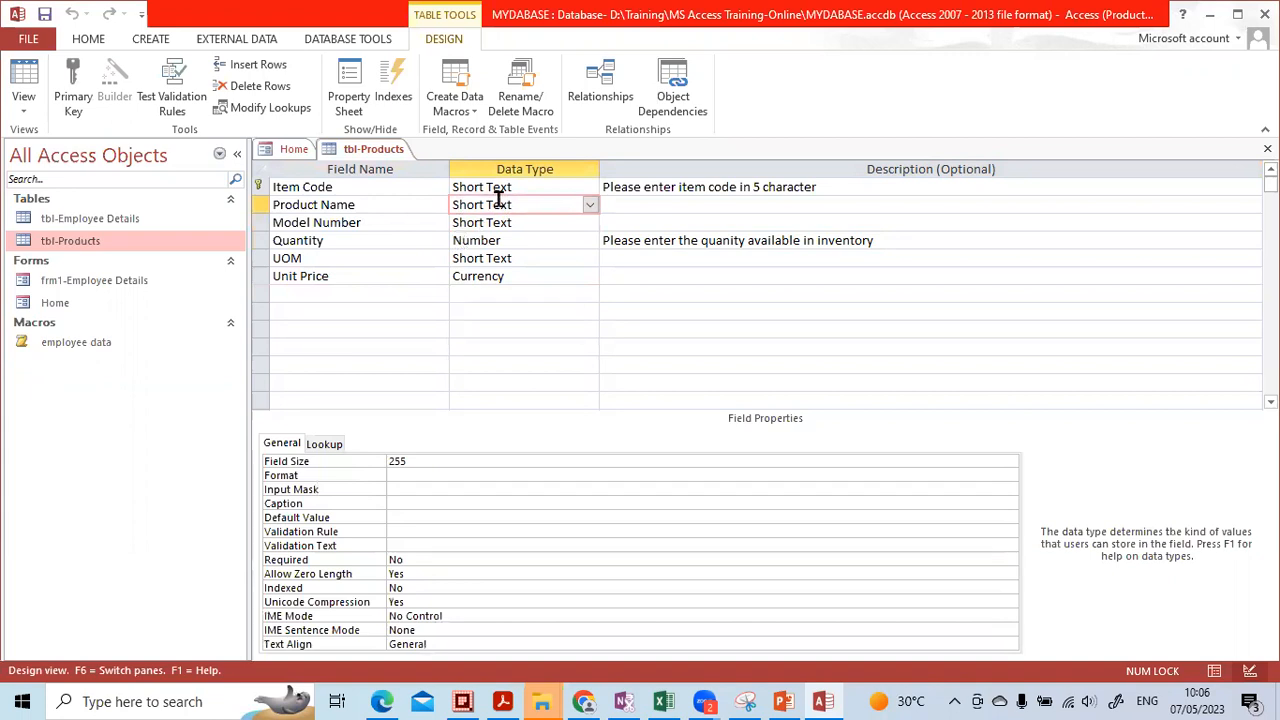
Inspect the Item Code and Product Name field properties in tbl-Products, then switch to PowerPoint
click(493, 189)
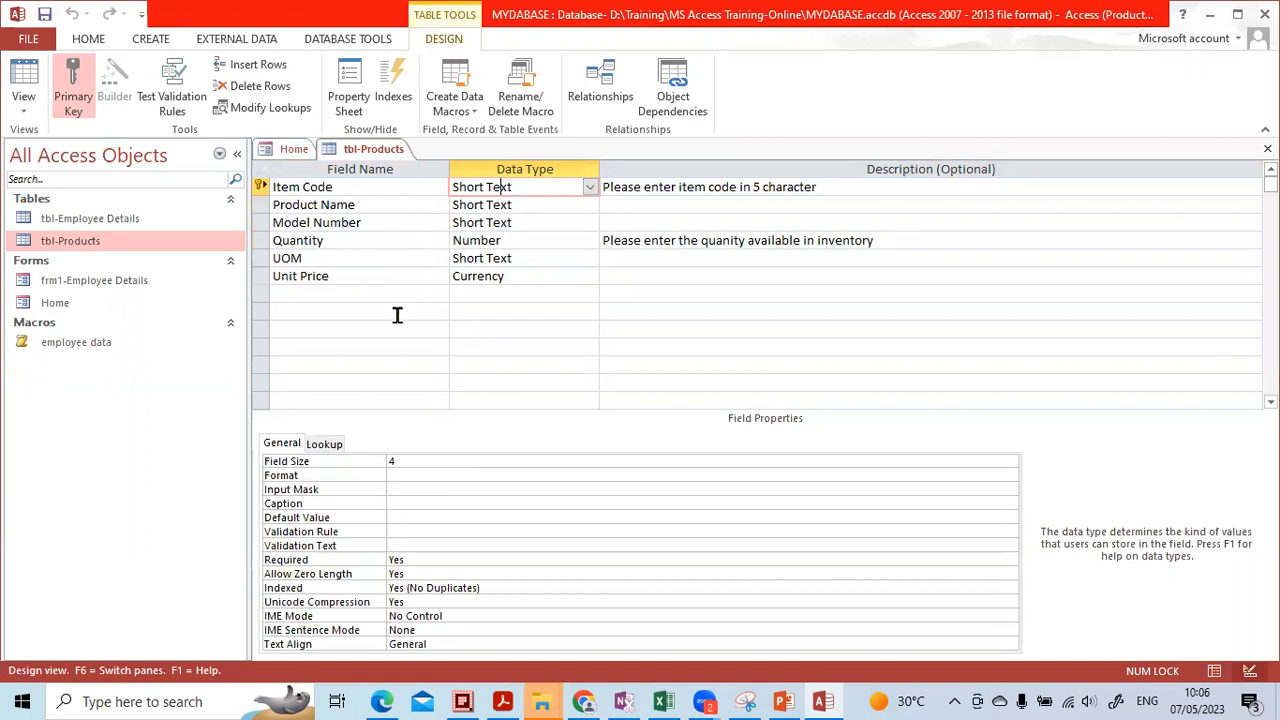
click(476, 205)
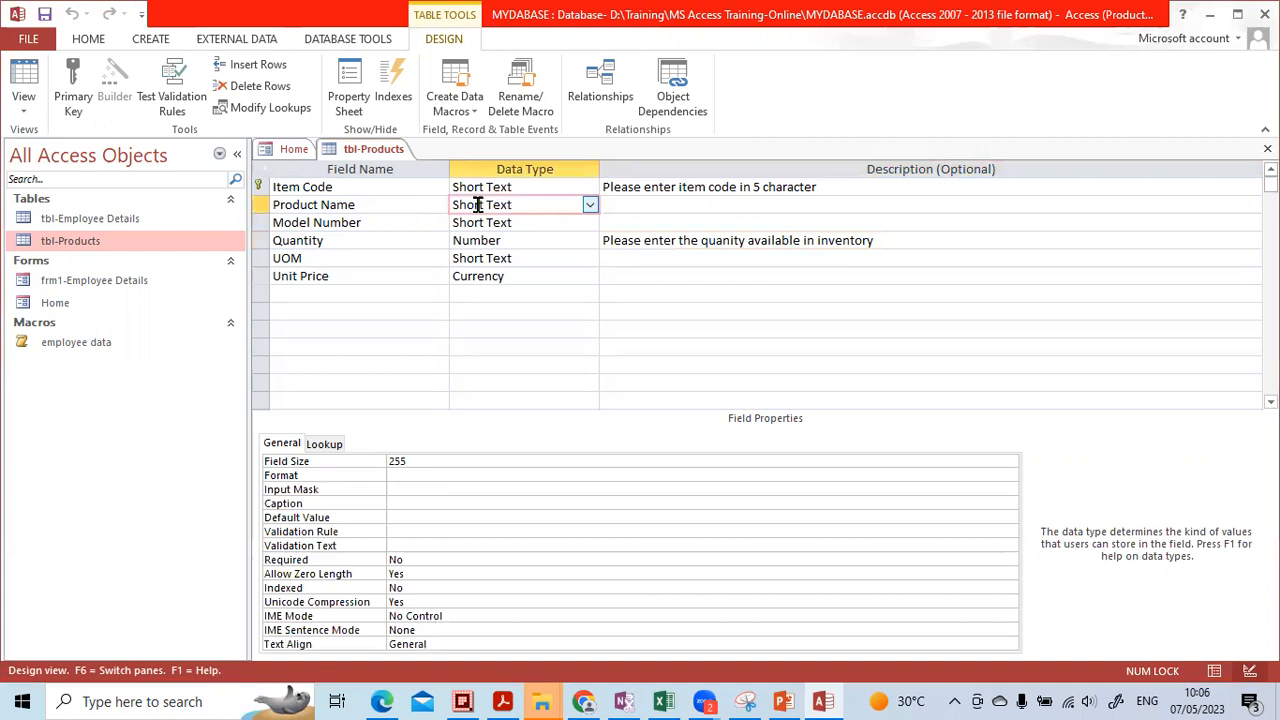
click(783, 701)
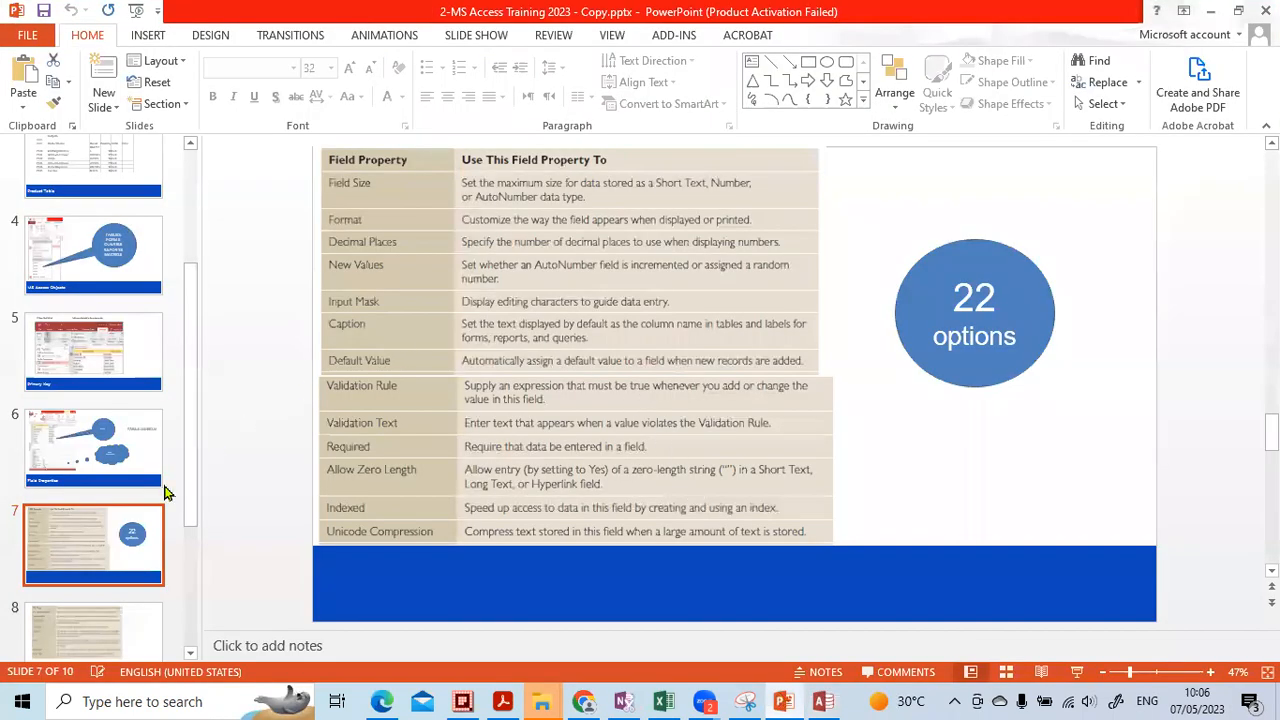
Go to slide 9 and highlight the >L and <?? parts of the name-capitalisation input mask
scroll(91, 500, down, 3)
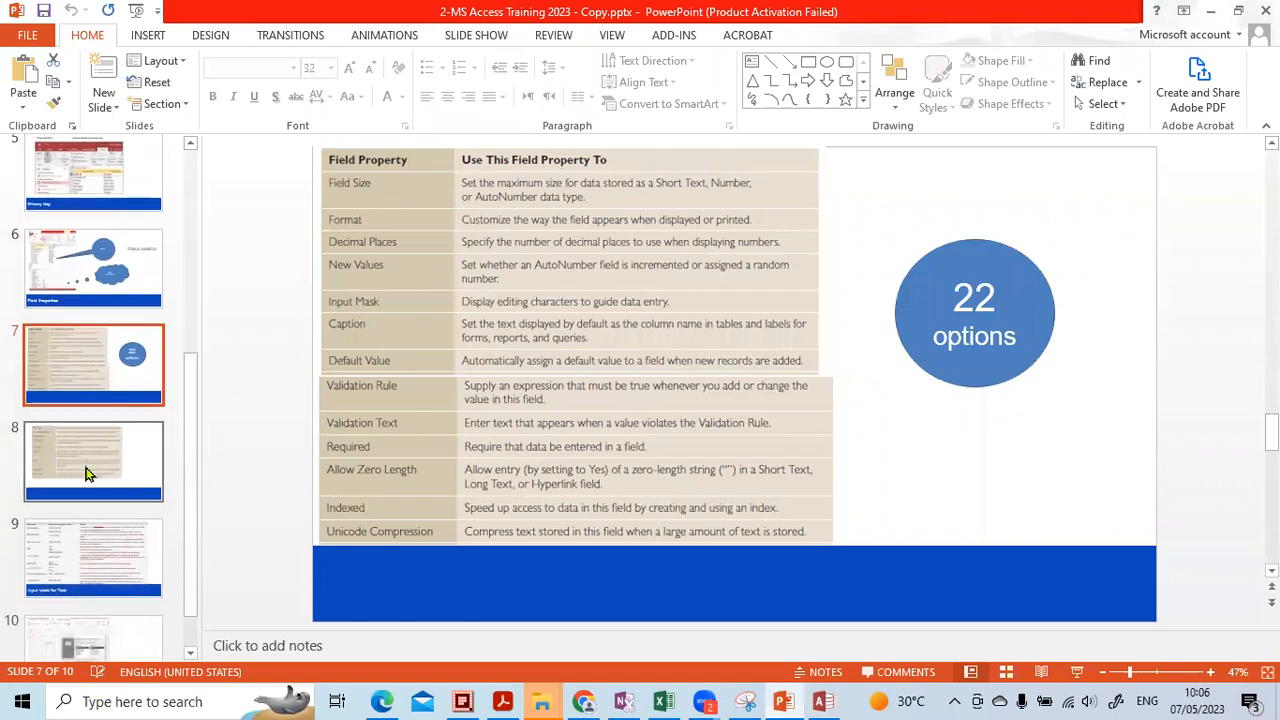
click(97, 531)
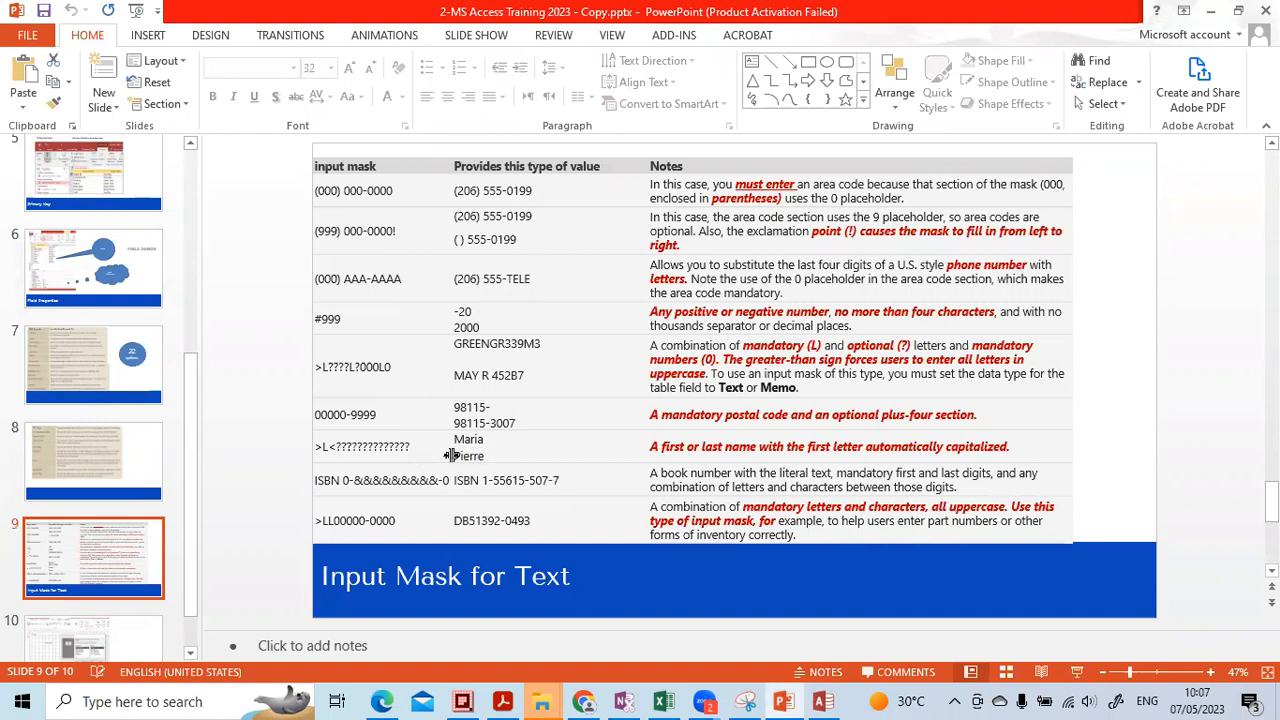
click(324, 451)
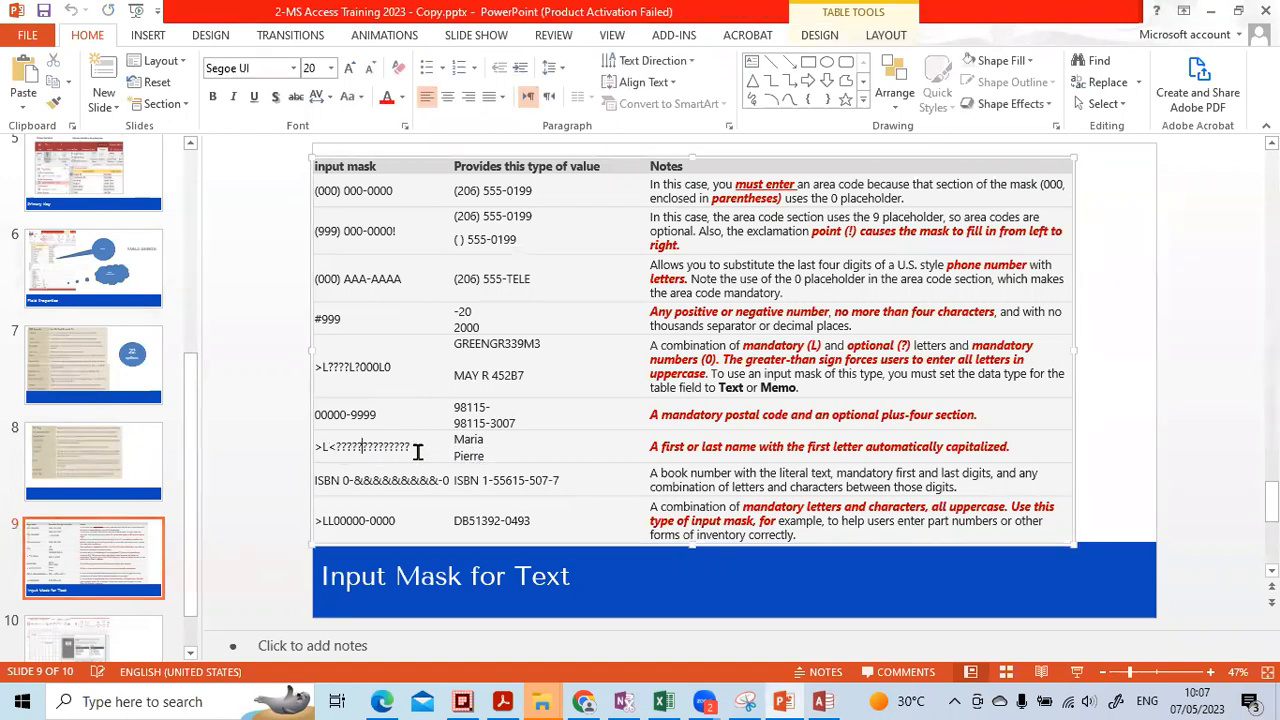
drag(410, 447, 352, 450)
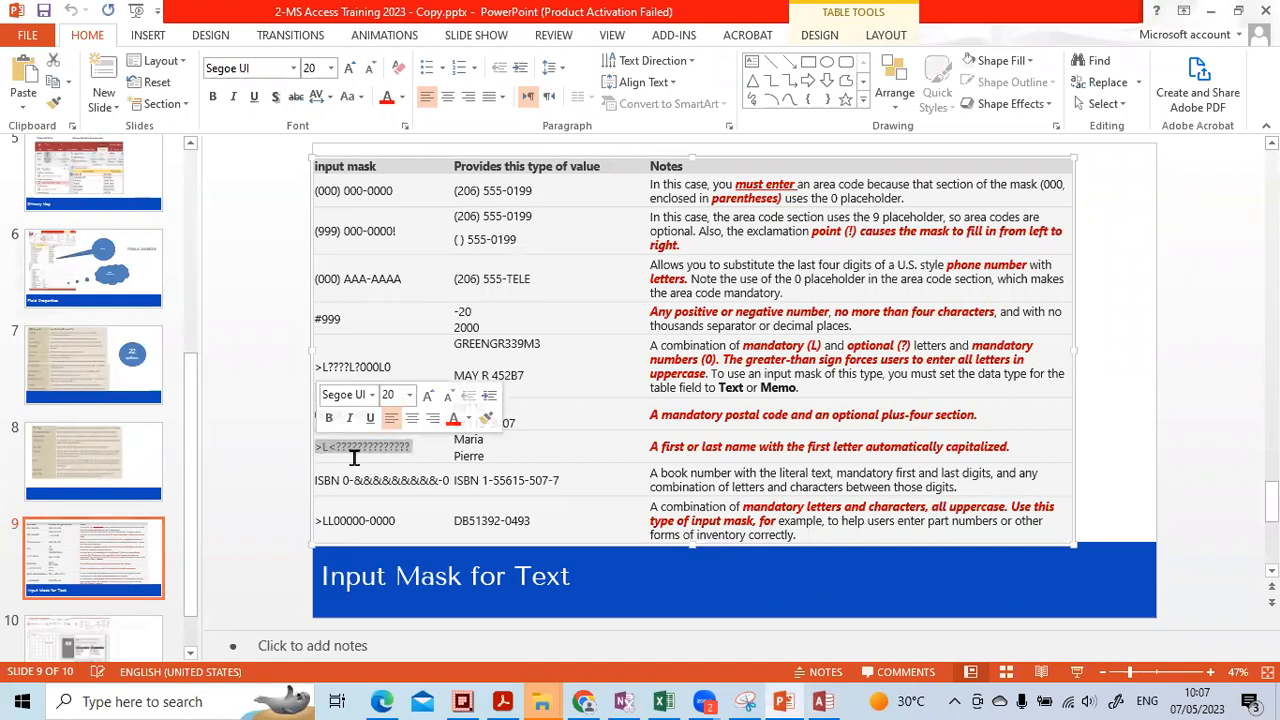
ctrl+scroll(376, 451, up, 5)
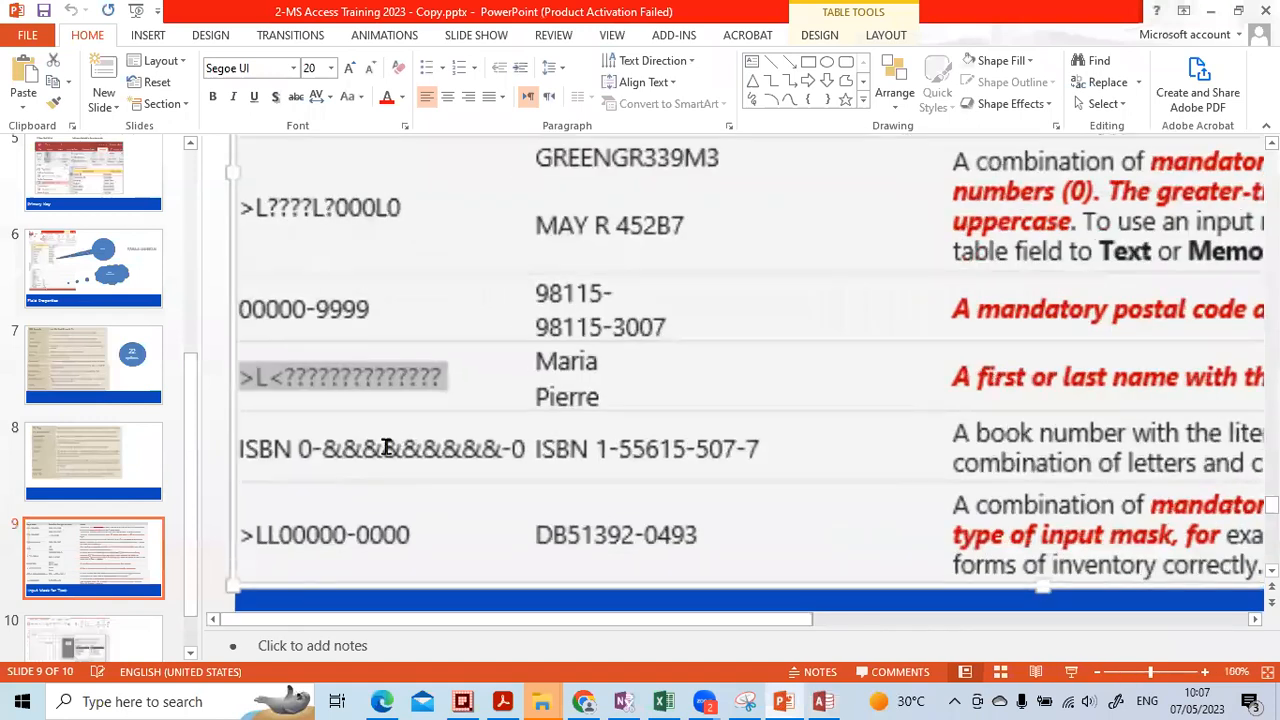
click(350, 378)
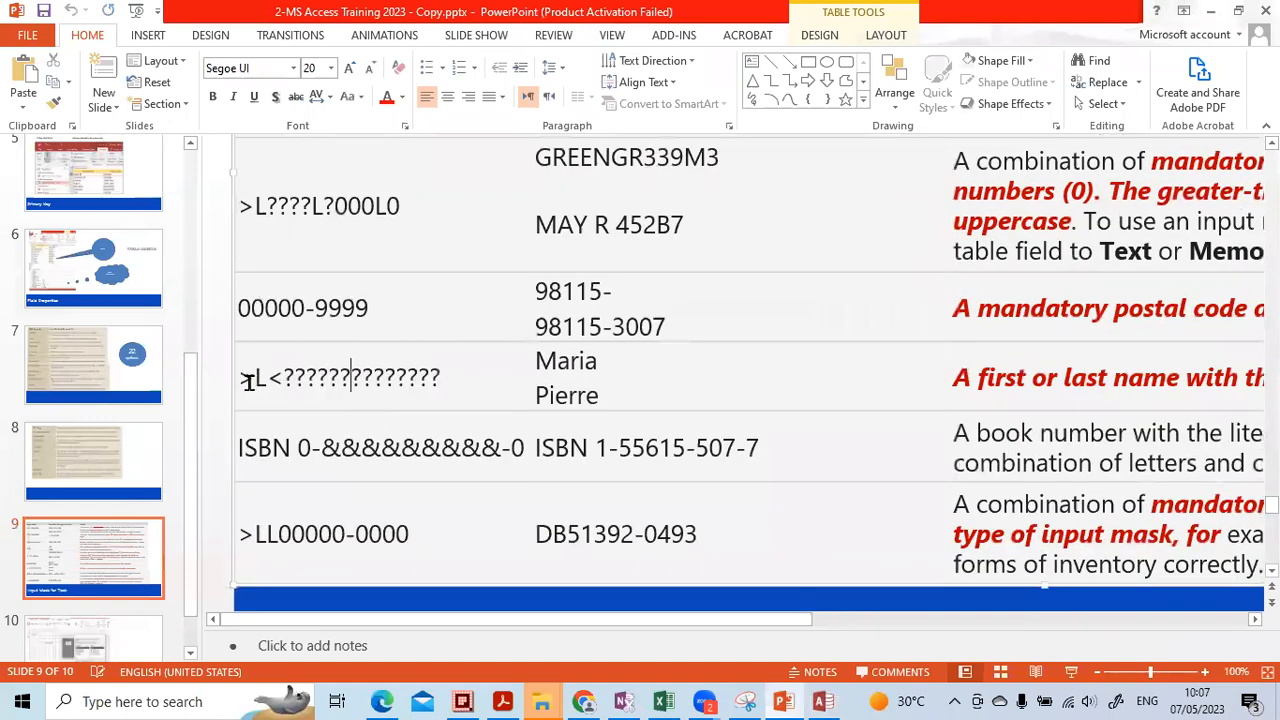
click(267, 378)
click(280, 379)
double_click(340, 377)
click(312, 388)
drag(268, 377, 241, 376)
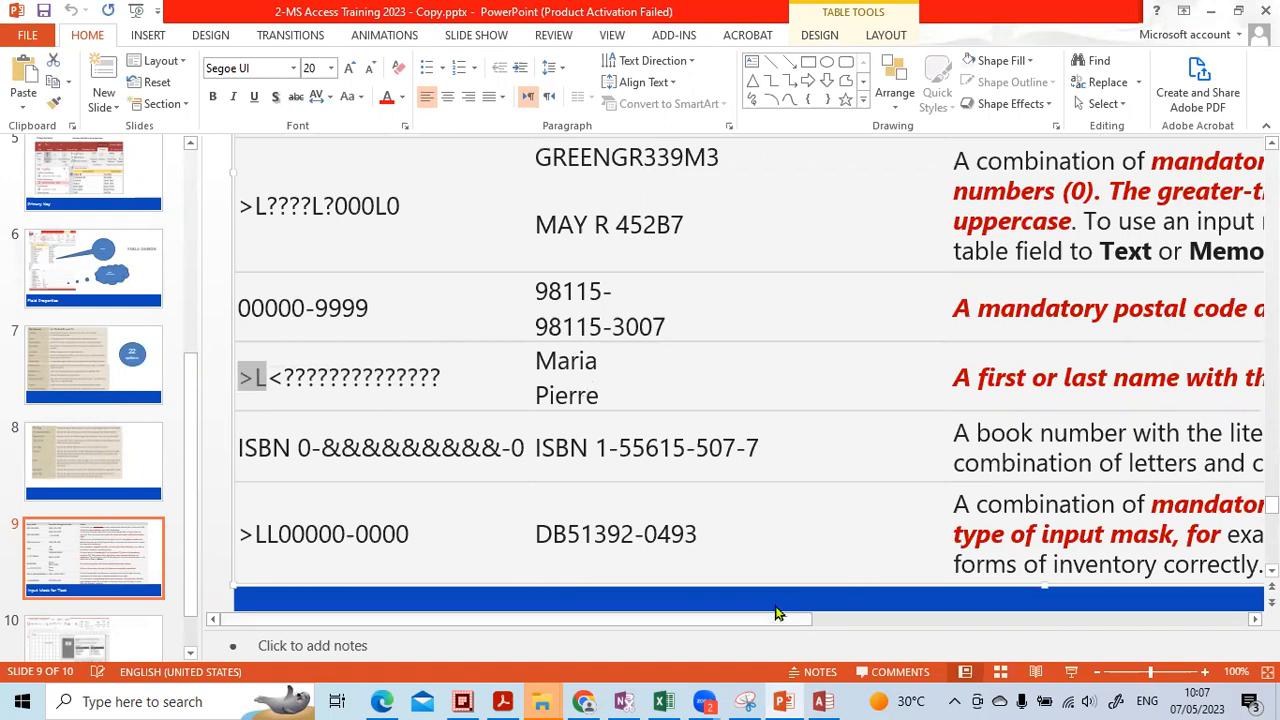
Point out the name-capitalisation description, then return to the Access database
drag(778, 613, 826, 613)
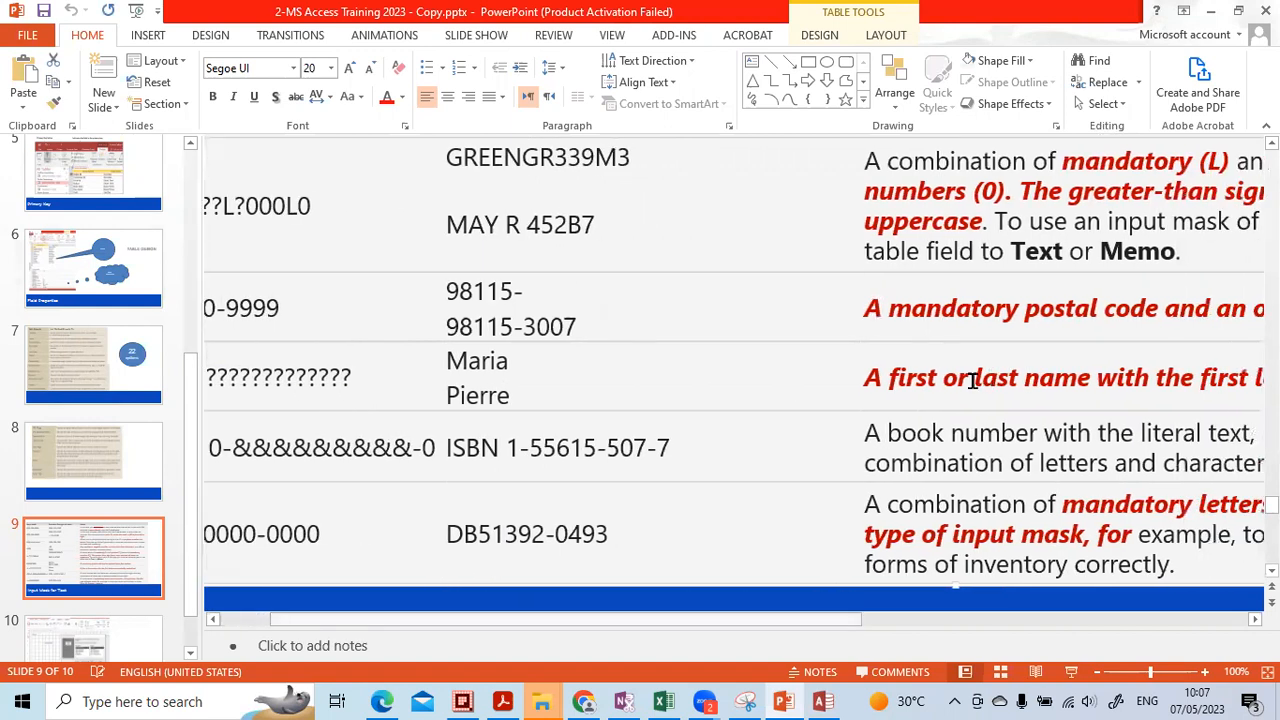
click(941, 379)
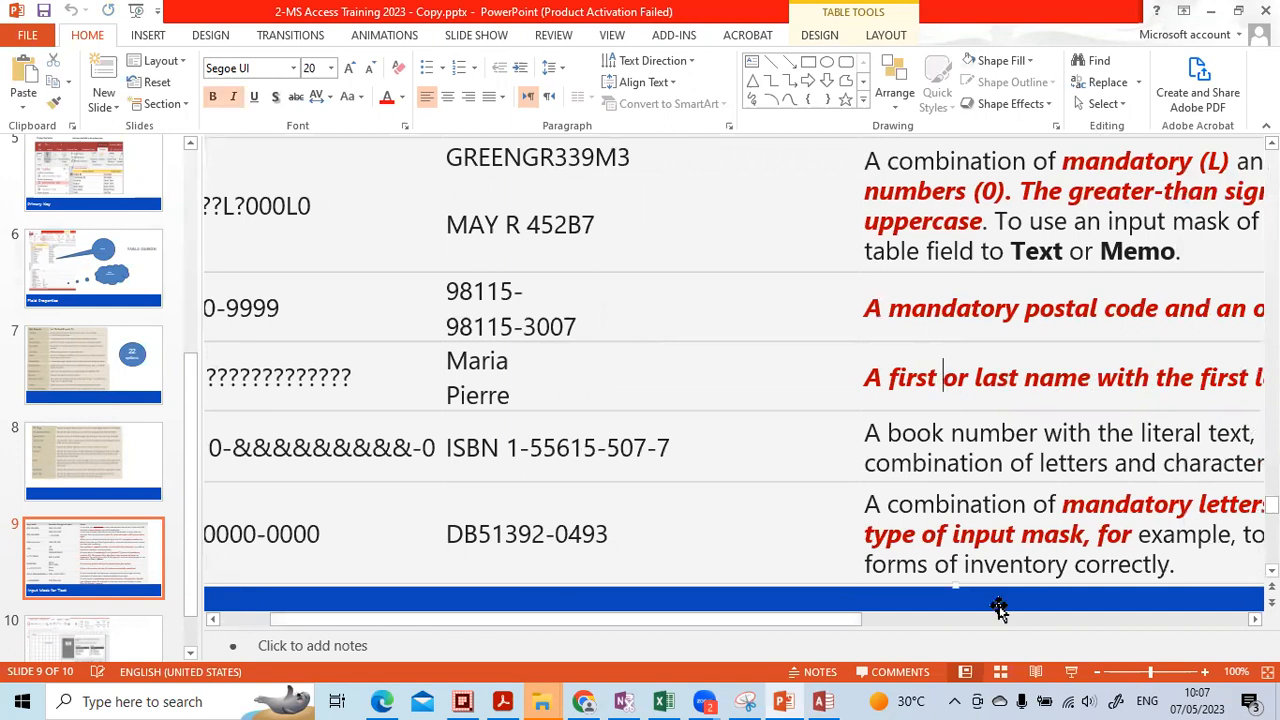
scroll(734, 380, right, 3)
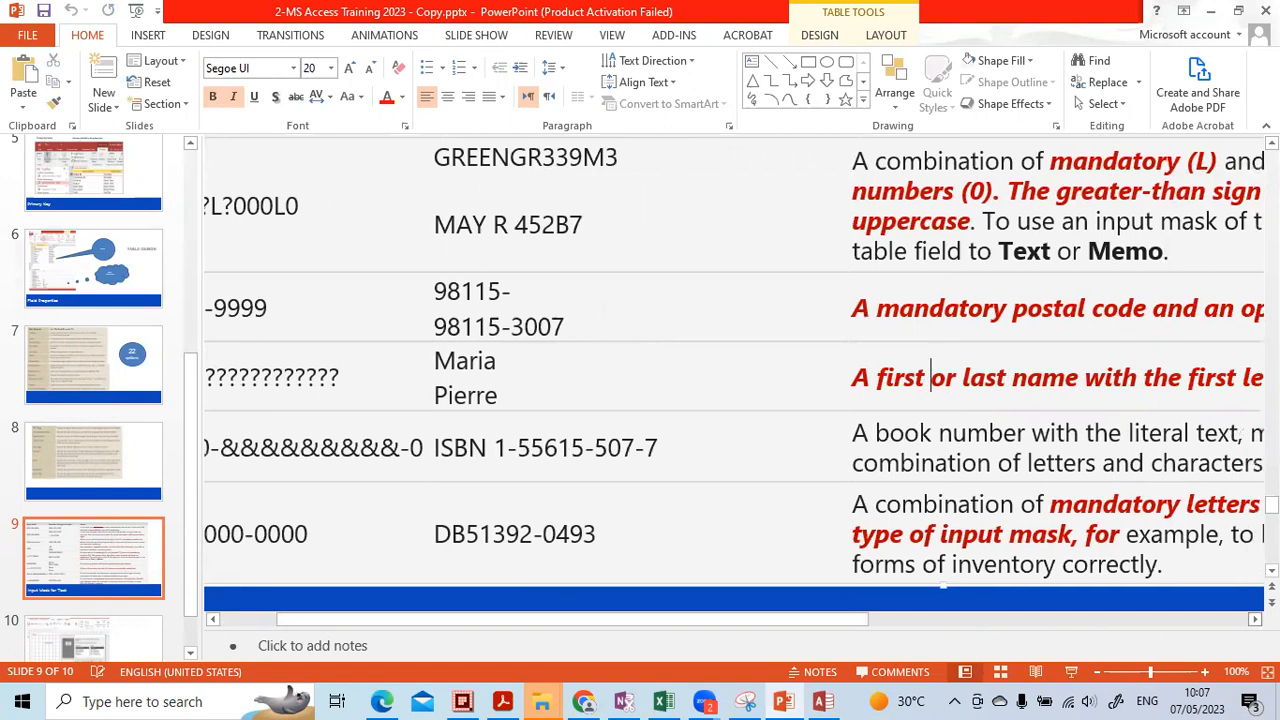
scroll(734, 380, right, 7)
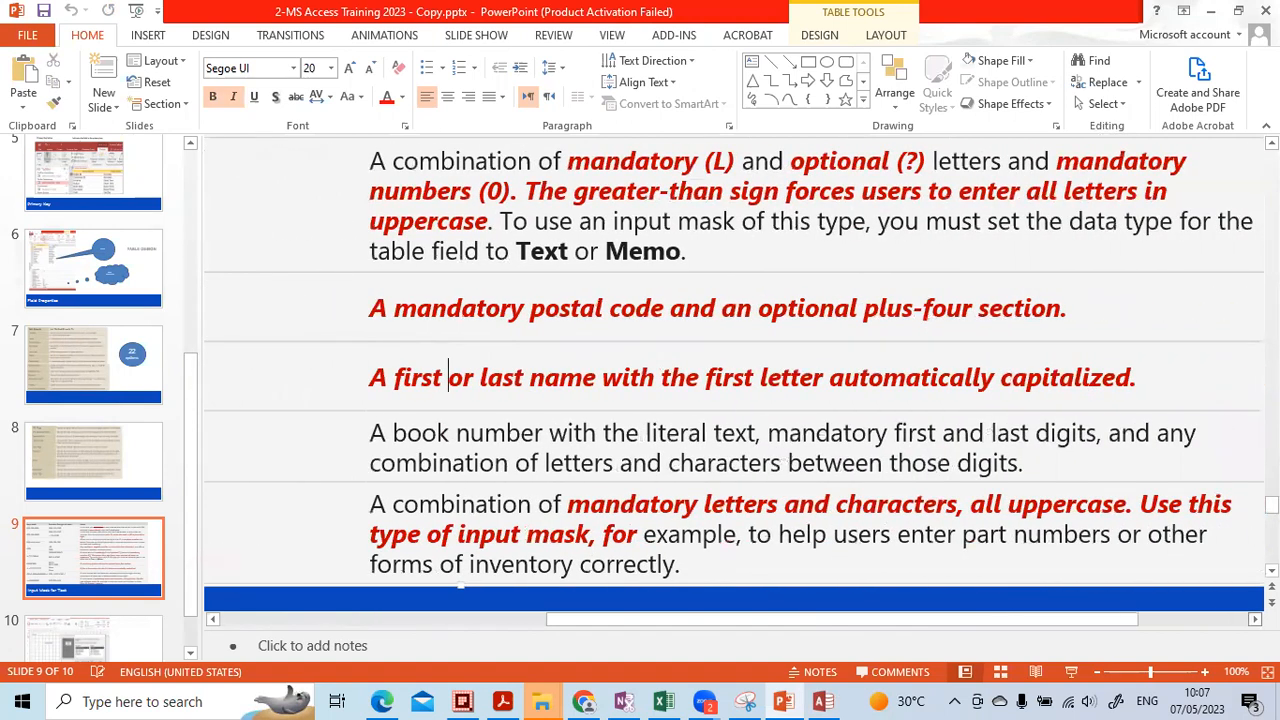
click(822, 700)
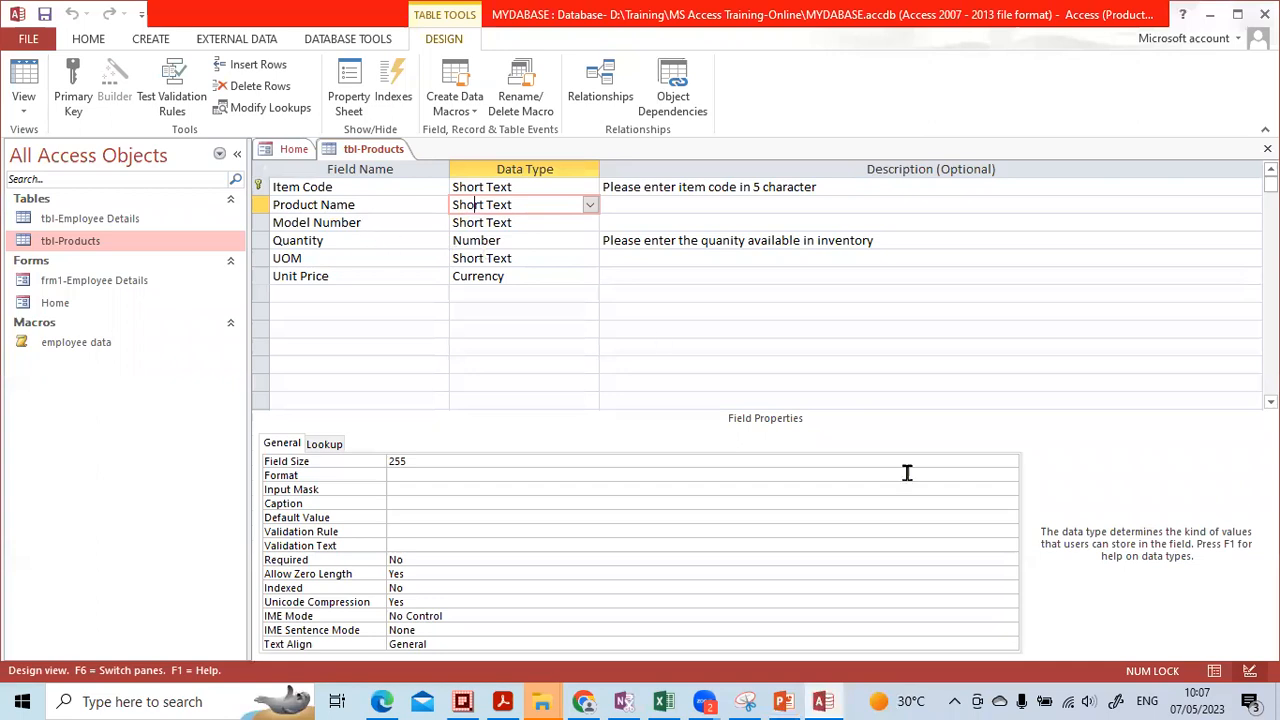
Open tbl-Products in Datasheet View and enter item code P106 in the new row
click(1214, 670)
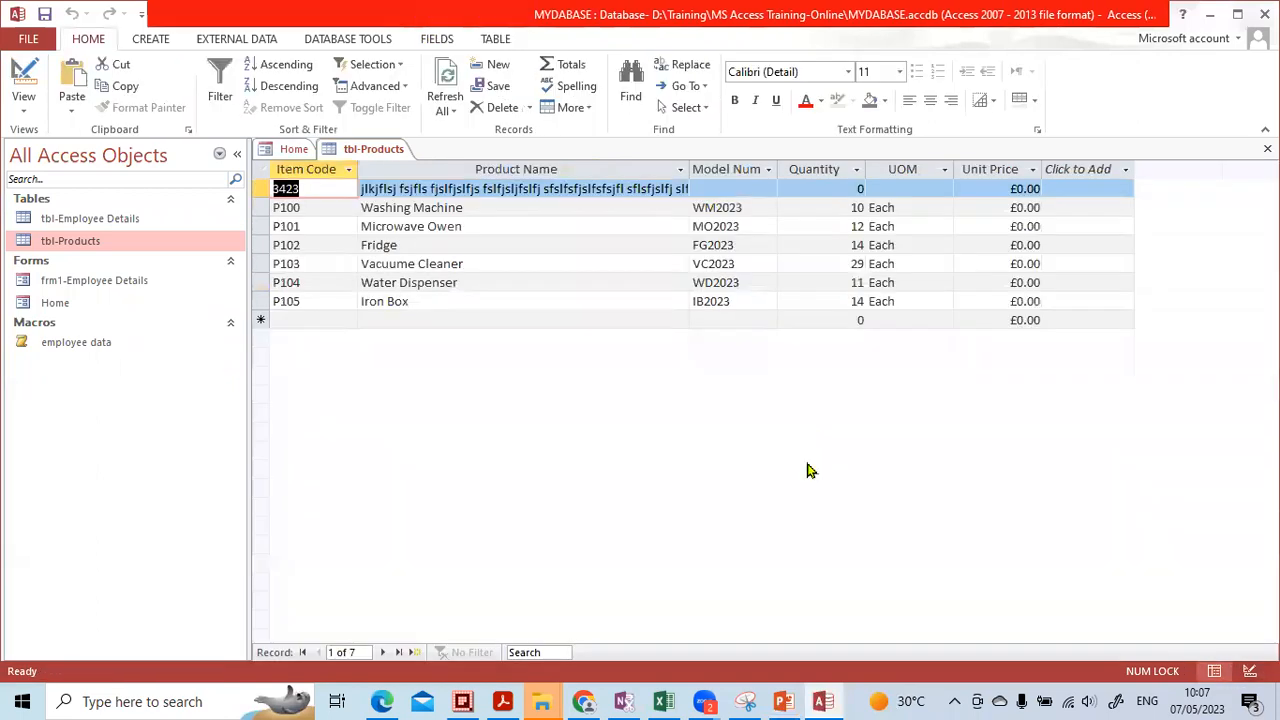
click(418, 303)
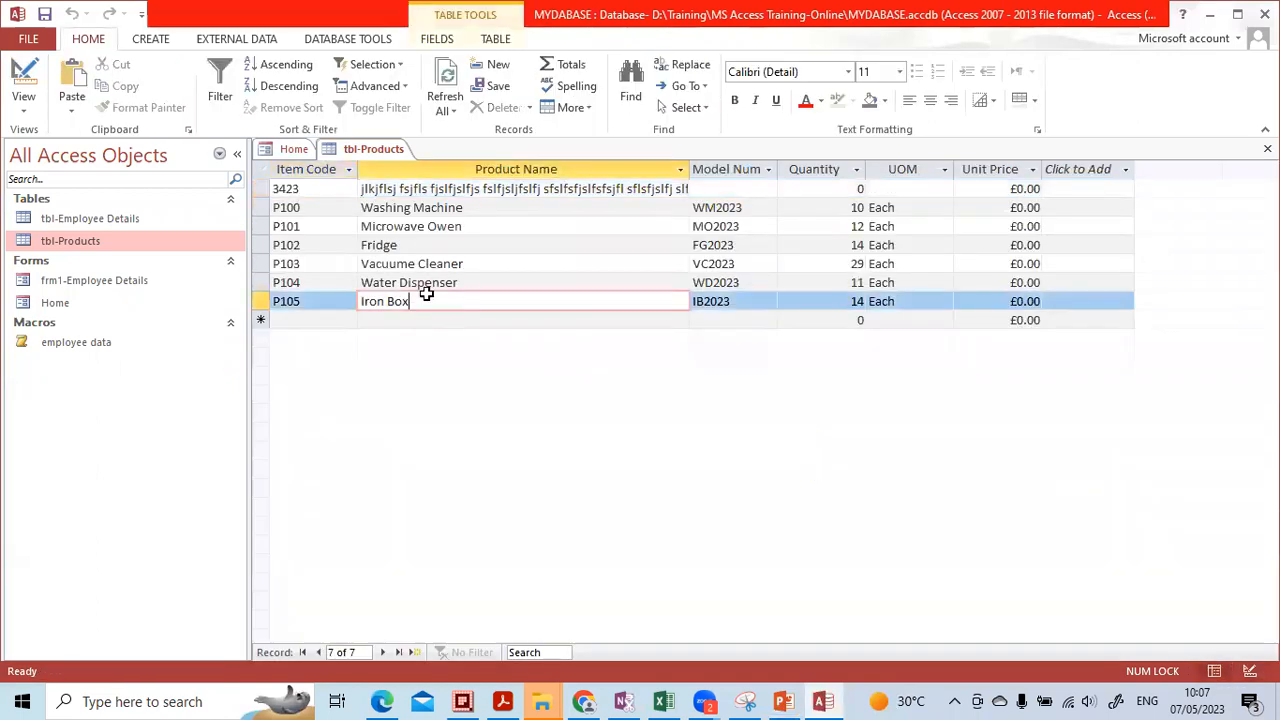
click(388, 321)
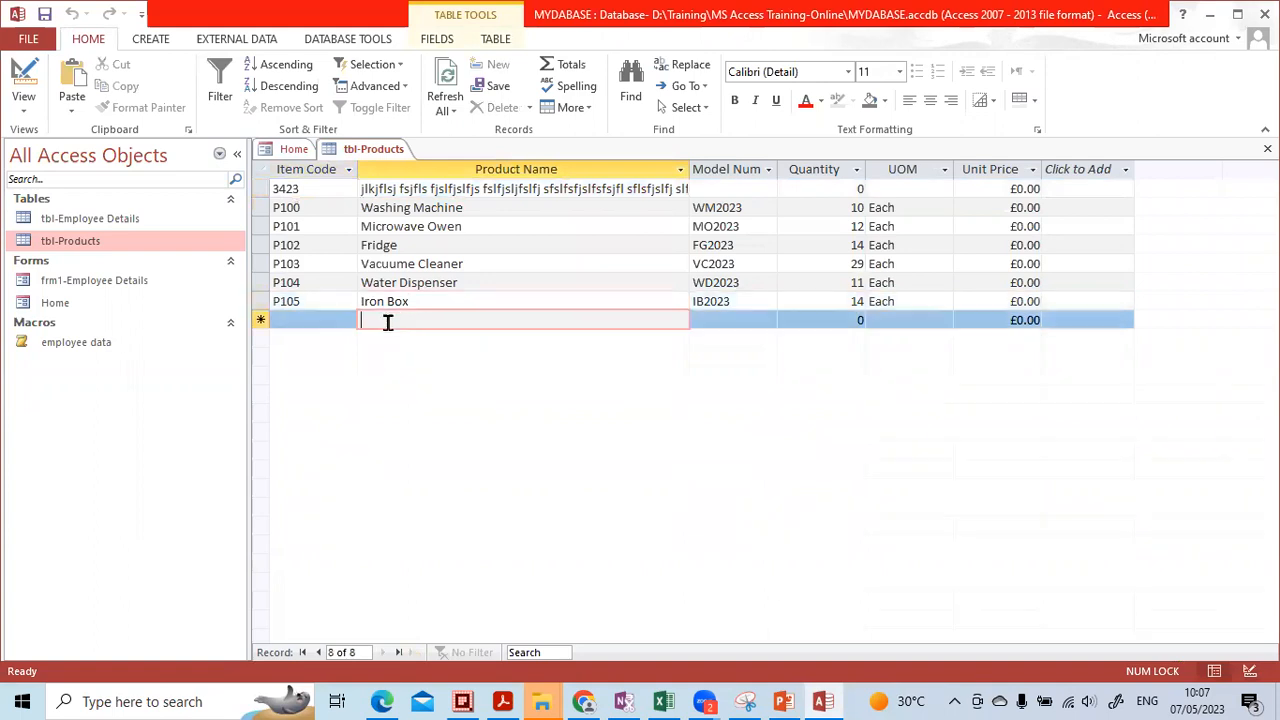
click(328, 320)
key(Caps_Lock)
text(P106)
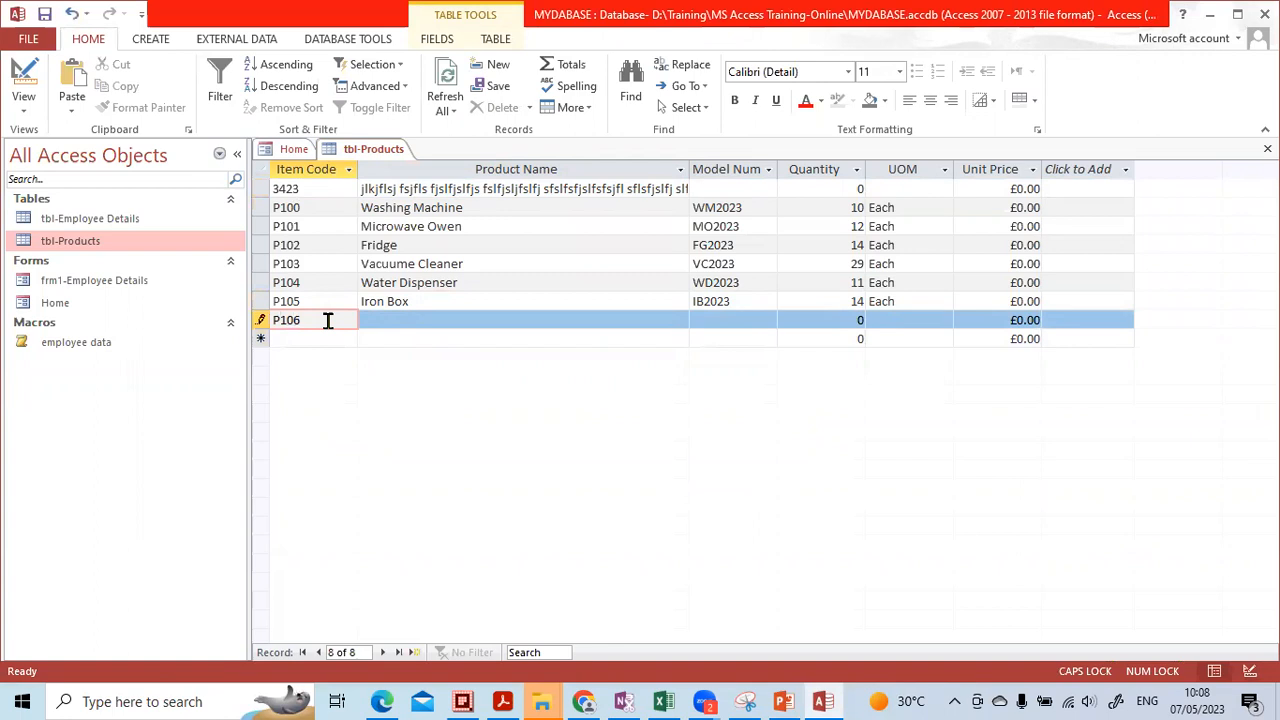
Name product P106 'pan' and start a new row with product name 'Box'
key(Tab)
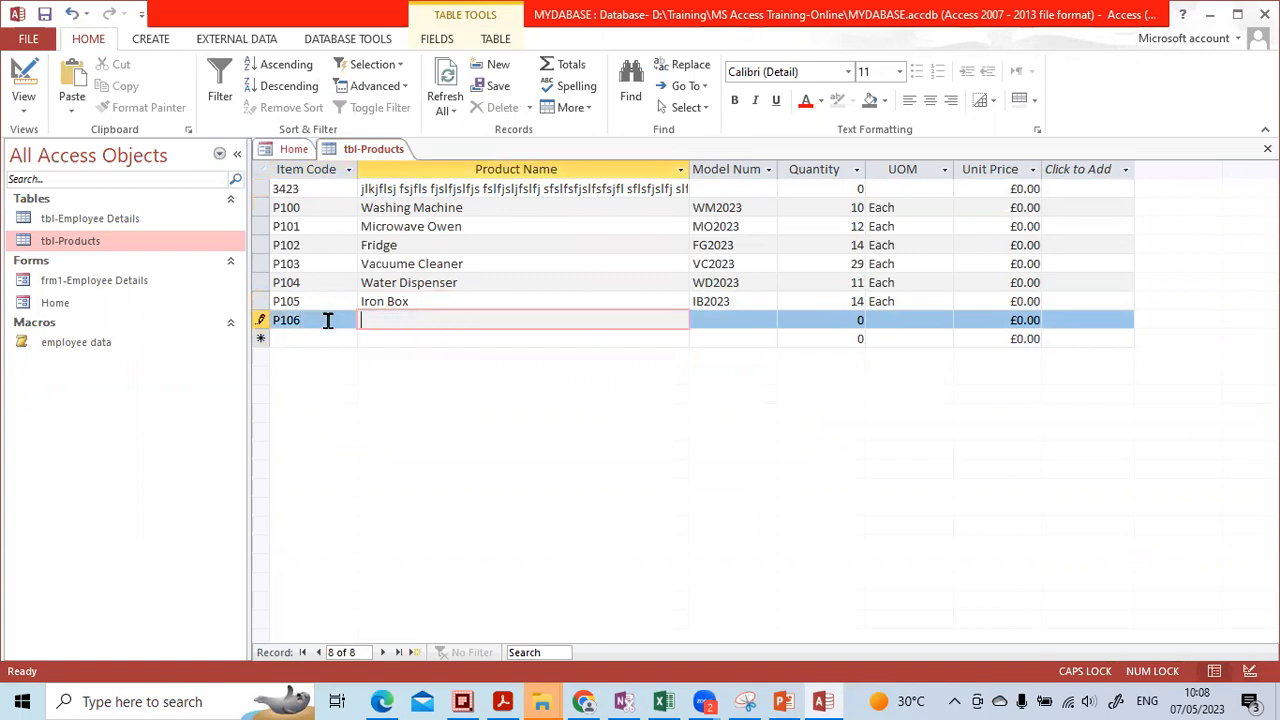
key(Caps_Lock)
key(Tab)
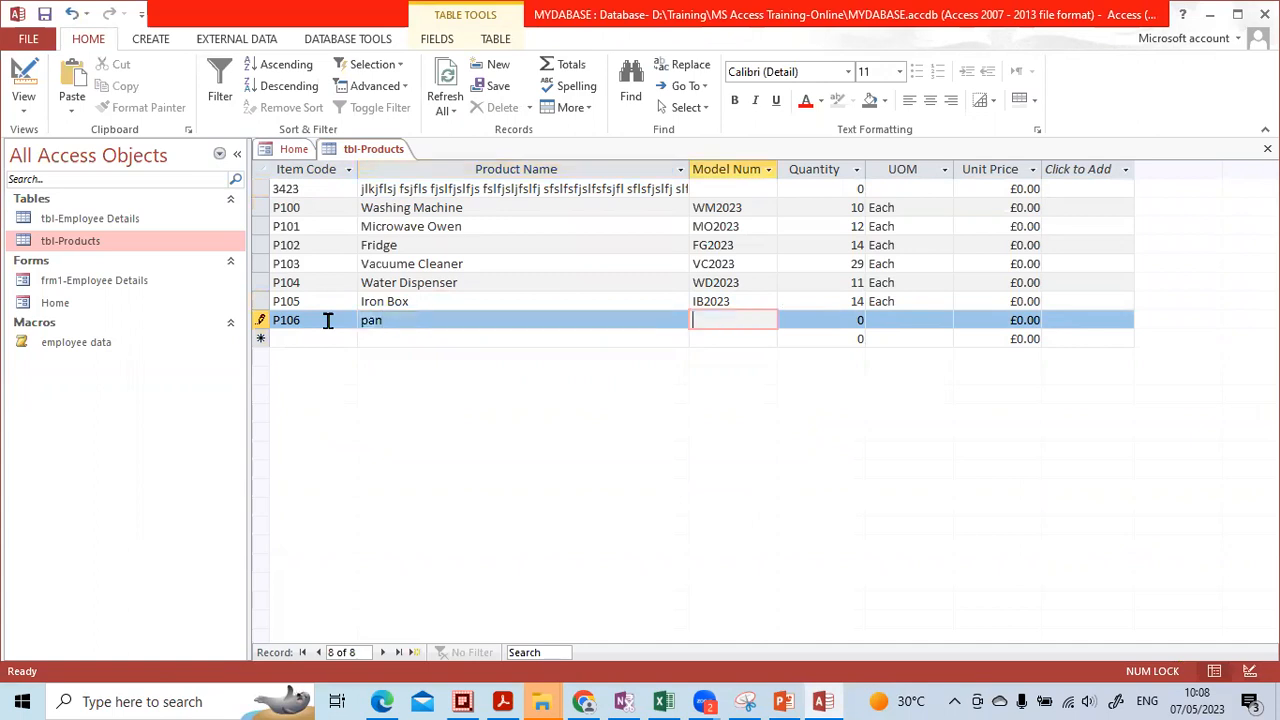
key(Down)
key(Left)
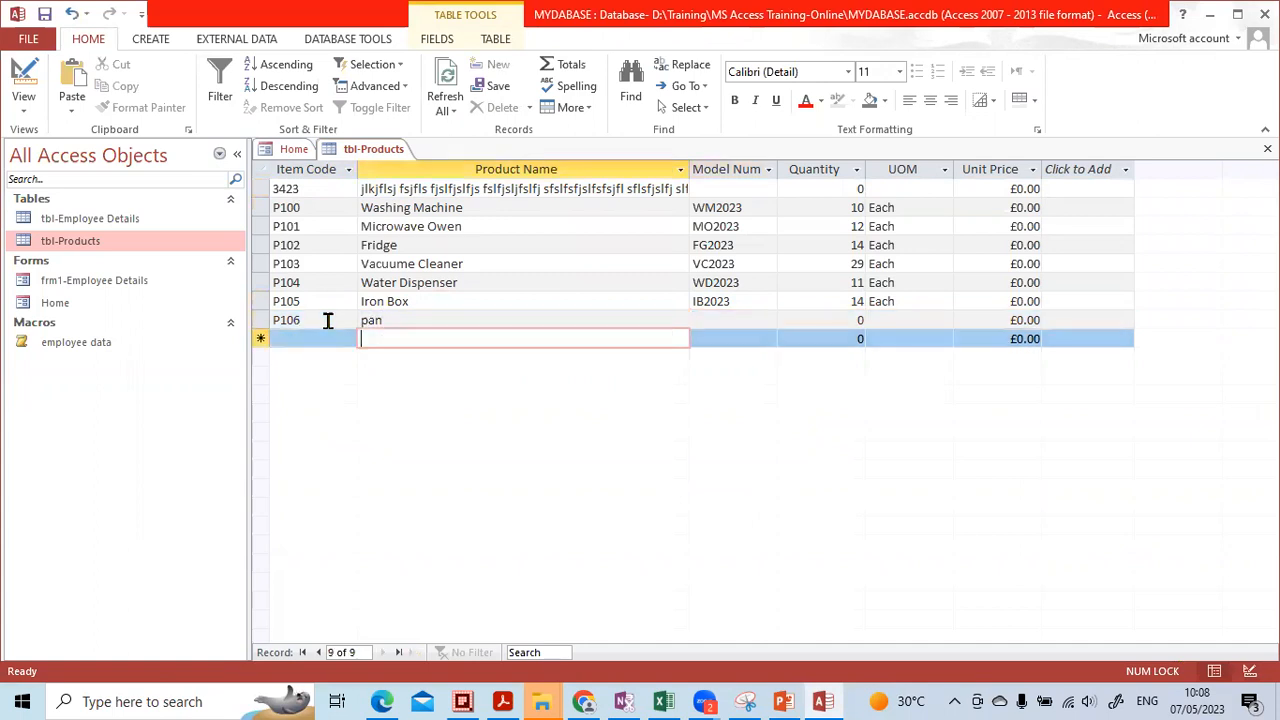
text(Box)
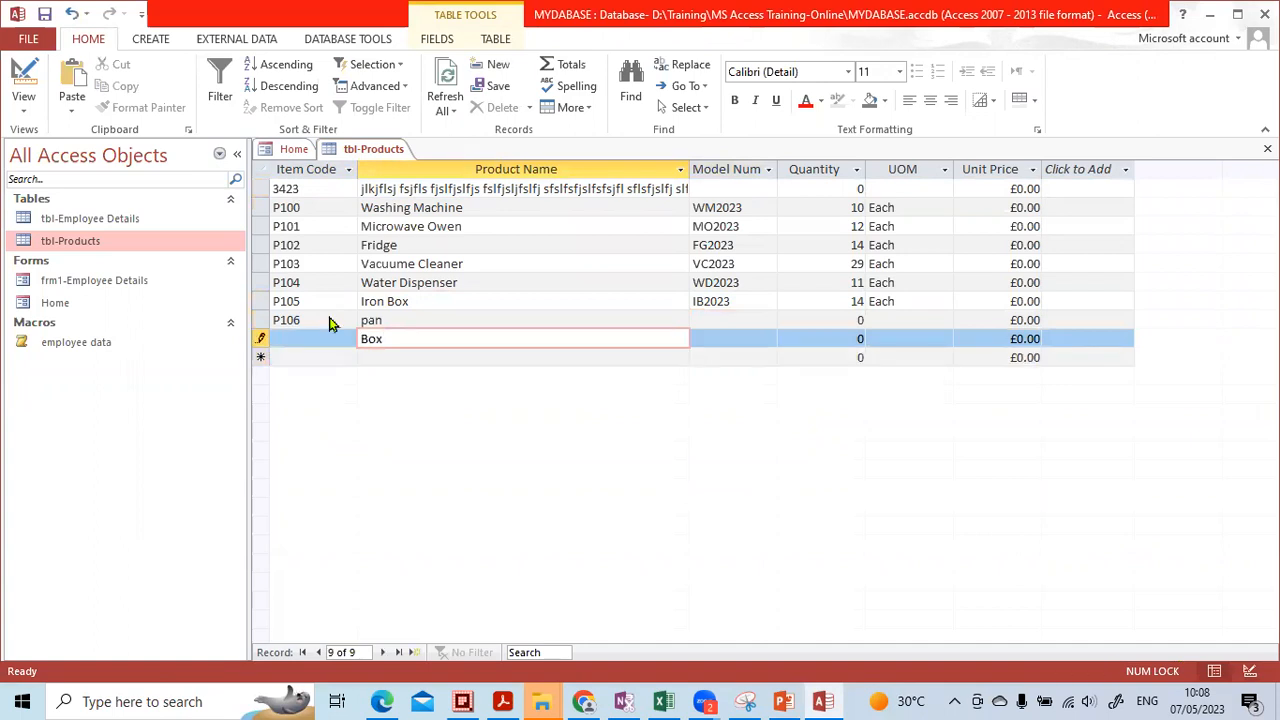
click(328, 315)
Dismiss the warnings about the new record's missing Item Code
click(461, 195)
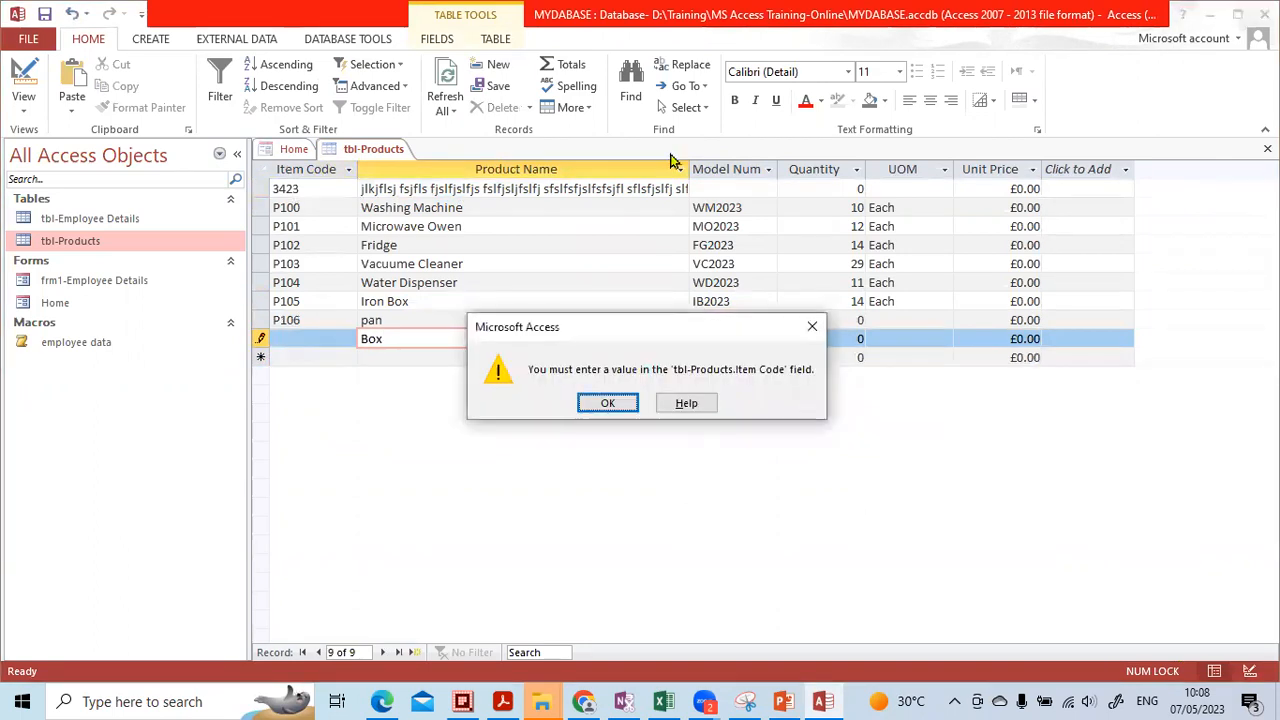
key(Return)
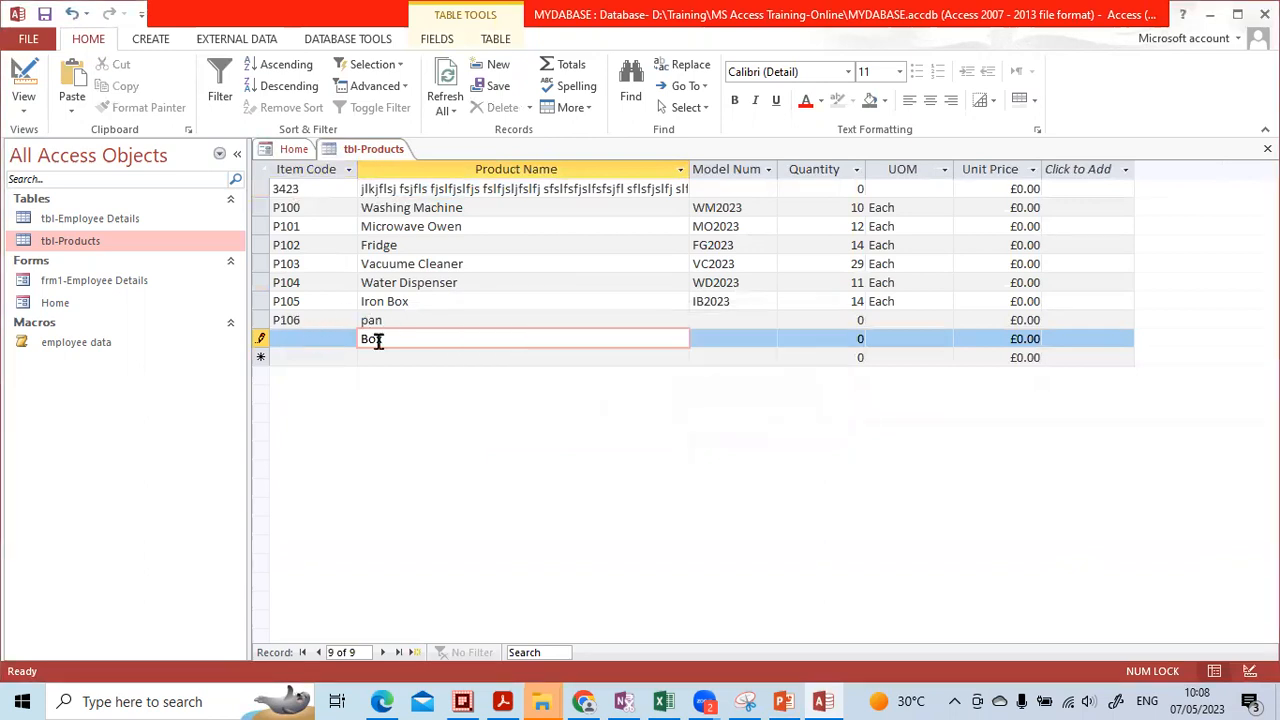
click(406, 356)
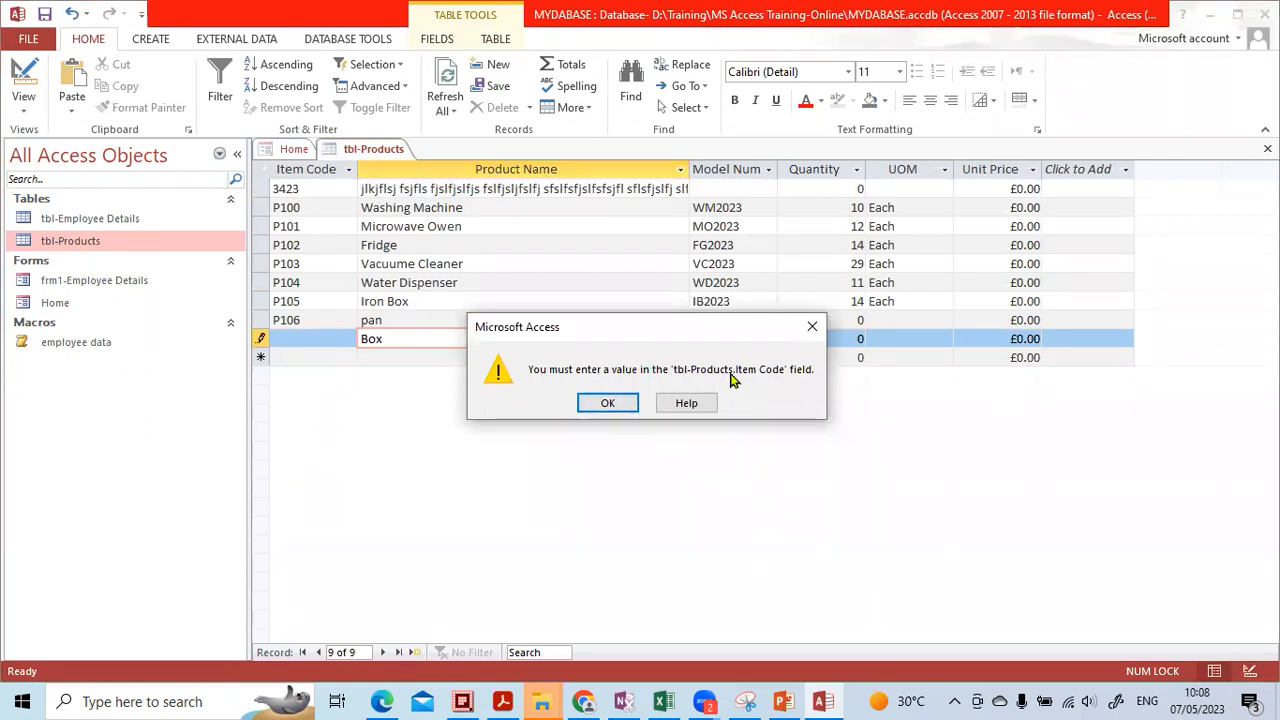
click(607, 403)
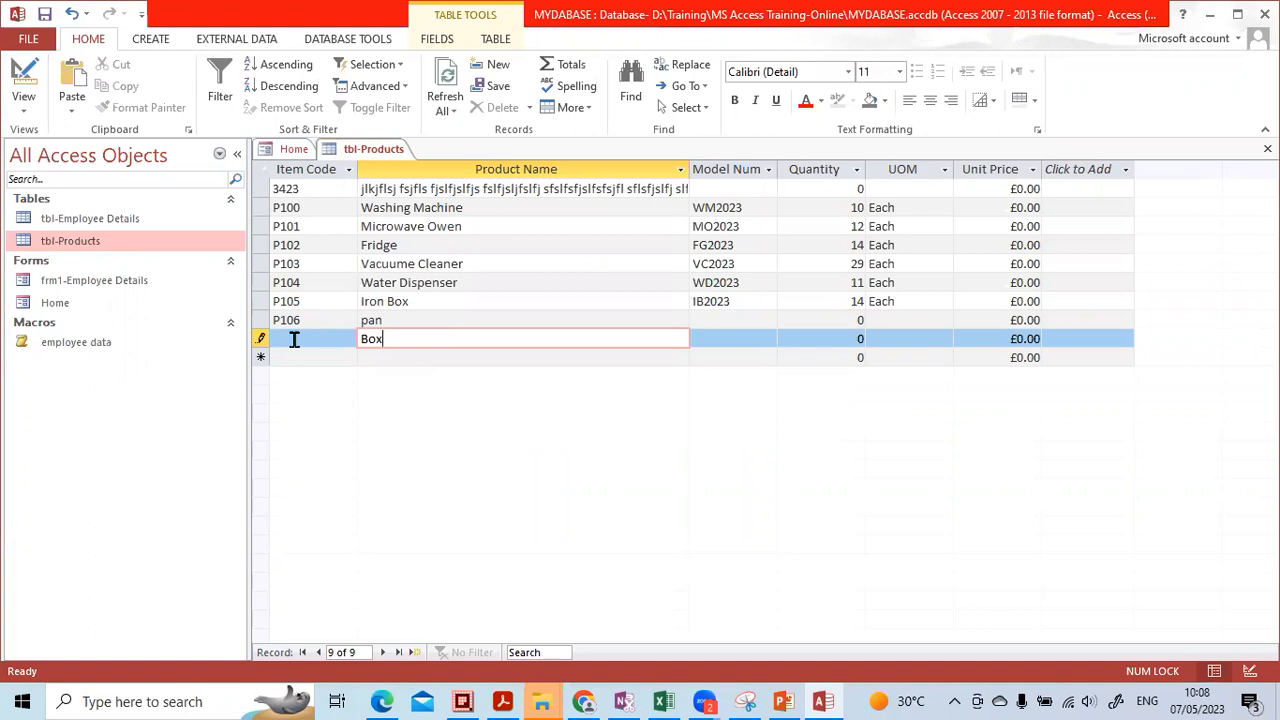
Give the 'Box' record item code P107 and commit it to the table
click(294, 339)
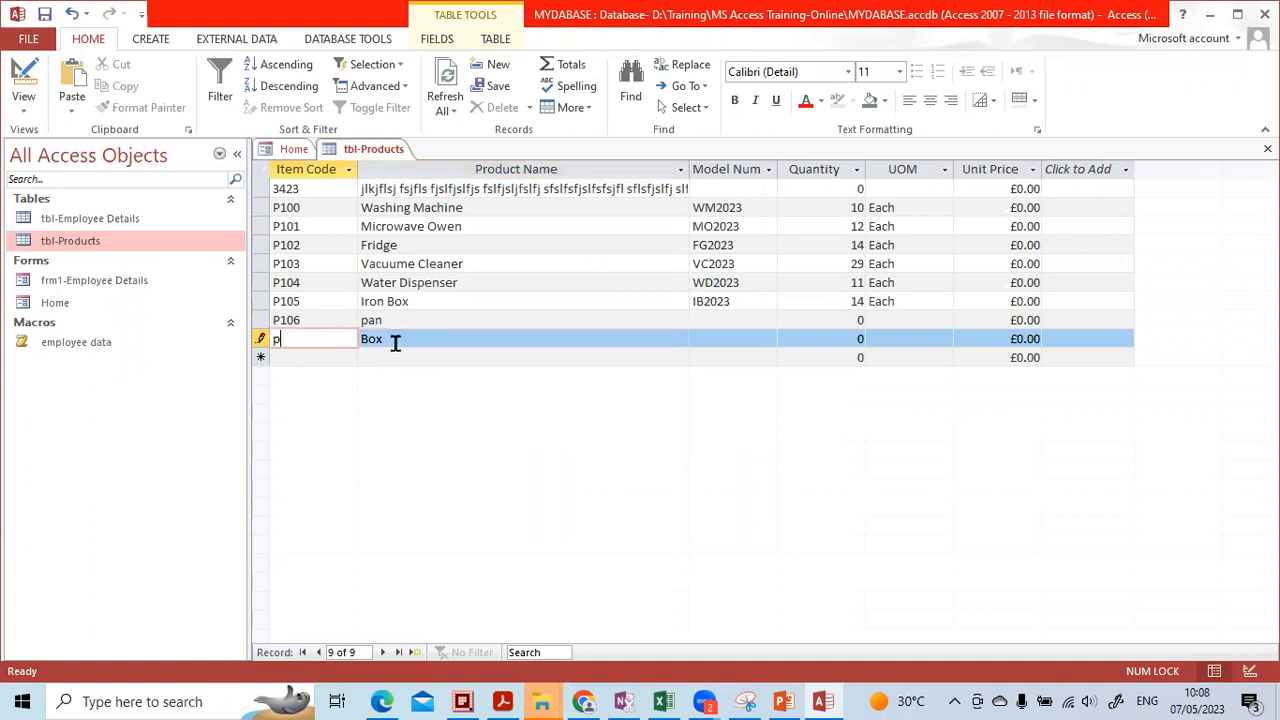
key(Caps_Lock)
key(BackSpace)
key(Tab)
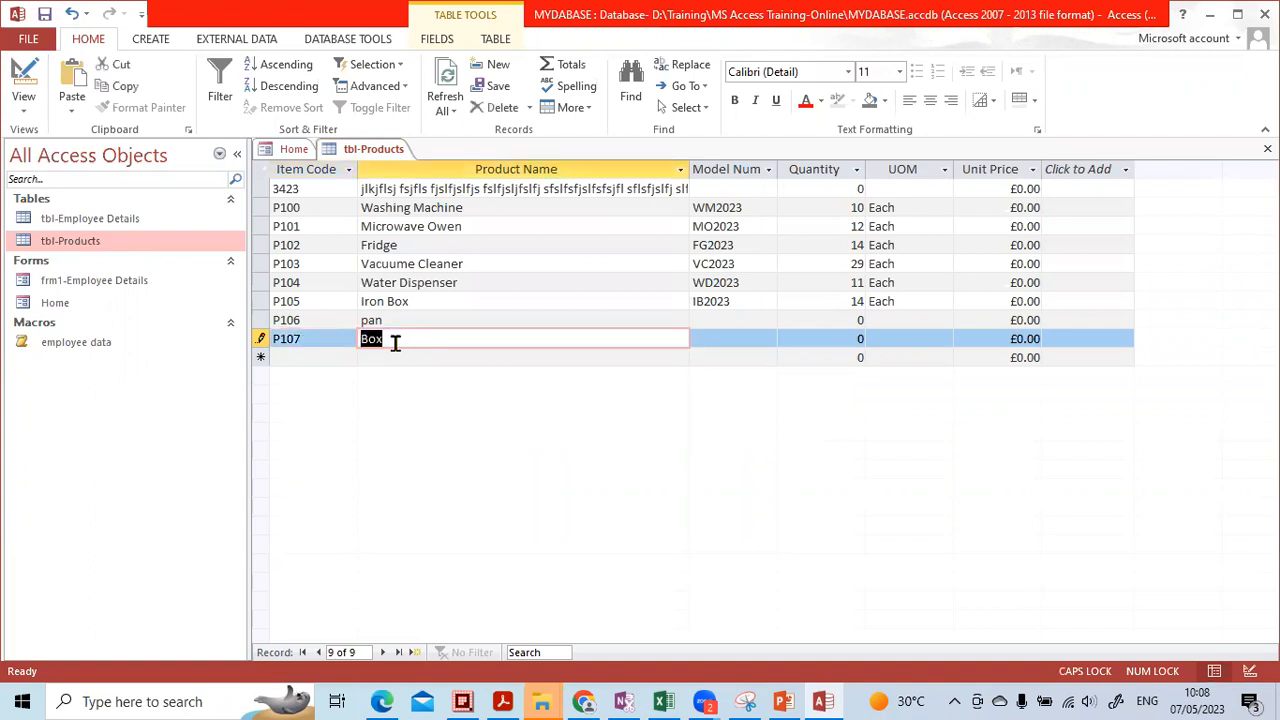
key(Tab)
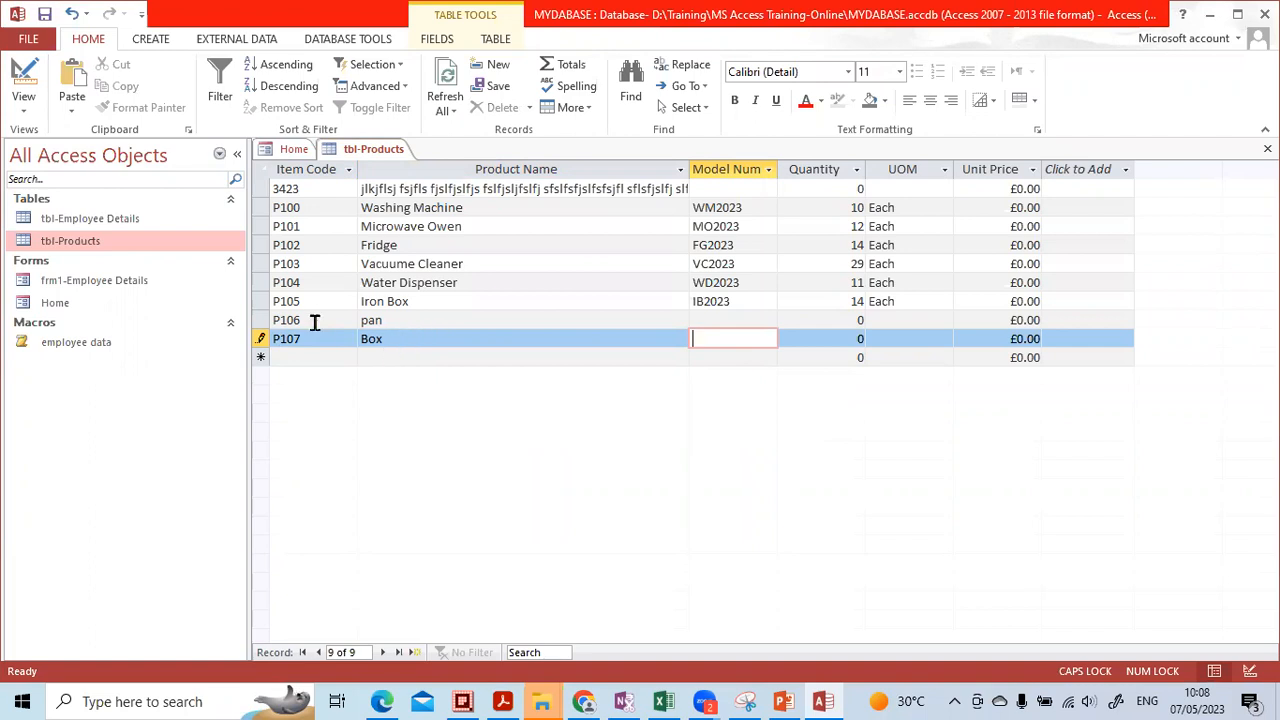
click(388, 321)
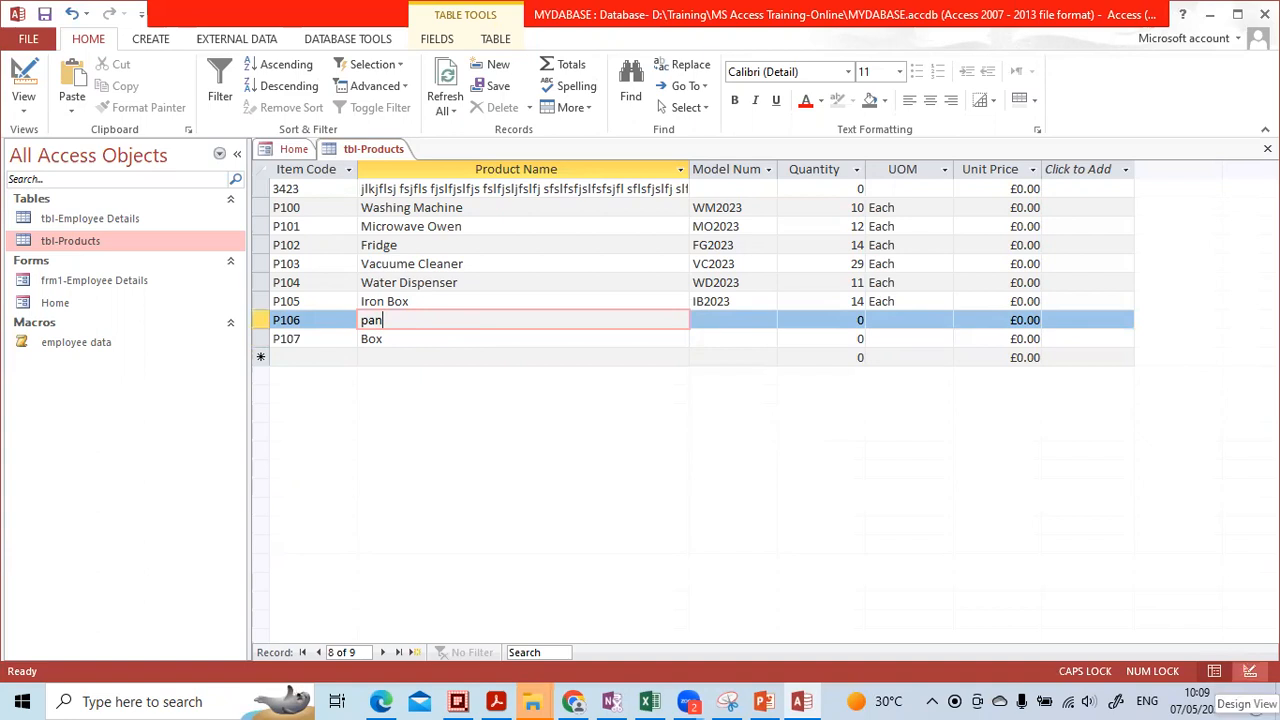
Show Product Name's Short Text properties in Design View, briefly circling them with an on-screen annotation
click(1250, 671)
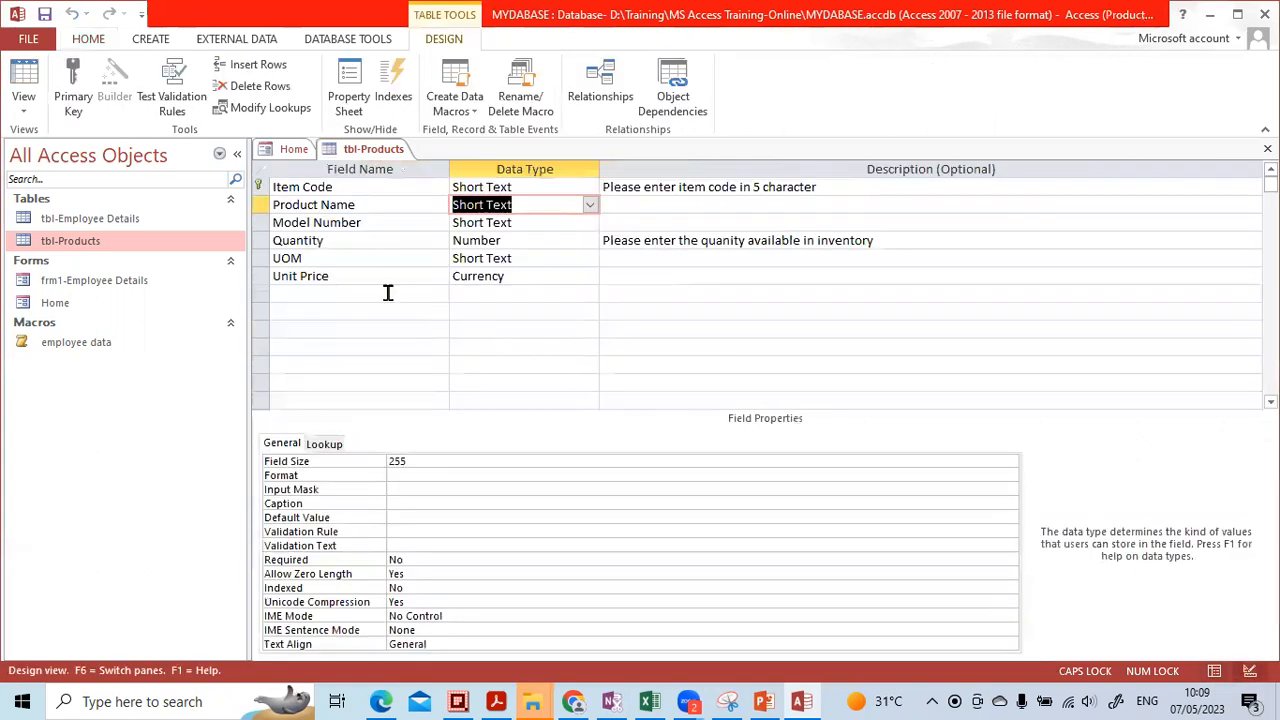
click(483, 205)
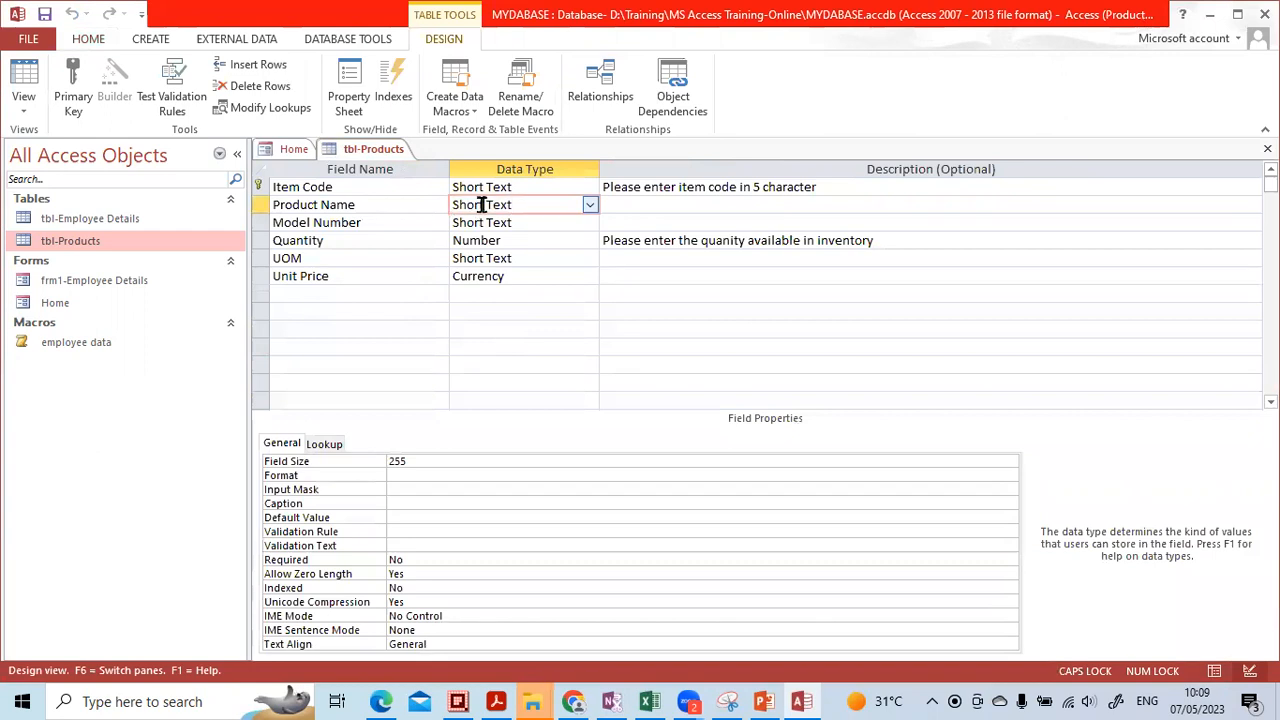
click(531, 206)
mouse_move(456, 420)
mouse_down()
mouse_move(228, 480)
mouse_move(336, 646)
mouse_move(476, 588)
mouse_move(450, 405)
mouse_up()
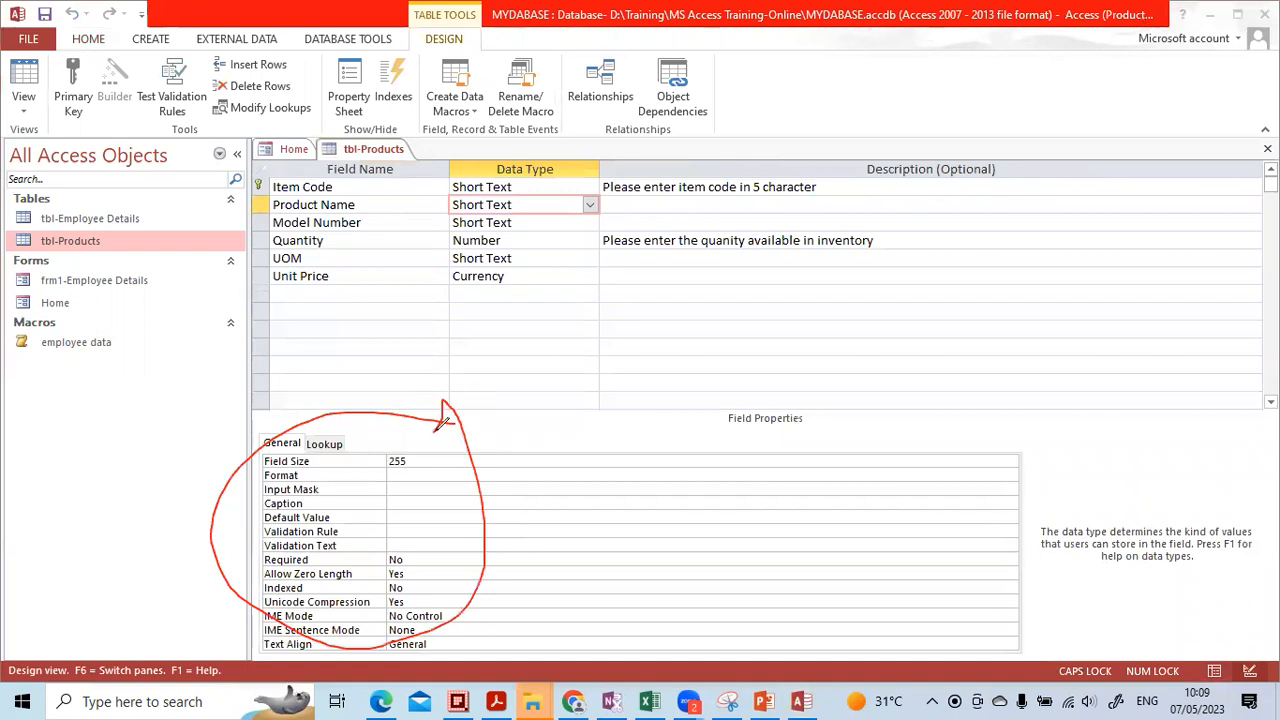
mouse_move(527, 211)
mouse_down()
mouse_move(572, 316)
mouse_move(463, 438)
mouse_move(515, 438)
mouse_up()
click(615, 153)
mouse_move(553, 215)
mouse_down()
mouse_move(546, 328)
mouse_move(383, 461)
mouse_up()
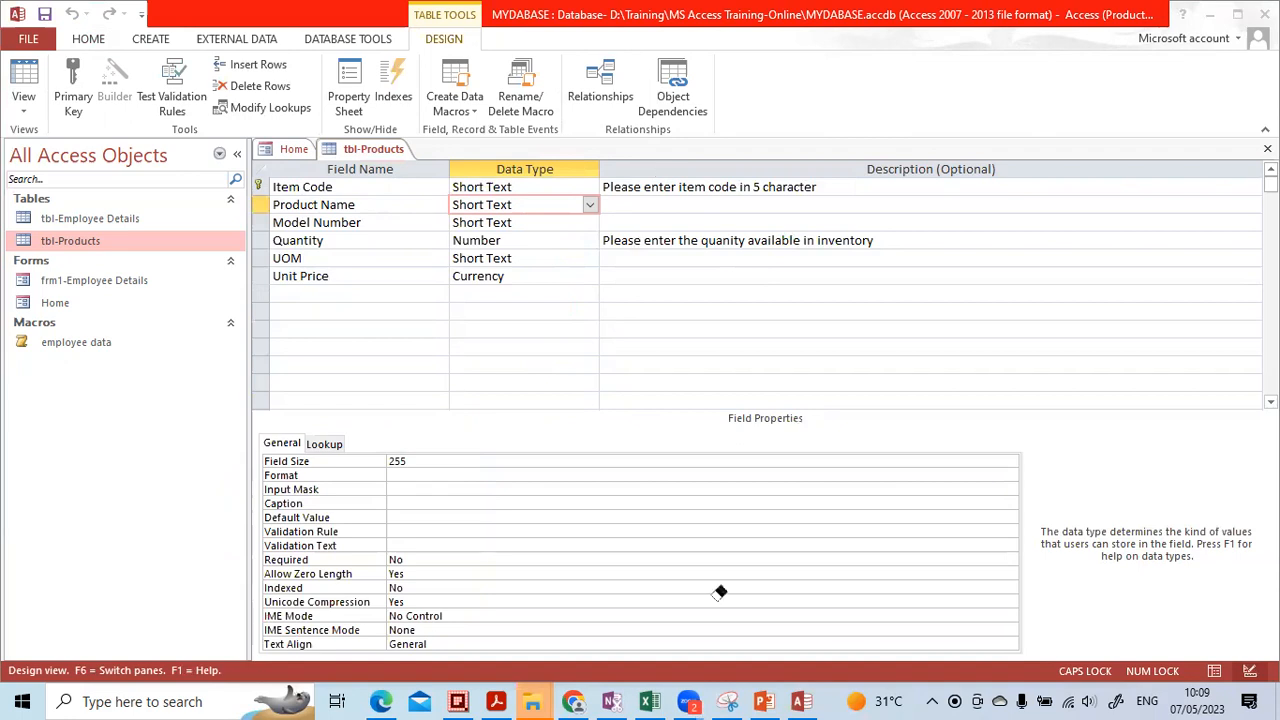
Enter >L as the Product Name field's Input Mask
click(404, 476)
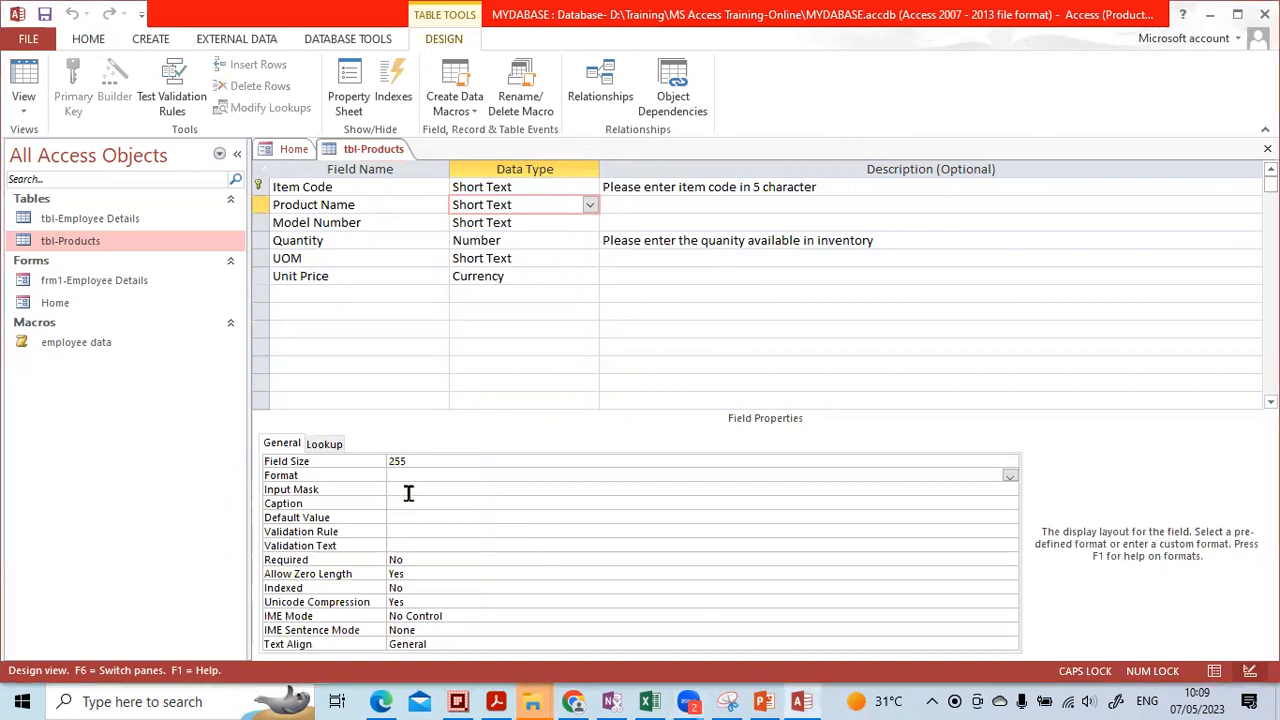
click(409, 490)
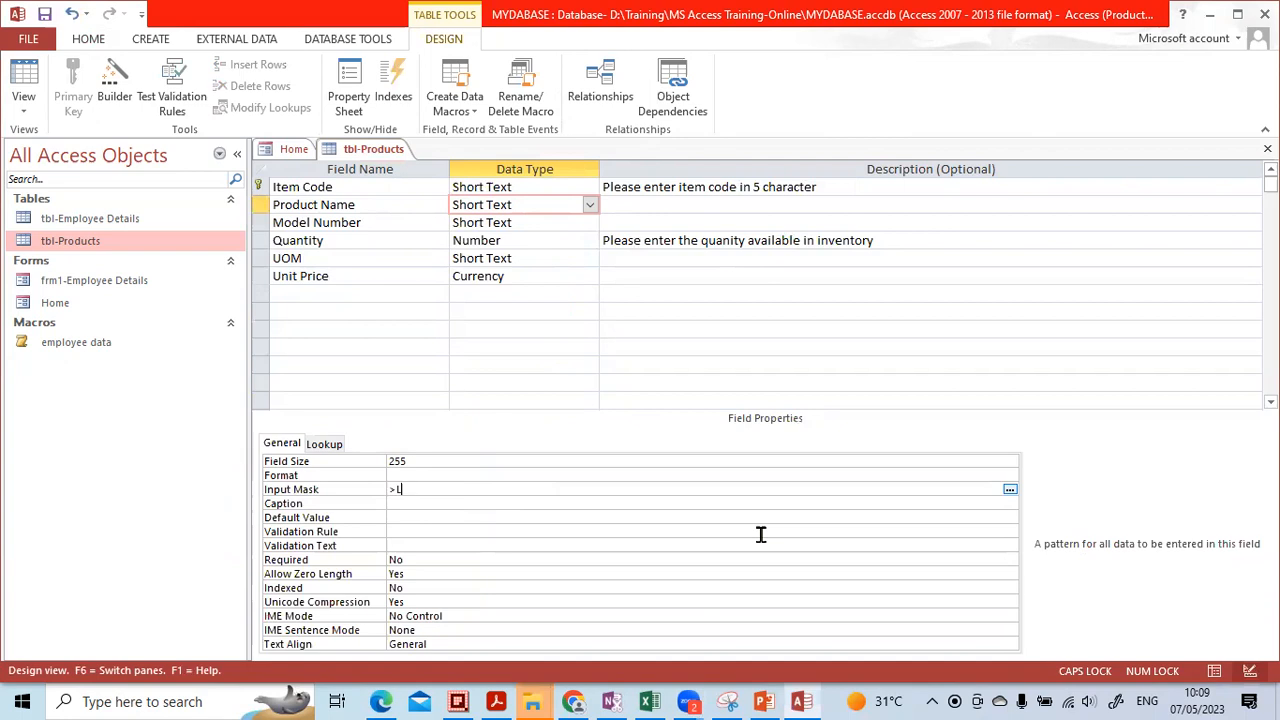
key(Return)
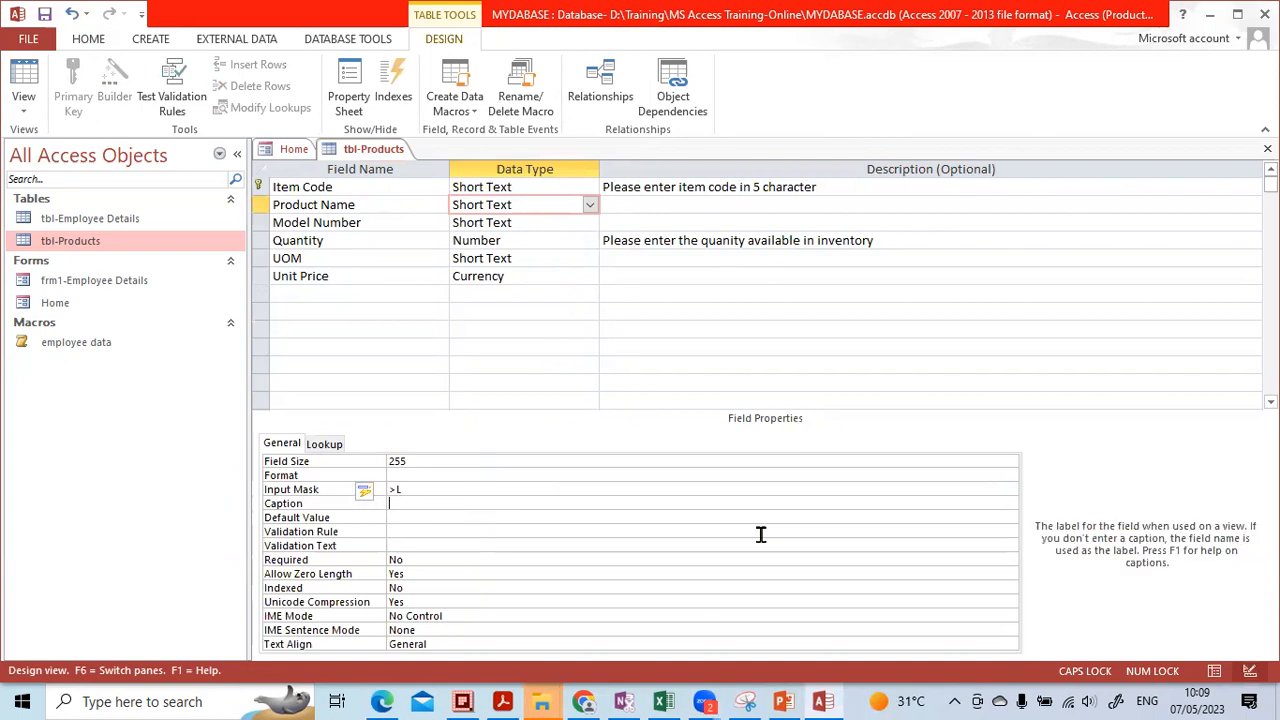
Circle and arrow the Input Mask property on screen, then erase the annotations
key(ctrl+2)
mouse_move(330, 460)
mouse_down()
mouse_move(276, 466)
mouse_move(264, 507)
mouse_move(358, 494)
mouse_move(298, 458)
mouse_up()
drag(199, 505, 263, 485)
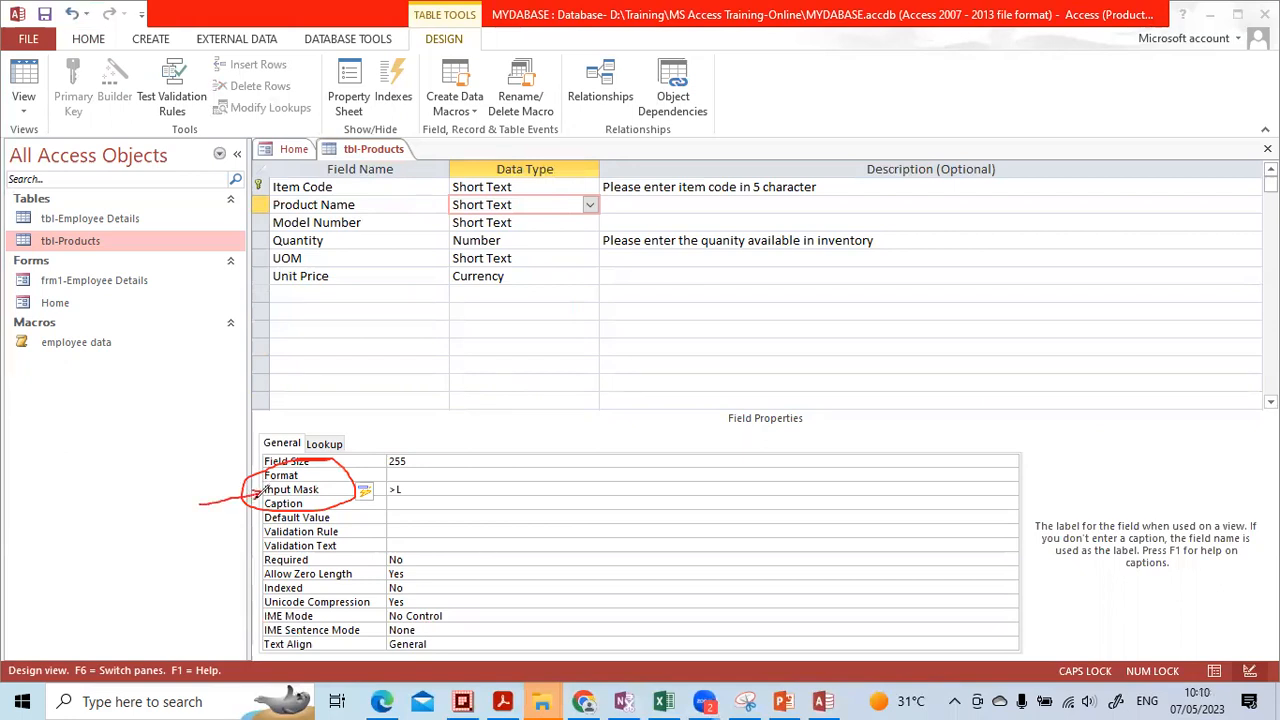
click(605, 165)
drag(295, 447, 234, 503)
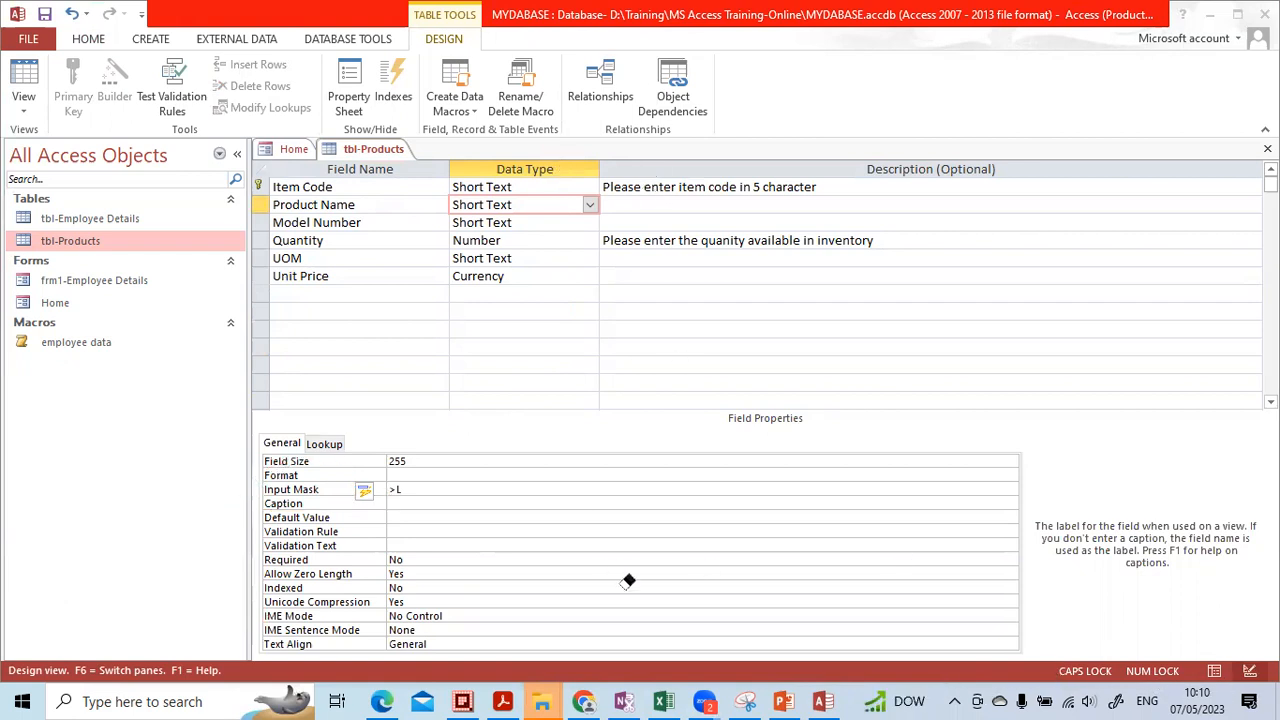
click(1213, 677)
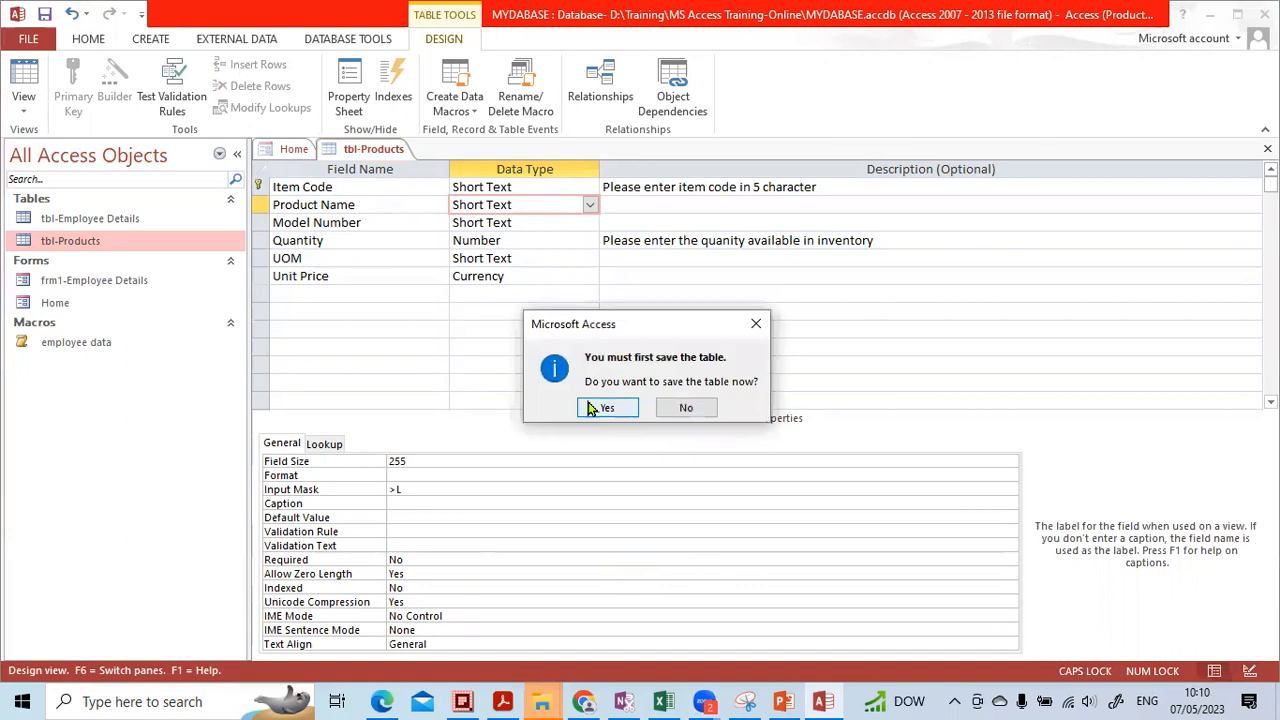
Save the table design and type K as a new record's product name
click(605, 408)
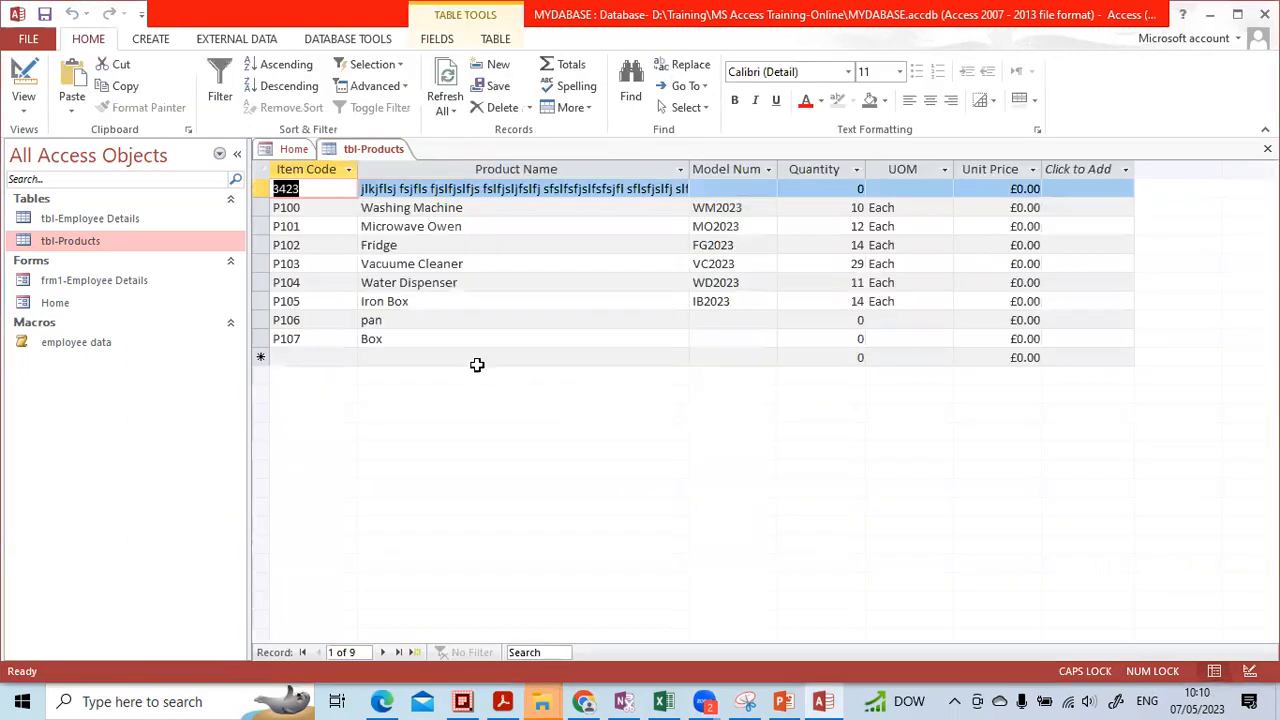
click(398, 354)
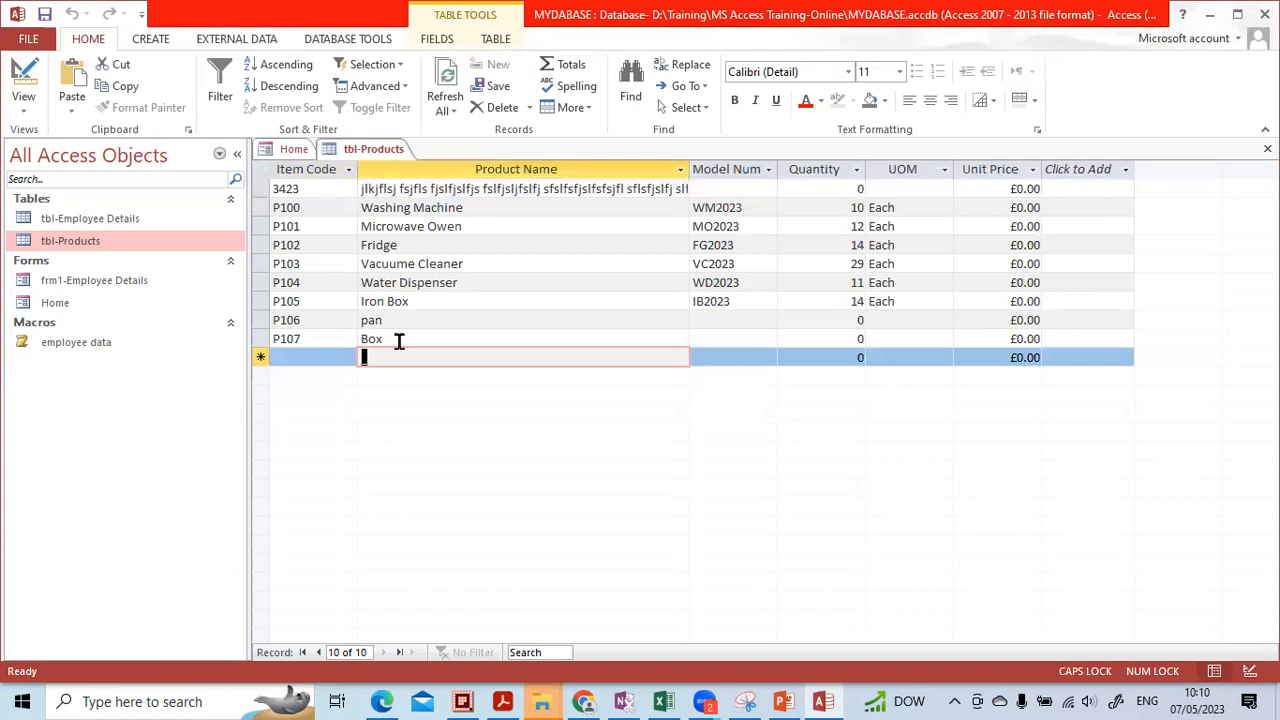
key(Caps_Lock)
text(K)
key(Caps_Lock)
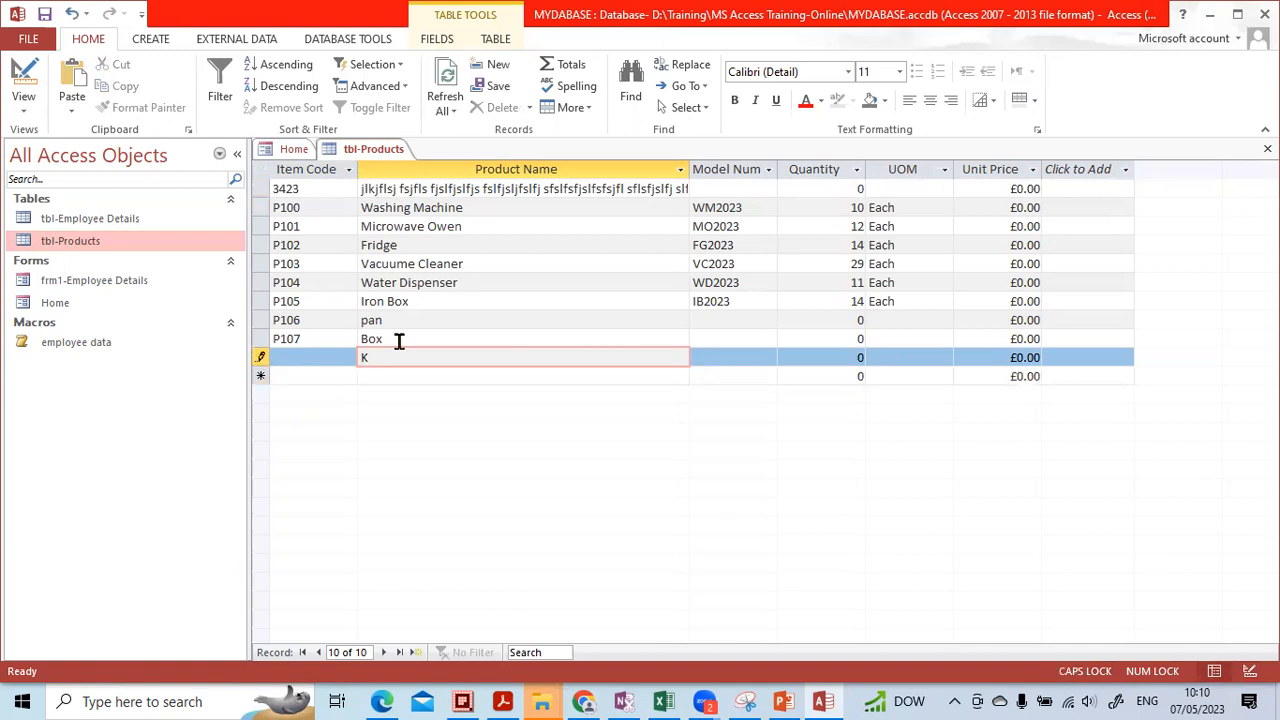
key(Tab)
Clear the missing Item Code warnings and enter record P108 with name K, then return to Design View
click(399, 341)
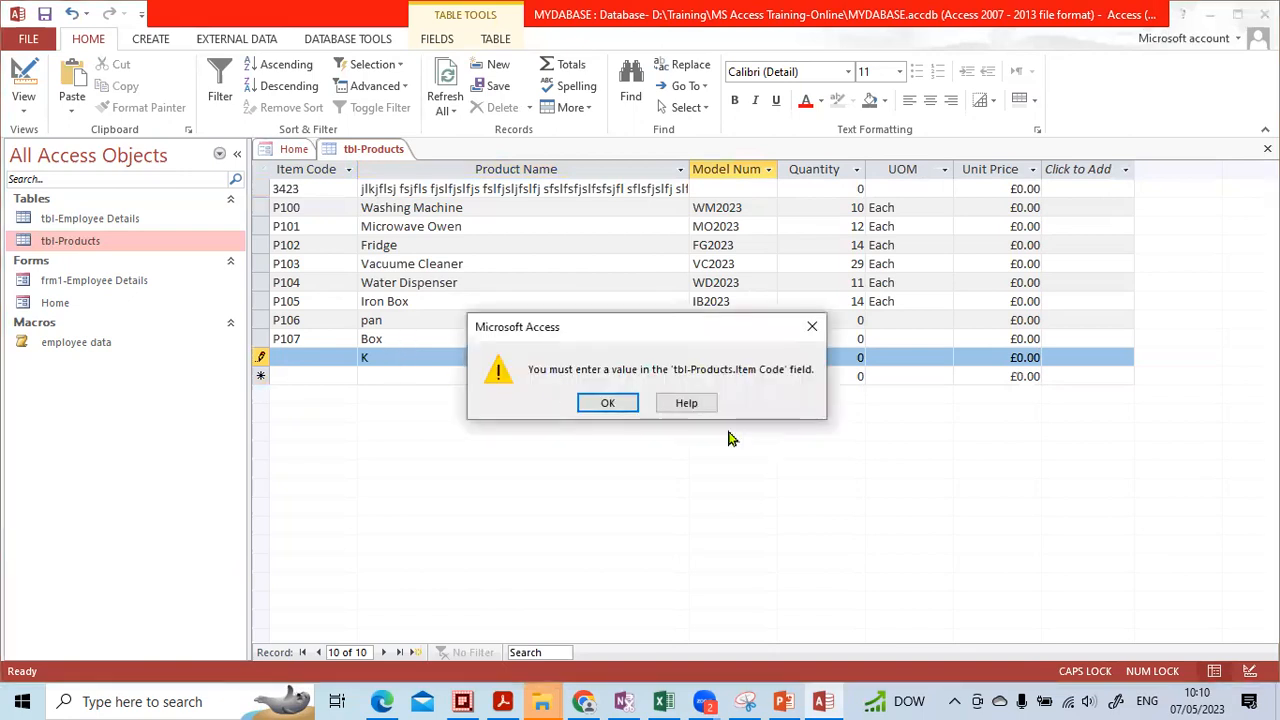
click(610, 404)
click(323, 367)
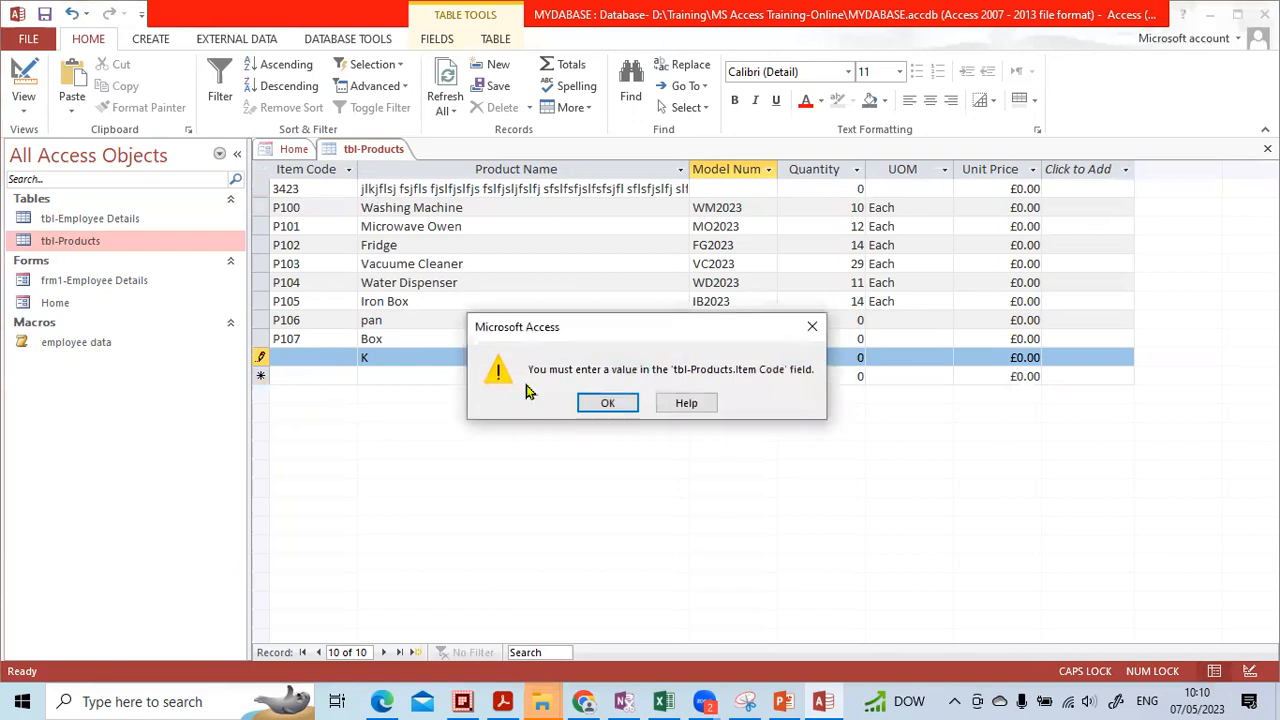
click(602, 402)
click(299, 357)
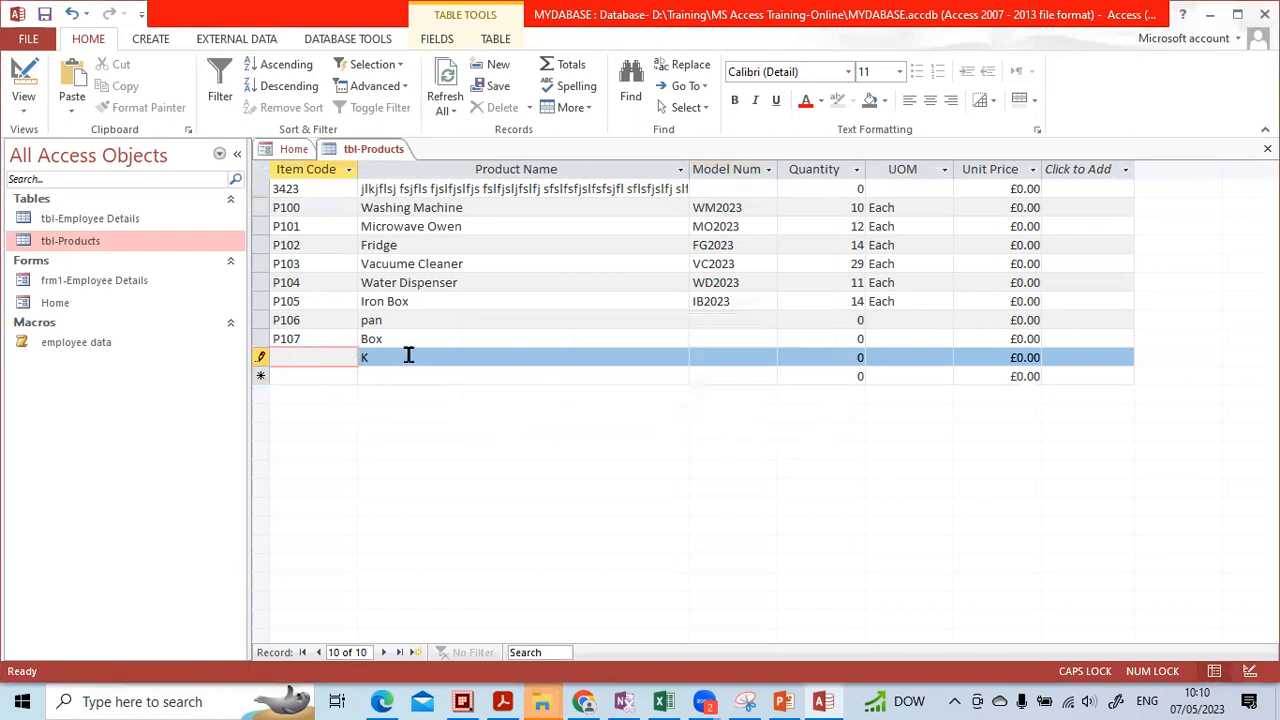
text(P108)
key(Tab)
text(K)
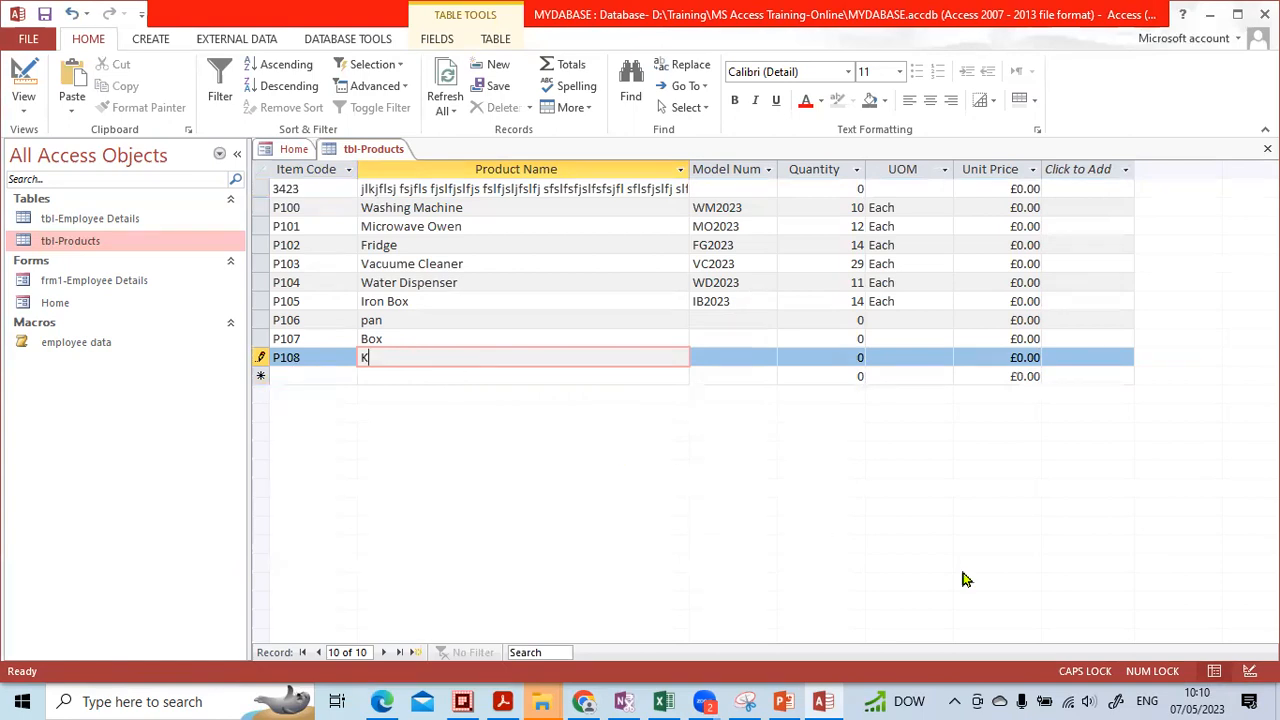
click(1247, 672)
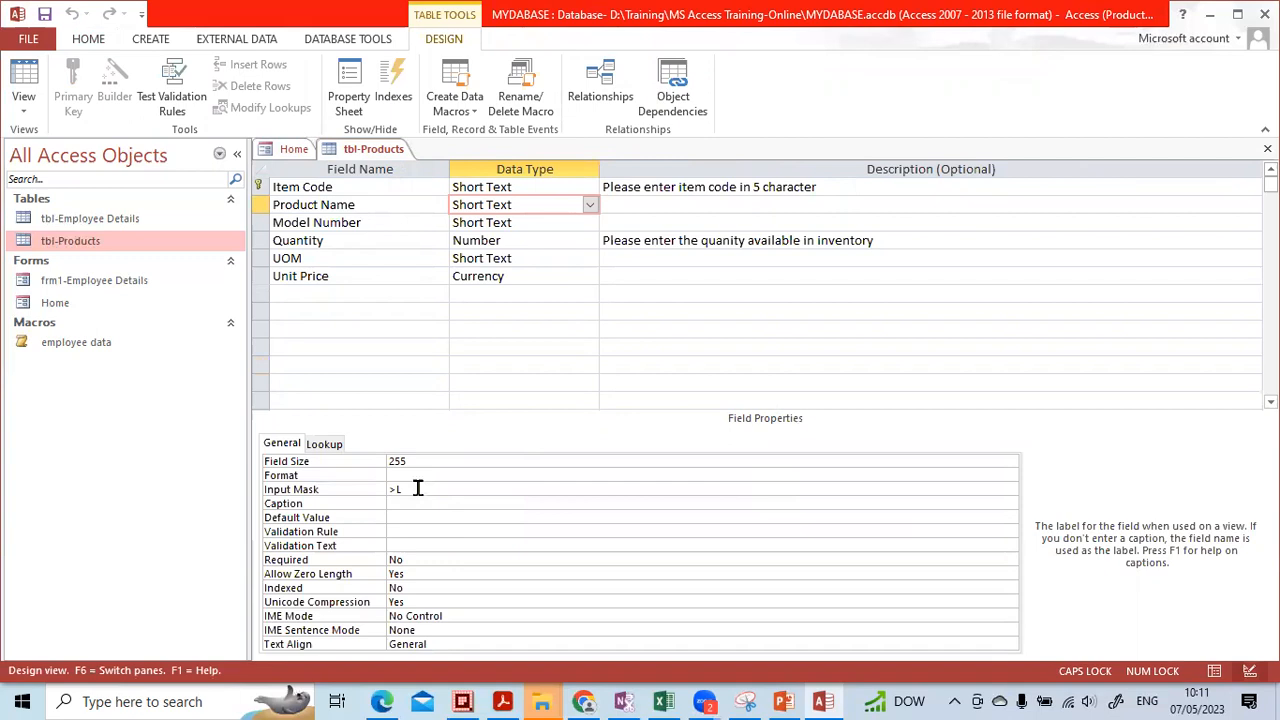
Append a long run of ? characters after >L in Product Name's input mask and view the records
click(437, 489)
text(????????????????????????)
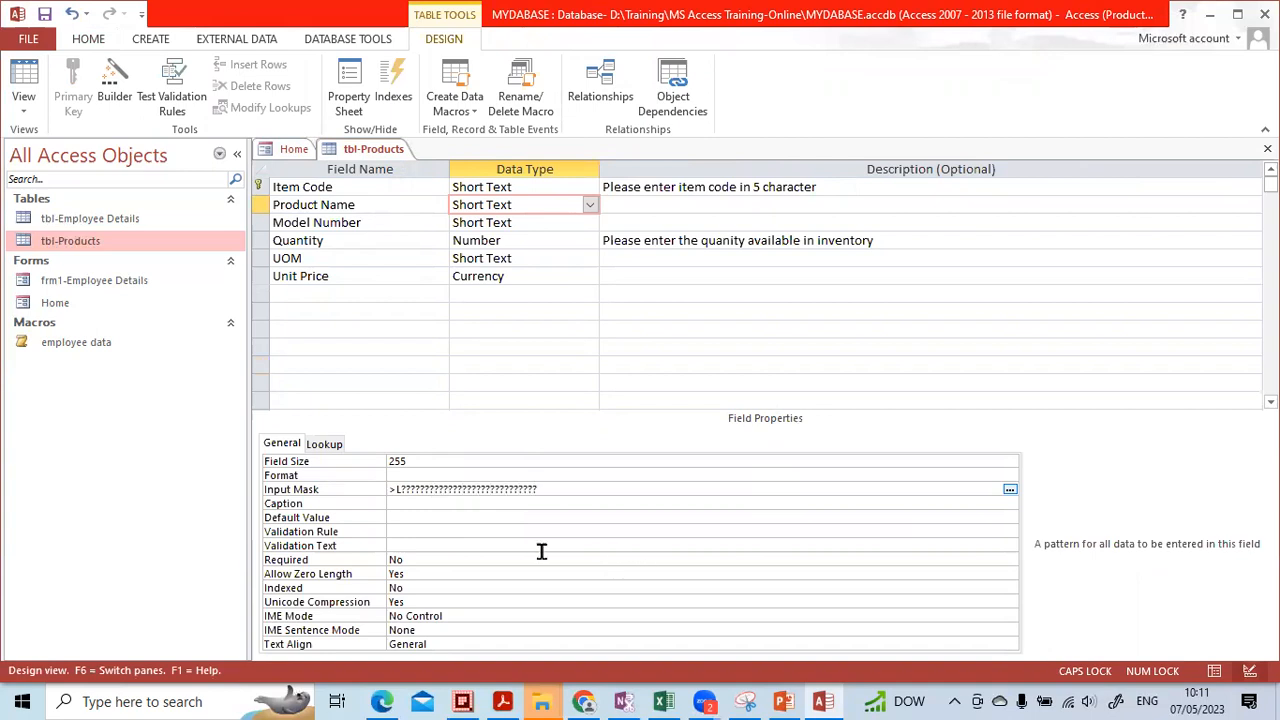
click(1213, 671)
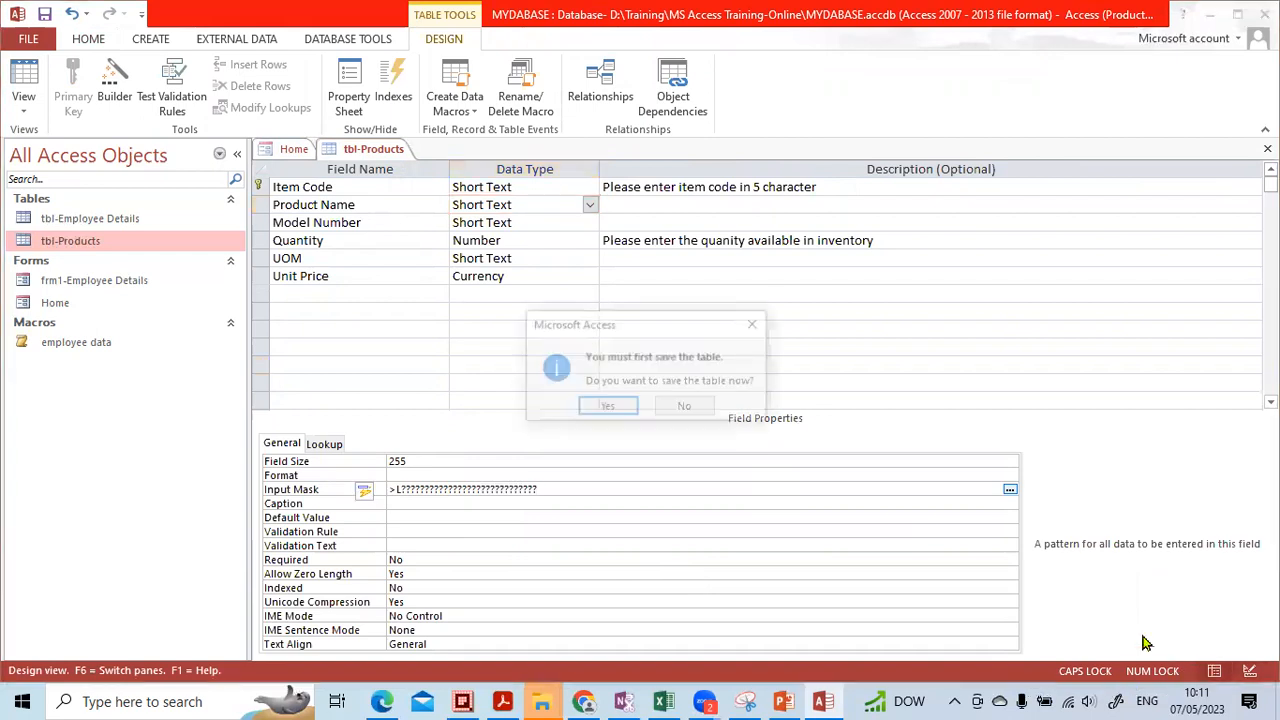
Save the design and extend P108's name to 'KITCHEN SIFNSFLDFSF SFLKSASFLS', shown all in capitals
click(611, 406)
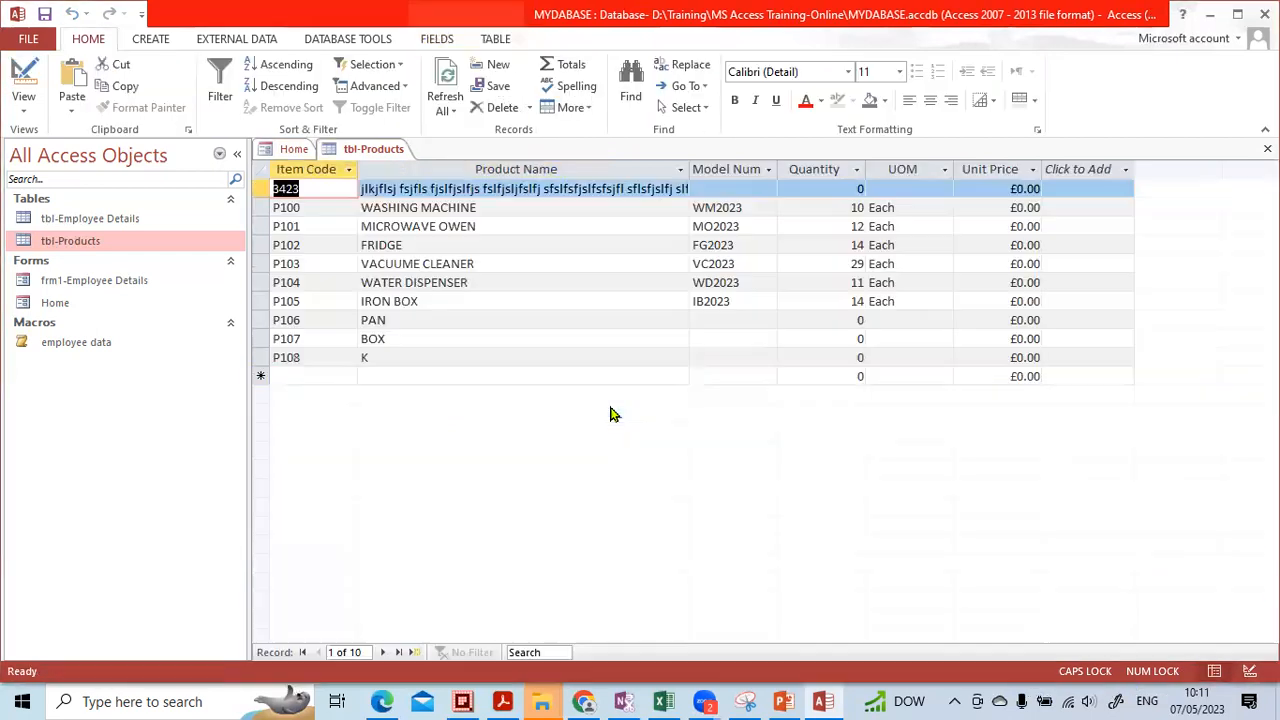
click(400, 357)
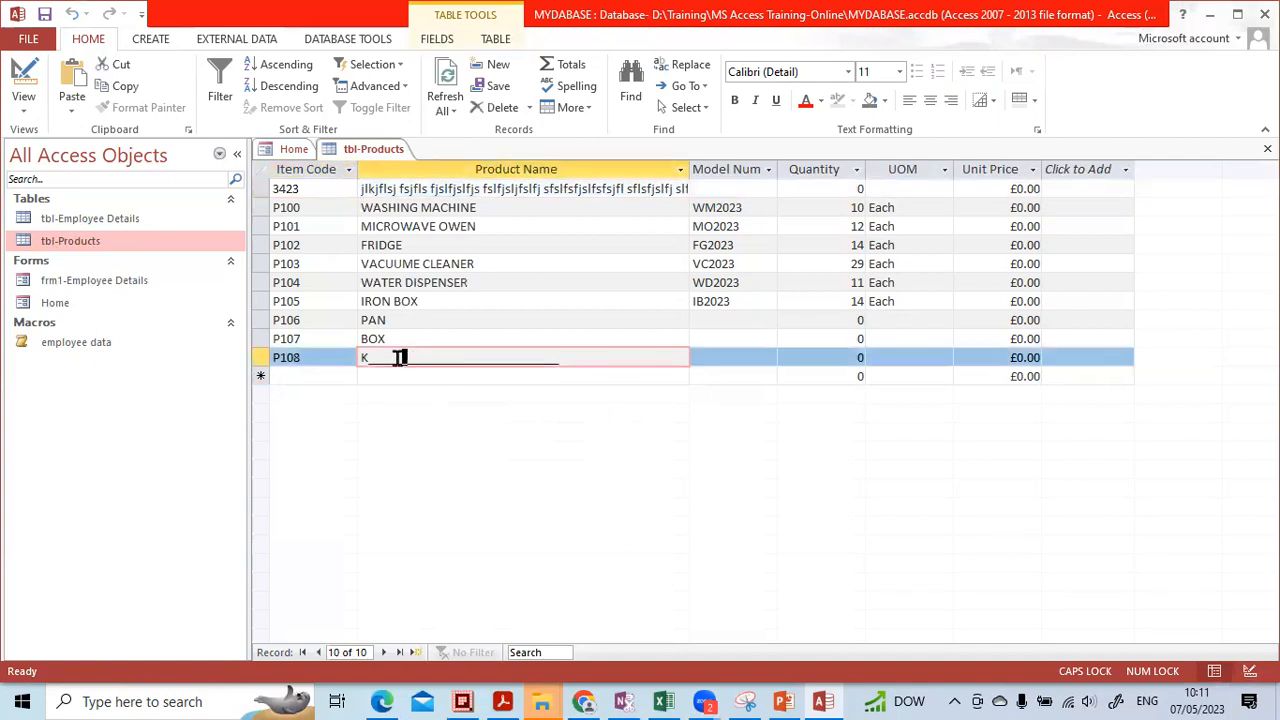
click(380, 357)
click(366, 357)
text(K)
key(Caps_Lock)
key(Caps_Lock)
text(I)
key(Caps_Lock)
text(TCHEN SIFNSFLDFSF SFLKS)
key(Caps_Lock)
text(ASFLS)
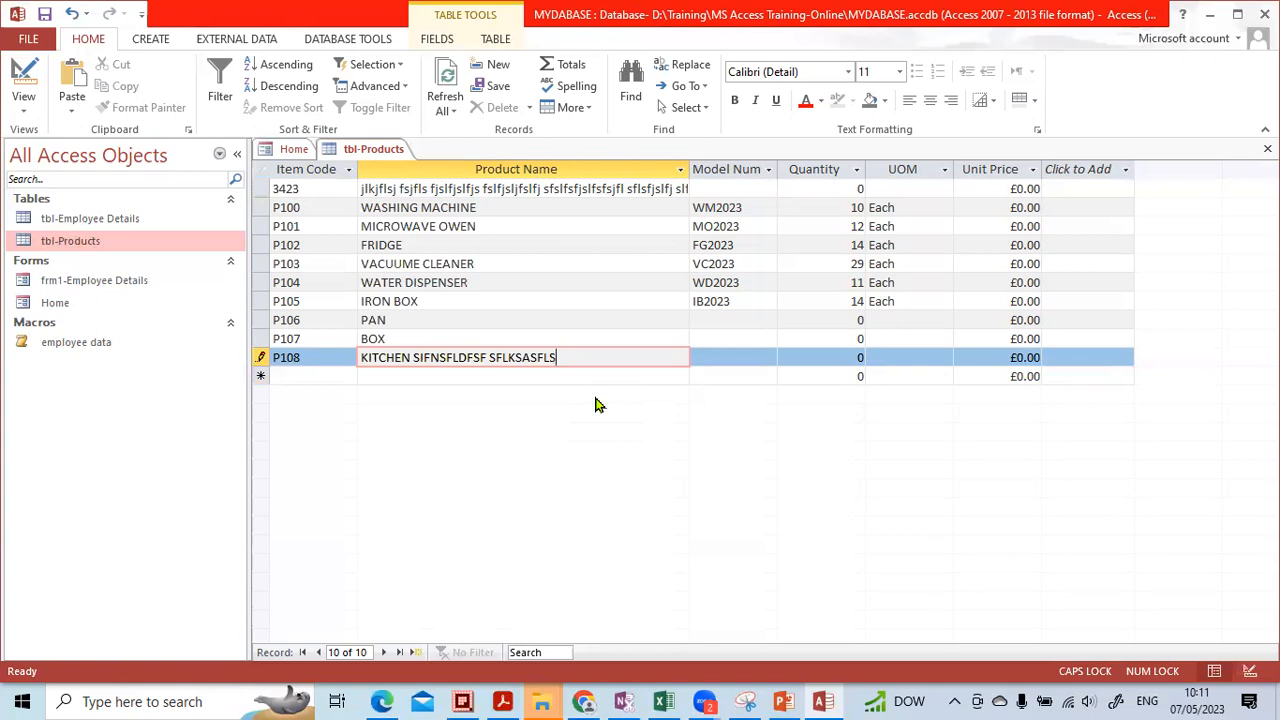
click(1250, 671)
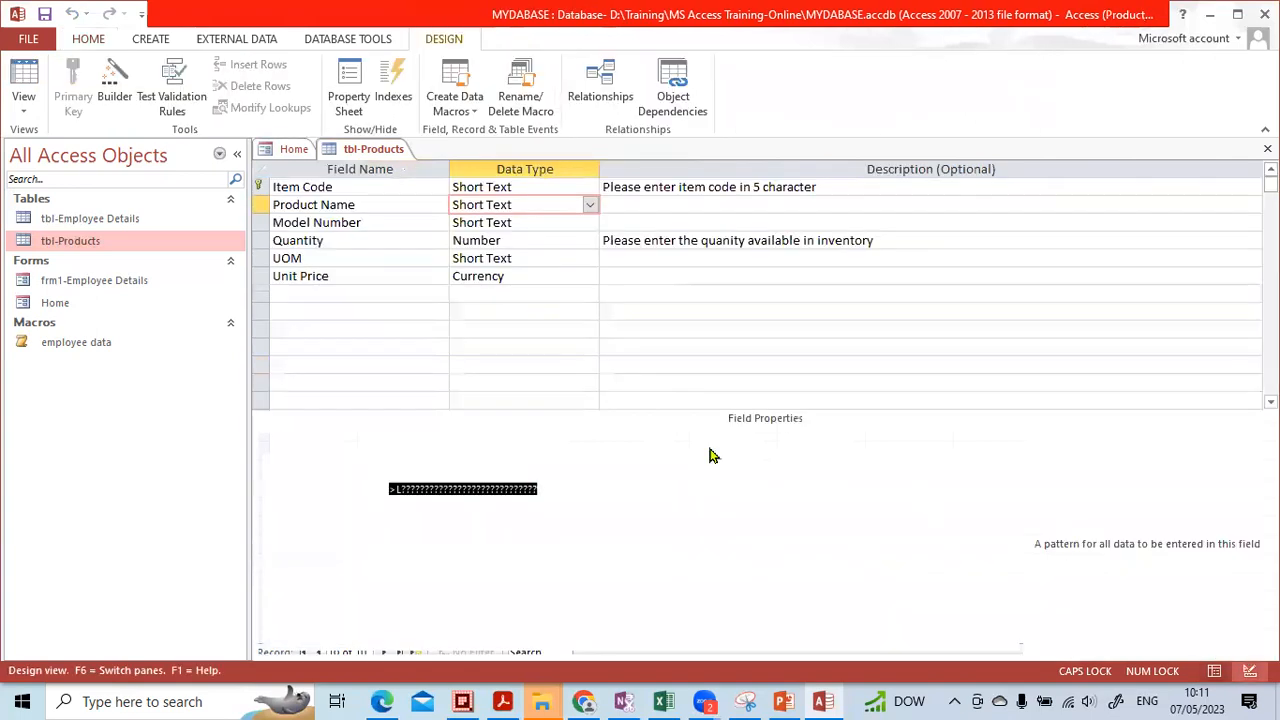
Change the Product Name input mask to >L< followed by ? characters and save the table
click(400, 490)
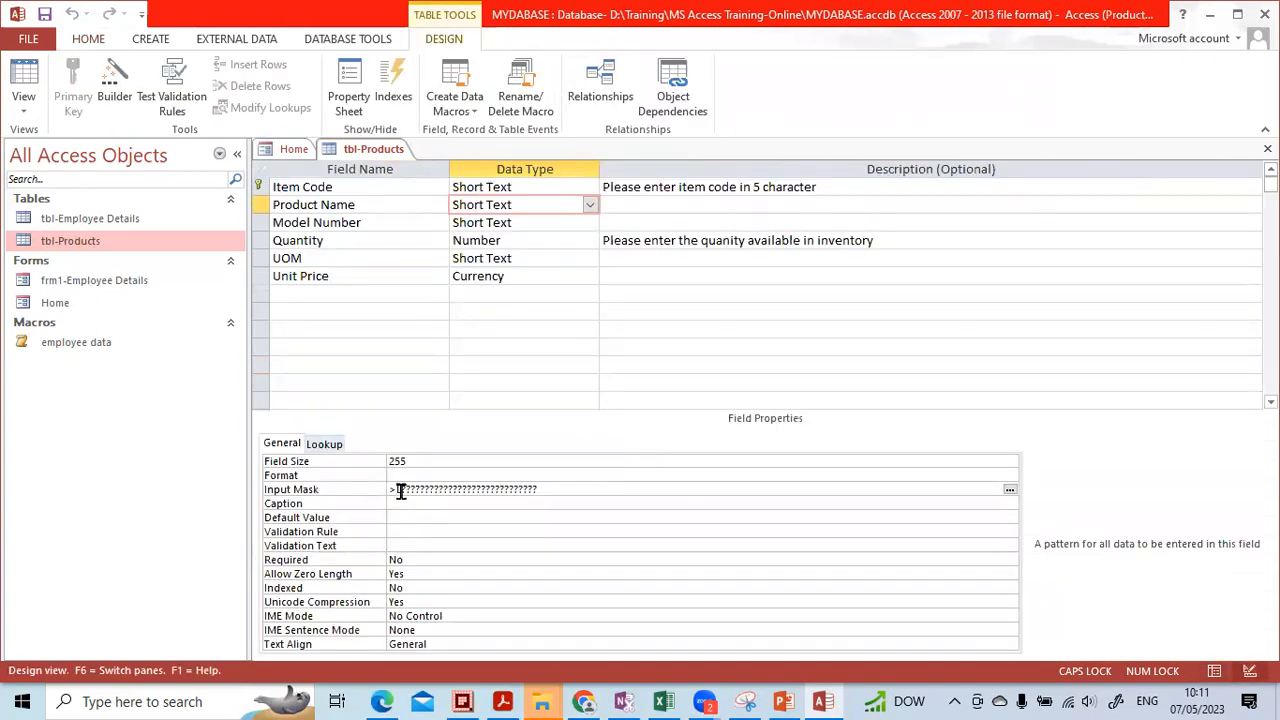
text(L)
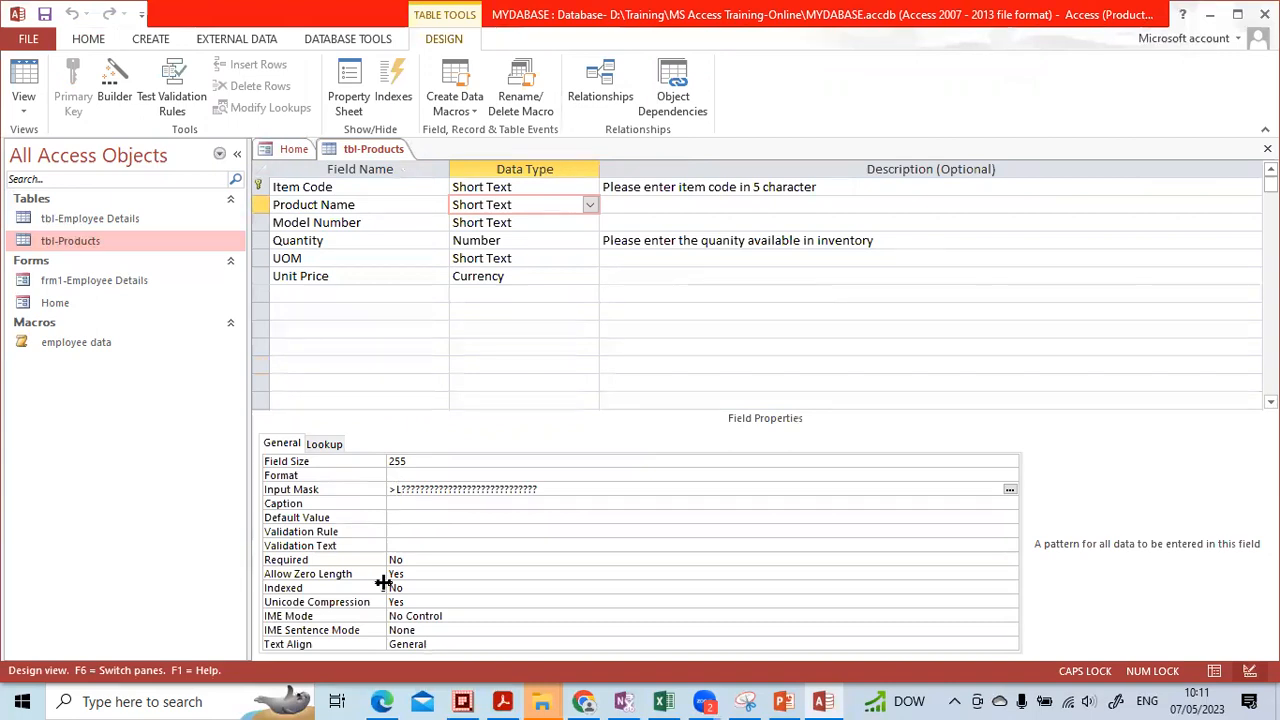
text(<)
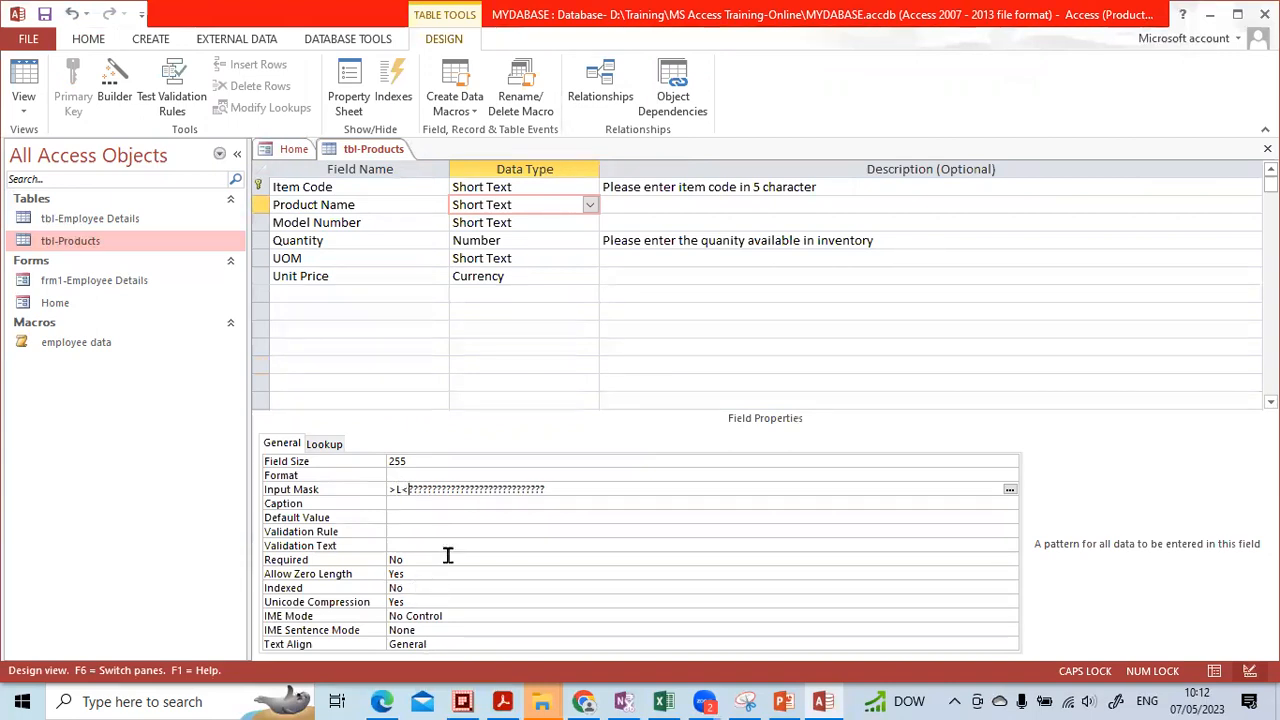
click(462, 507)
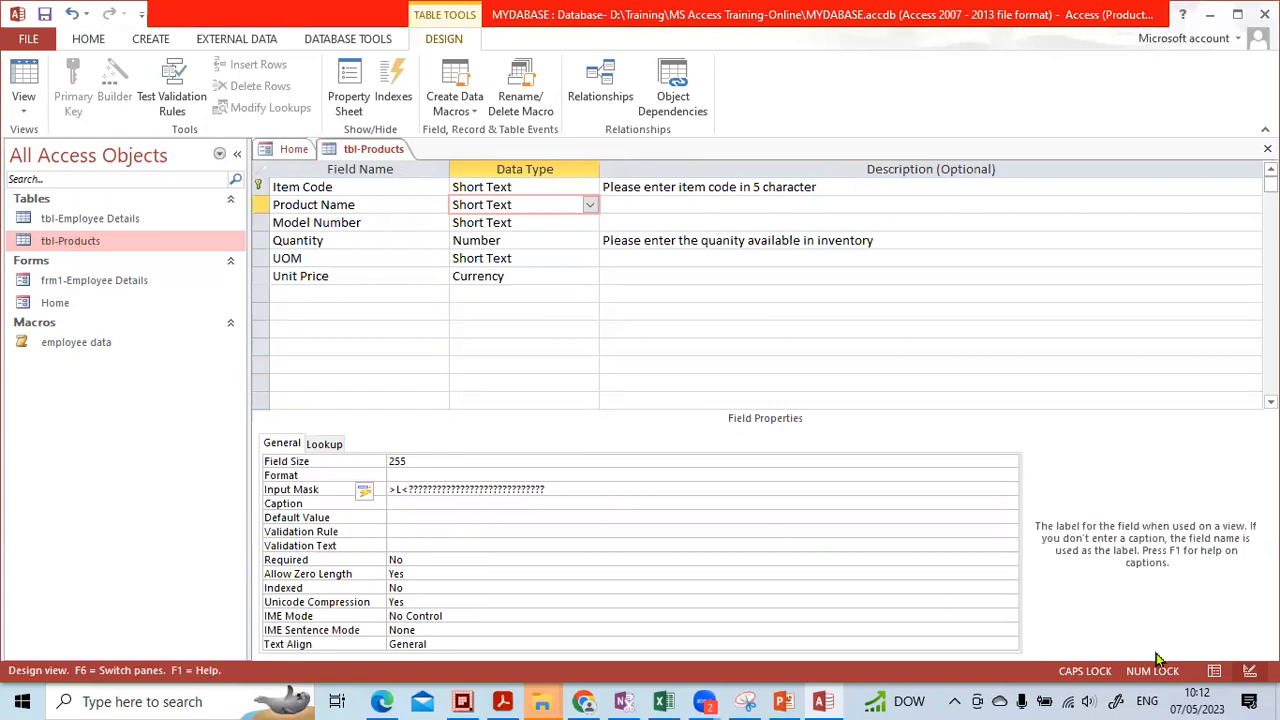
click(1212, 671)
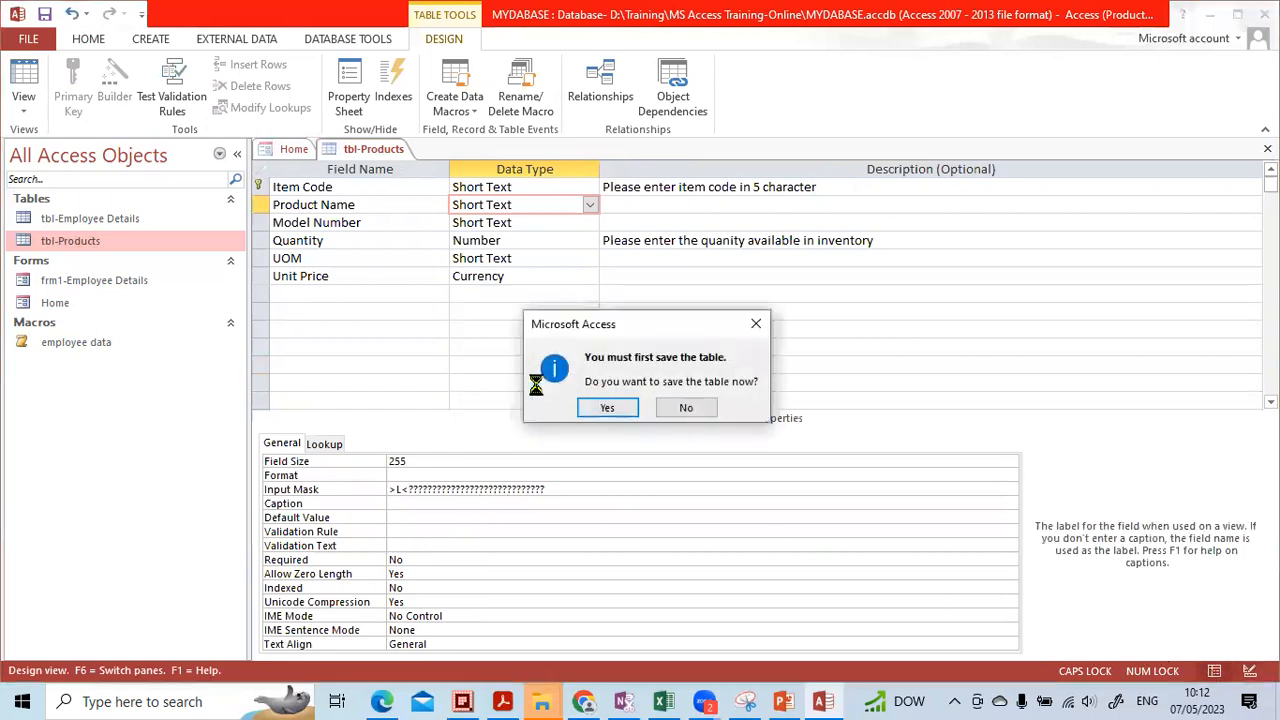
click(595, 406)
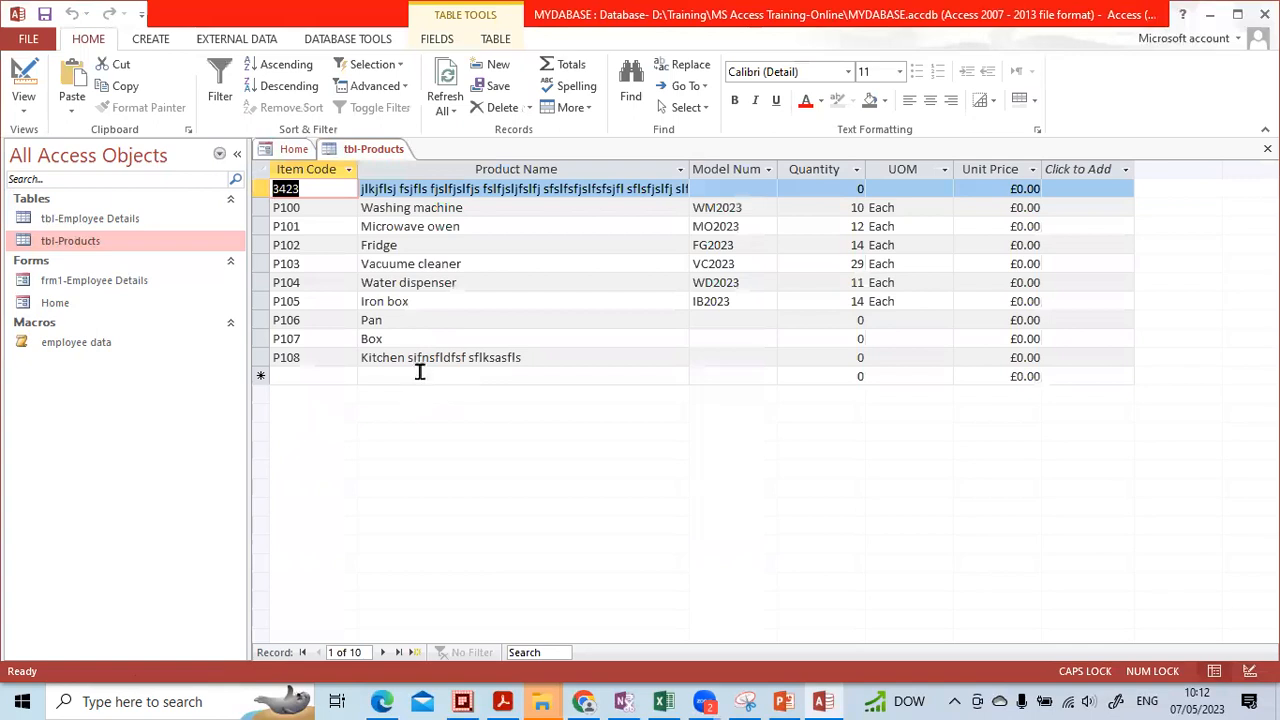
click(420, 371)
click(417, 358)
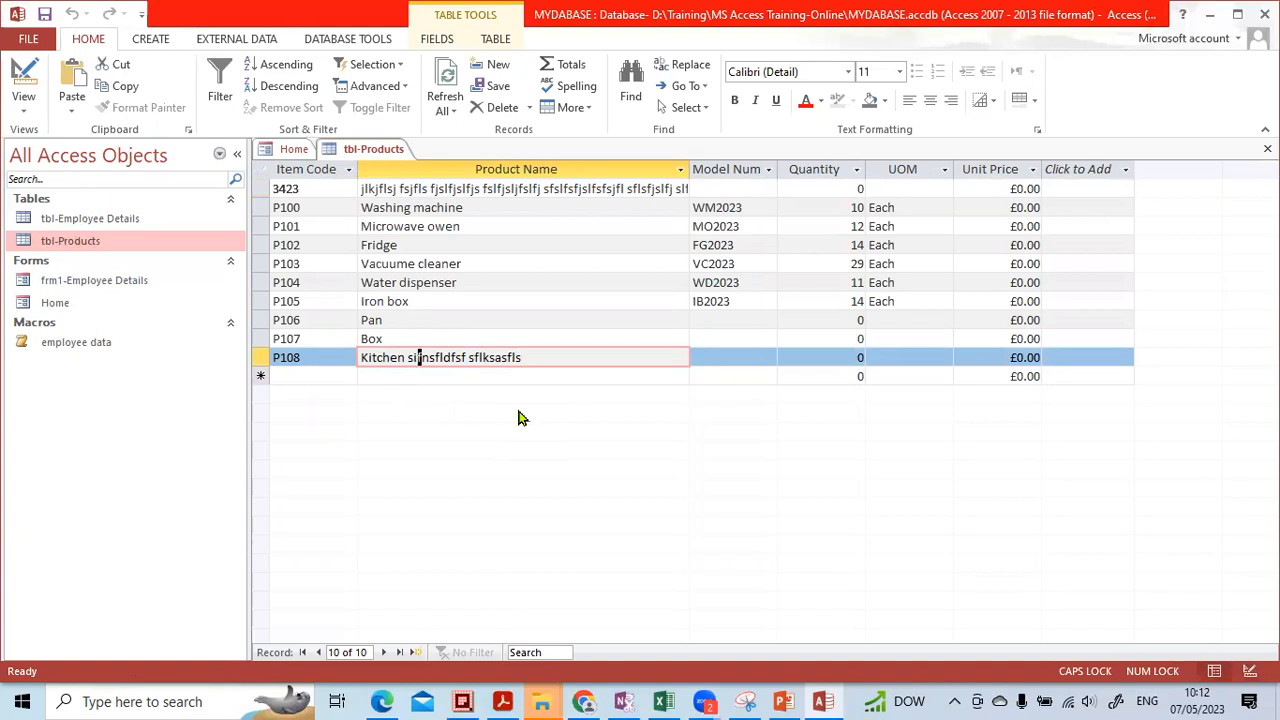
key(Up)
key(Up)
key(Up)
key(Down)
key(Down)
key(Up)
key(Down)
key(Up)
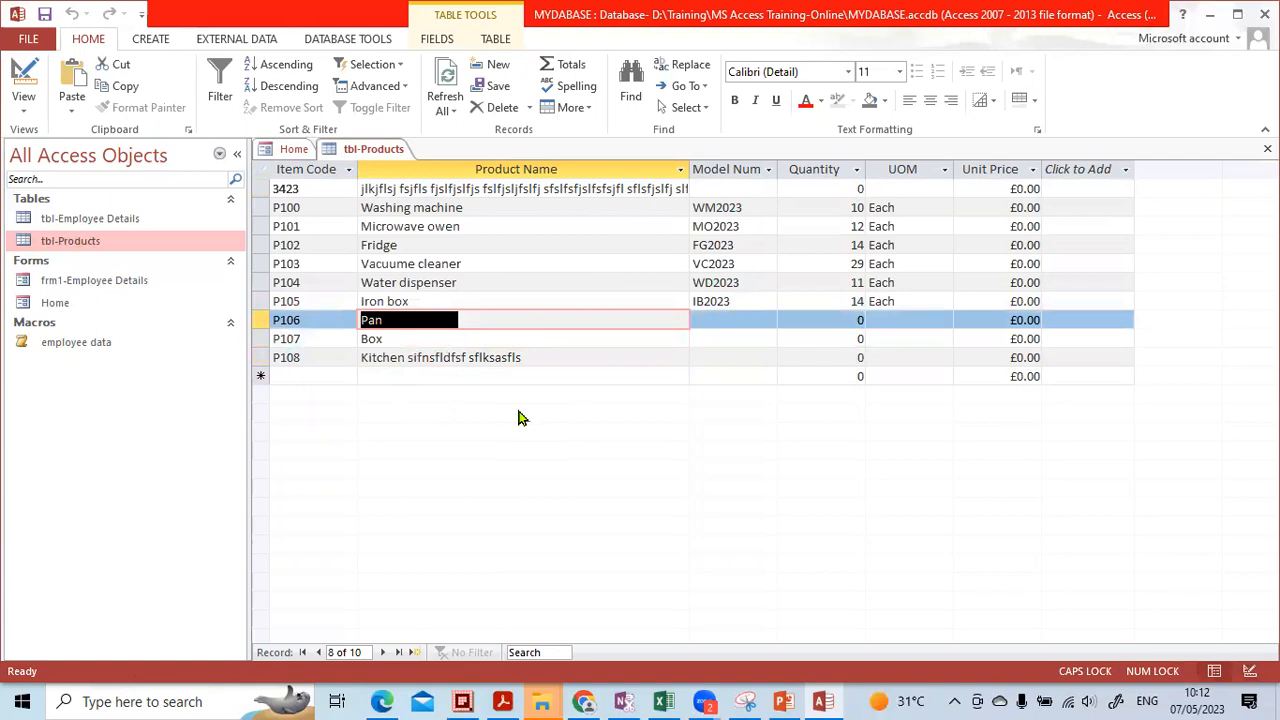
key(Down)
key(Down)
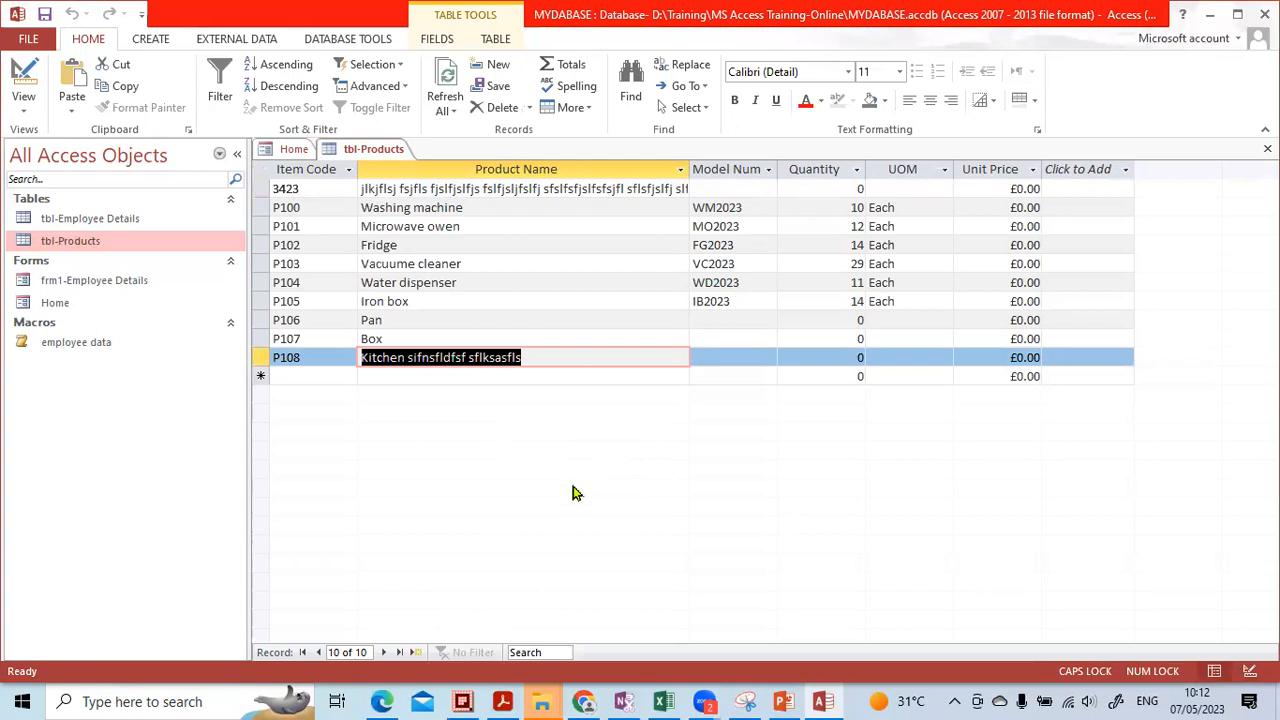
click(477, 320)
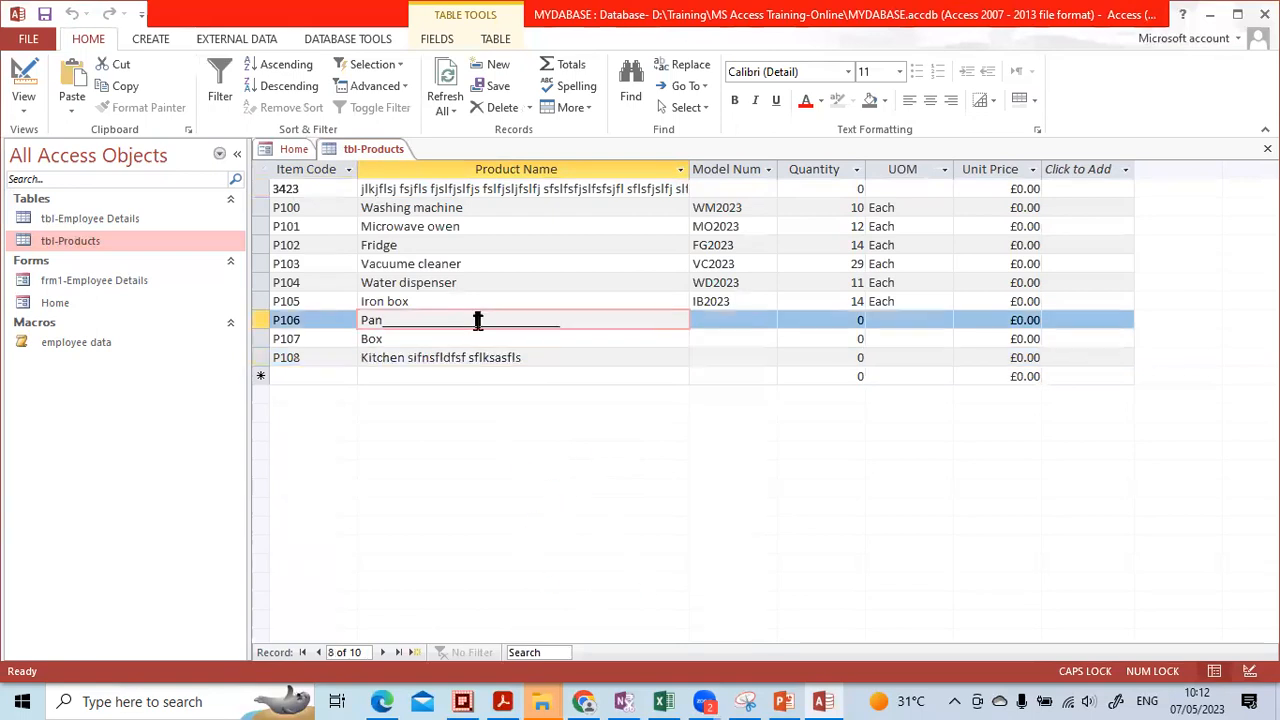
click(476, 357)
click(478, 318)
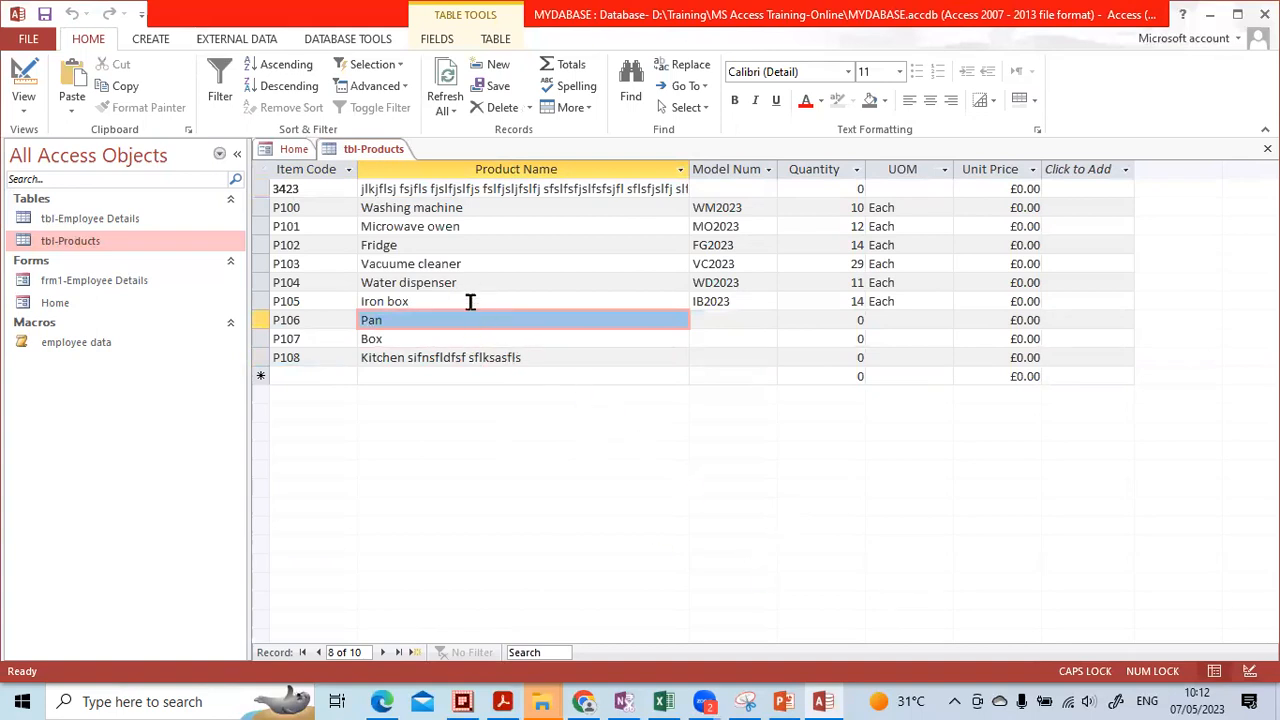
click(413, 357)
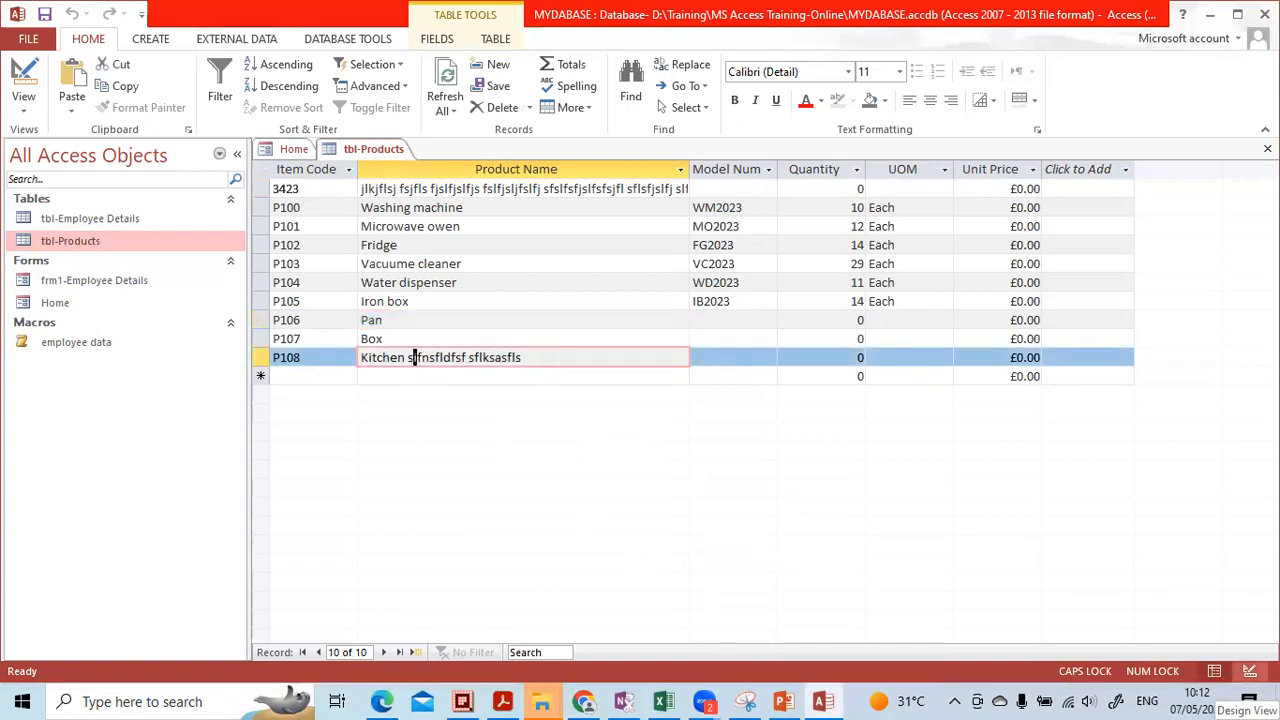
Switch tbl-Products to Design view and highlight Product Name's Default Value property
click(1250, 671)
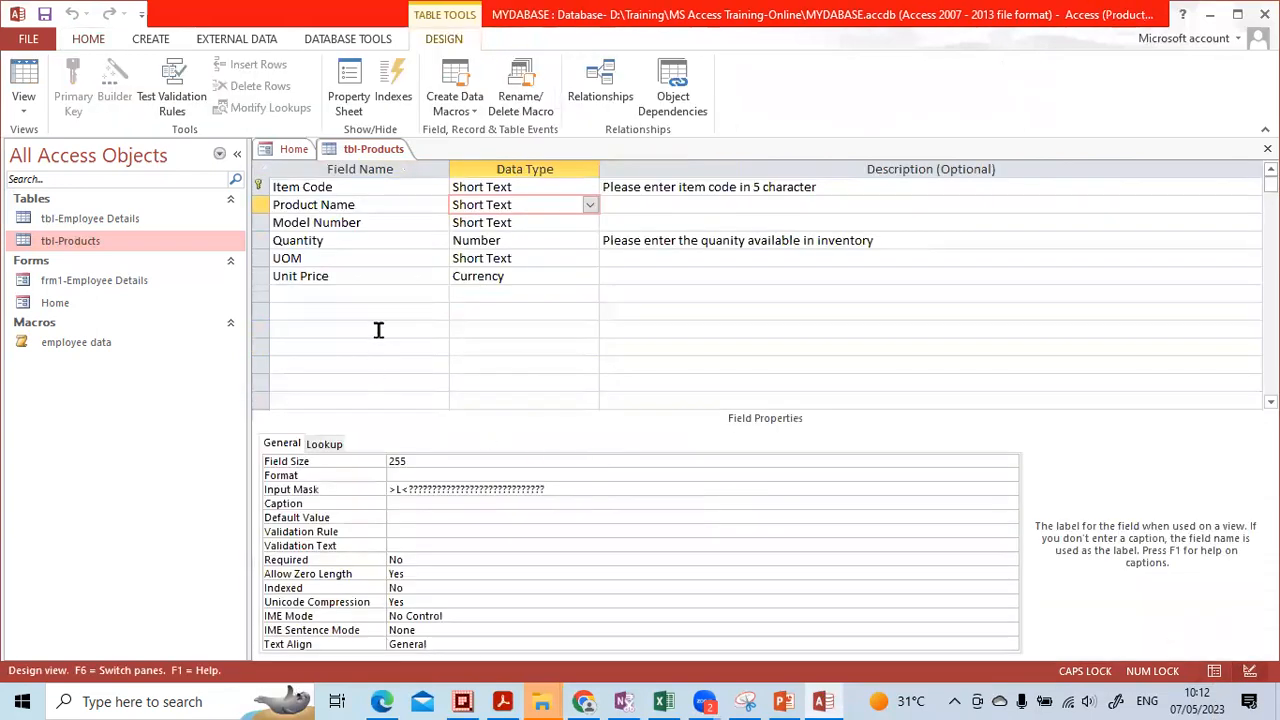
click(435, 517)
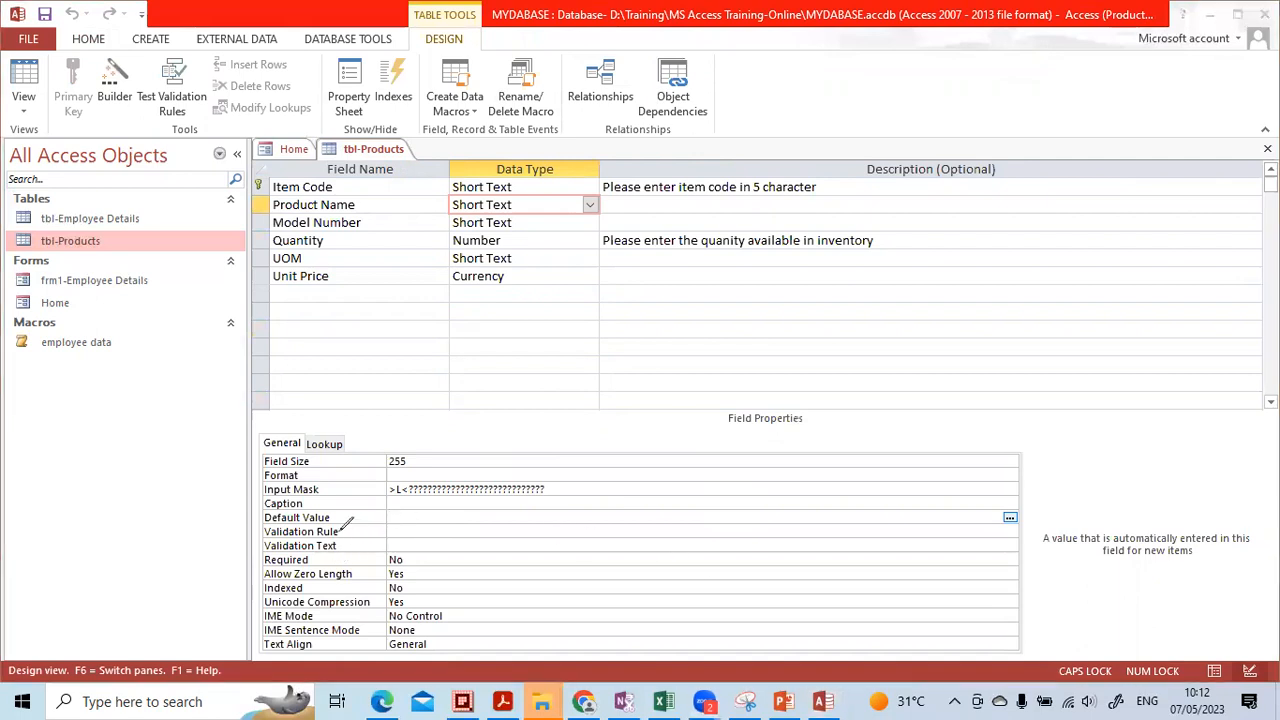
mouse_move(348, 506)
mouse_down()
mouse_move(278, 500)
mouse_move(245, 518)
mouse_move(340, 520)
mouse_move(346, 508)
mouse_up()
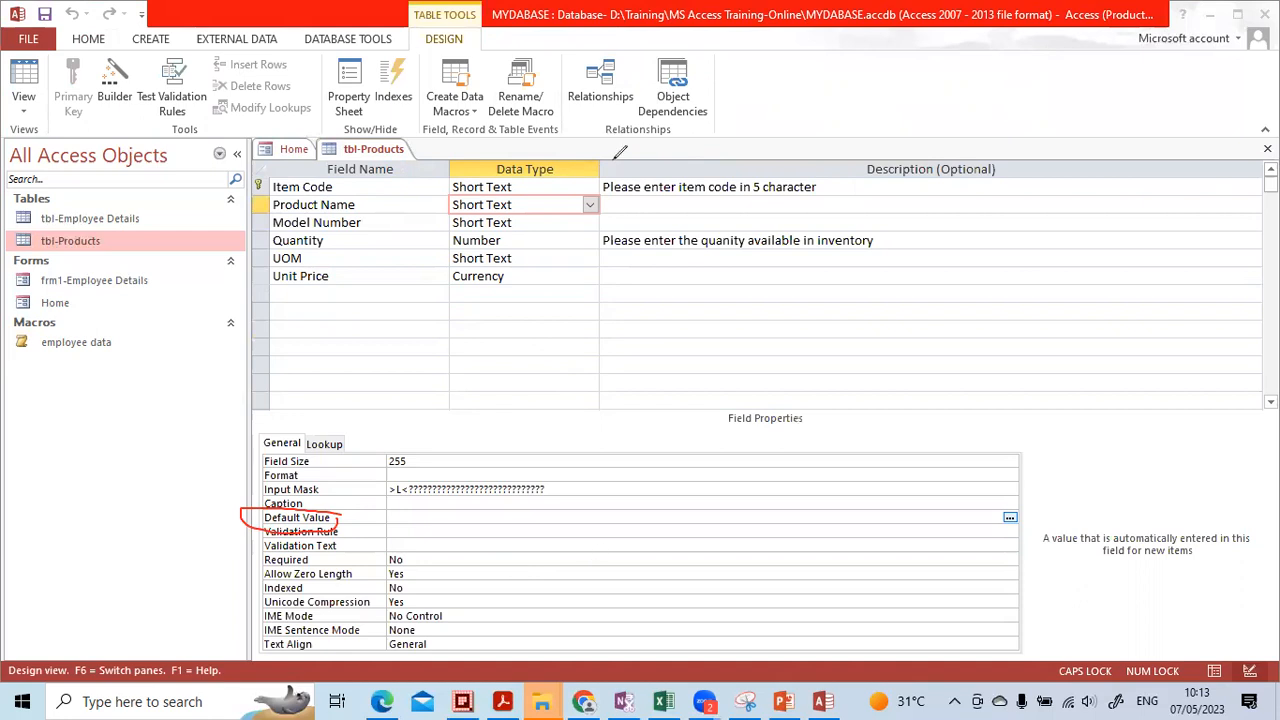
Circle the Product Name field, erase the annotations, and select the Model Number field
mouse_move(382, 215)
mouse_down()
mouse_move(247, 209)
mouse_move(320, 227)
mouse_move(378, 219)
mouse_up()
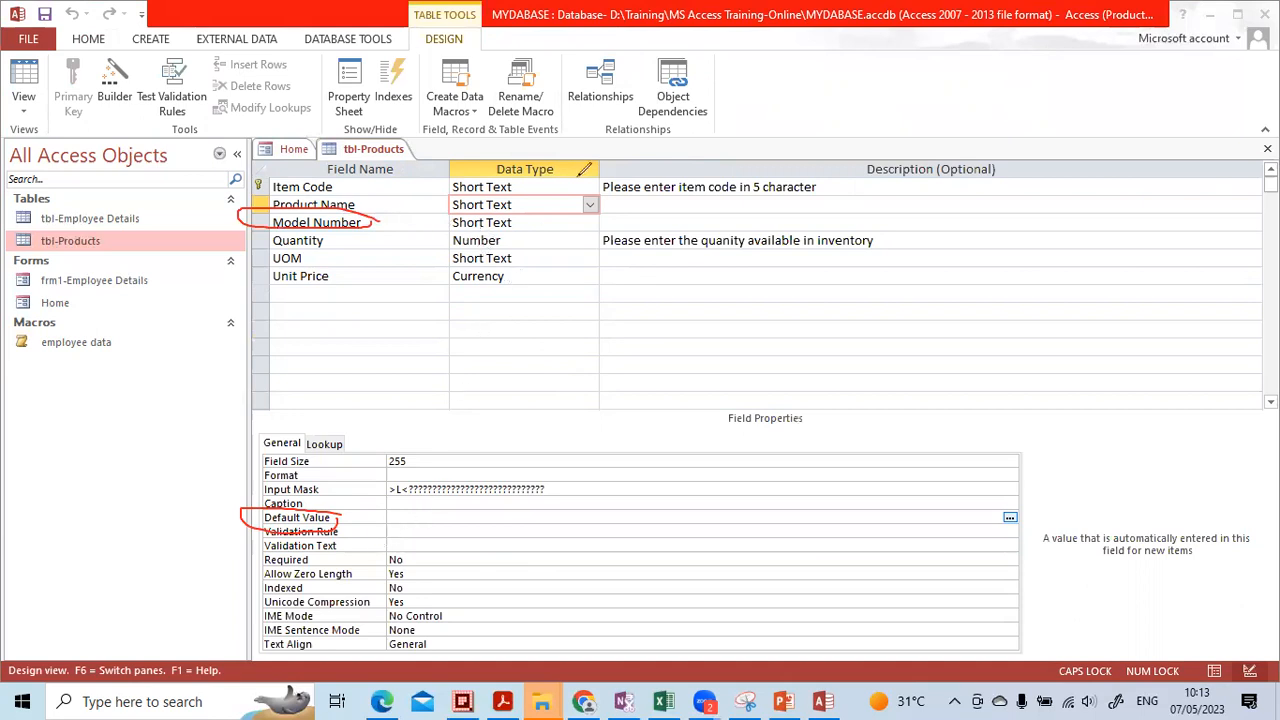
click(285, 222)
click(258, 527)
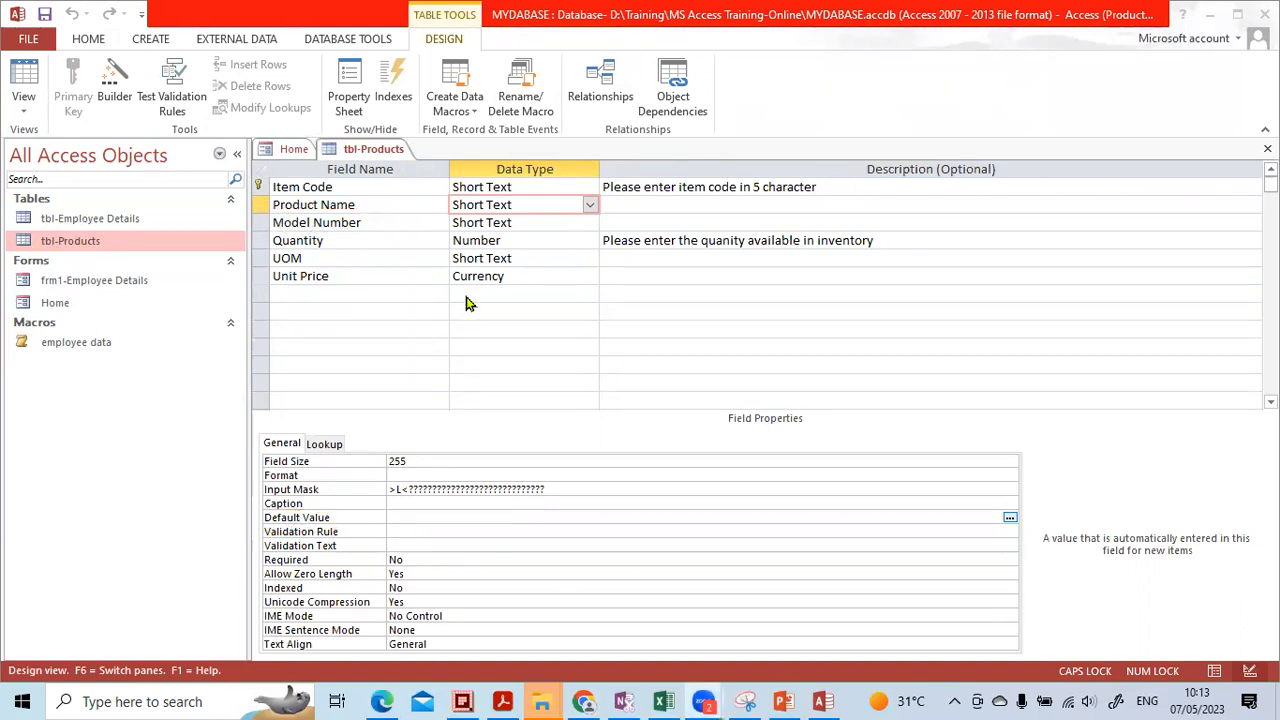
click(505, 224)
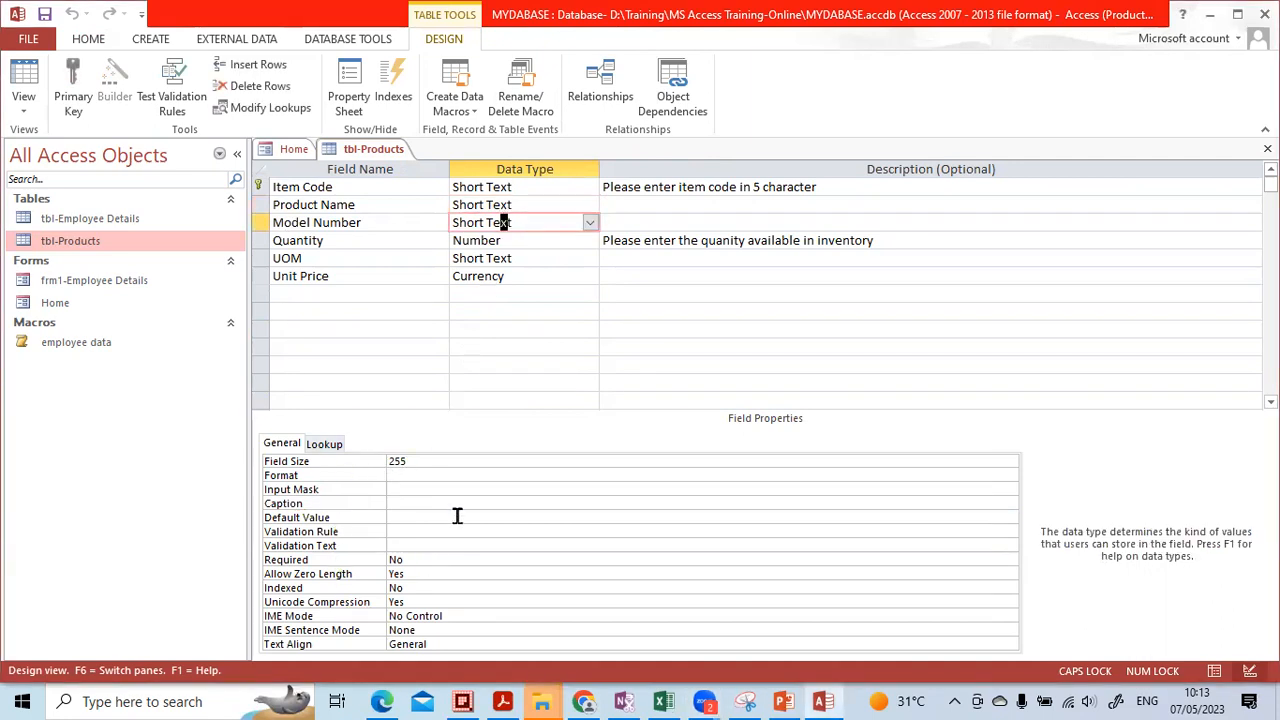
Set Model Number's Field Size to 25 and its Default Value to M
click(411, 461)
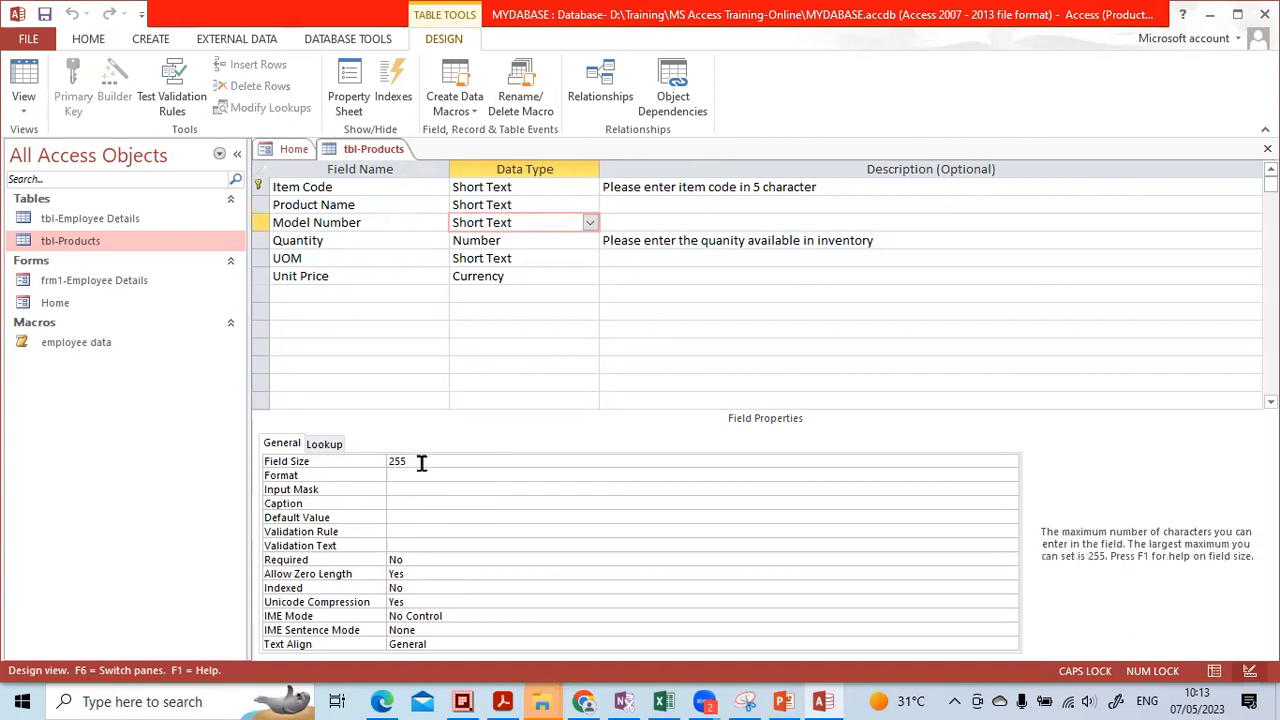
key(BackSpace)
click(403, 517)
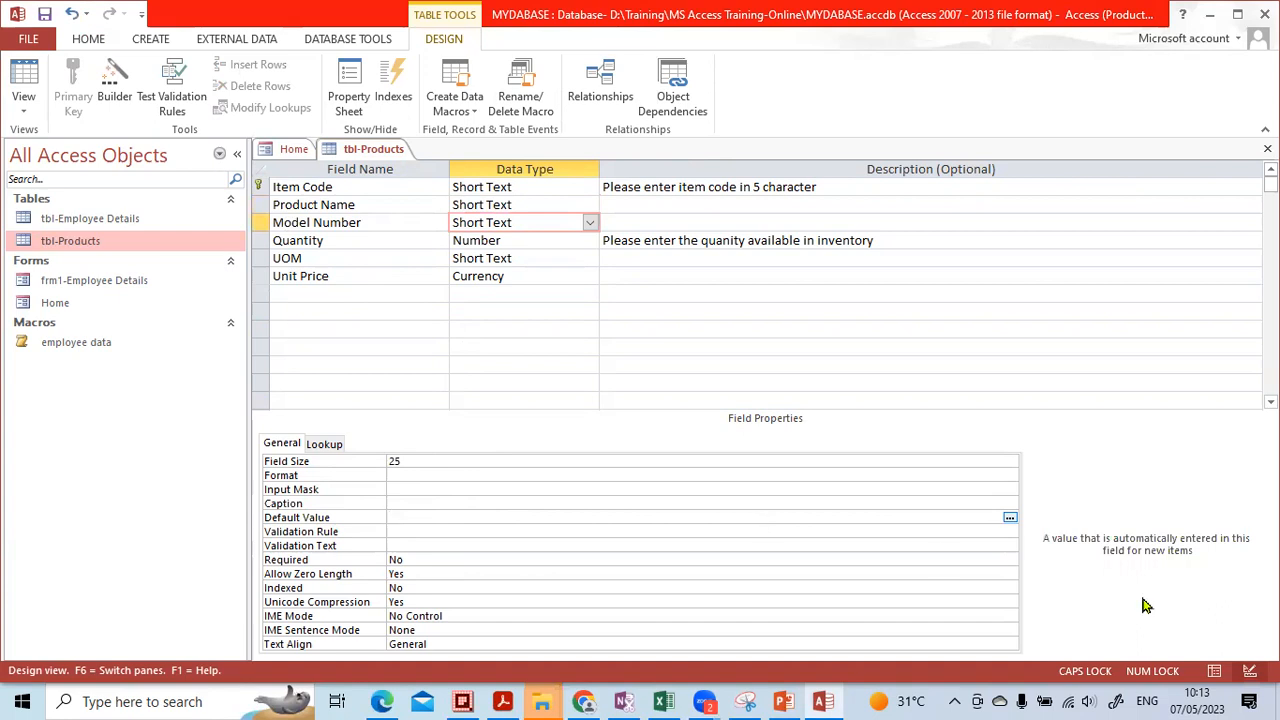
text(m)
text(M)
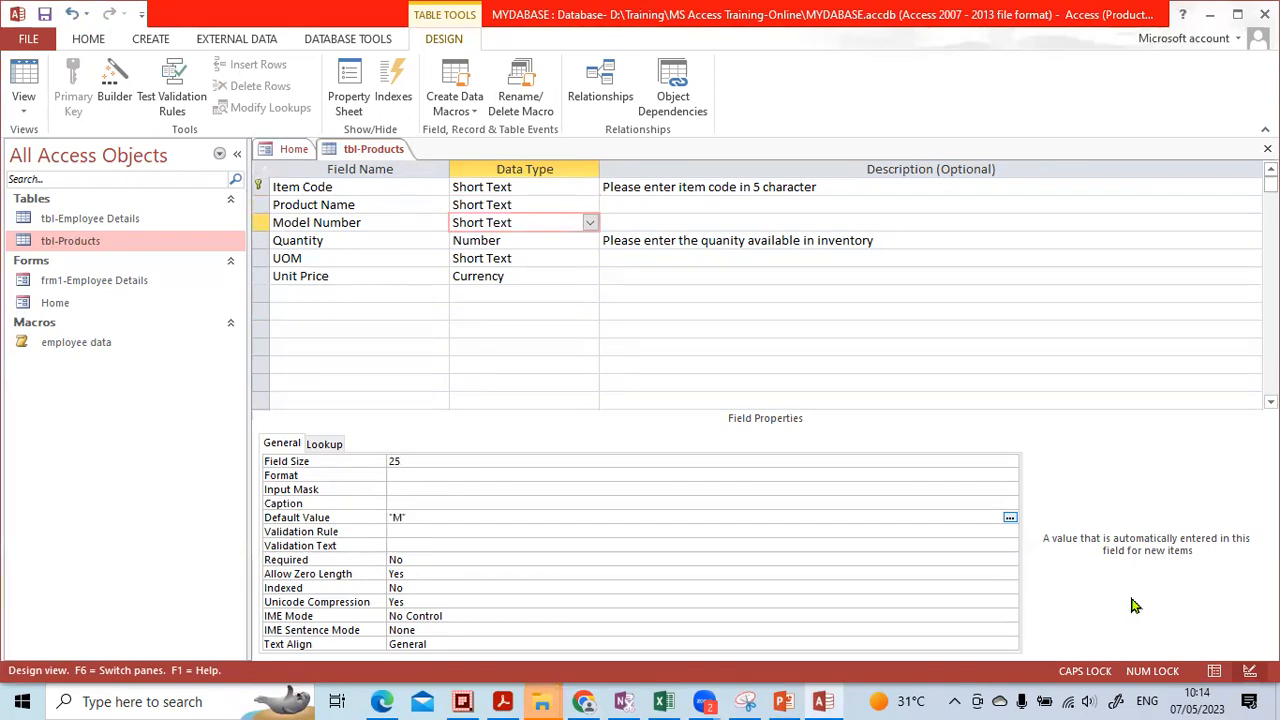
click(463, 541)
click(461, 517)
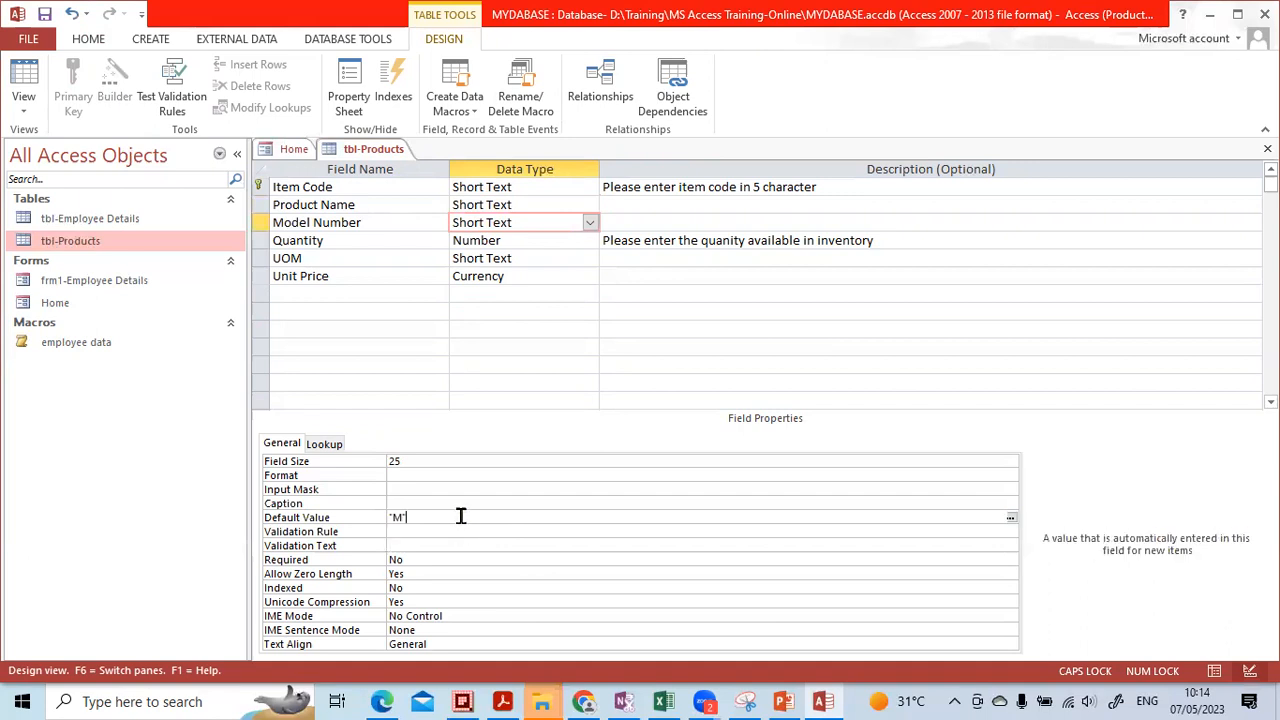
Save the table, accept the data-loss warning, and view it in Datasheet view
click(1214, 671)
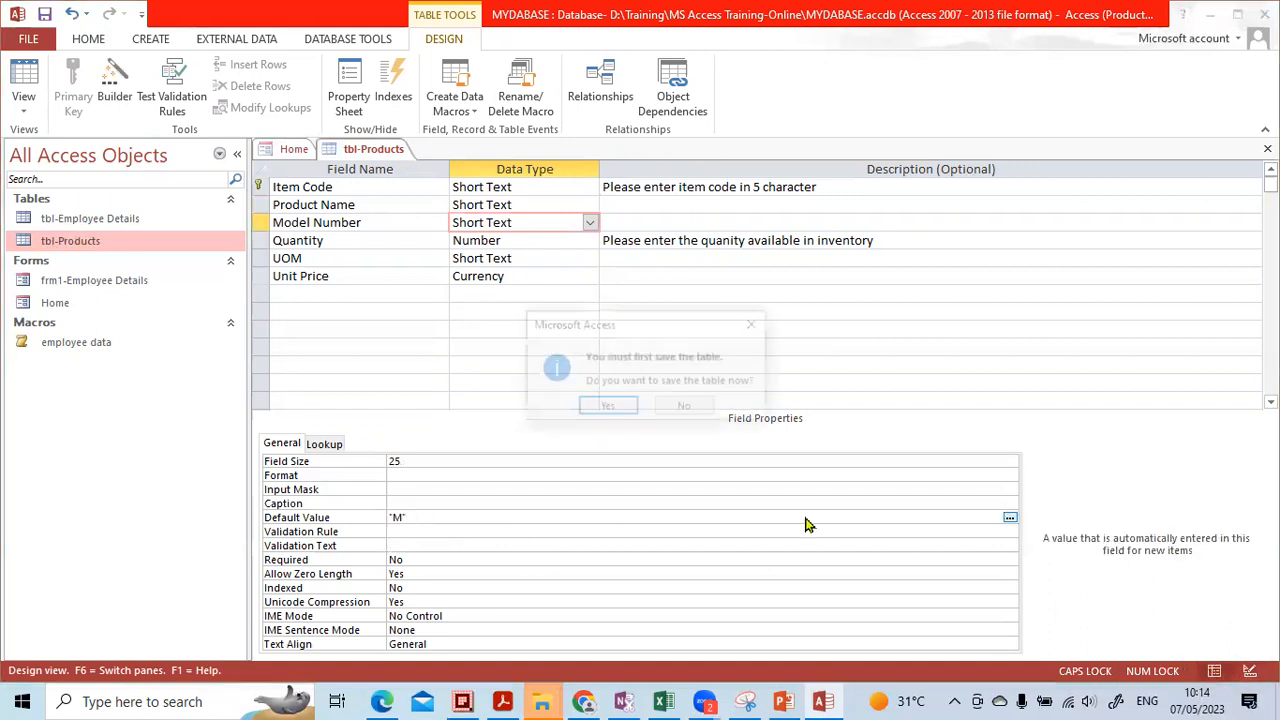
click(606, 406)
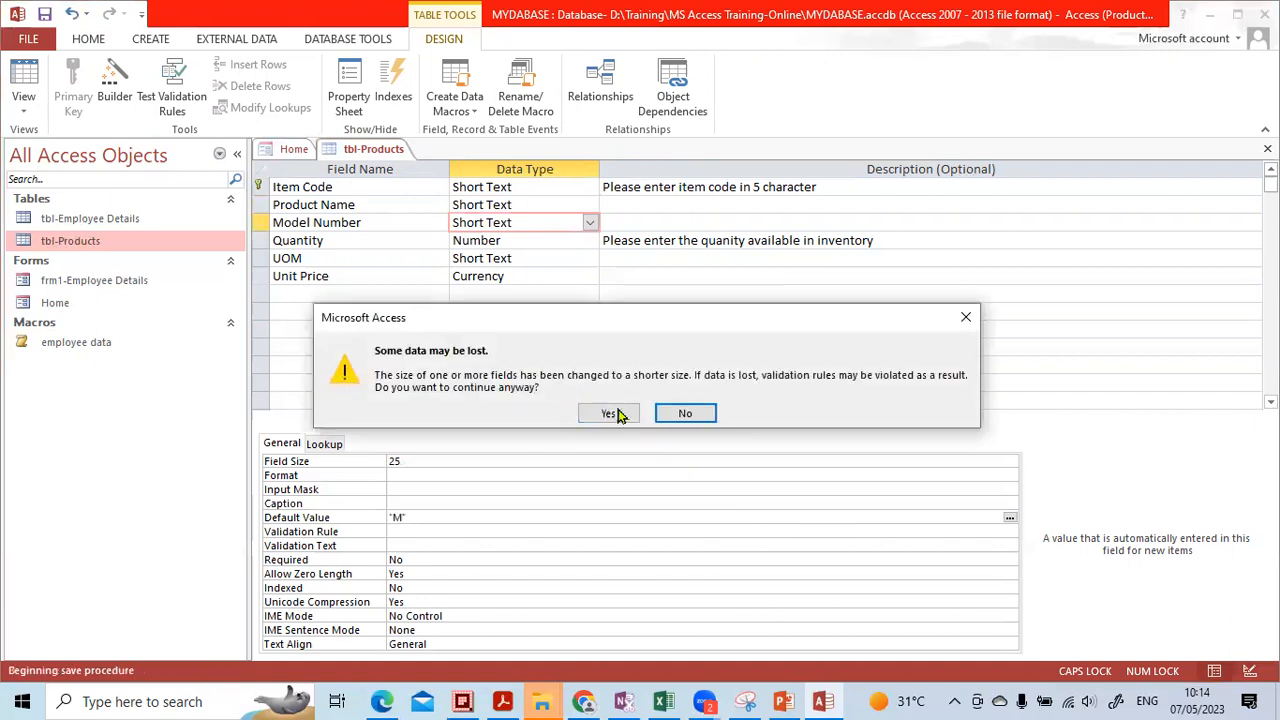
click(600, 413)
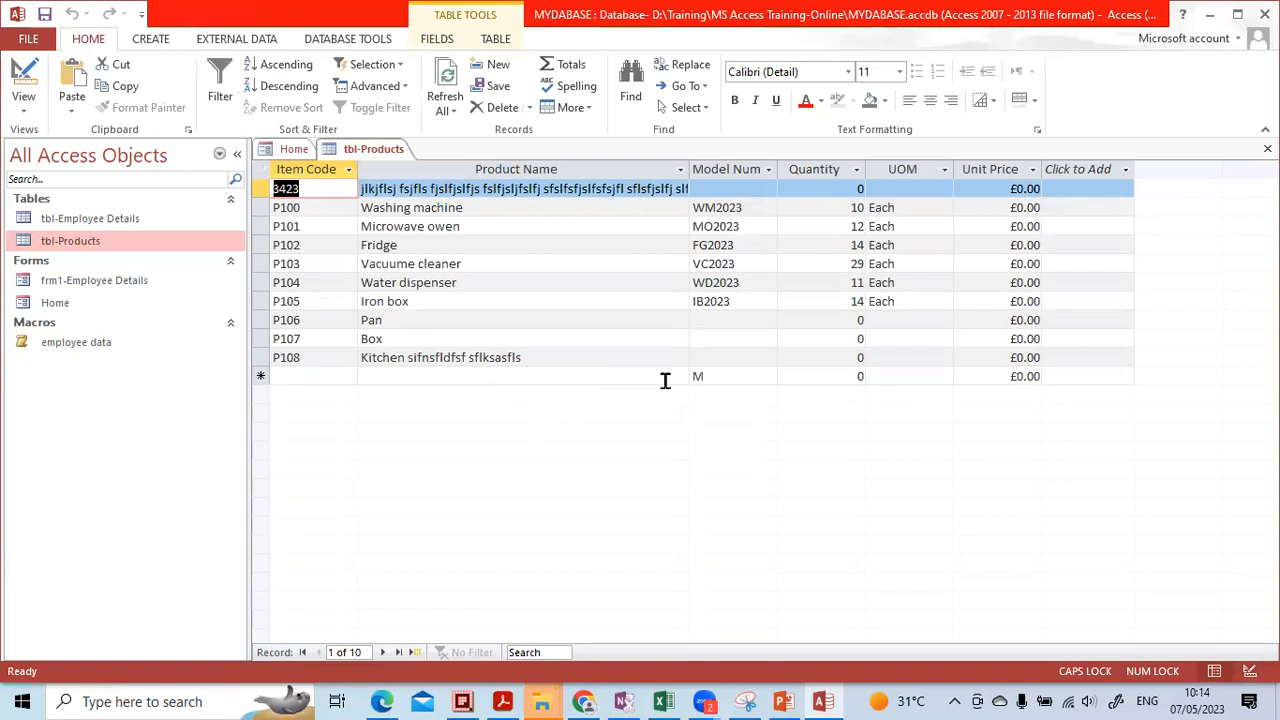
Start a new record with Item Code P109 and a placeholder product name
click(357, 379)
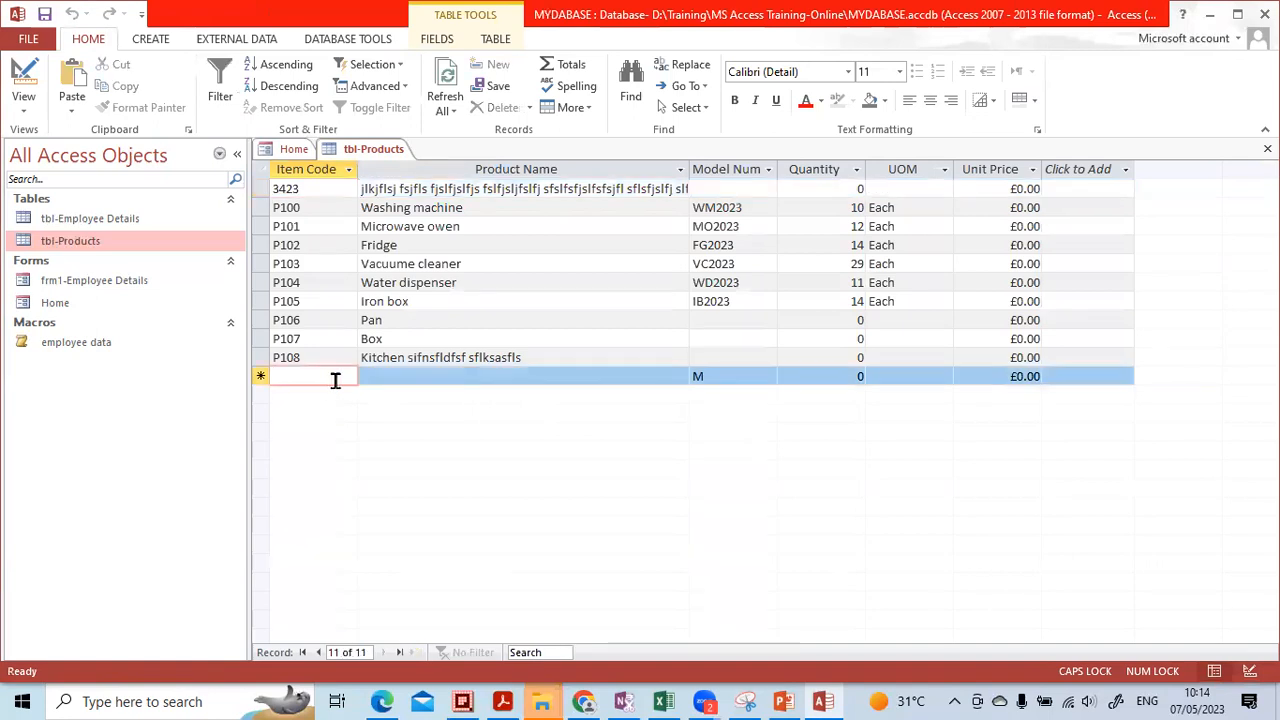
text(P10)
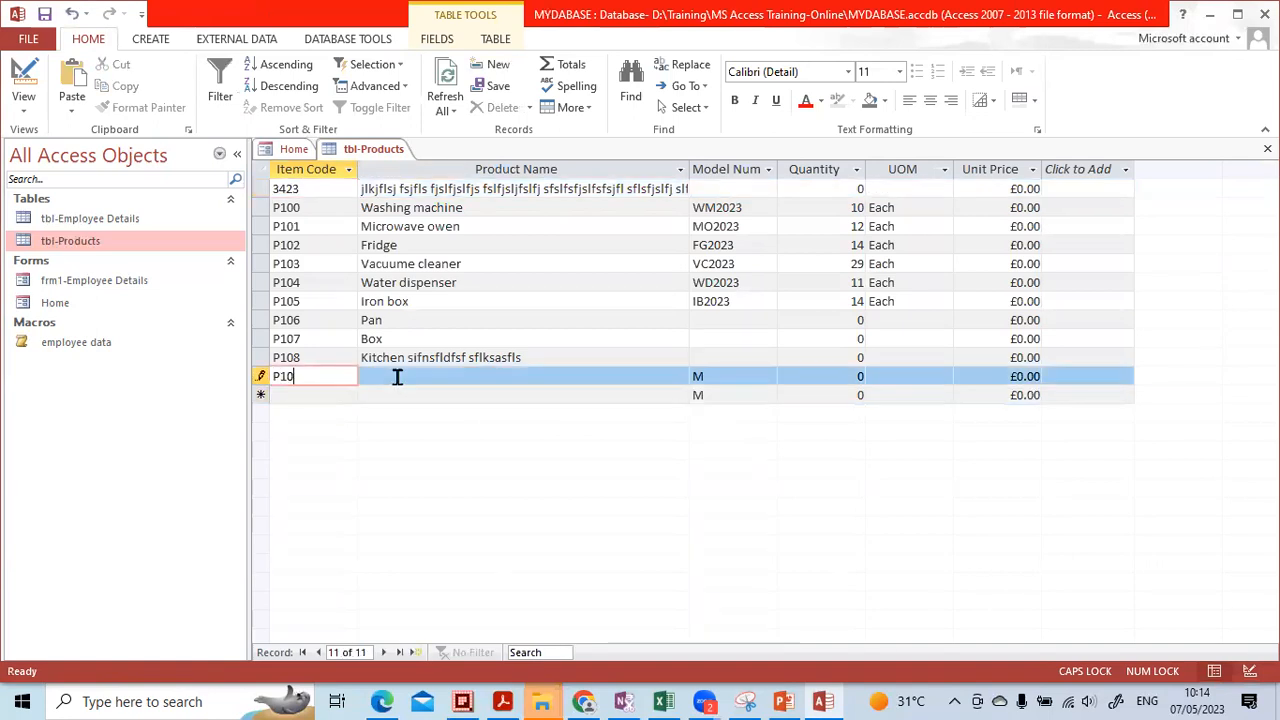
key(Tab)
text(Slsfjsldfjs f)
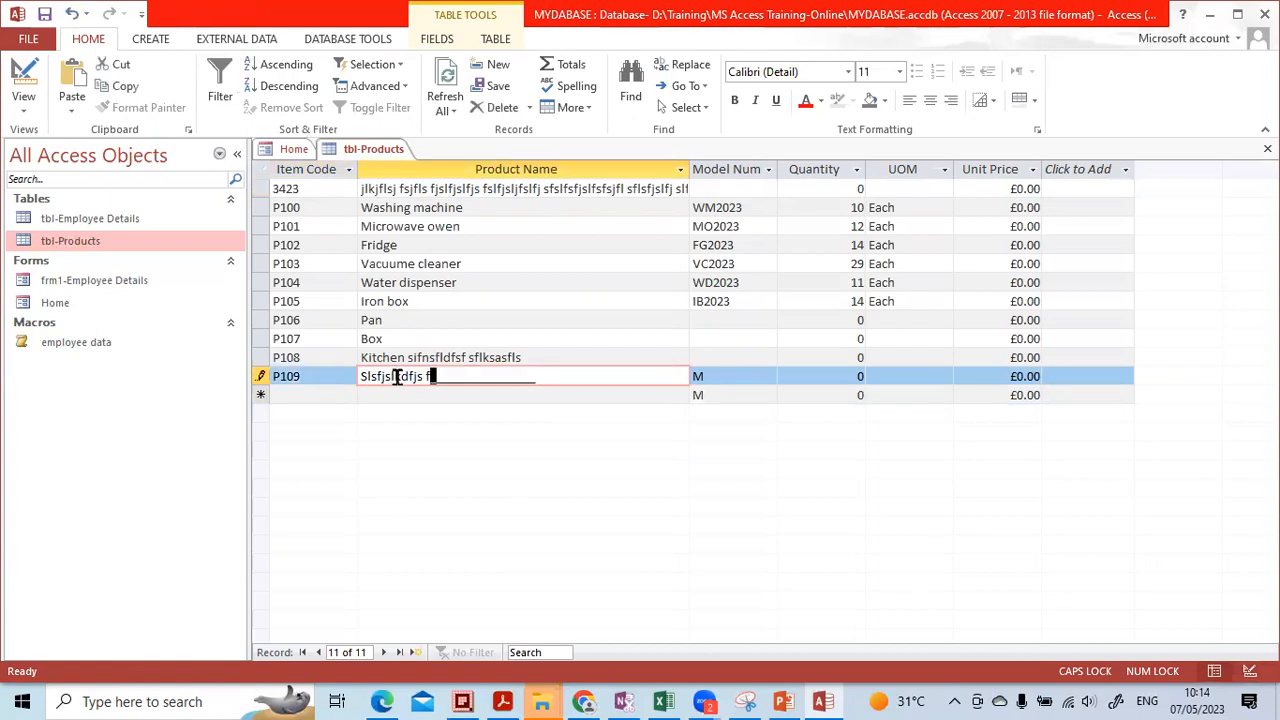
key(Tab)
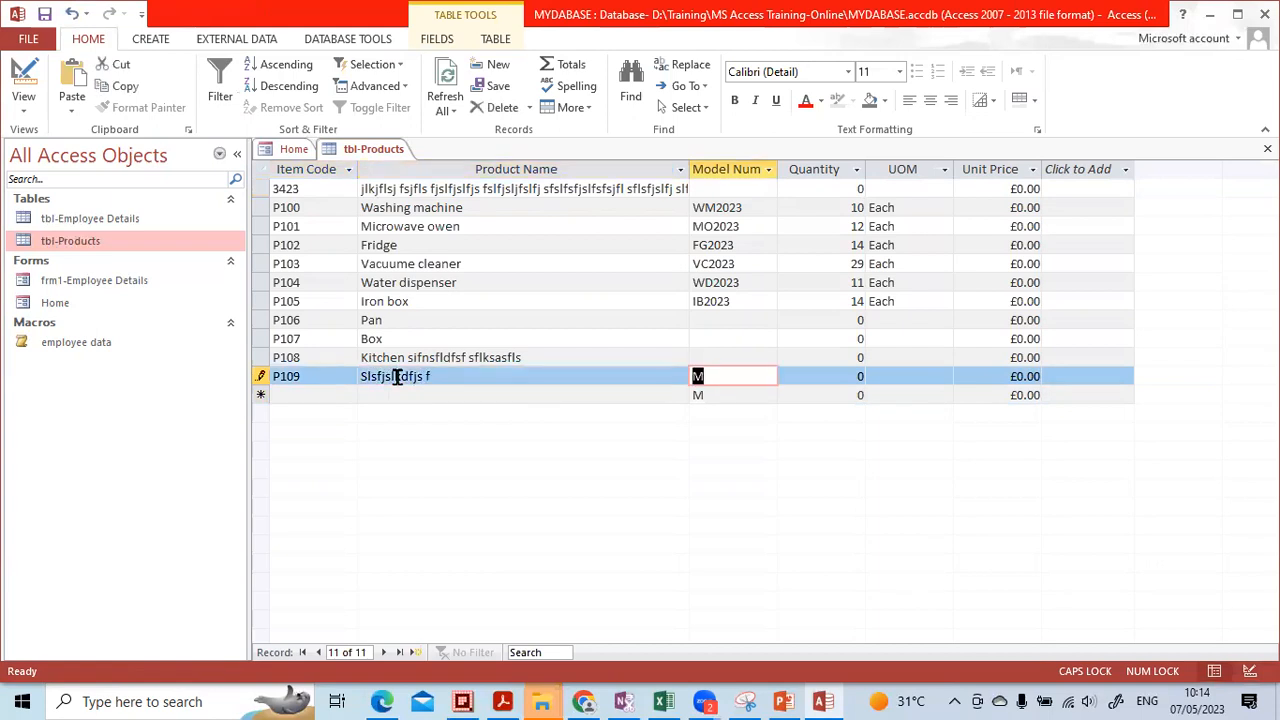
key(Tab)
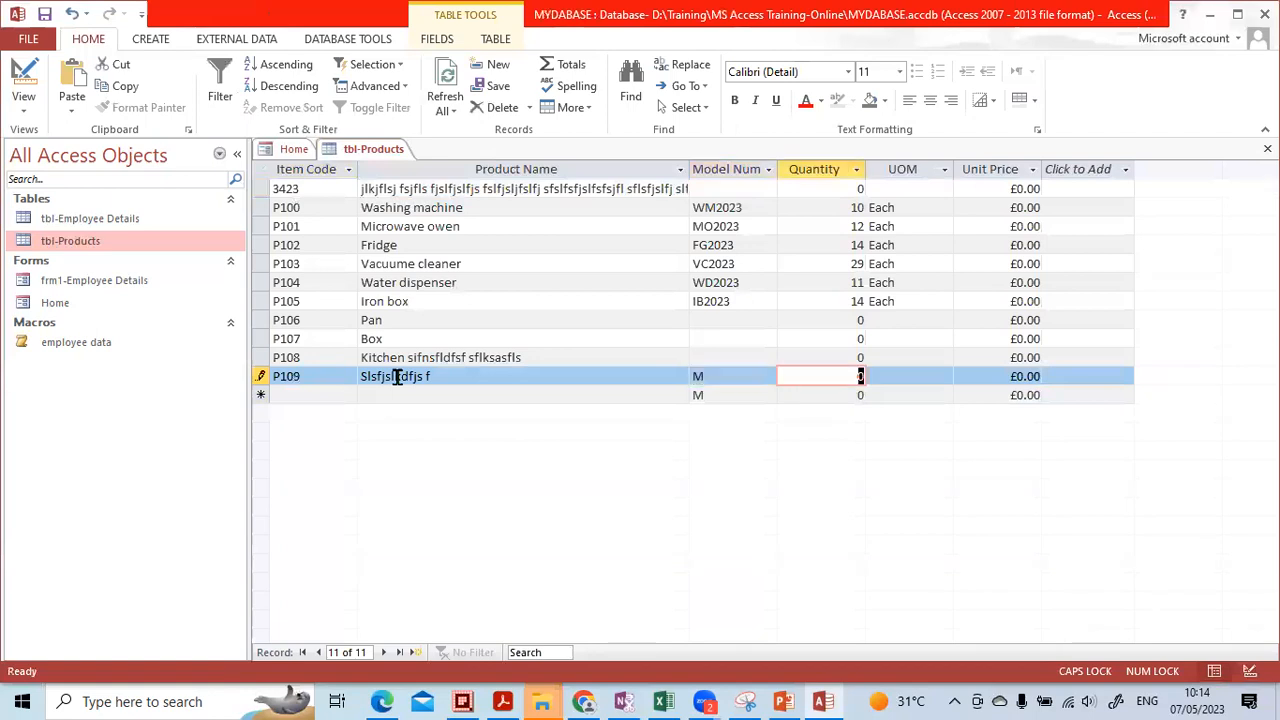
key(shift+Tab)
Replace the record's default Model Num with M1010, then return to Design view
click(705, 376)
text(SKFLSKLFJ SF)
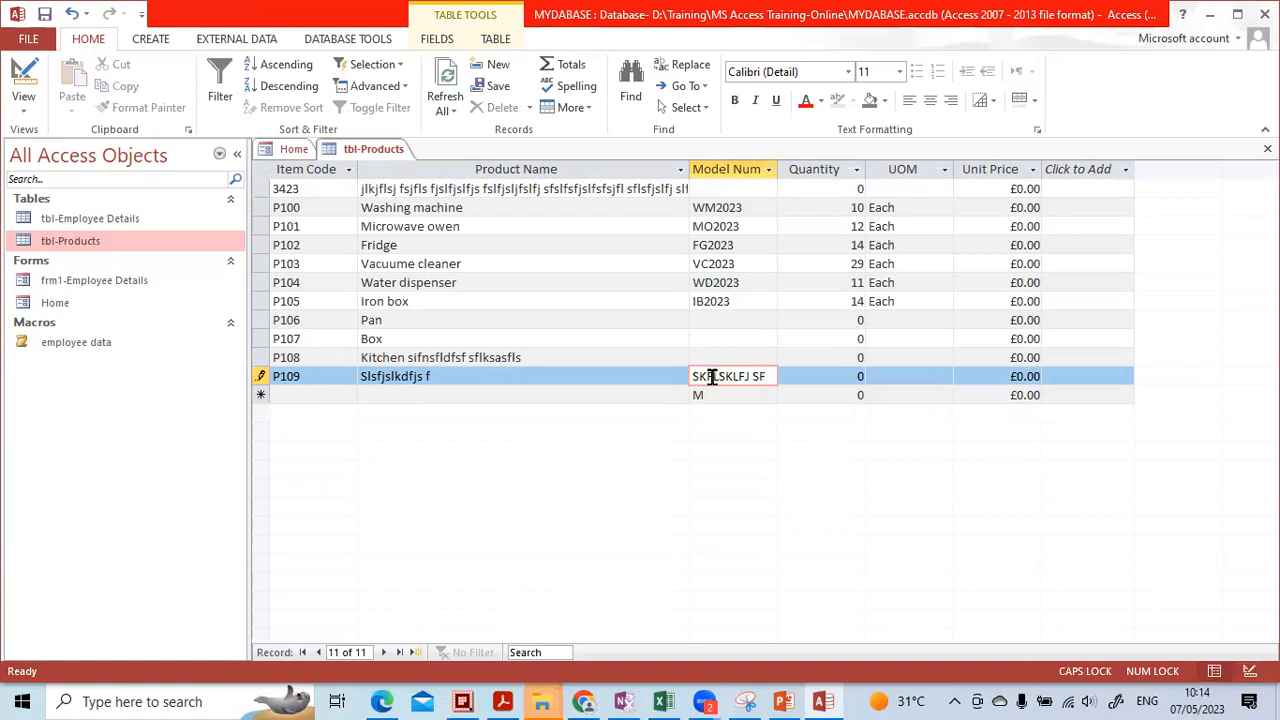
key(Down)
key(Up)
text(M1010)
key(Tab)
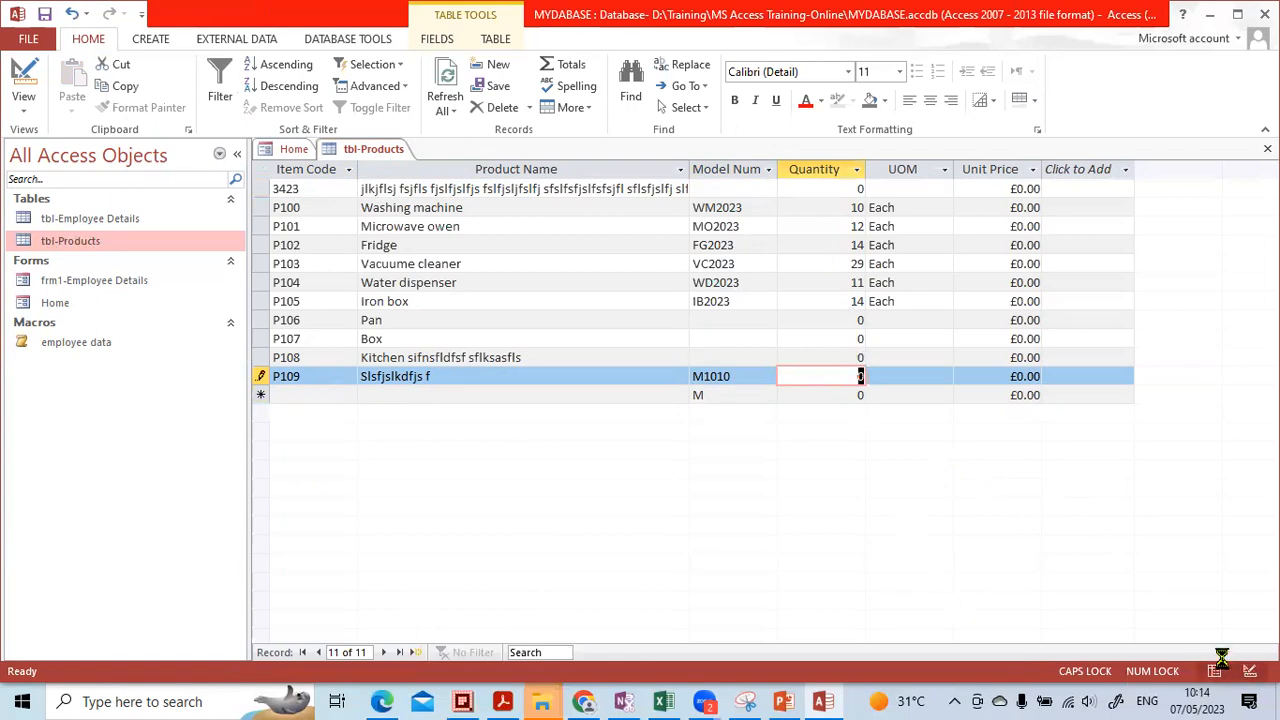
click(1250, 671)
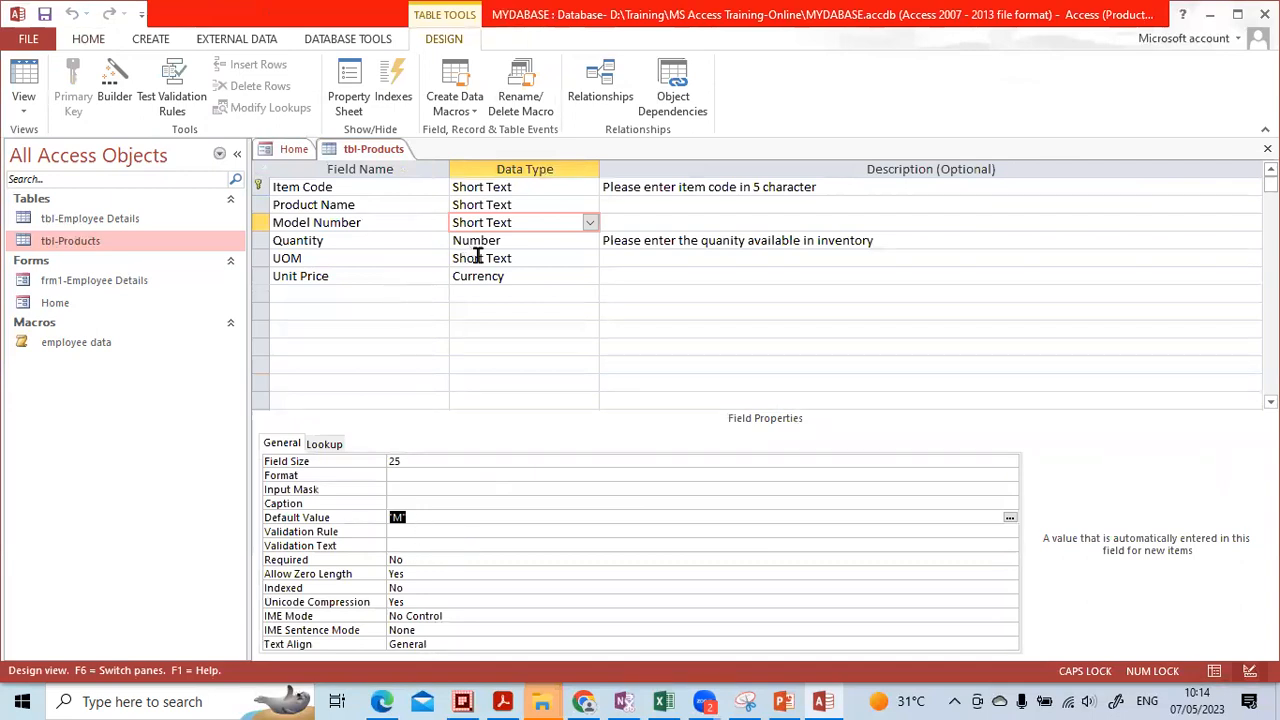
Give the Quantity field a default value of 1
click(487, 240)
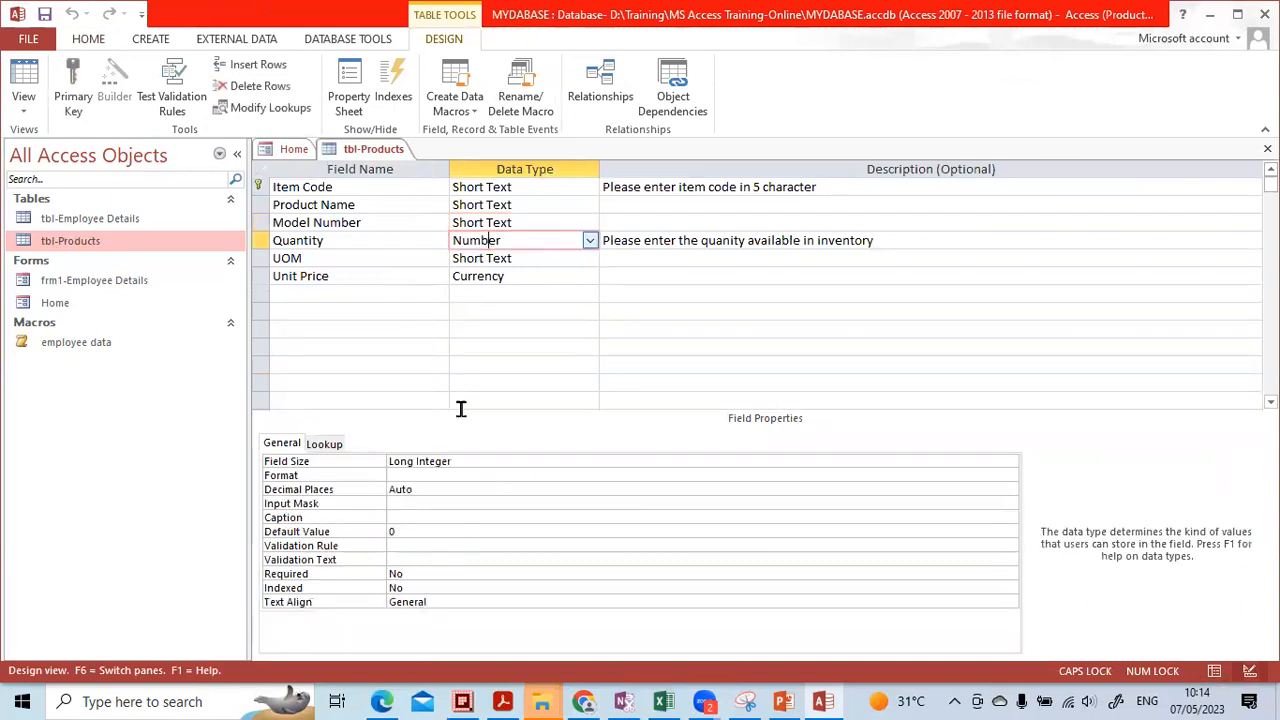
click(400, 531)
text(1)
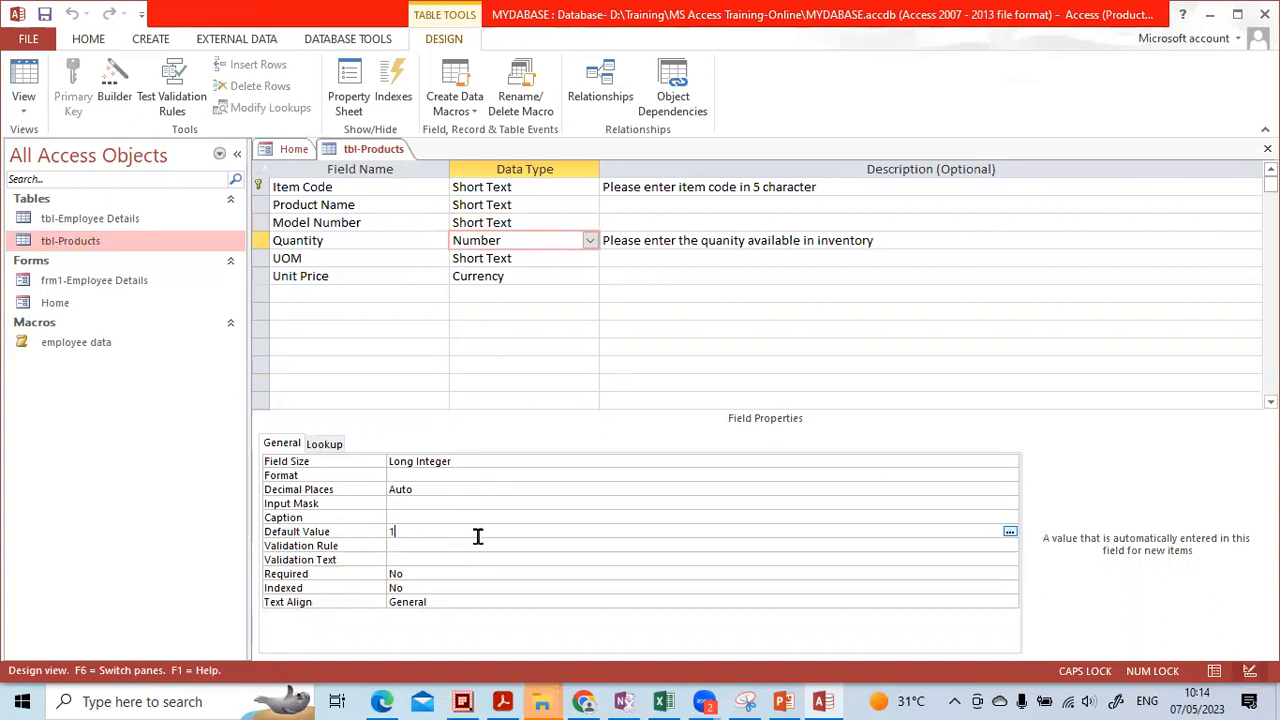
key(Return)
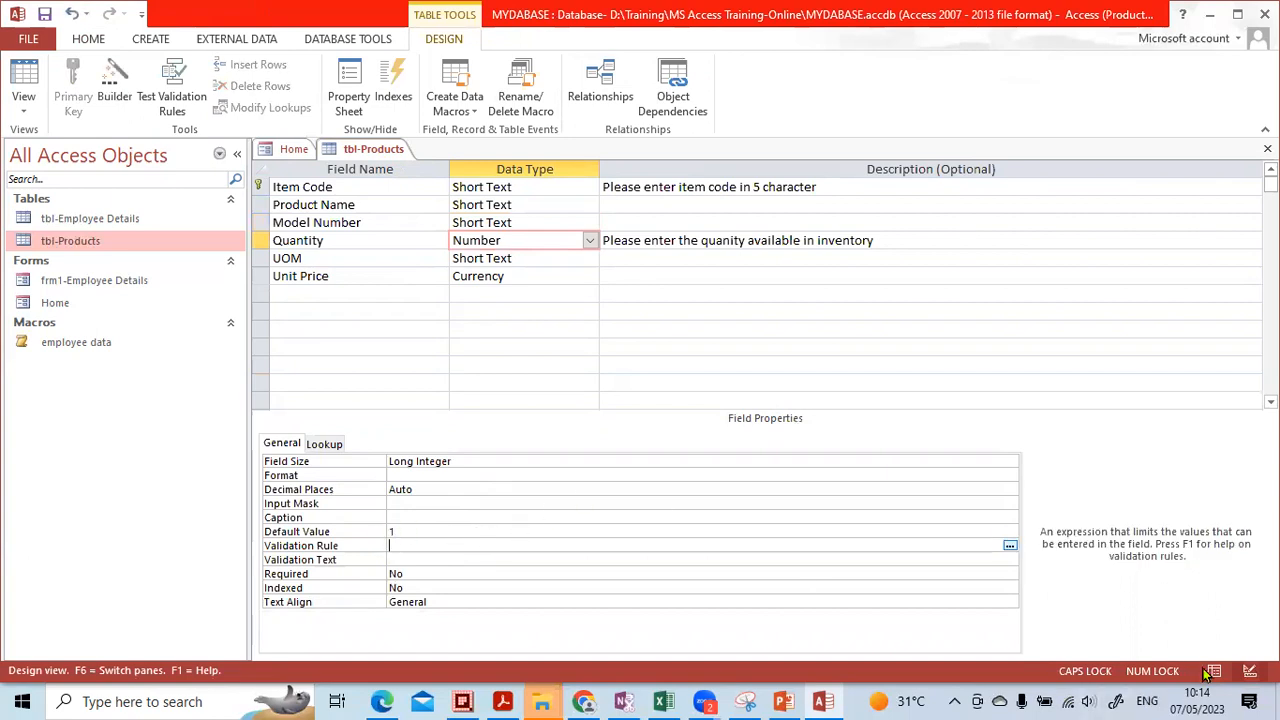
Save the table, check the new-record row shows 1, and return to Design view
click(1213, 670)
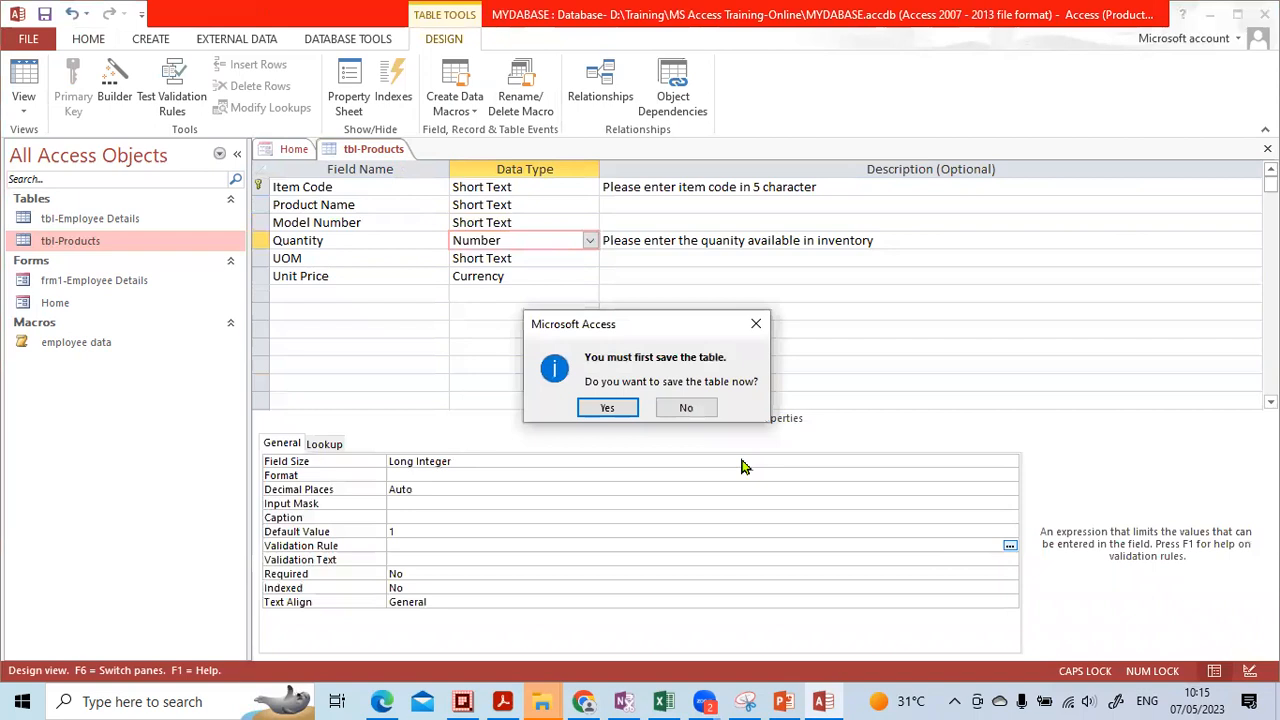
click(610, 405)
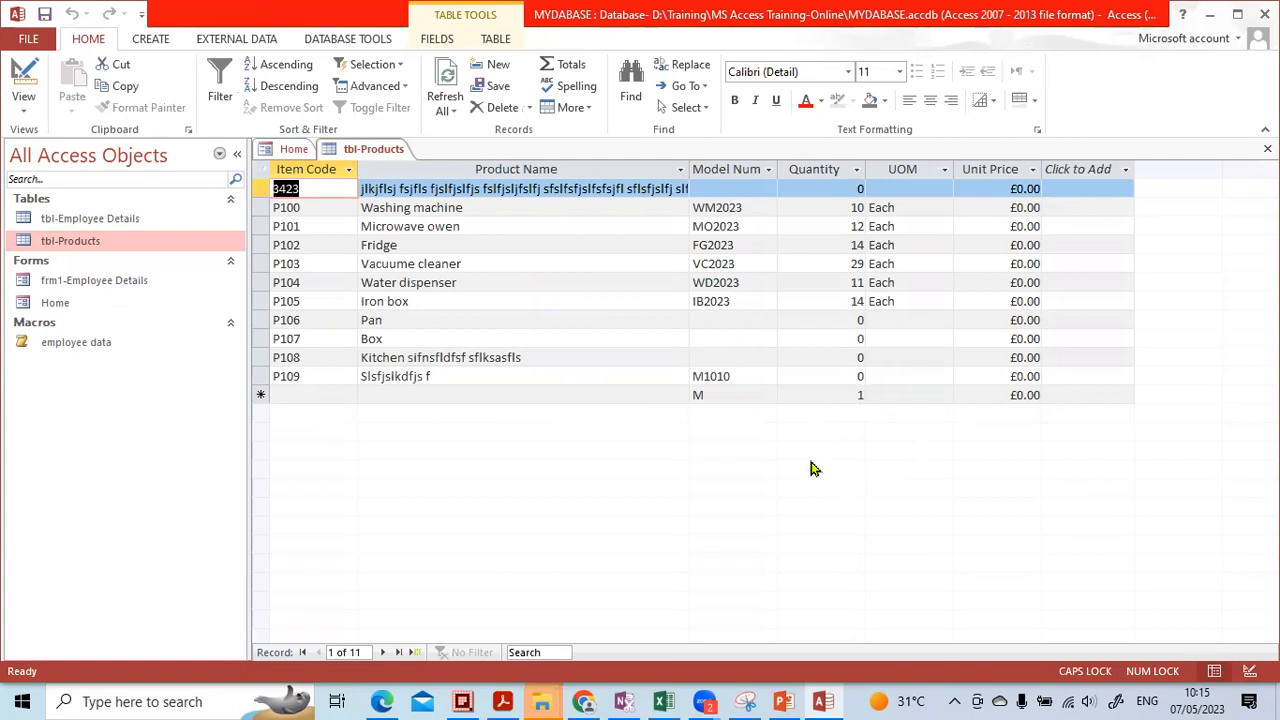
click(1250, 671)
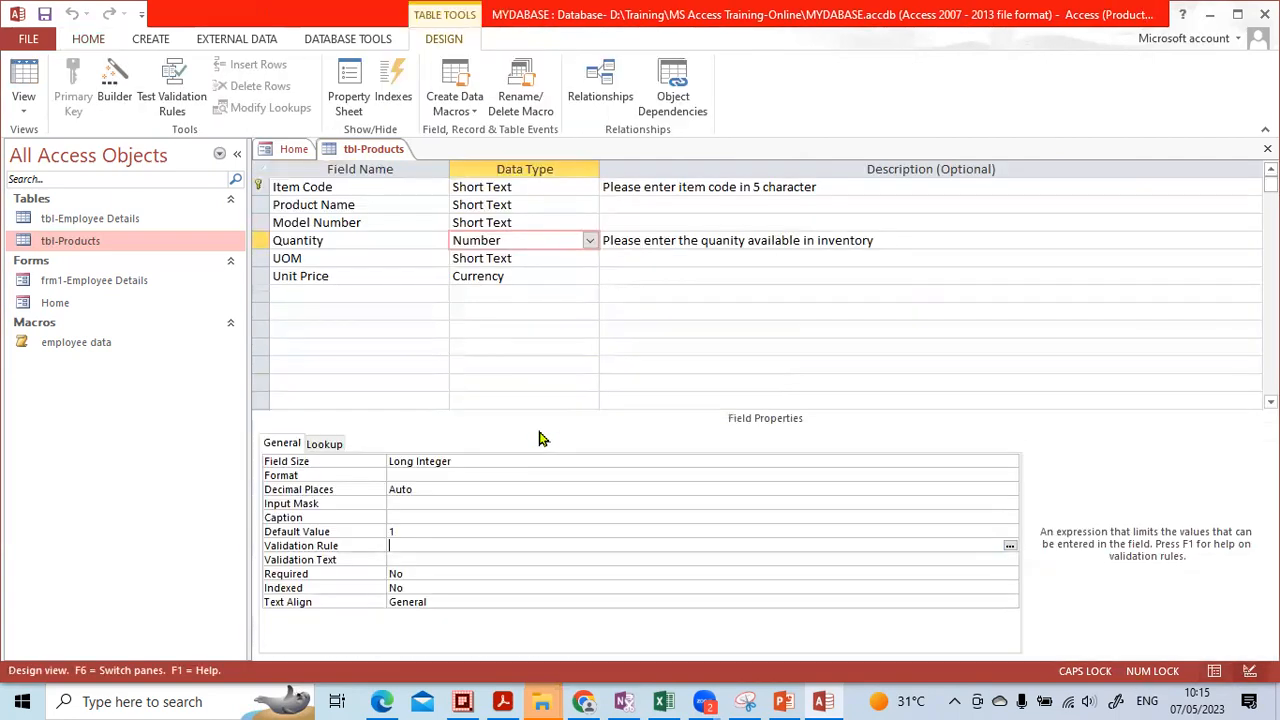
Set the UOM field's Default Value to EACH
click(507, 259)
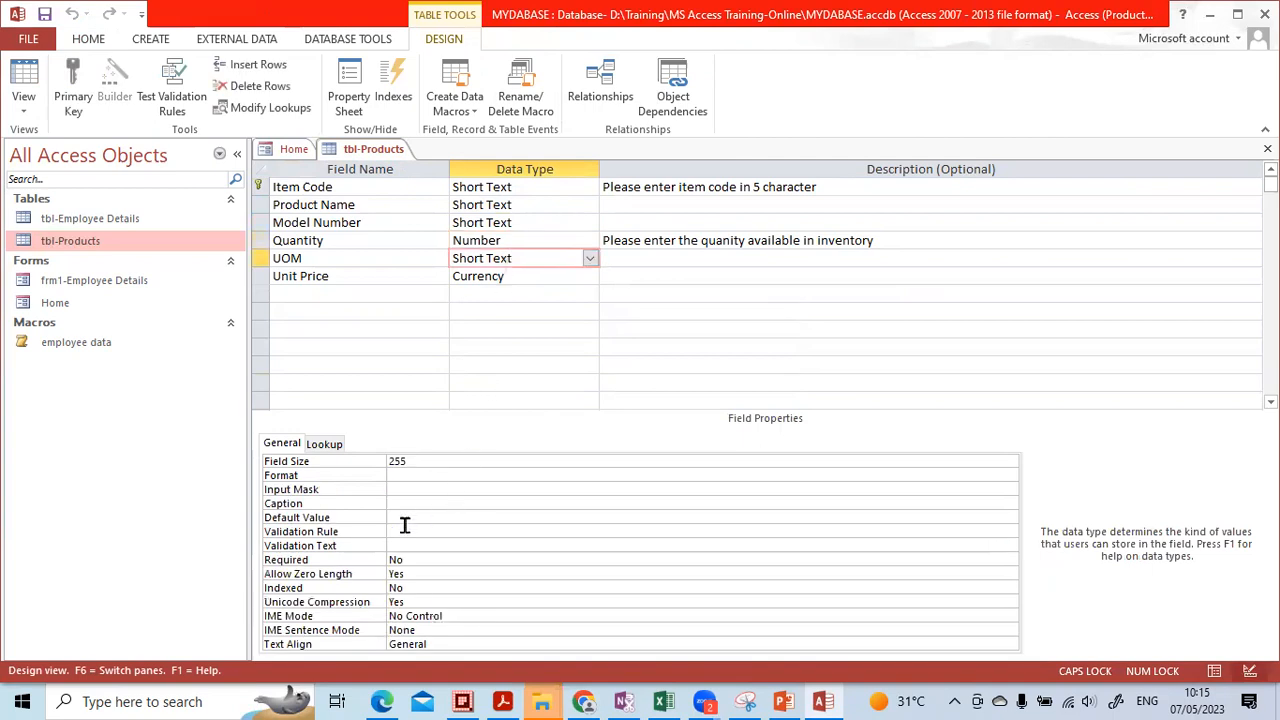
click(421, 528)
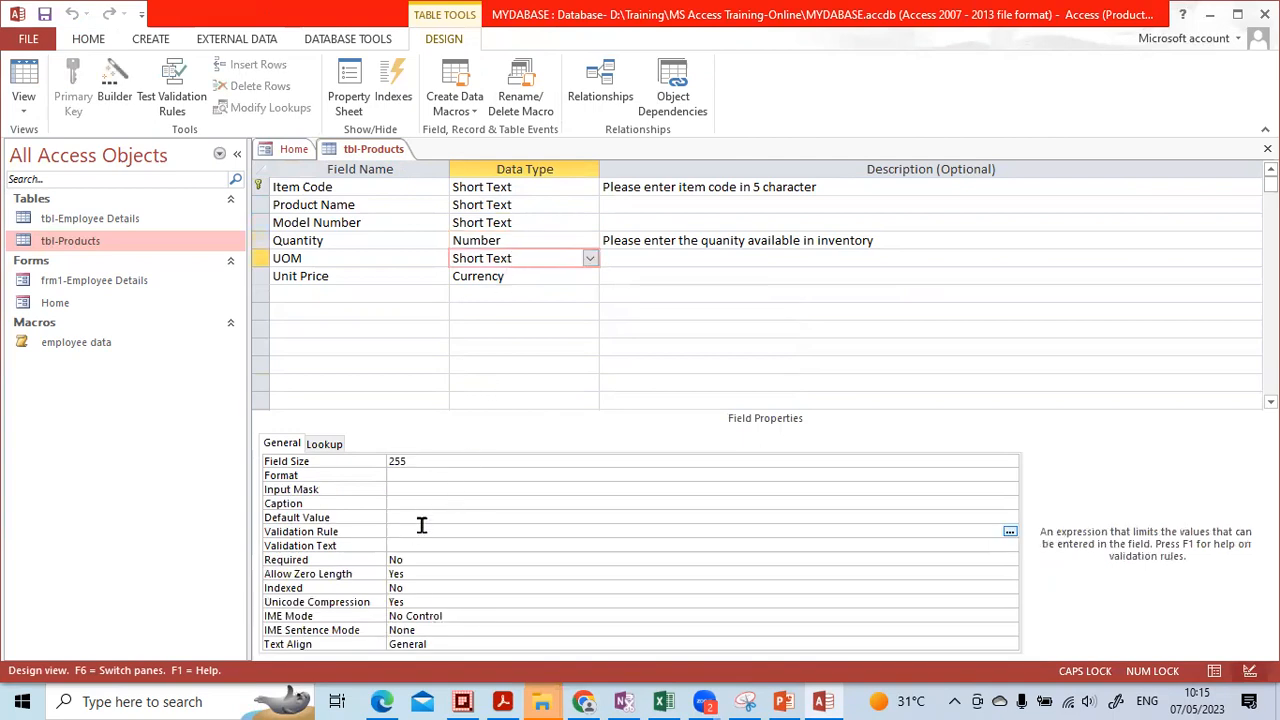
click(421, 517)
key(Caps_Lock)
key(Caps_Lock)
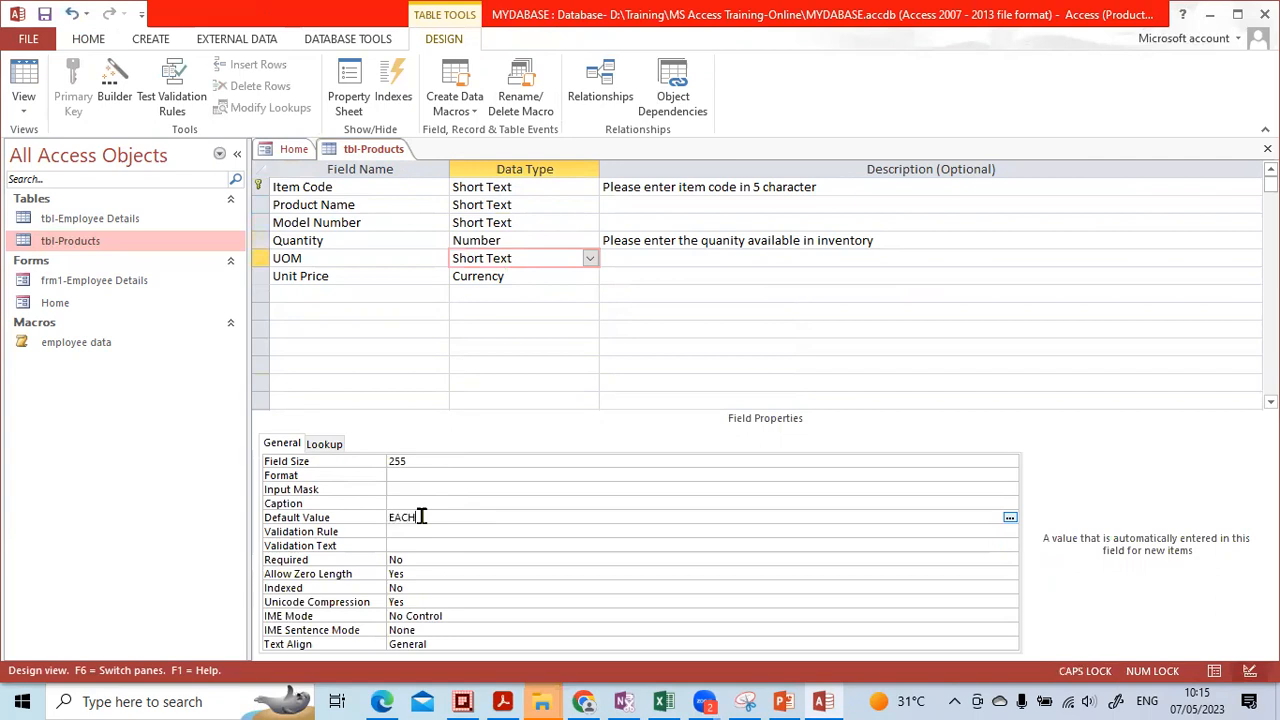
key(Return)
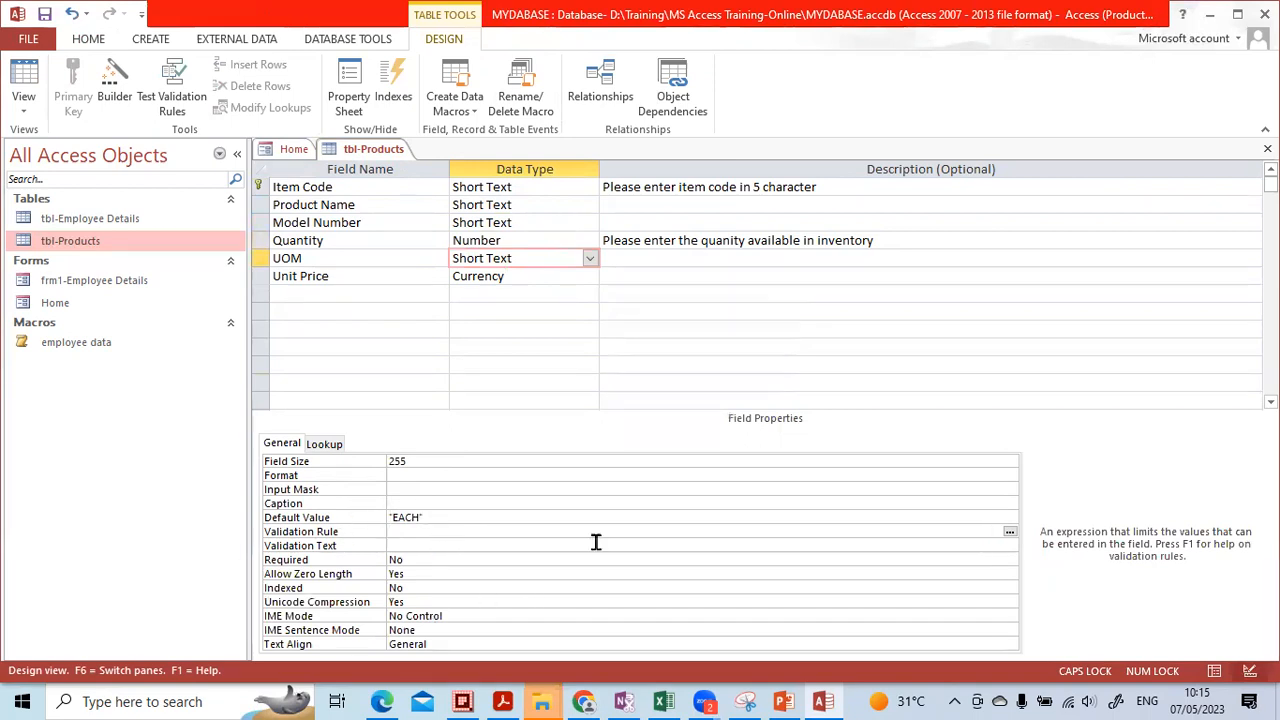
Save the table, check new records show EACH, and return to Design view
click(1214, 671)
click(615, 408)
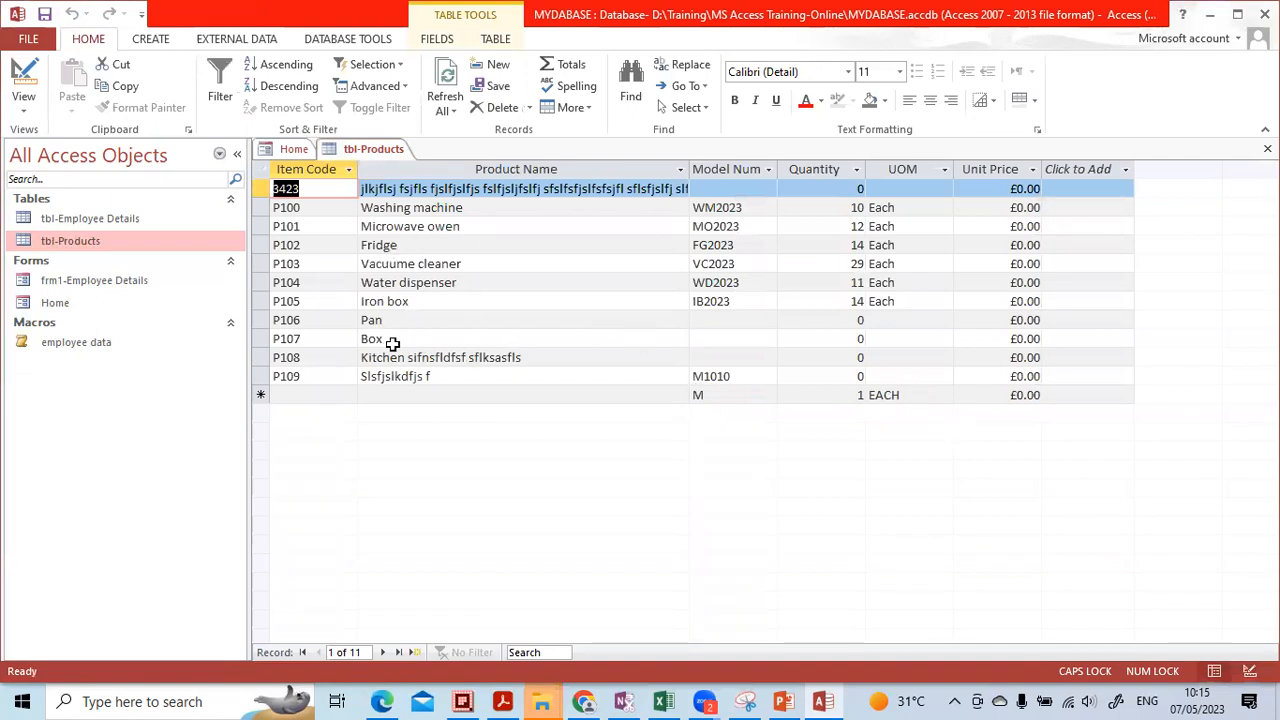
click(1249, 672)
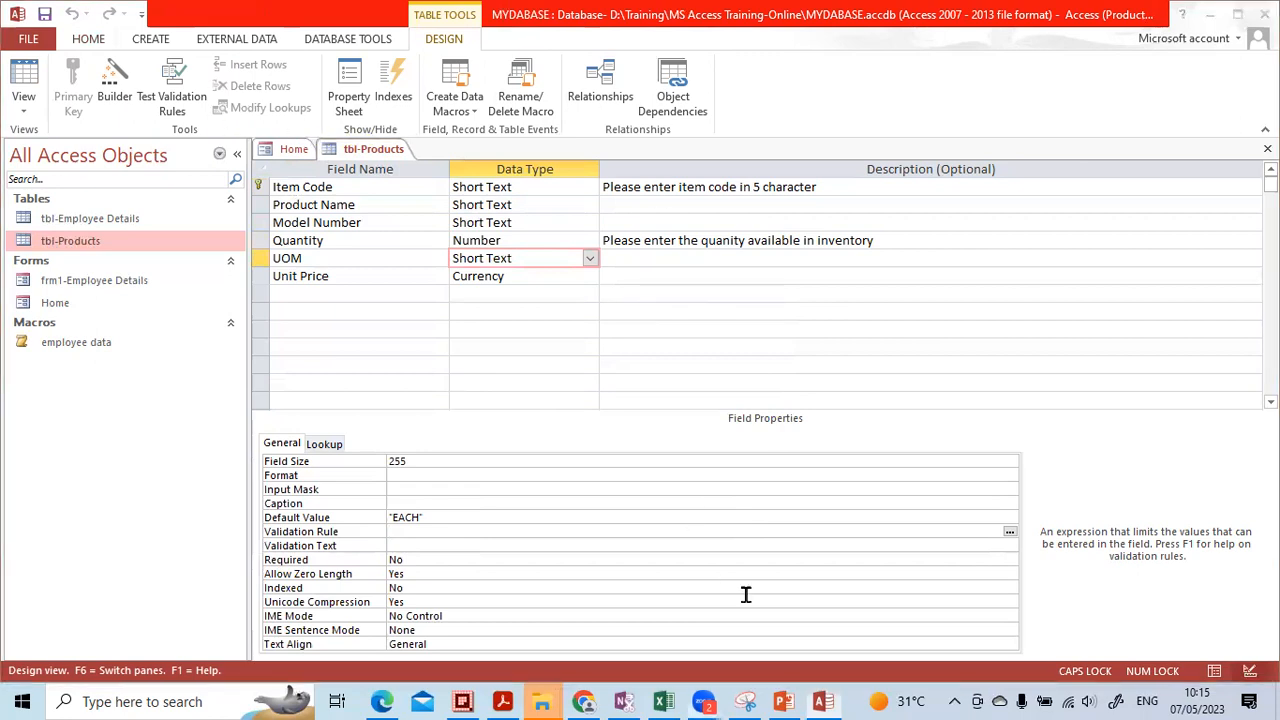
mouse_move(327, 462)
mouse_down()
mouse_move(281, 441)
mouse_move(246, 458)
mouse_move(305, 466)
mouse_move(327, 448)
mouse_move(262, 475)
mouse_move(320, 491)
mouse_move(266, 514)
mouse_move(310, 524)
mouse_move(350, 508)
mouse_up()
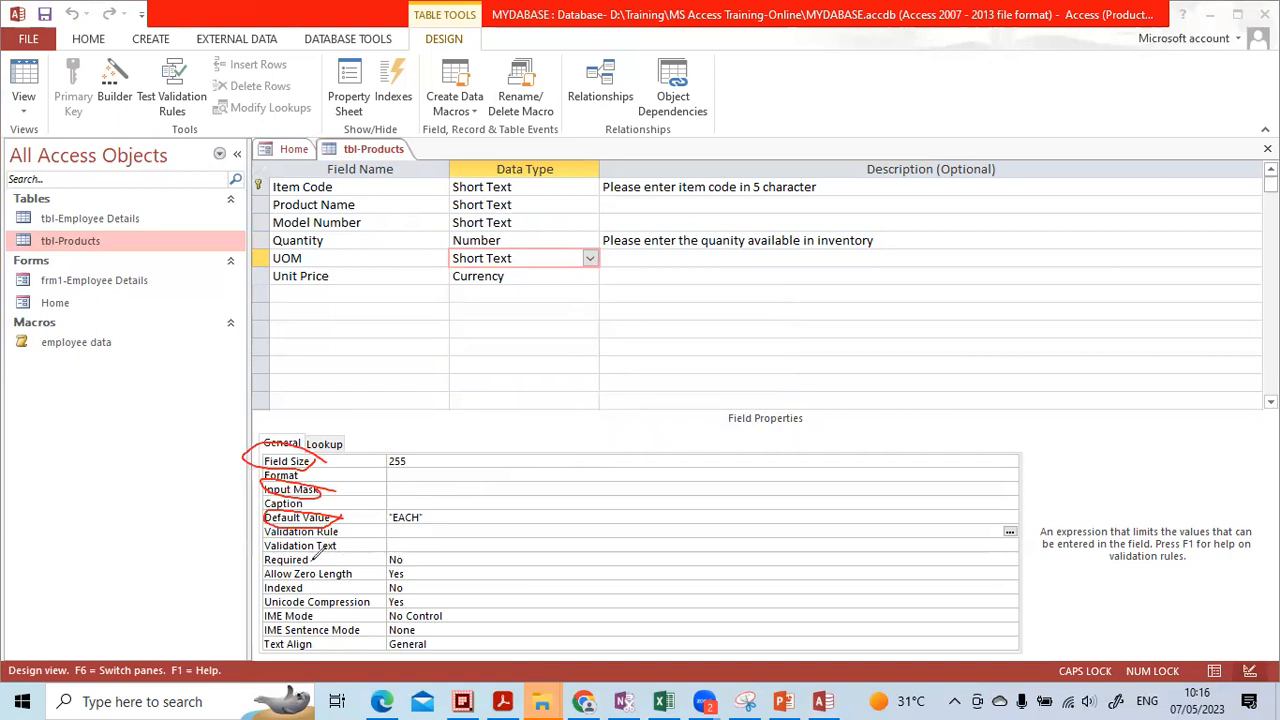
mouse_move(305, 547)
mouse_down()
mouse_move(252, 550)
mouse_move(317, 563)
mouse_up()
mouse_move(416, 552)
mouse_down()
mouse_move(384, 550)
mouse_move(402, 565)
mouse_move(411, 556)
mouse_up()
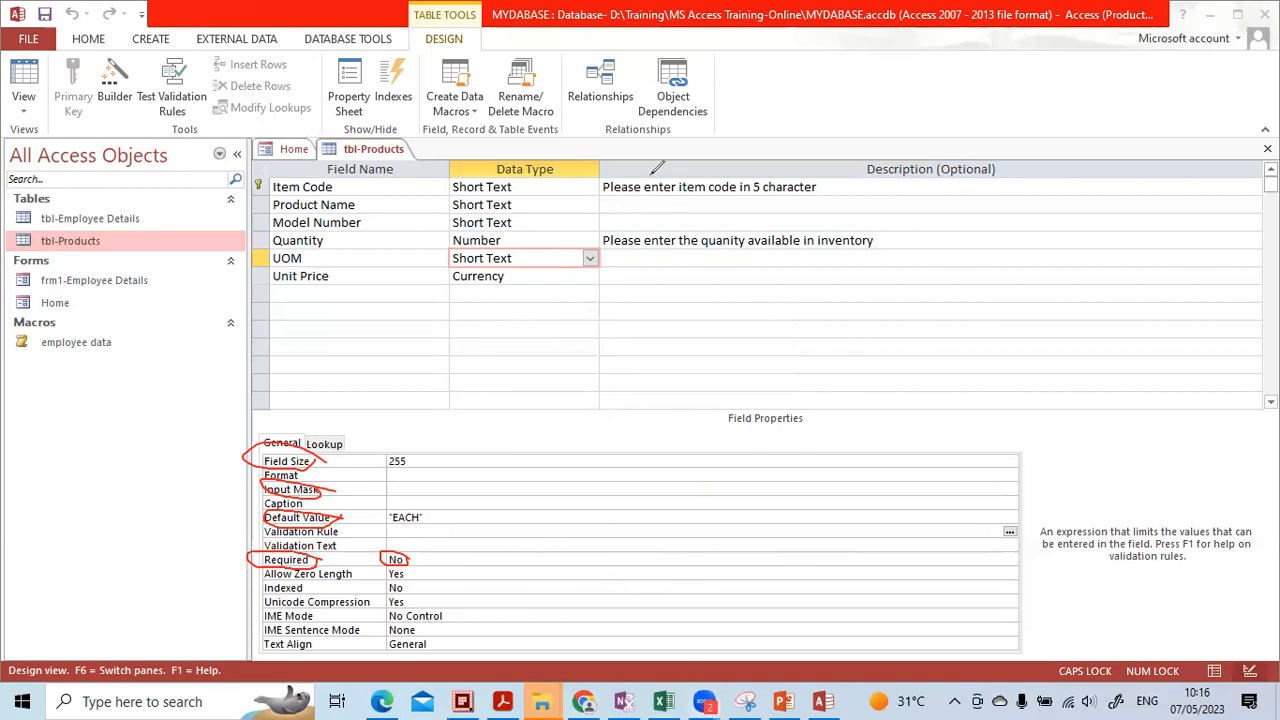
click(652, 149)
mouse_move(261, 471)
mouse_down()
mouse_move(295, 459)
mouse_move(270, 446)
mouse_move(271, 532)
mouse_move(383, 560)
mouse_up()
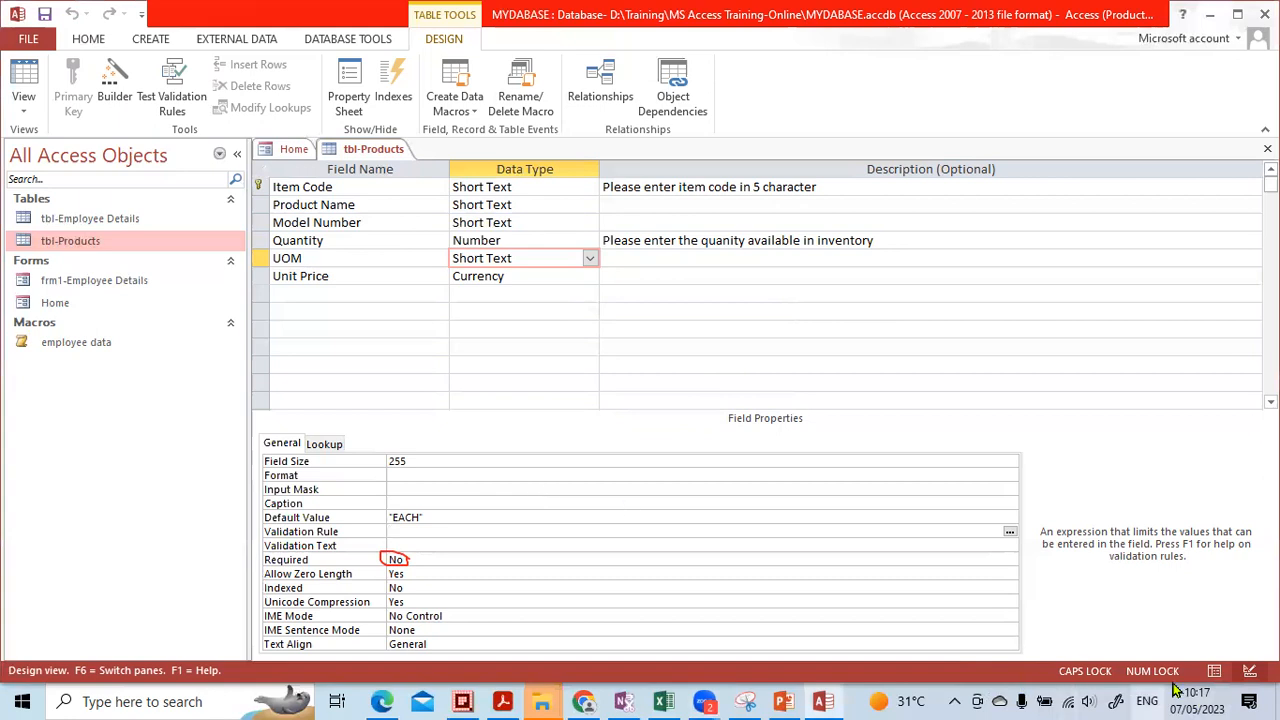
click(1213, 671)
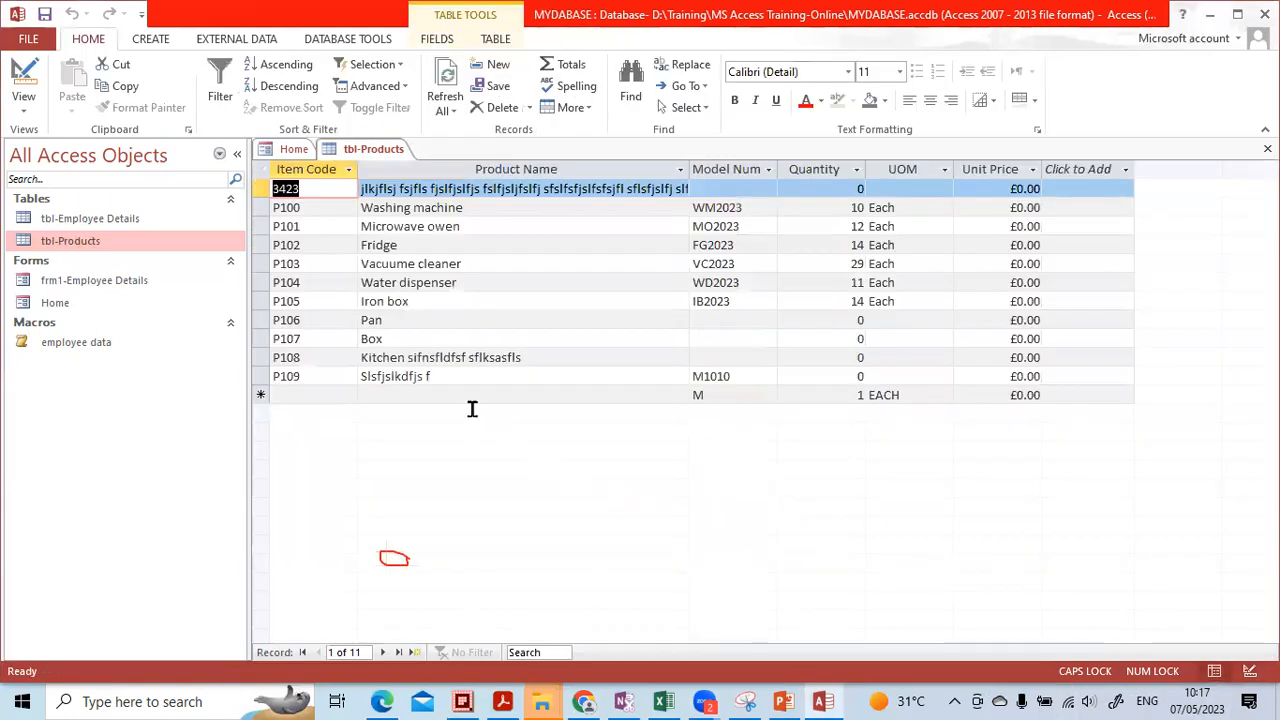
click(826, 396)
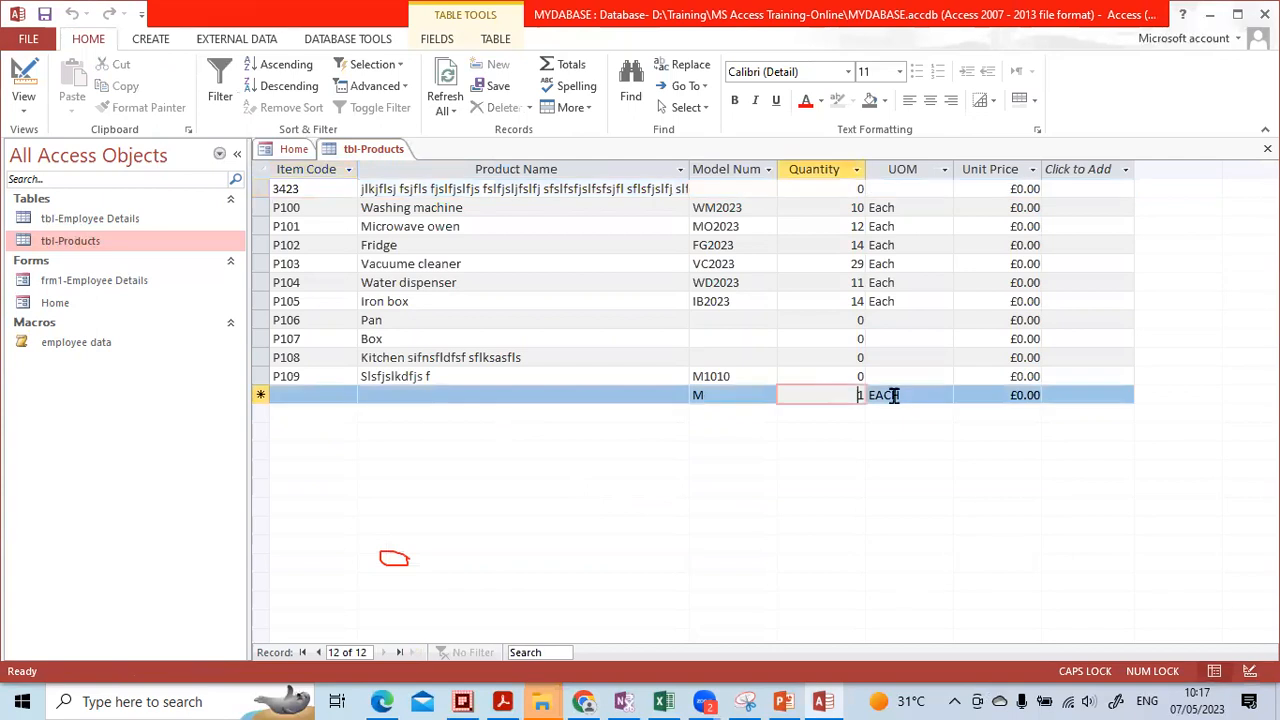
click(914, 394)
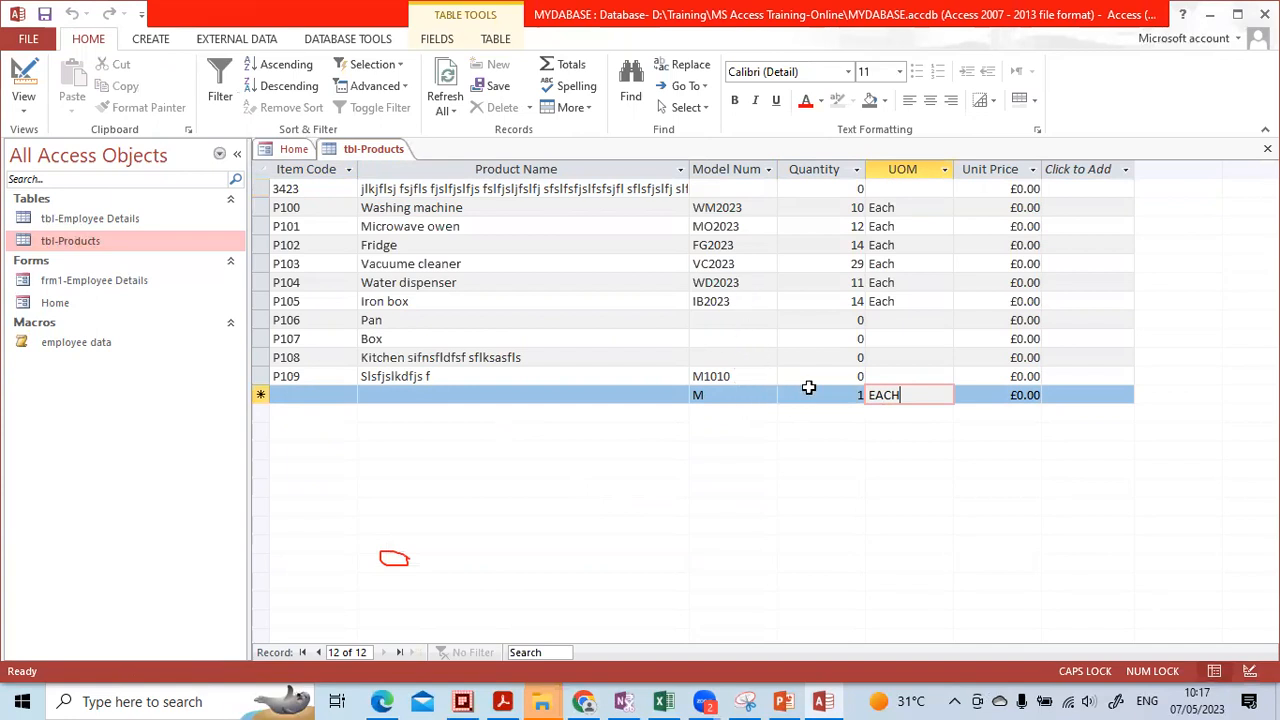
drag(988, 392, 1054, 390)
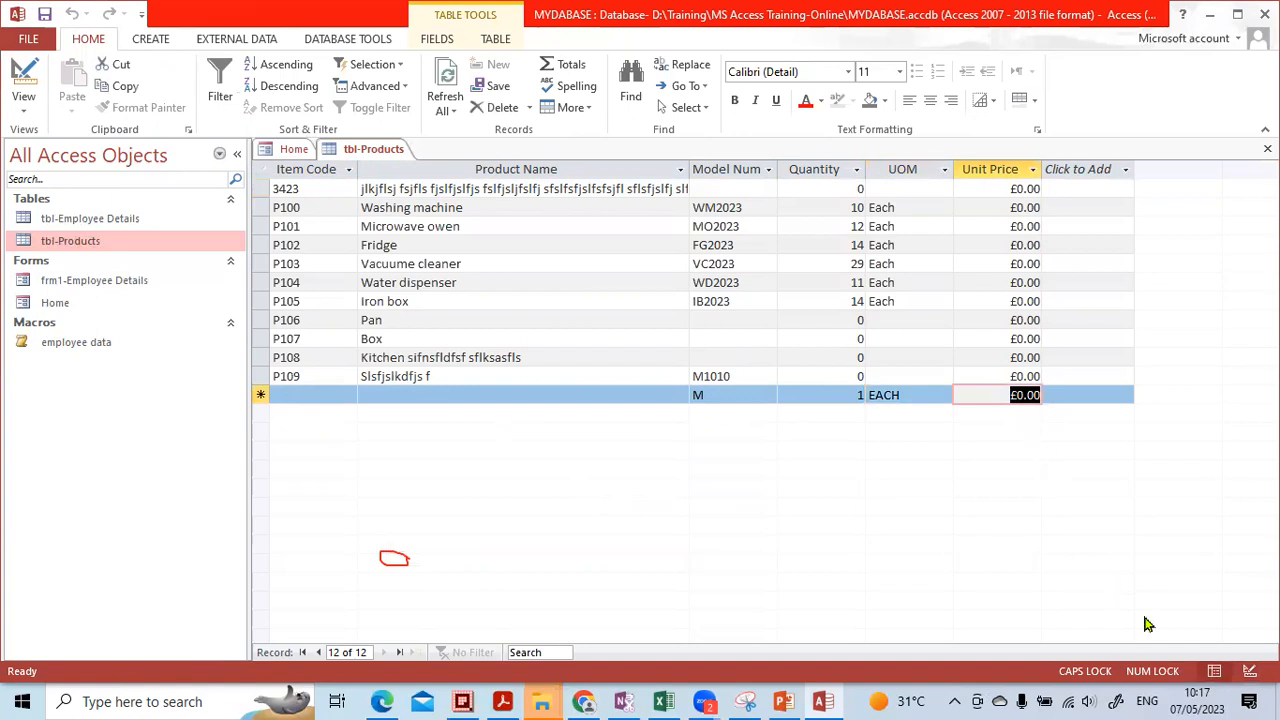
click(1249, 671)
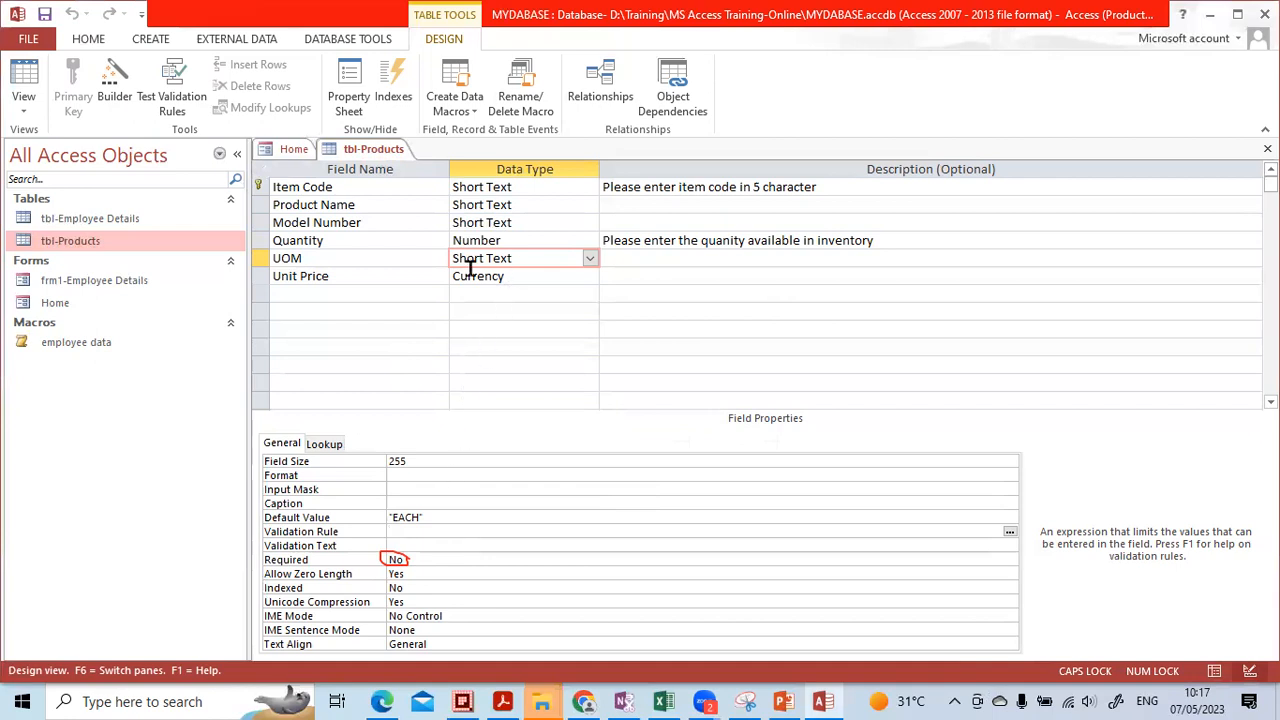
Set the Unit Price field's Required property to Yes
click(506, 277)
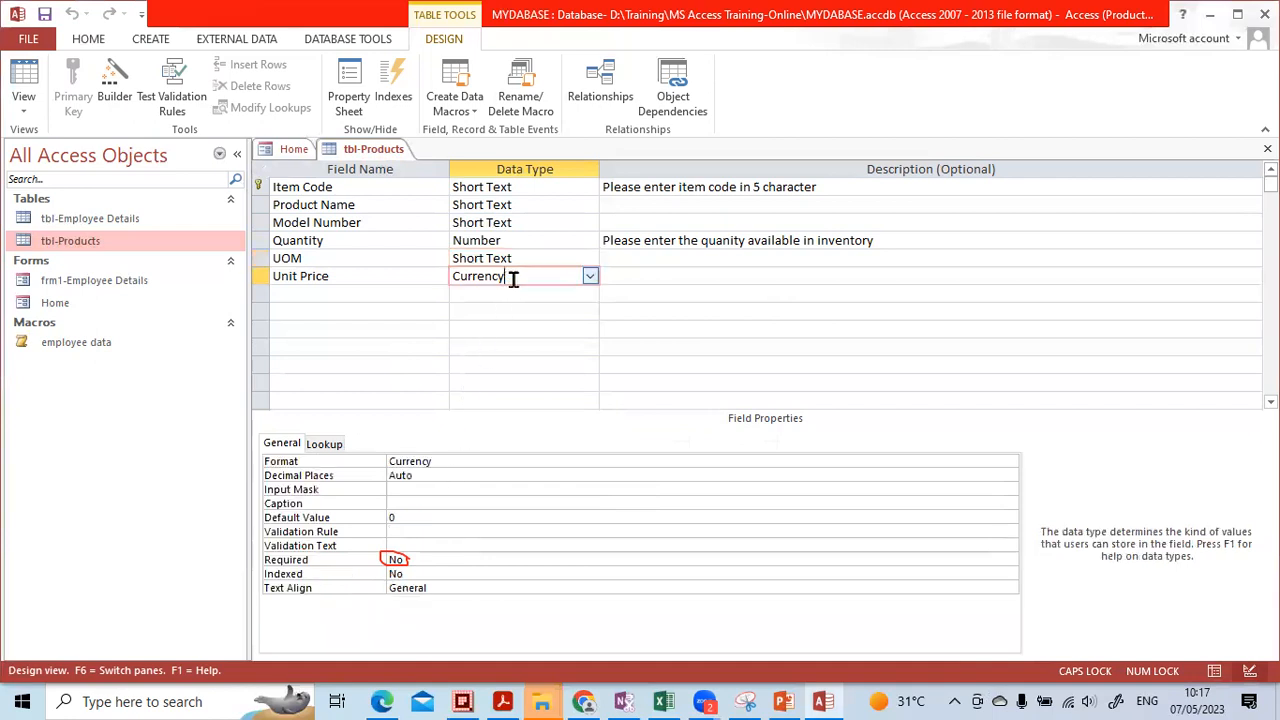
click(450, 559)
key(Down)
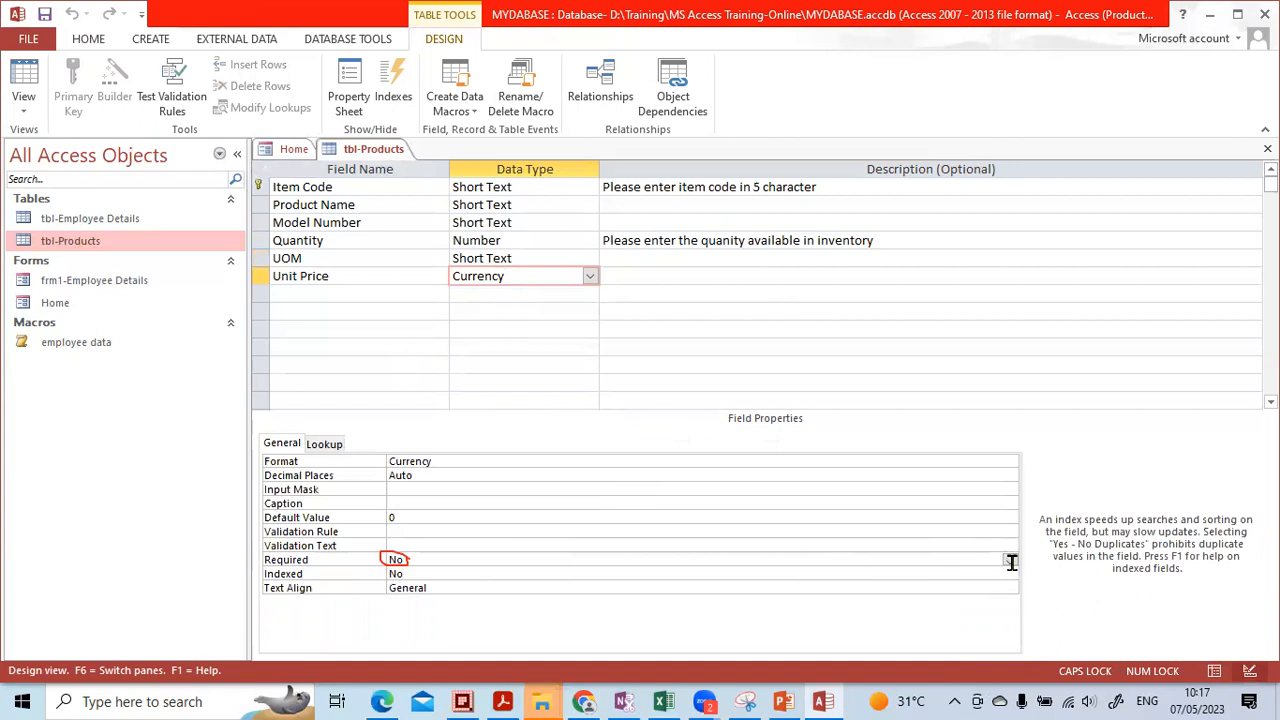
click(1008, 562)
click(1010, 561)
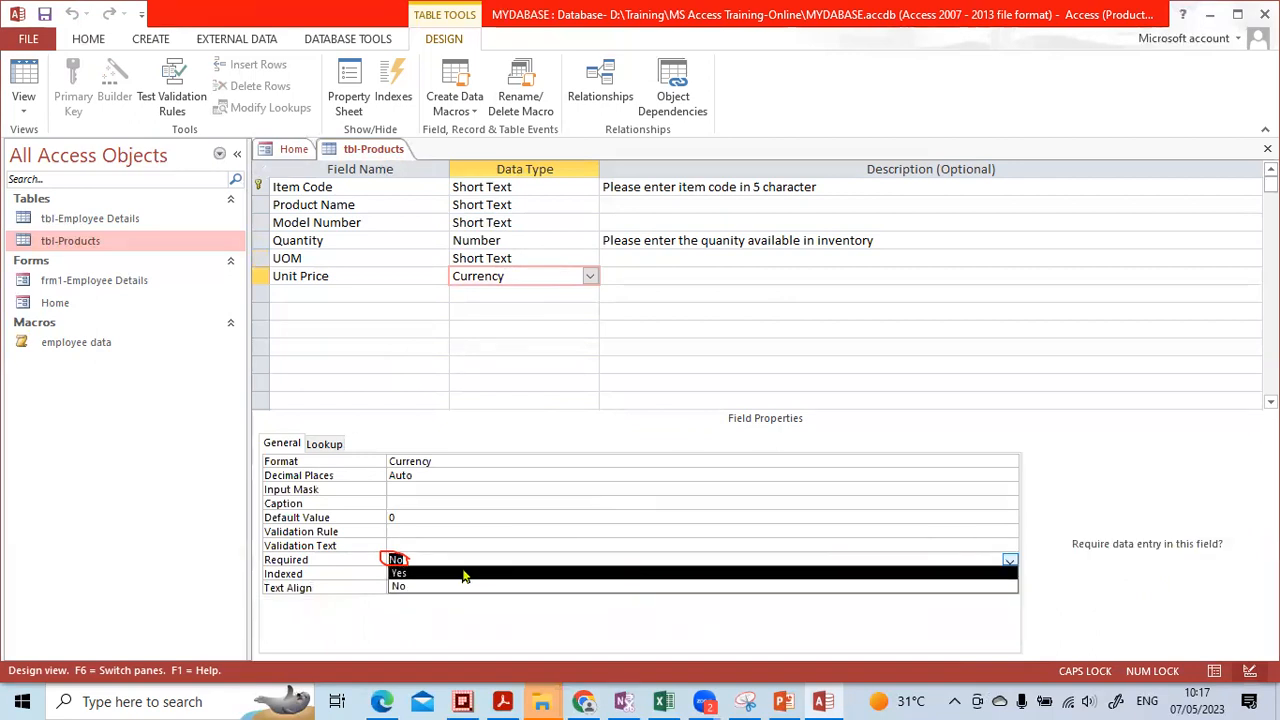
click(443, 574)
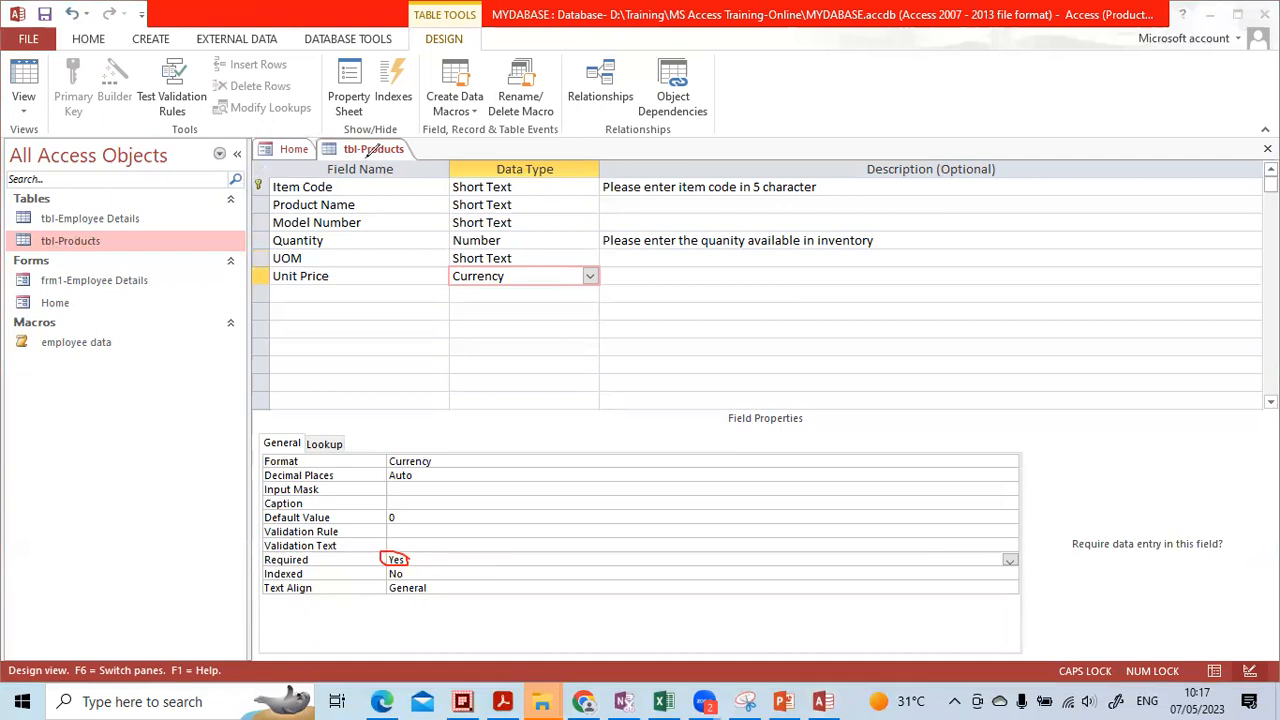
click(386, 556)
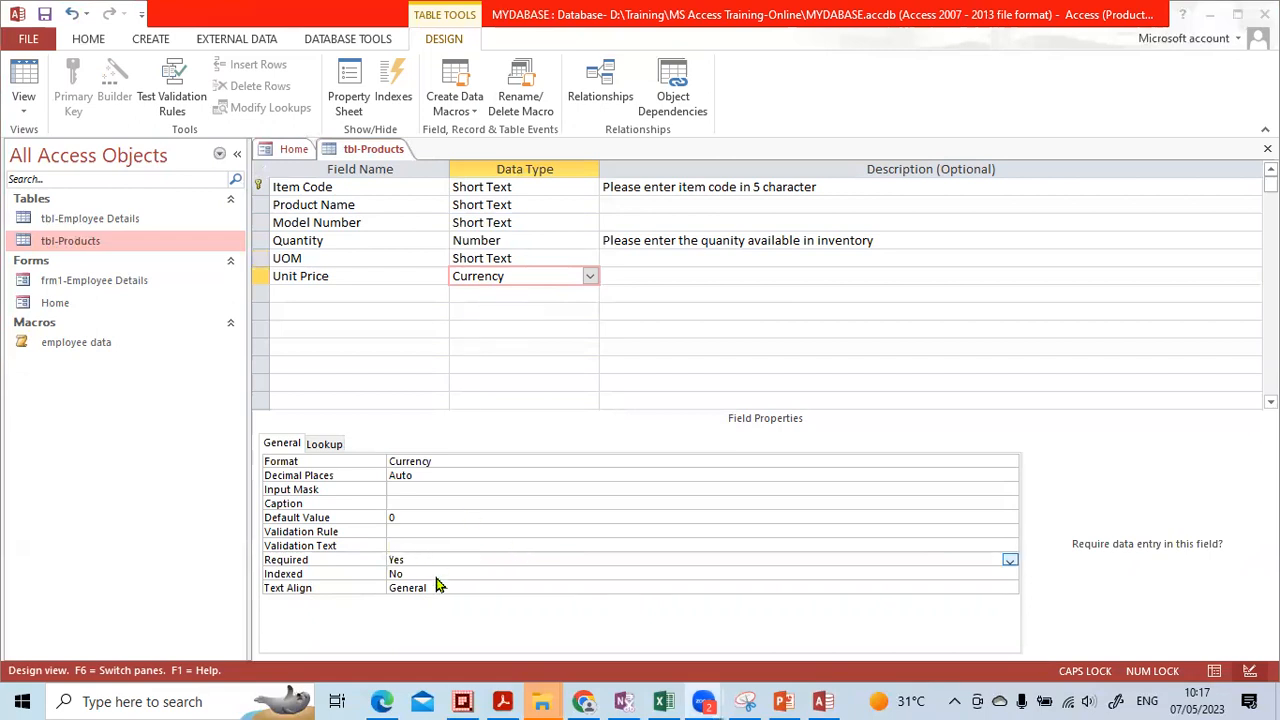
Switch tbl-Products to Datasheet view, agreeing to save the table
click(1217, 677)
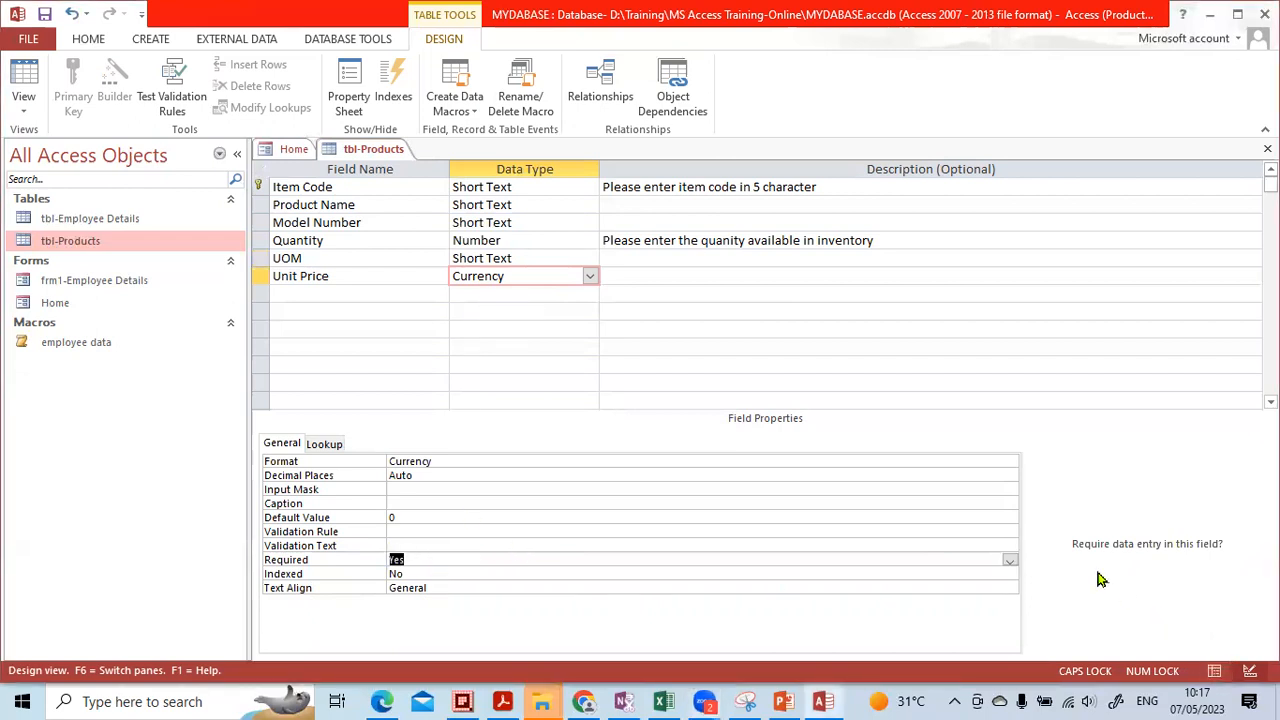
click(1213, 674)
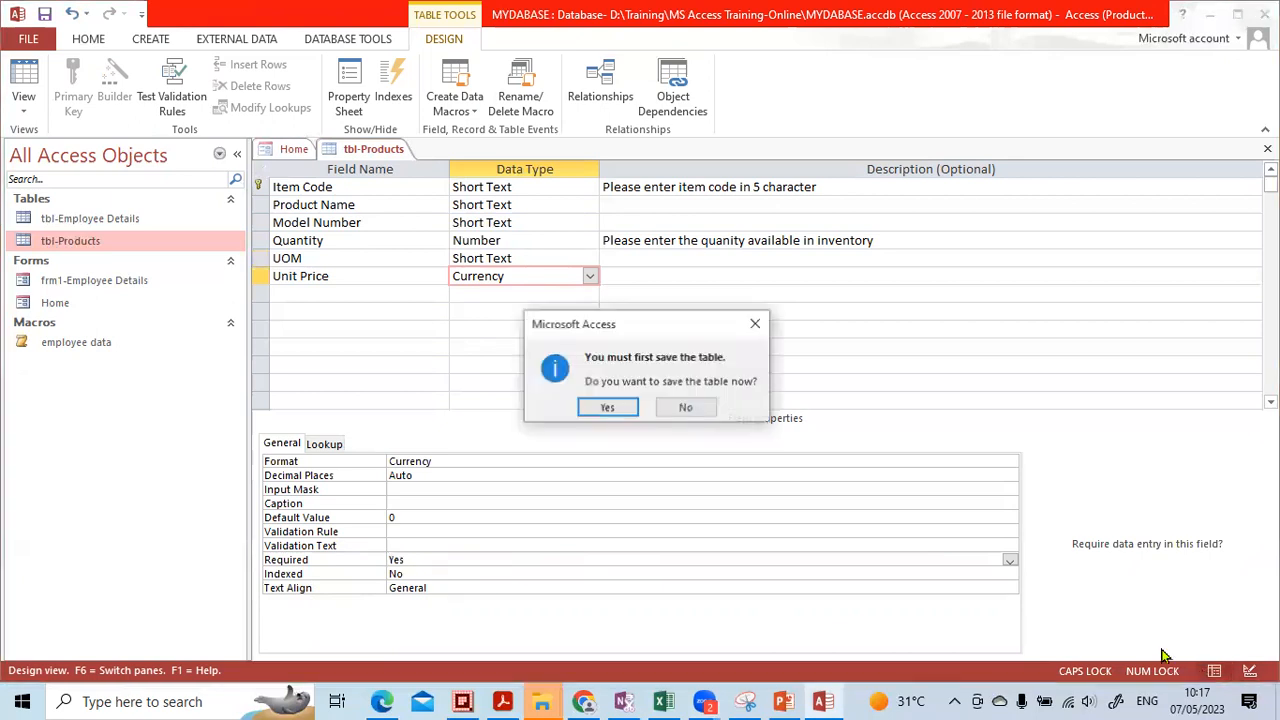
click(625, 412)
Accept the changed data integrity rules and start new record P110
click(570, 407)
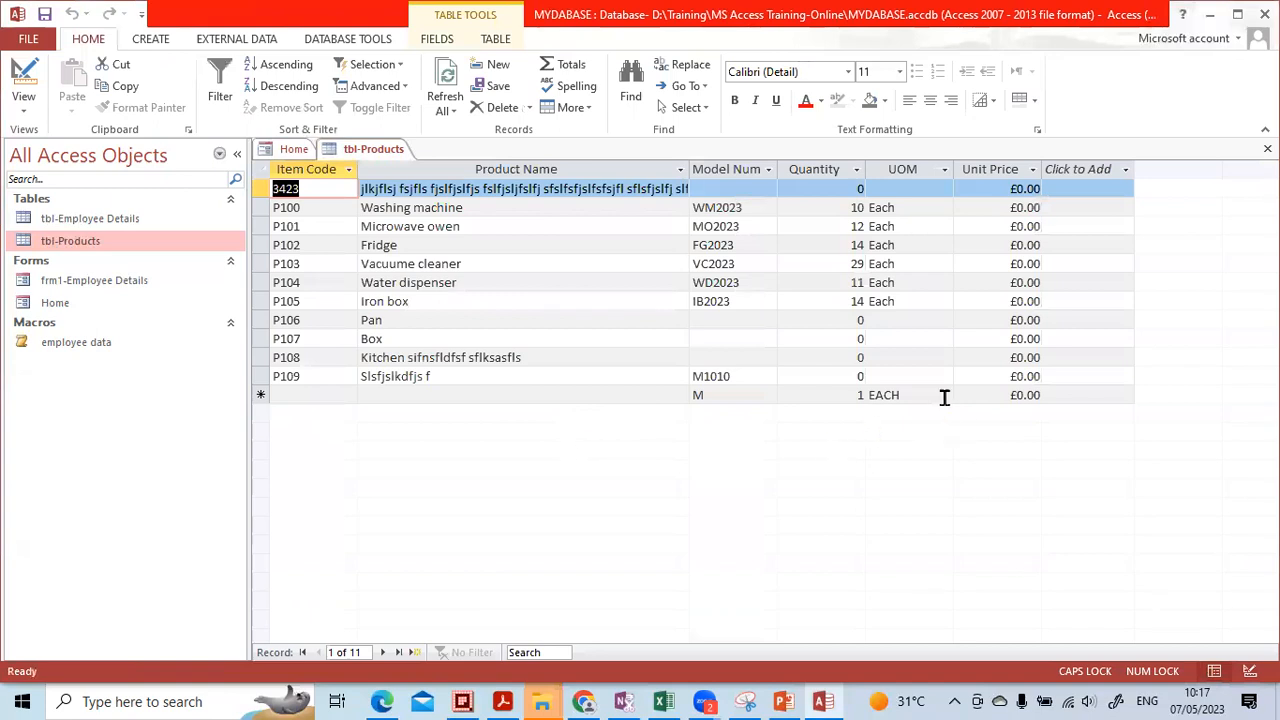
click(315, 394)
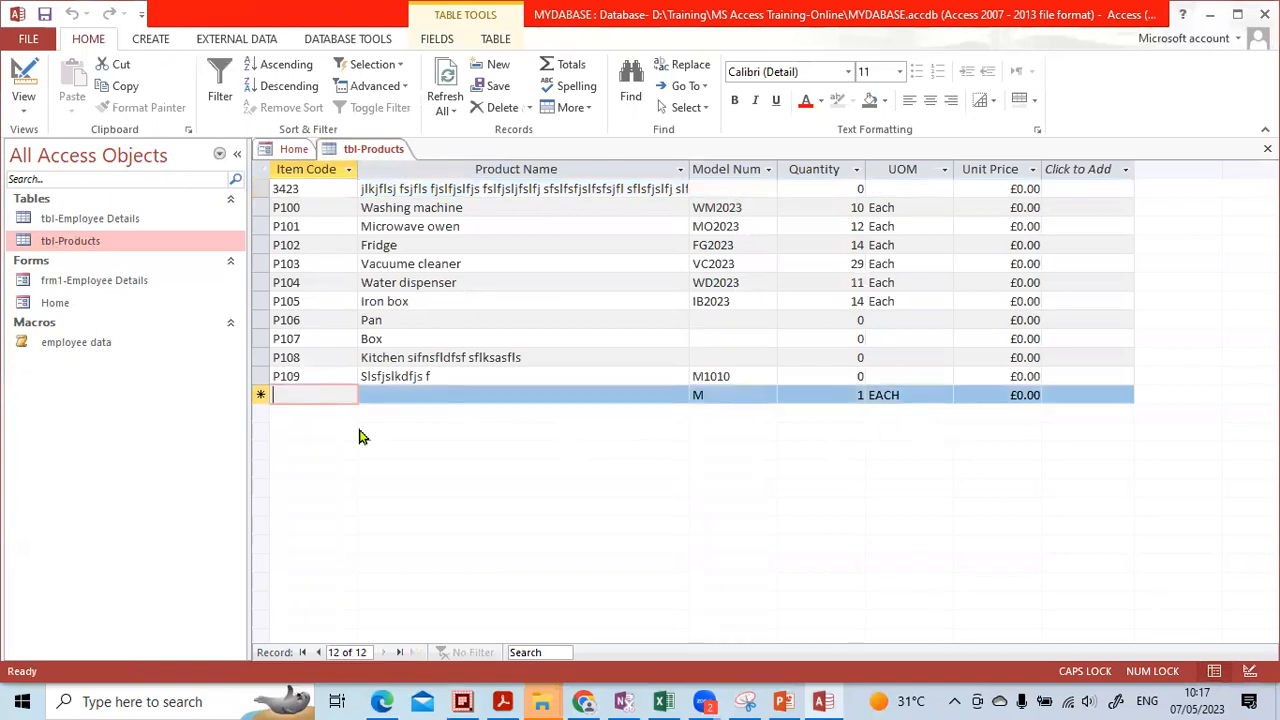
text(P)
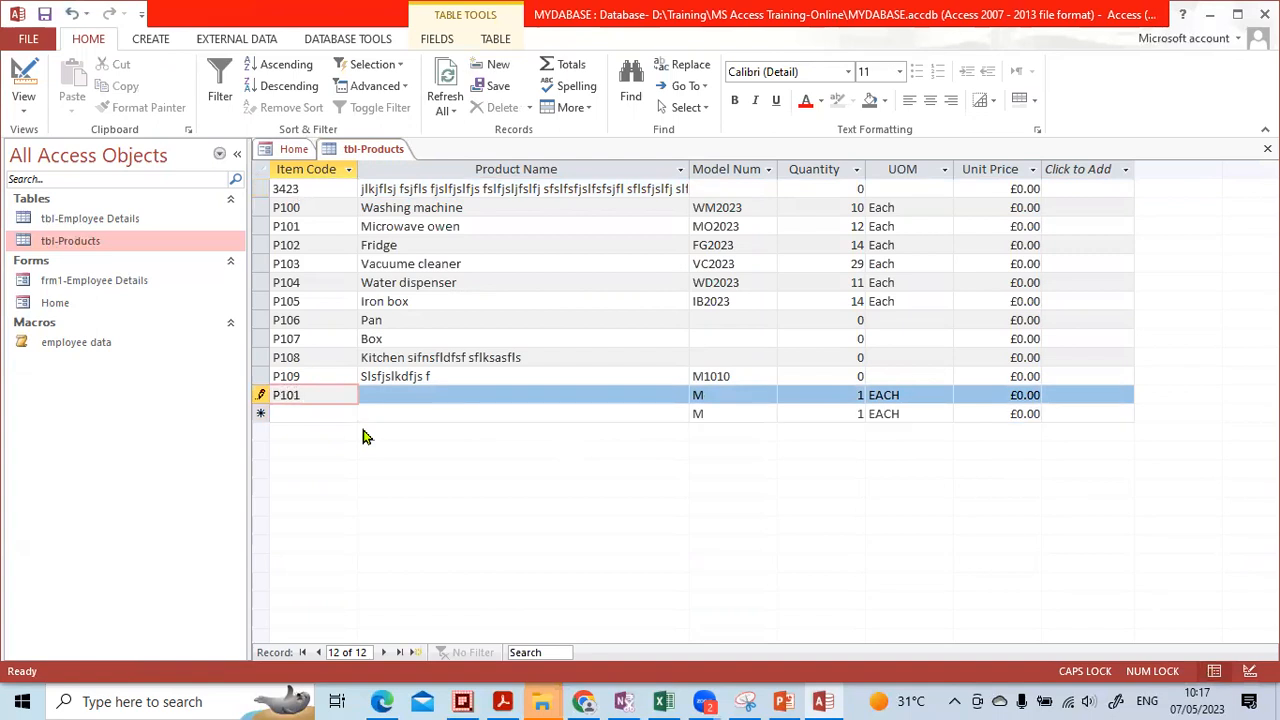
text(110)
key(Tab)
key(Down)
key(Up)
Move through P110's prefilled defaults M, 1, EACH and £0.00, then return to Design view
key(Tab)
key(Tab)
key(Tab)
key(Tab)
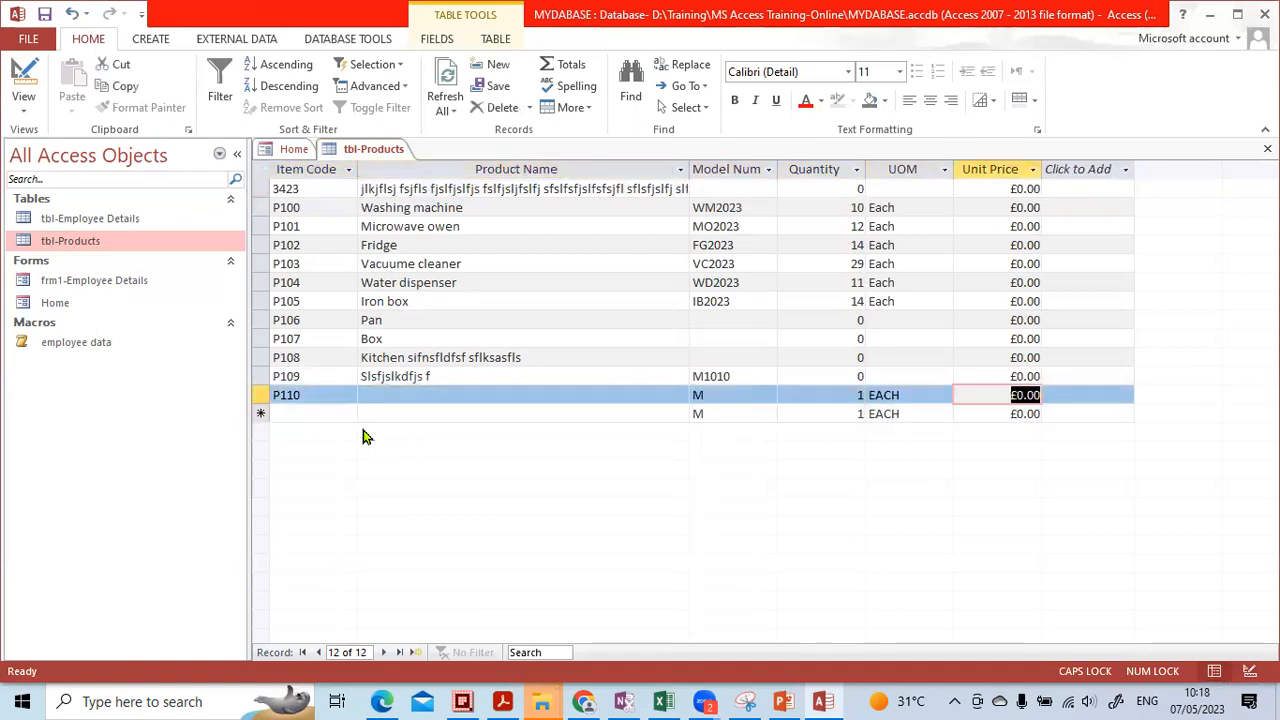
key(shift+Tab)
key(Tab)
click(543, 377)
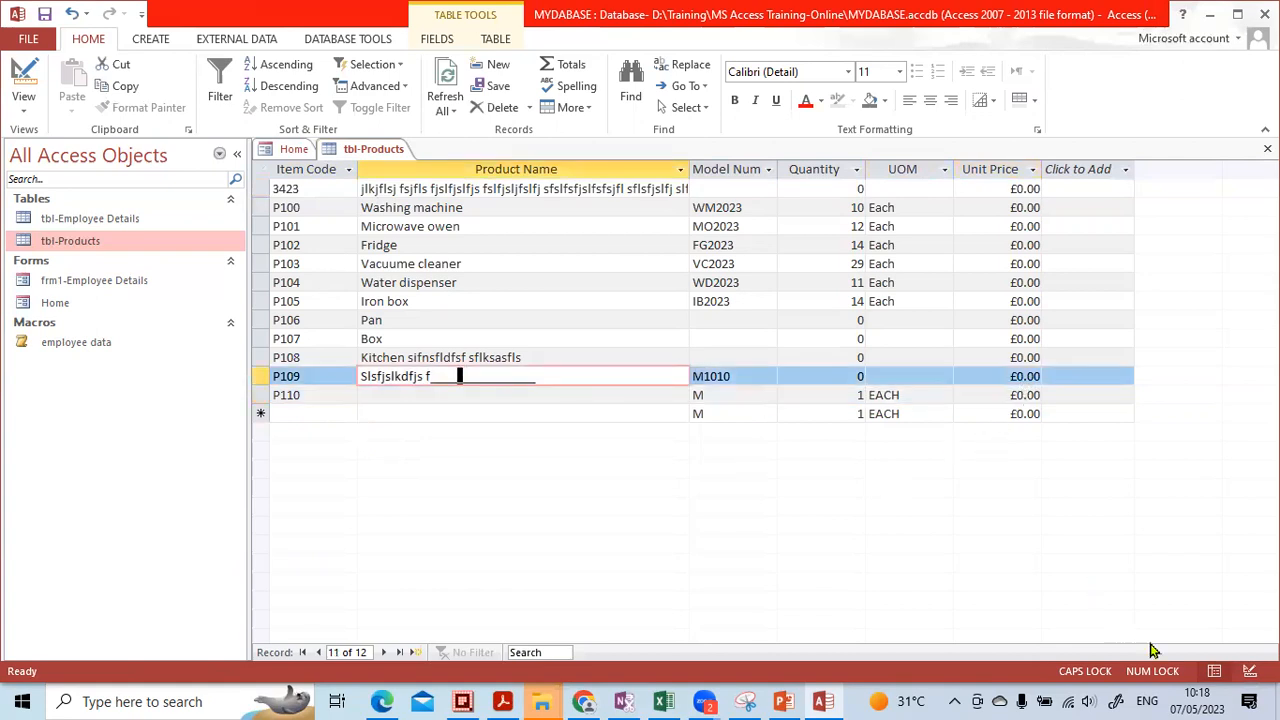
click(1248, 671)
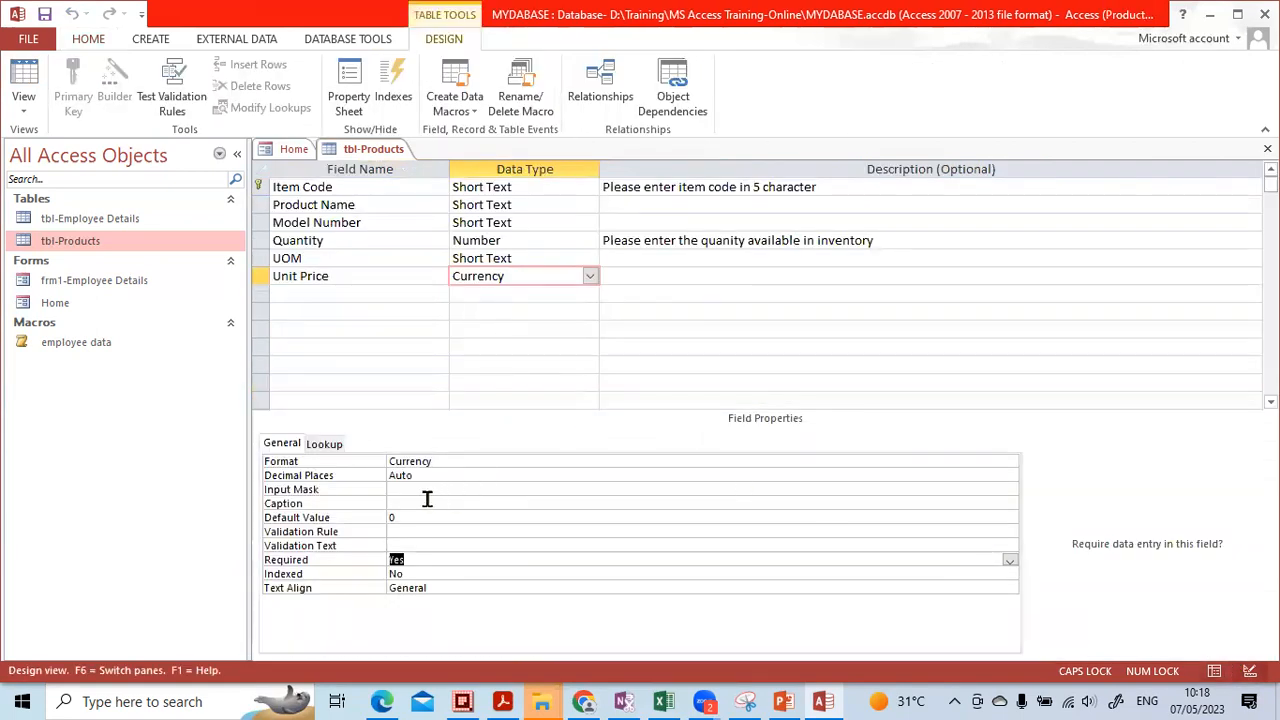
Set Model Number's Required property to Yes
click(510, 223)
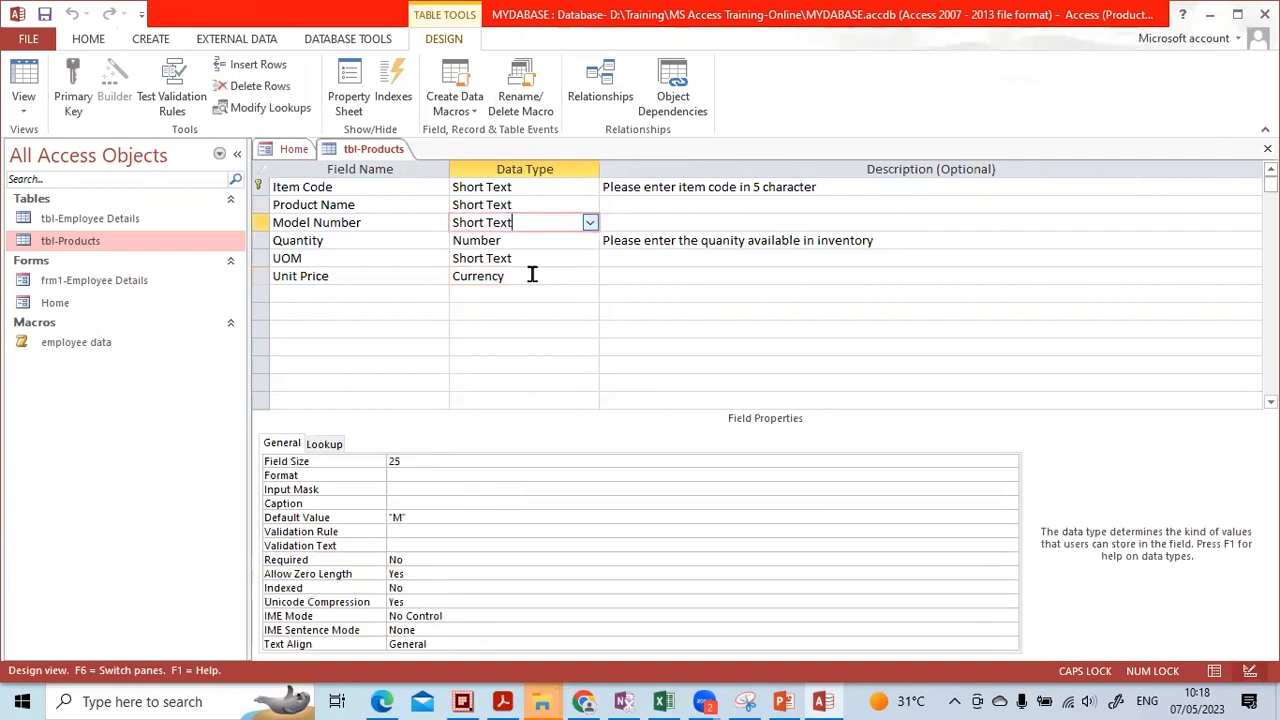
click(418, 560)
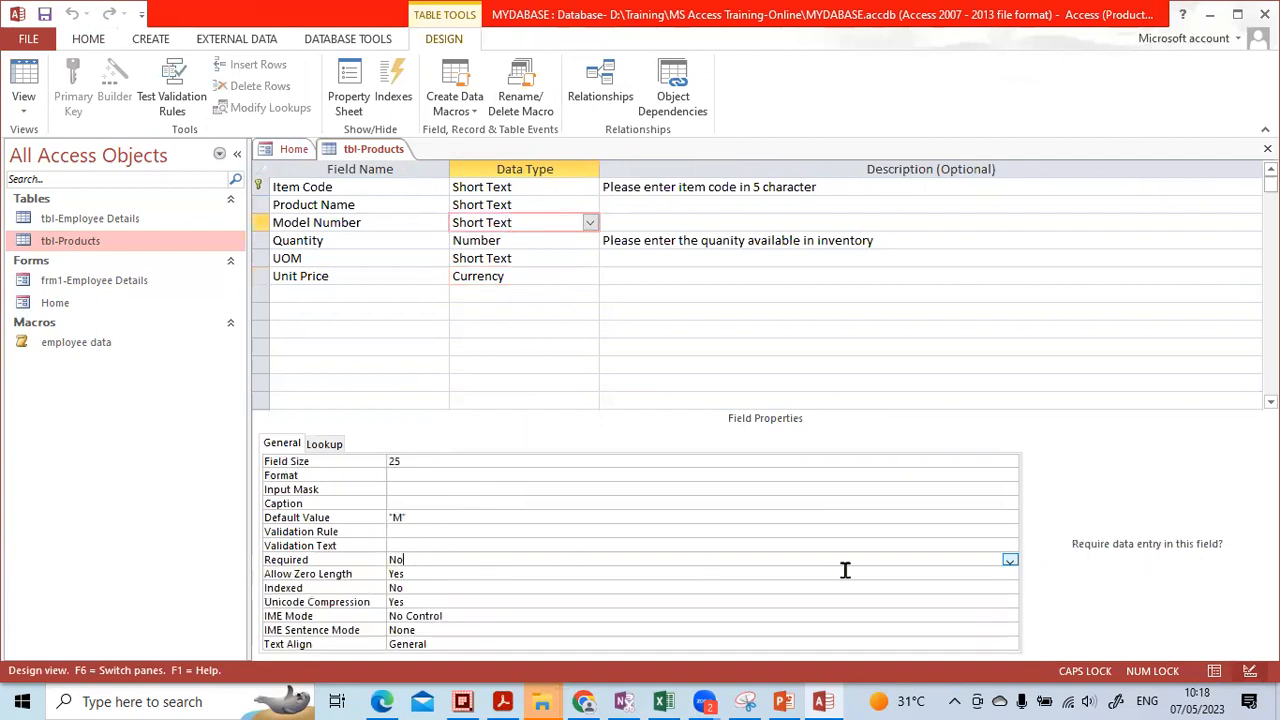
click(1010, 561)
click(975, 574)
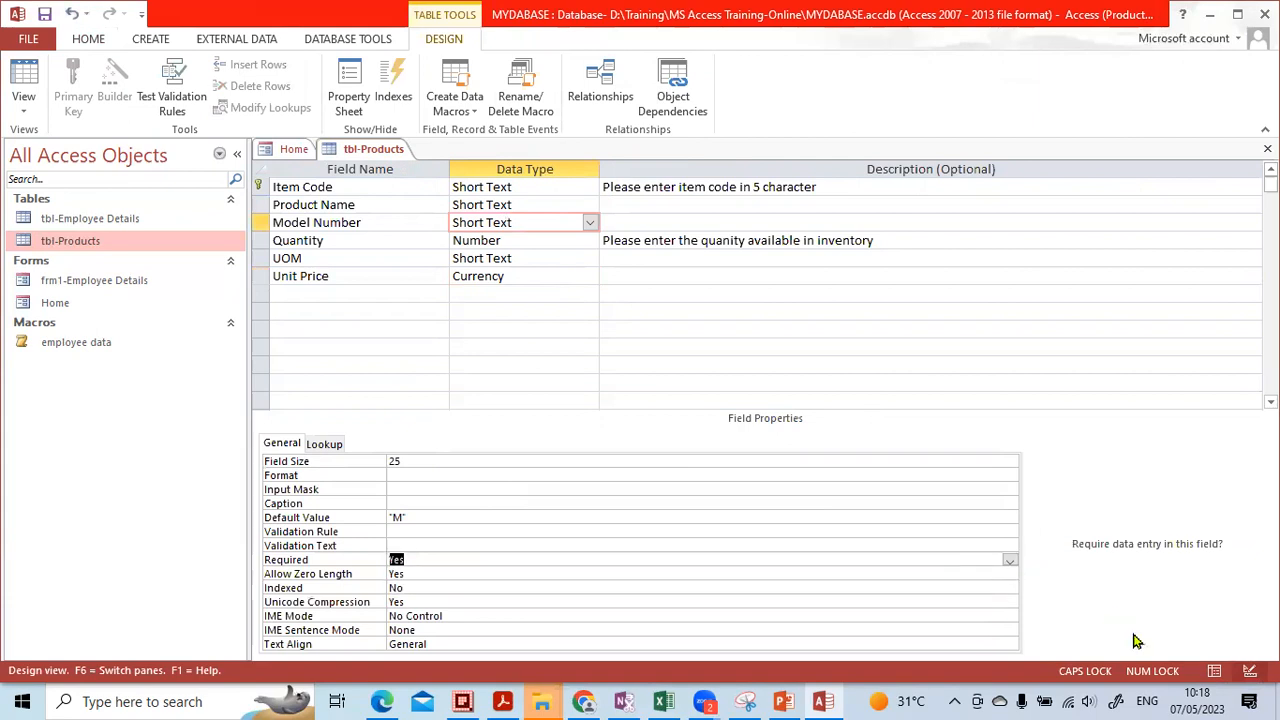
Save the table, test existing data, and keep the new required setting despite the warning
click(1213, 671)
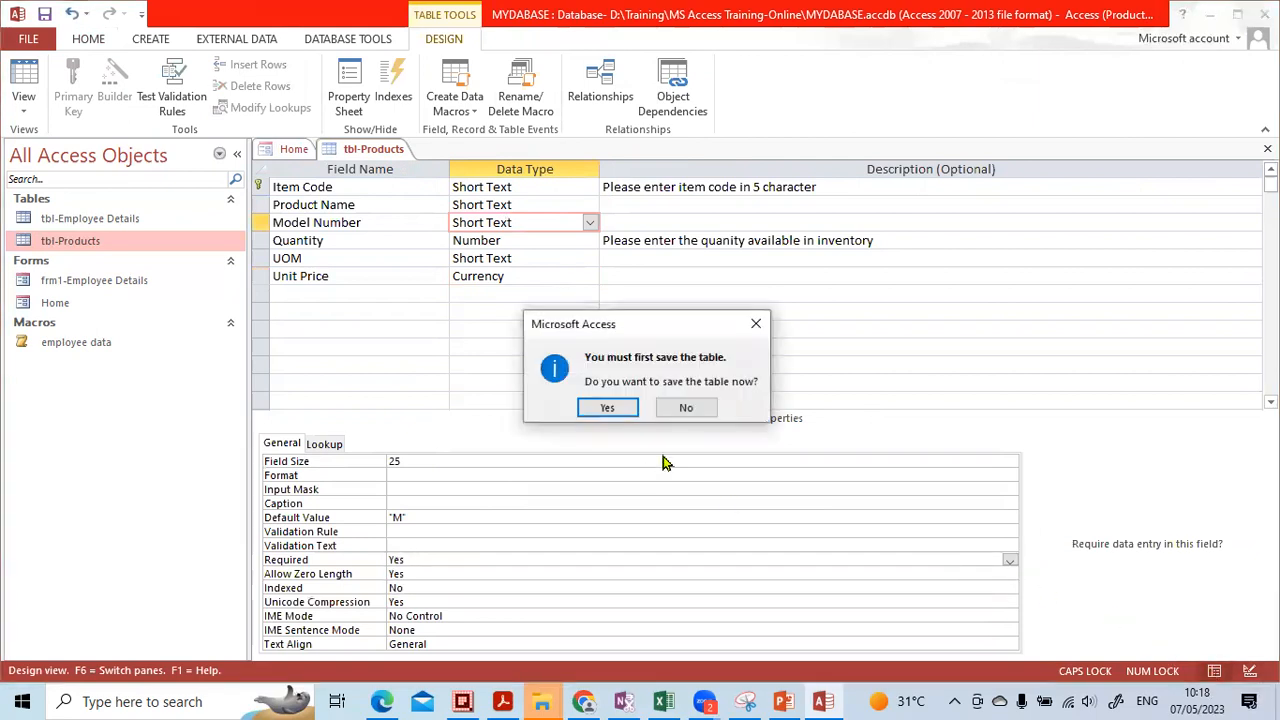
click(610, 407)
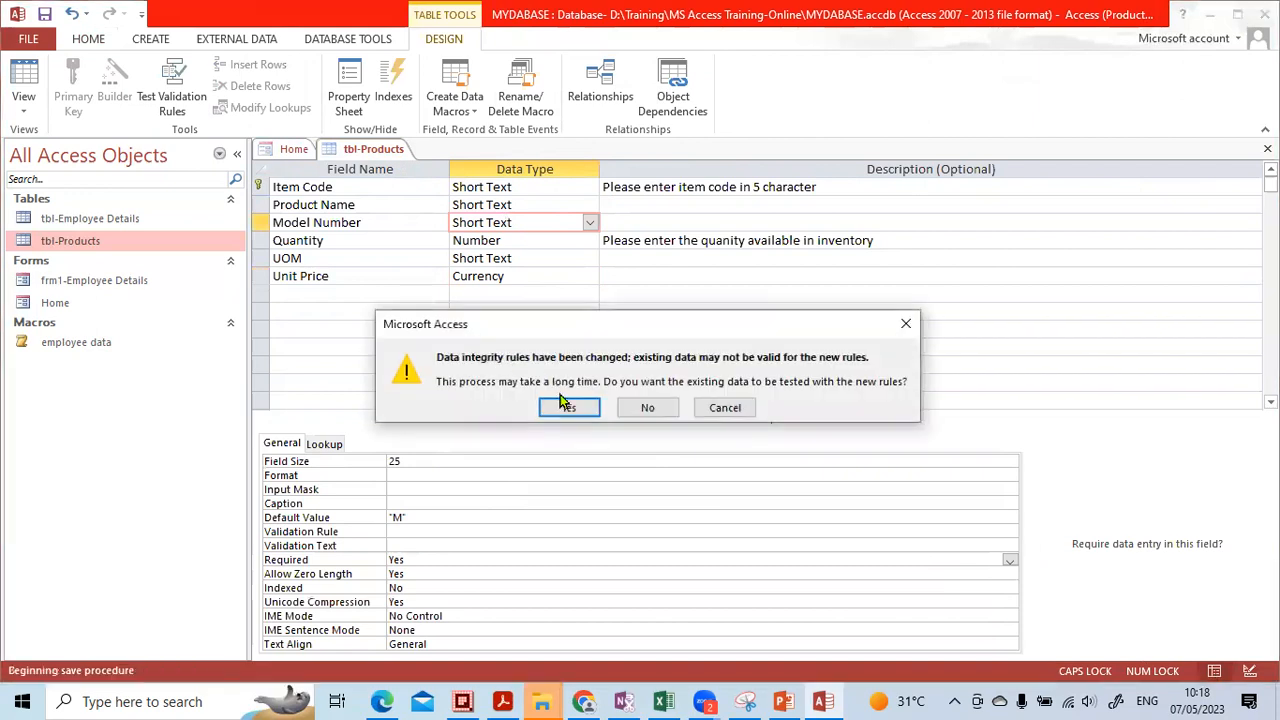
click(565, 407)
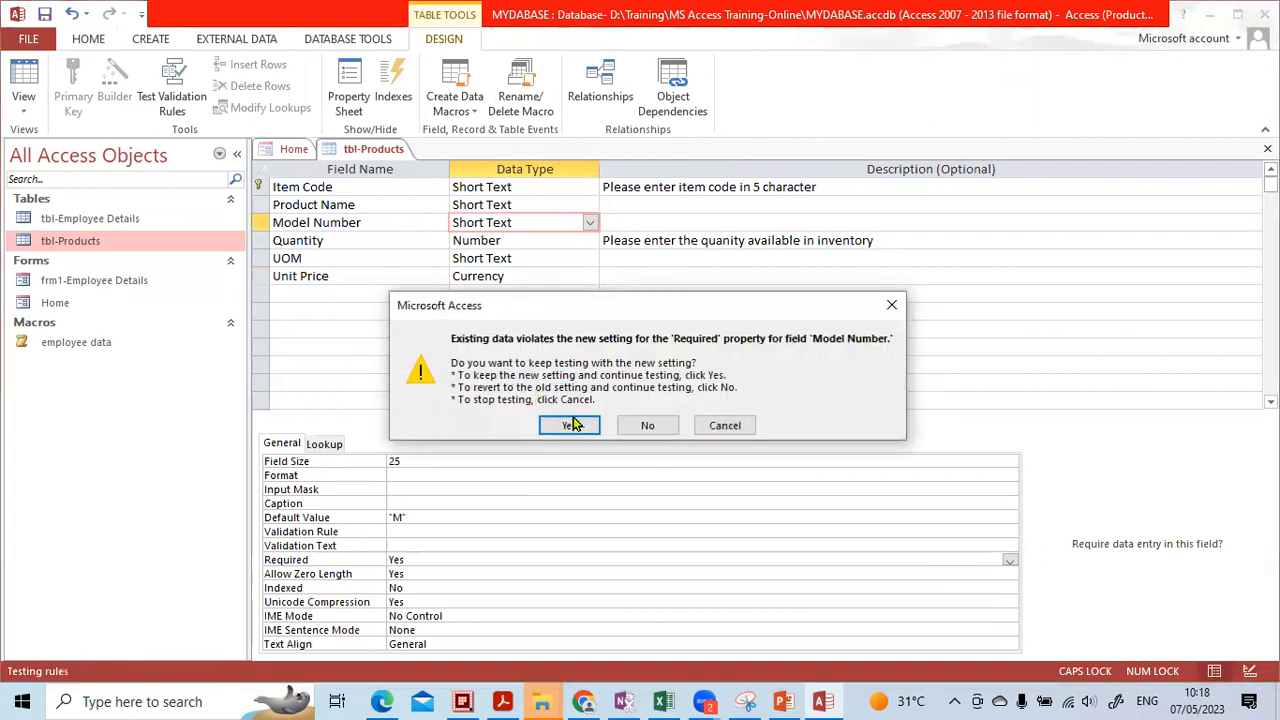
click(569, 425)
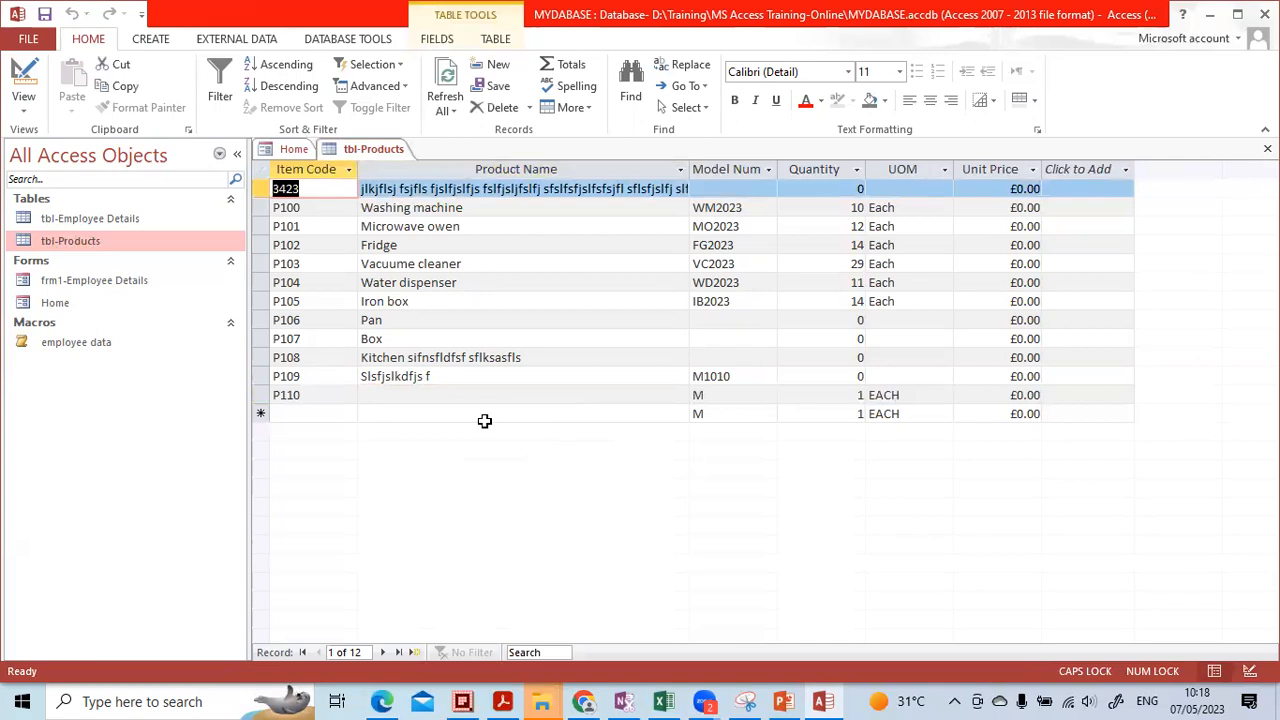
Check P106 and P107's empty Model Num, clear the new row's default M, dismiss the Item Code error
click(712, 320)
click(717, 340)
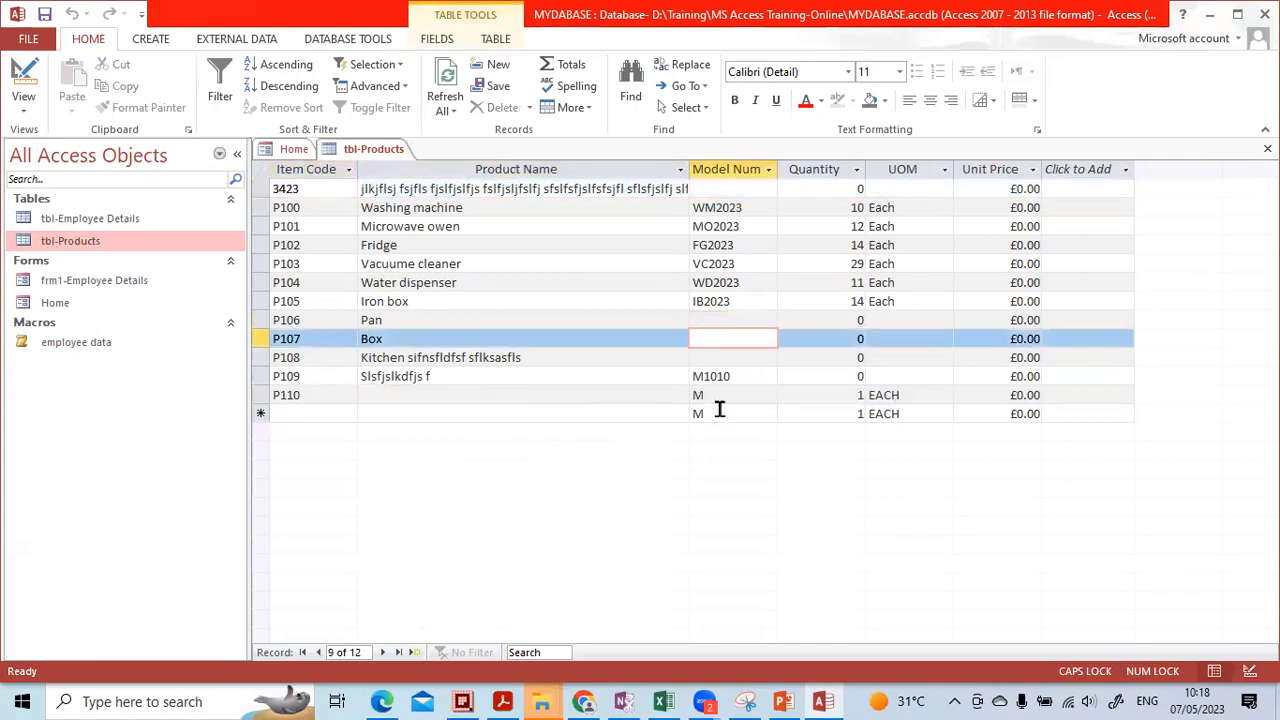
click(720, 412)
key(Up)
key(Down)
key(Delete)
key(Tab)
key(Tab)
key(Tab)
key(Tab)
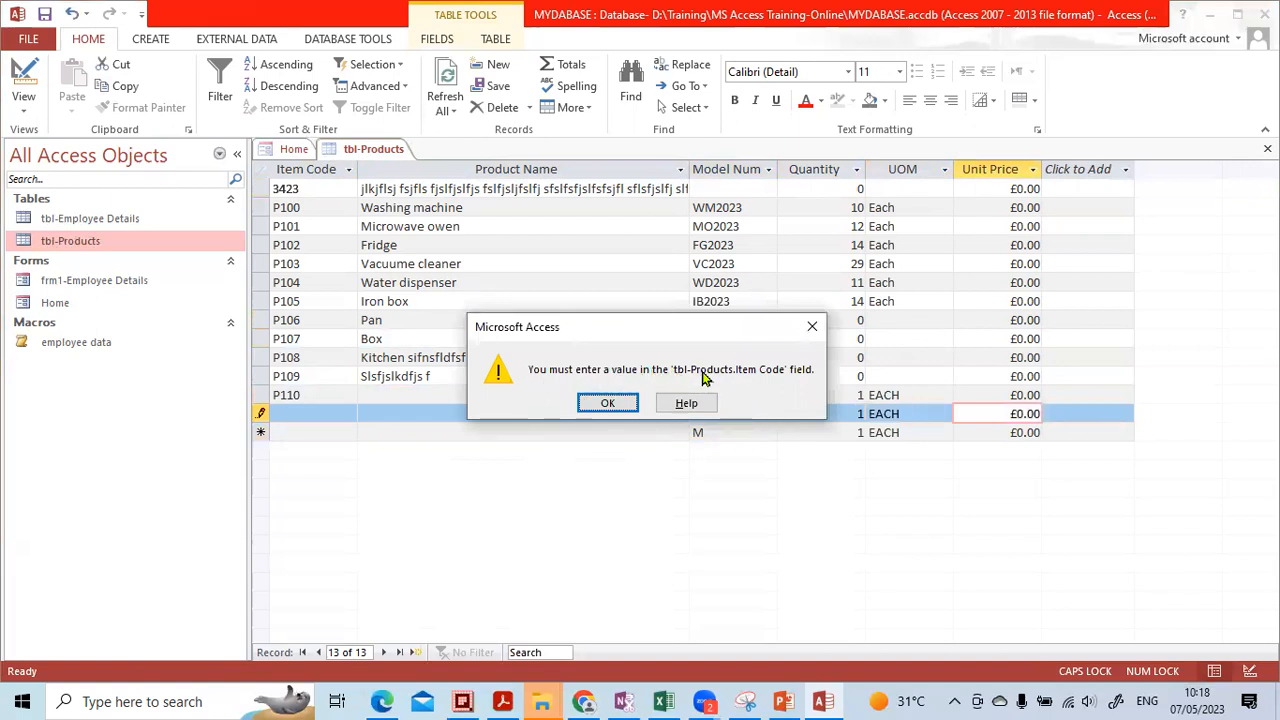
click(606, 405)
Enter Item Code P111 in the new record, move across its fields, then return to Design view
click(309, 413)
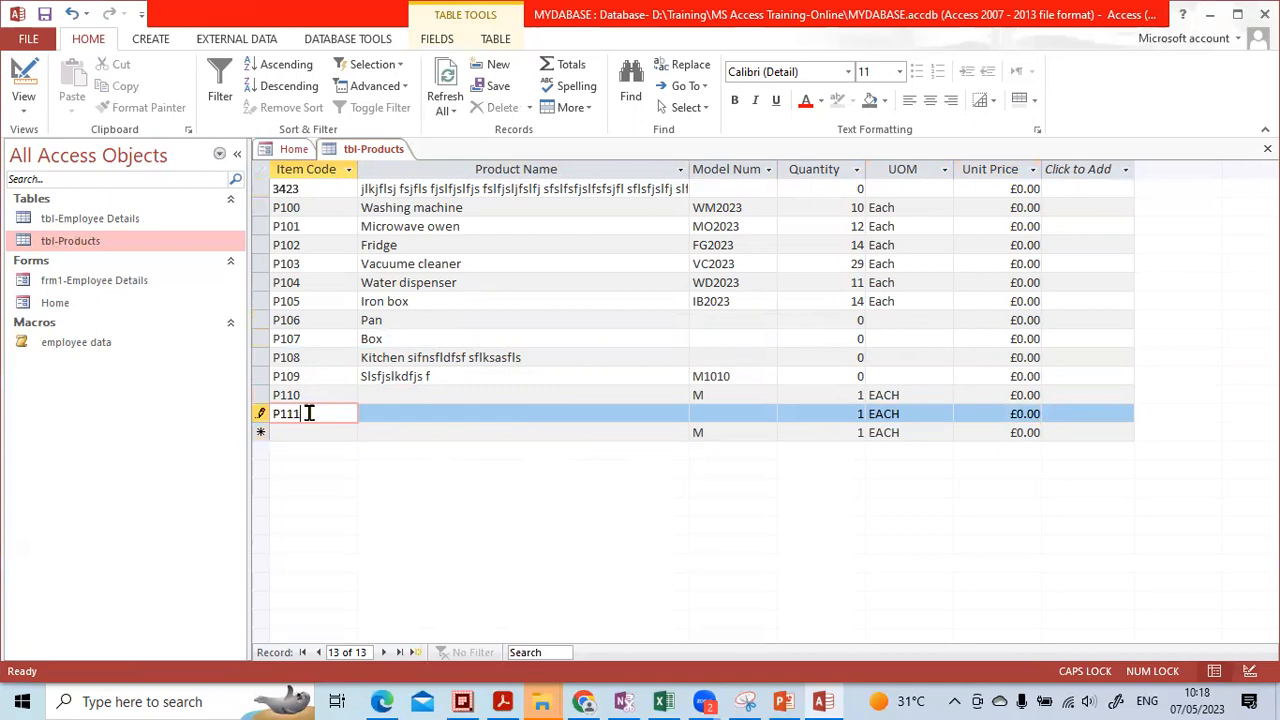
text(P111)
key(Tab)
key(Down)
key(Up)
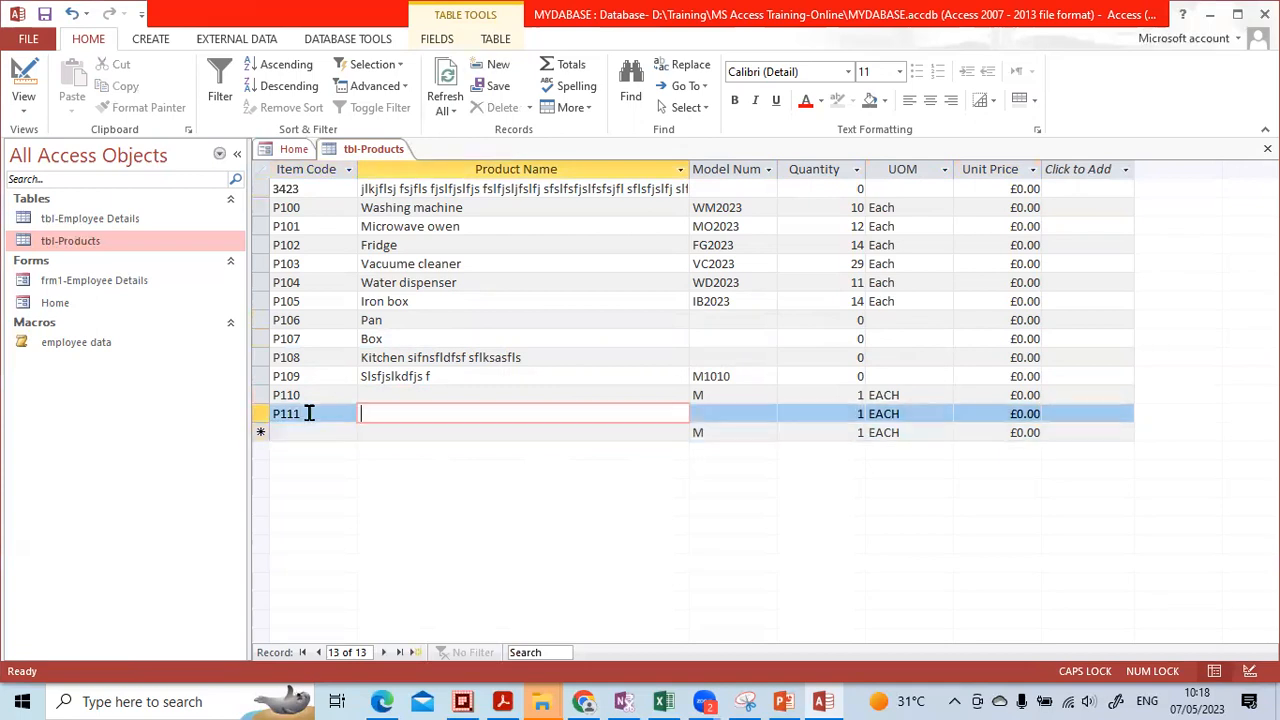
key(Tab)
key(Tab)
key(shift+Tab)
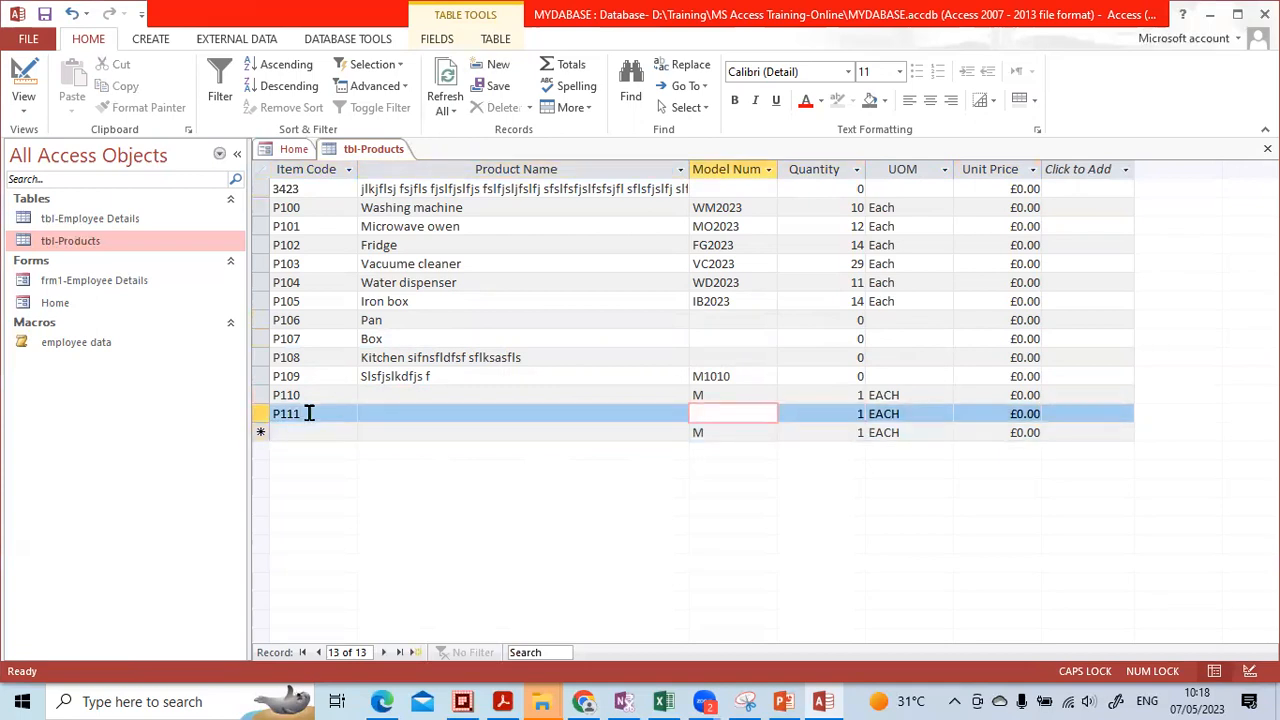
key(Tab)
key(shift+Tab)
click(1250, 671)
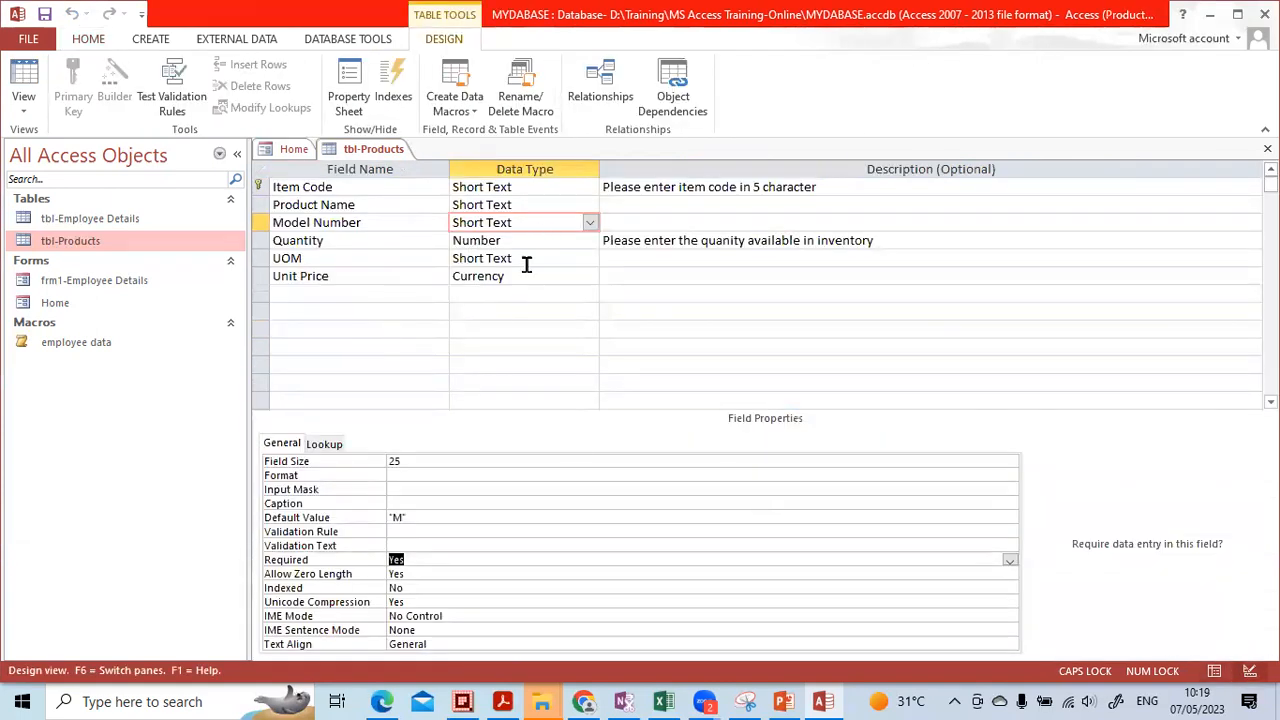
Delete the default value M from Model Number
click(431, 533)
click(363, 517)
key(Delete)
click(418, 535)
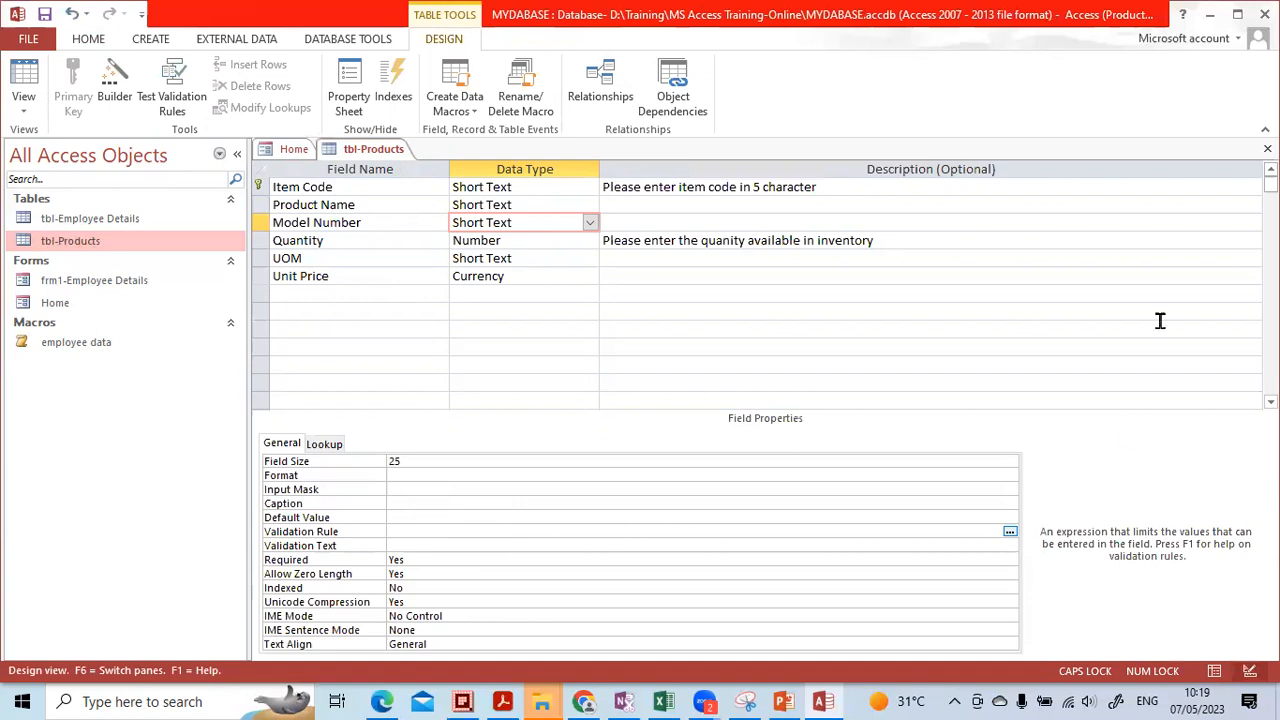
Close the table design saving changes, and reopen tbl-Products
click(1267, 148)
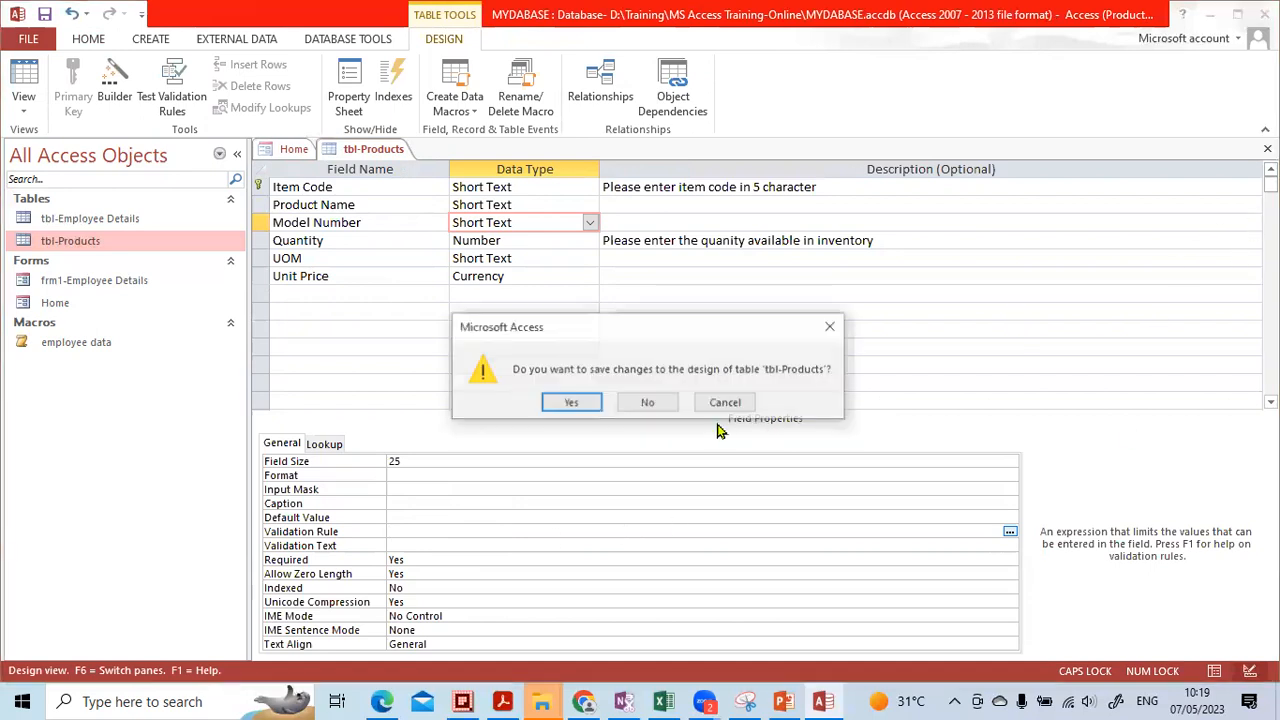
click(570, 403)
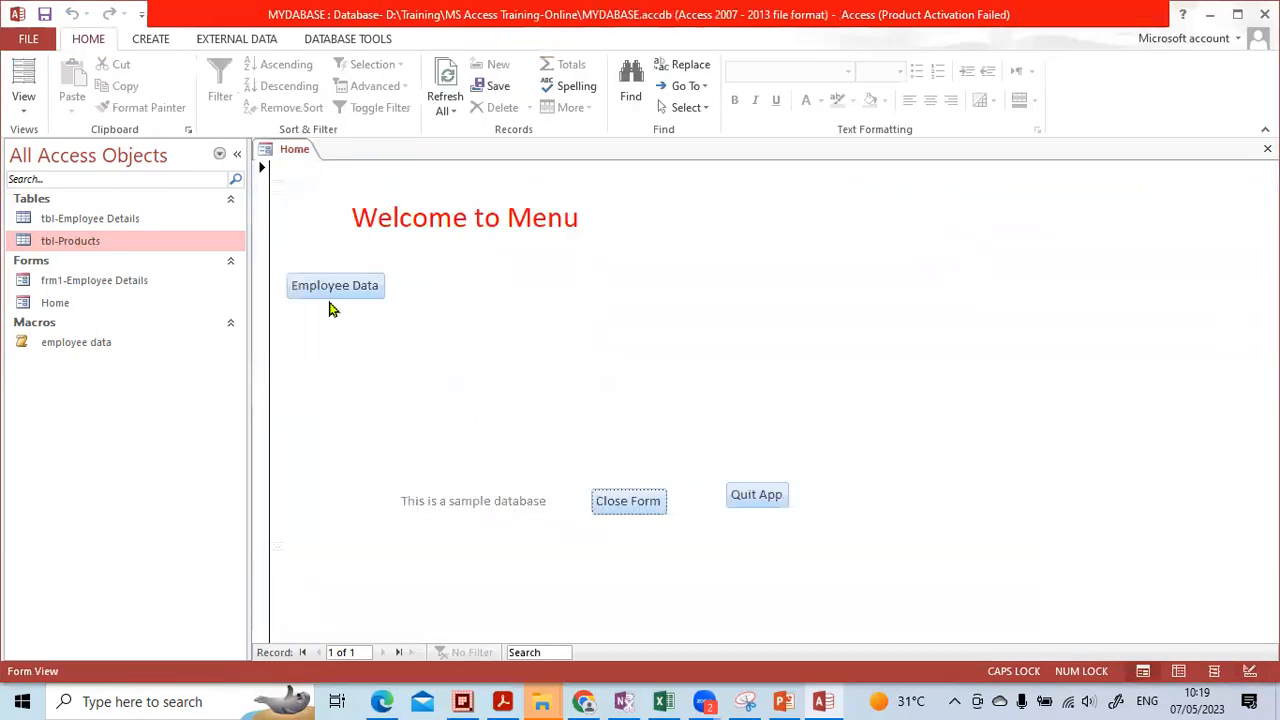
double_click(70, 241)
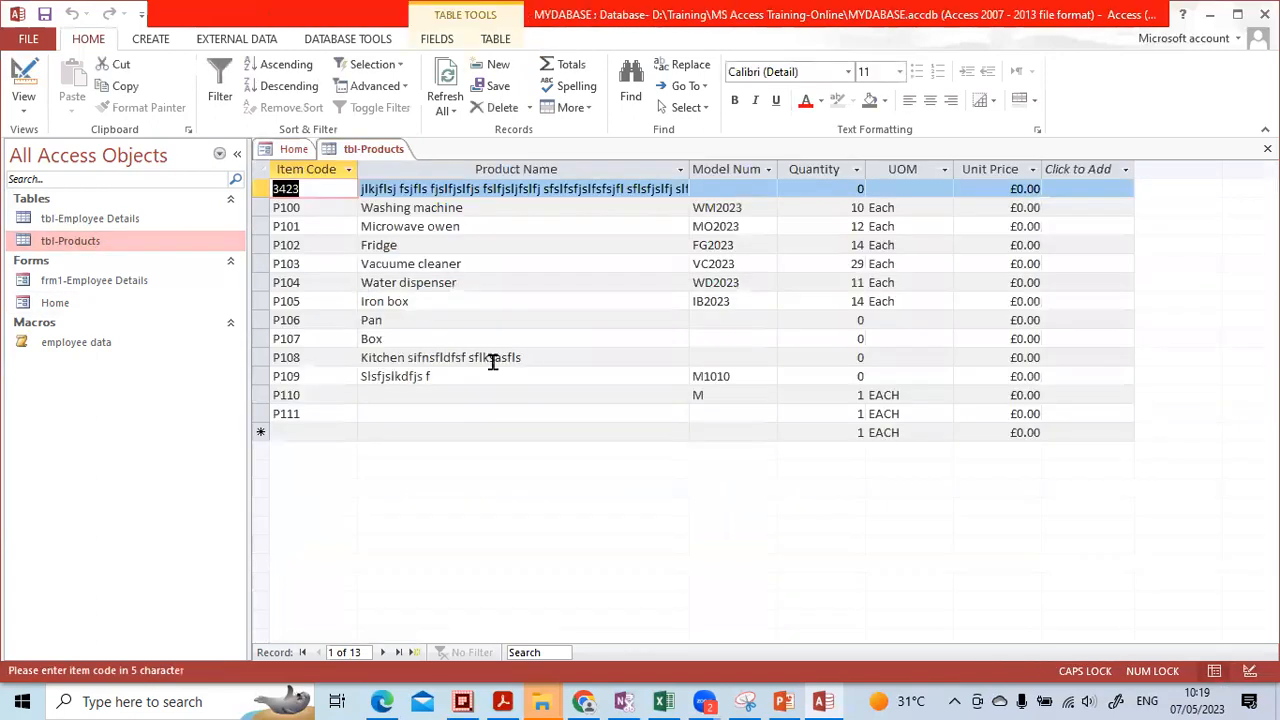
Enter 'Sfsdfs' as product P111's Product Name, then switch tbl-Products back to Design view
click(429, 395)
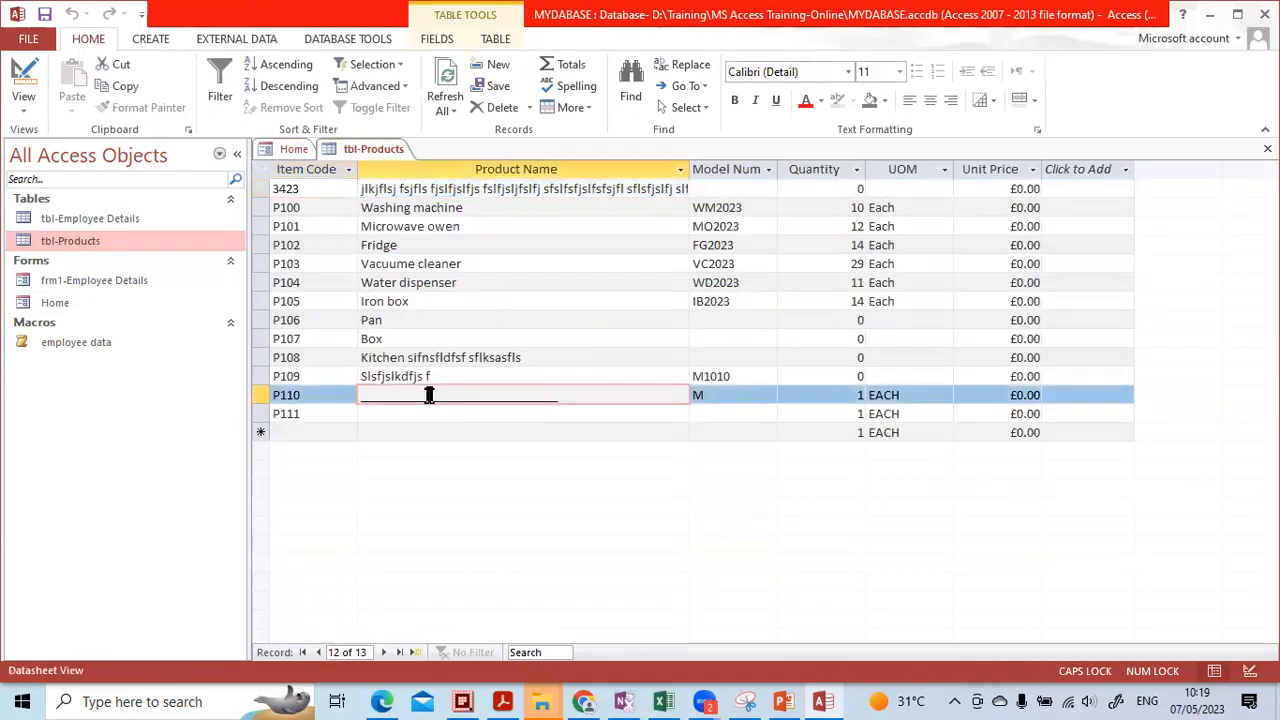
key(Down)
text(Sfsdfs)
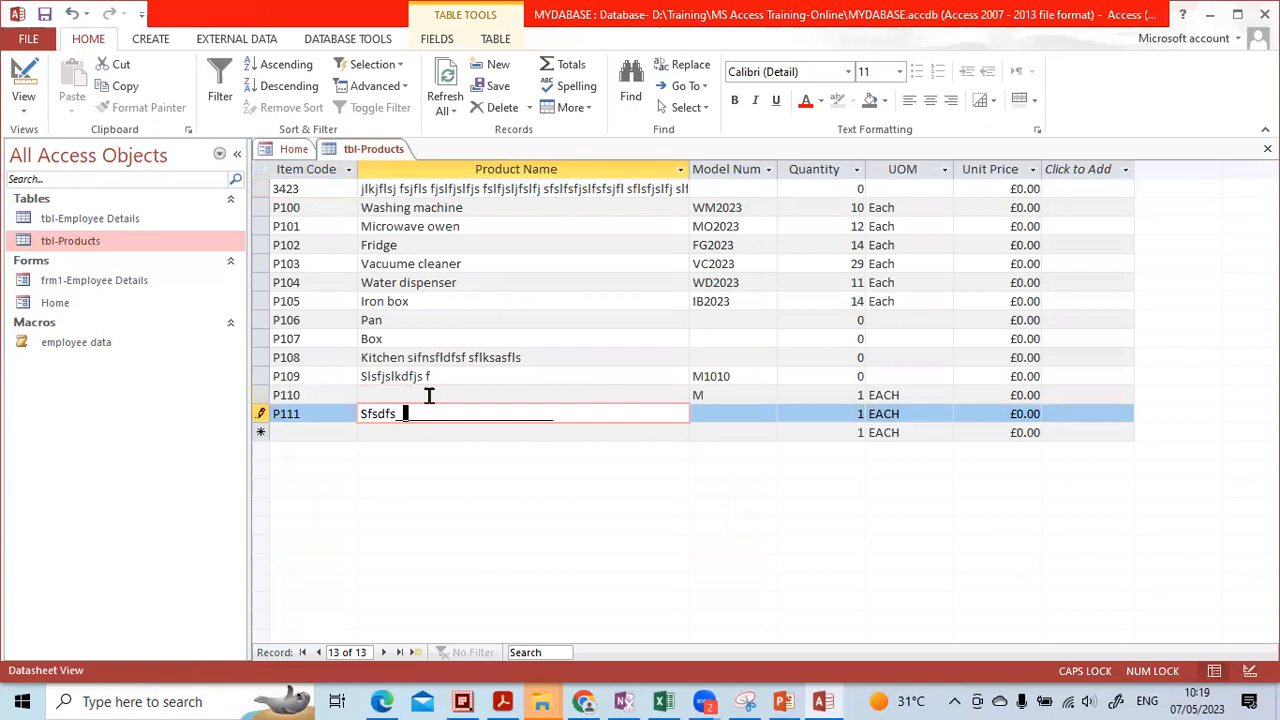
key(Down)
key(Up)
key(Tab)
key(Tab)
key(Tab)
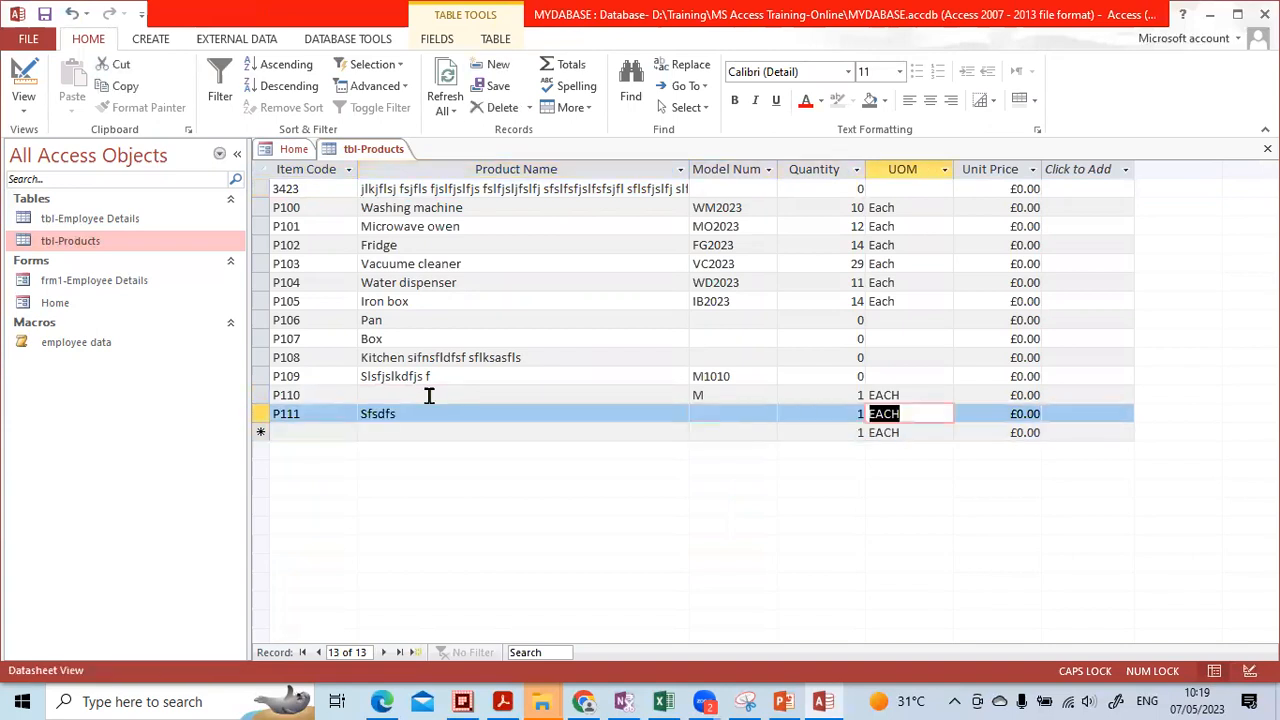
key(Tab)
key(Tab)
key(Tab)
key(Up)
key(Up)
key(Tab)
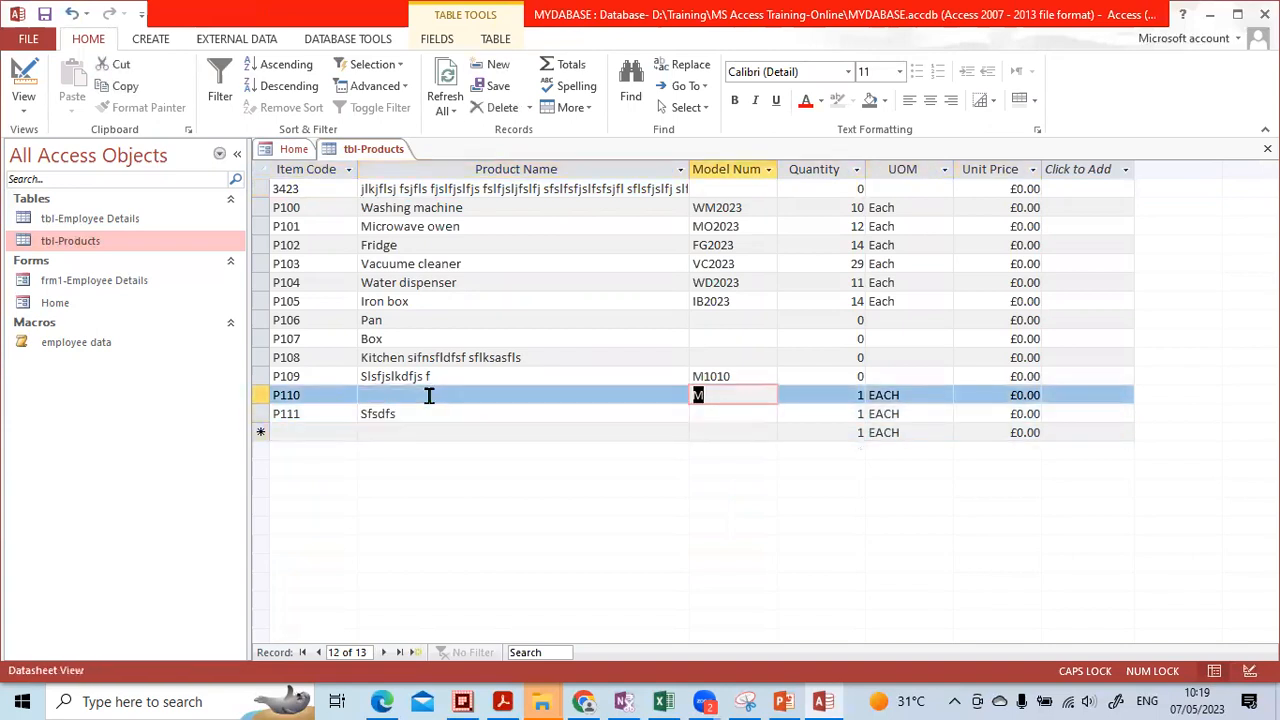
key(Down)
key(Down)
key(Tab)
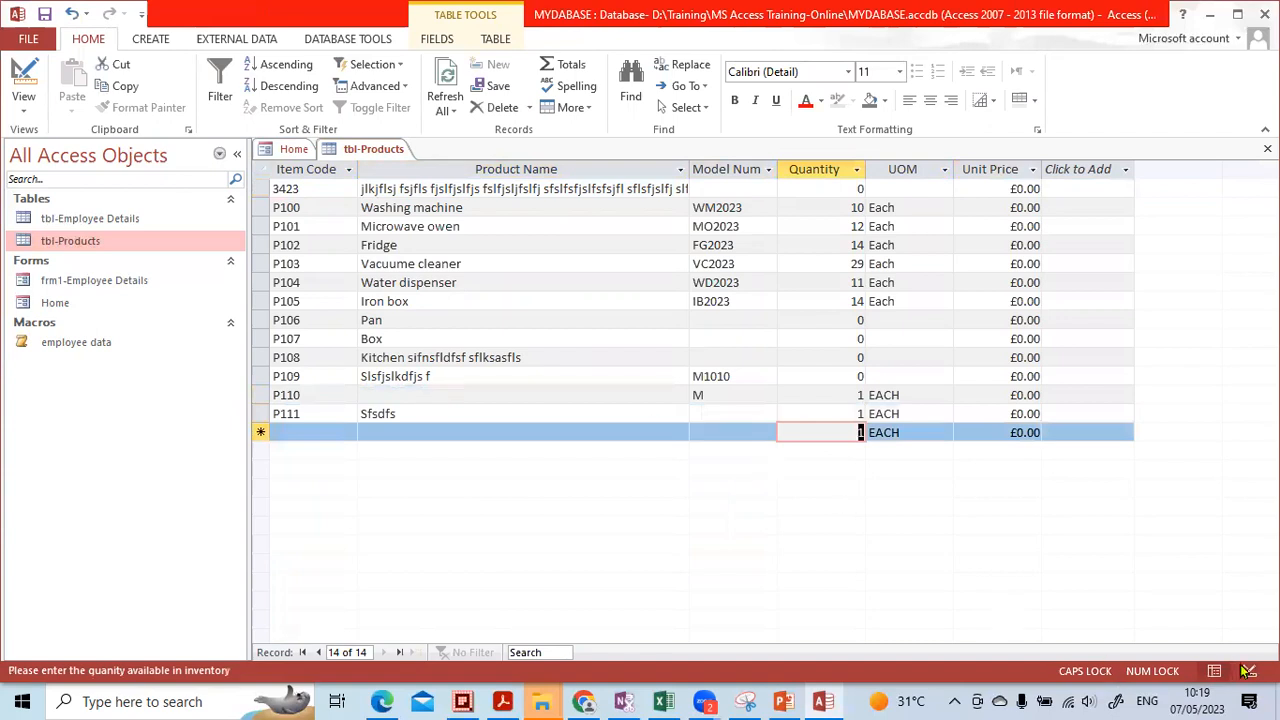
click(1249, 670)
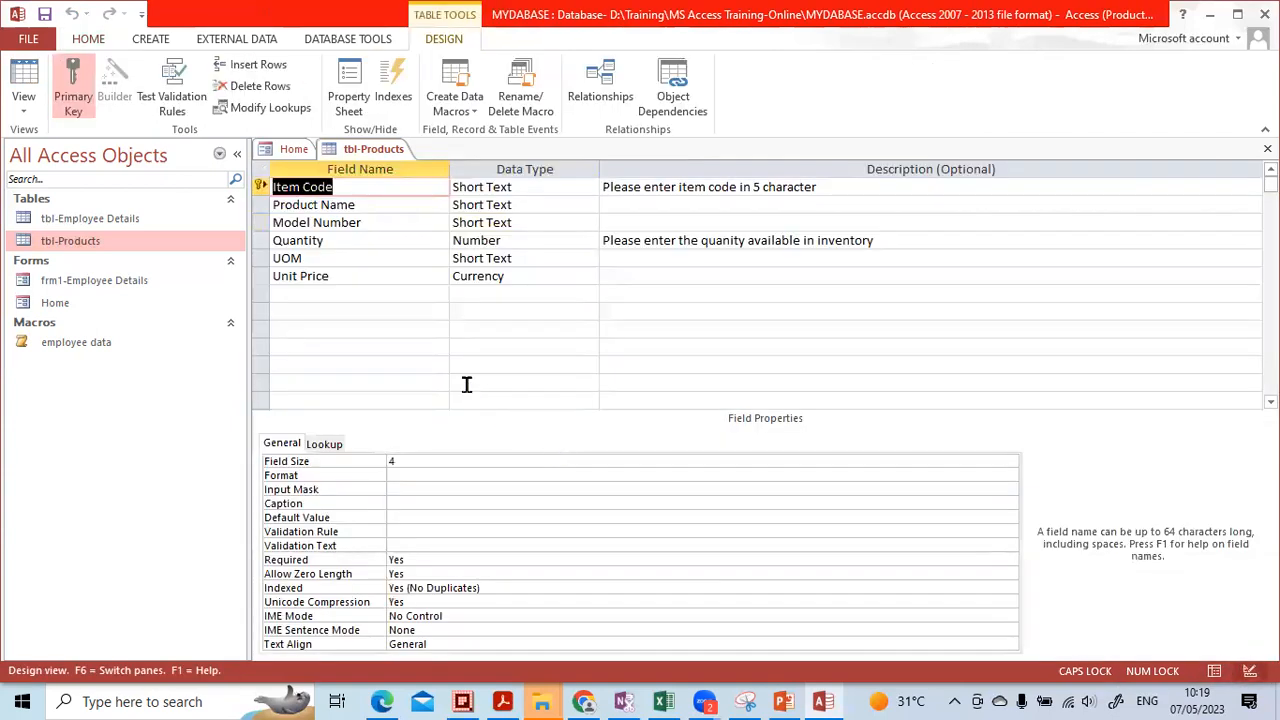
Check Item Code's Required and Indexed properties, then close the tbl-Products design
click(430, 560)
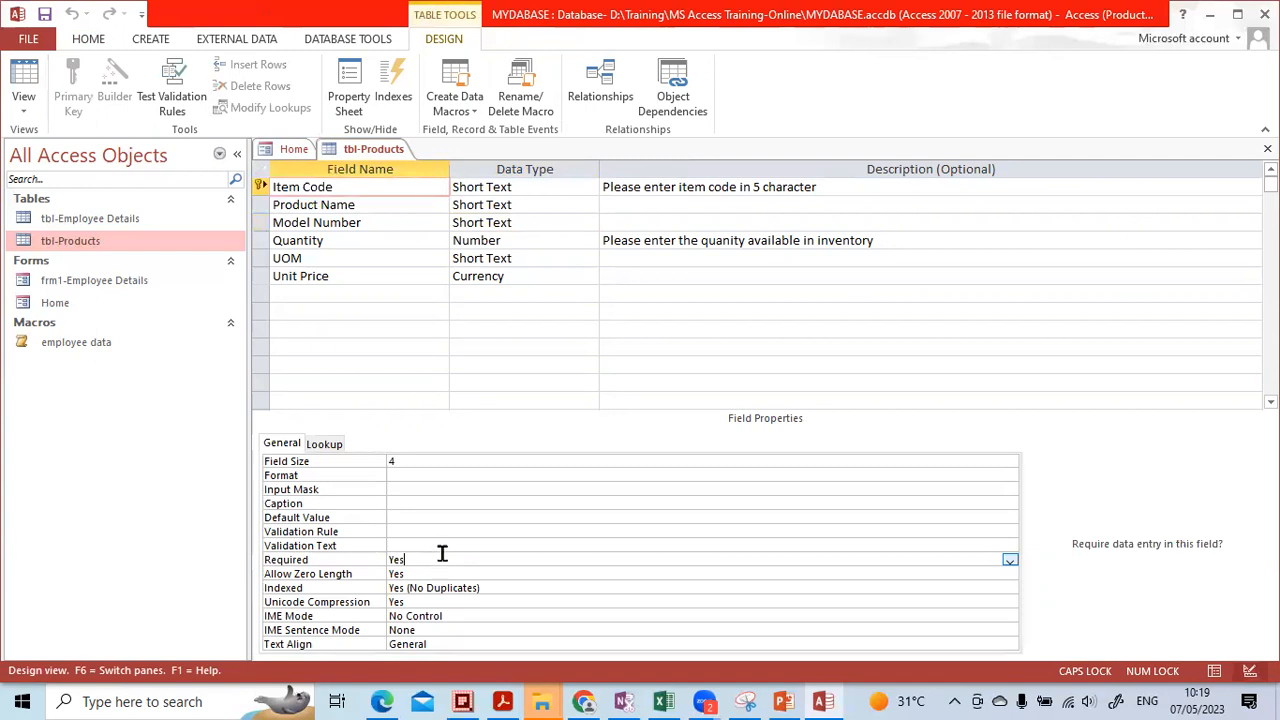
click(498, 587)
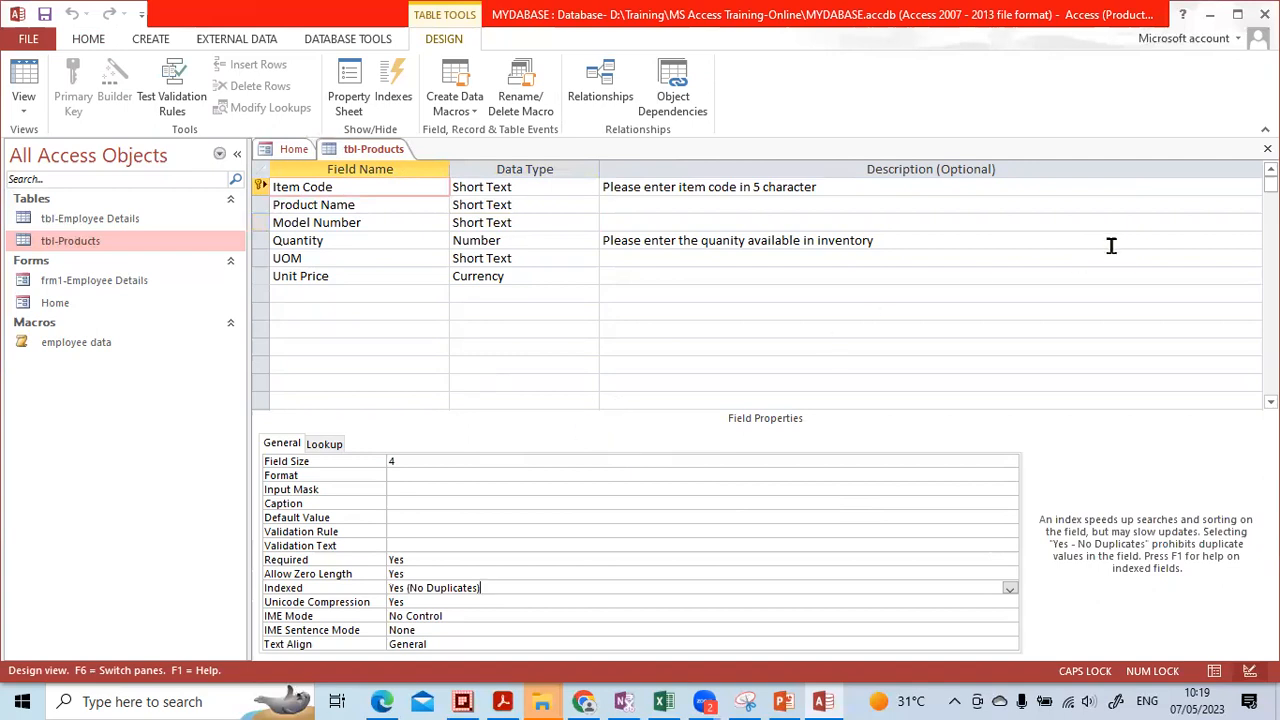
click(1267, 148)
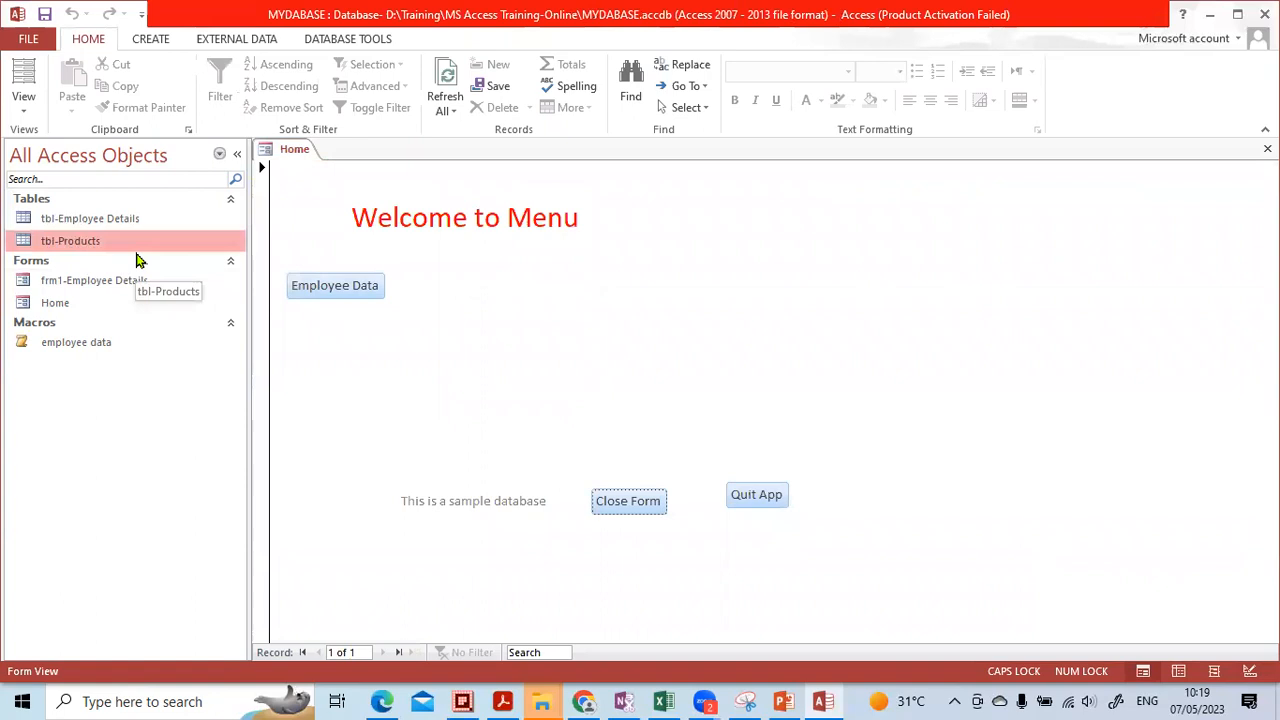
click(783, 701)
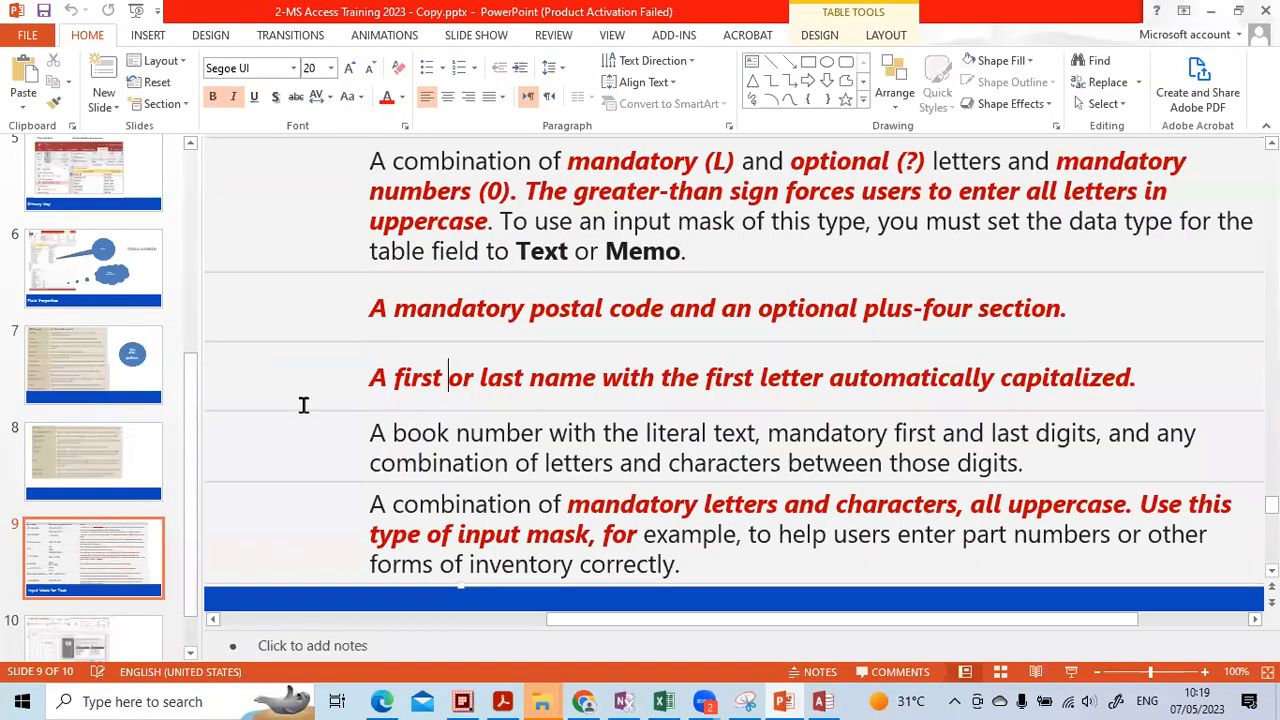
Go to slide 10, 'Command Buttons in Forms', in PowerPoint, then return to Access
scroll(305, 408, down, 5)
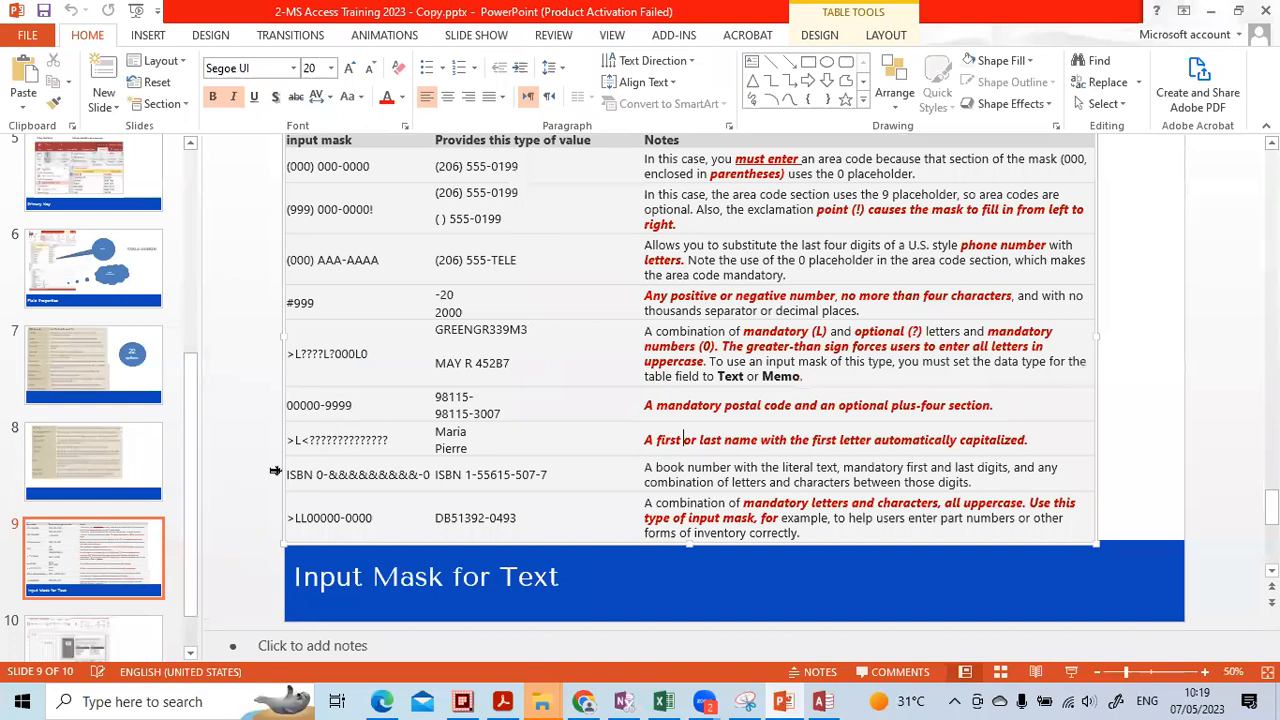
click(115, 555)
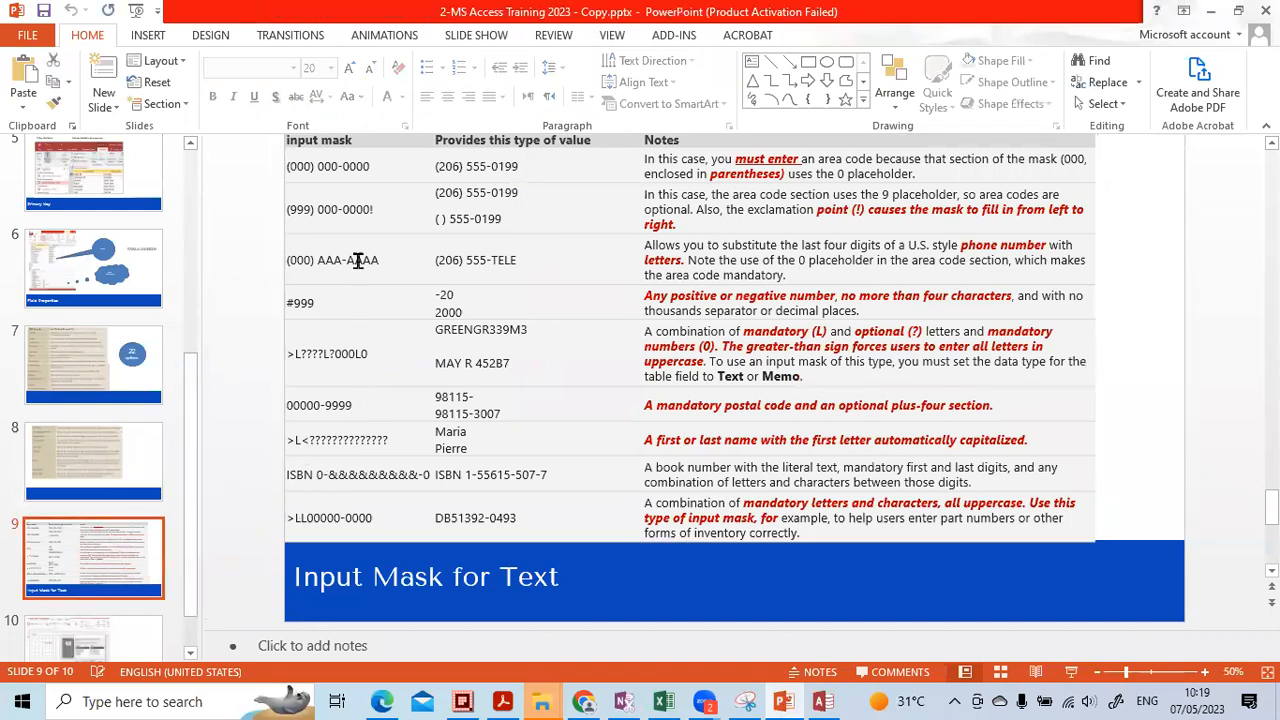
scroll(140, 492, down, 1)
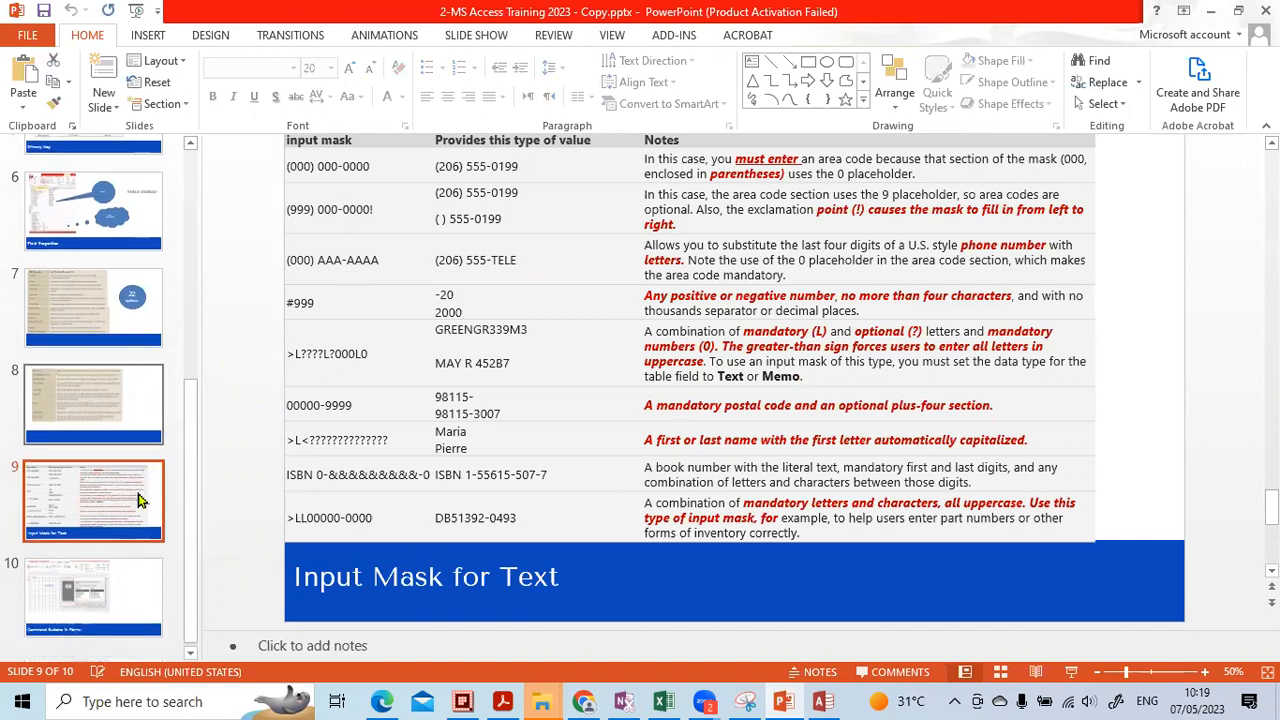
click(92, 585)
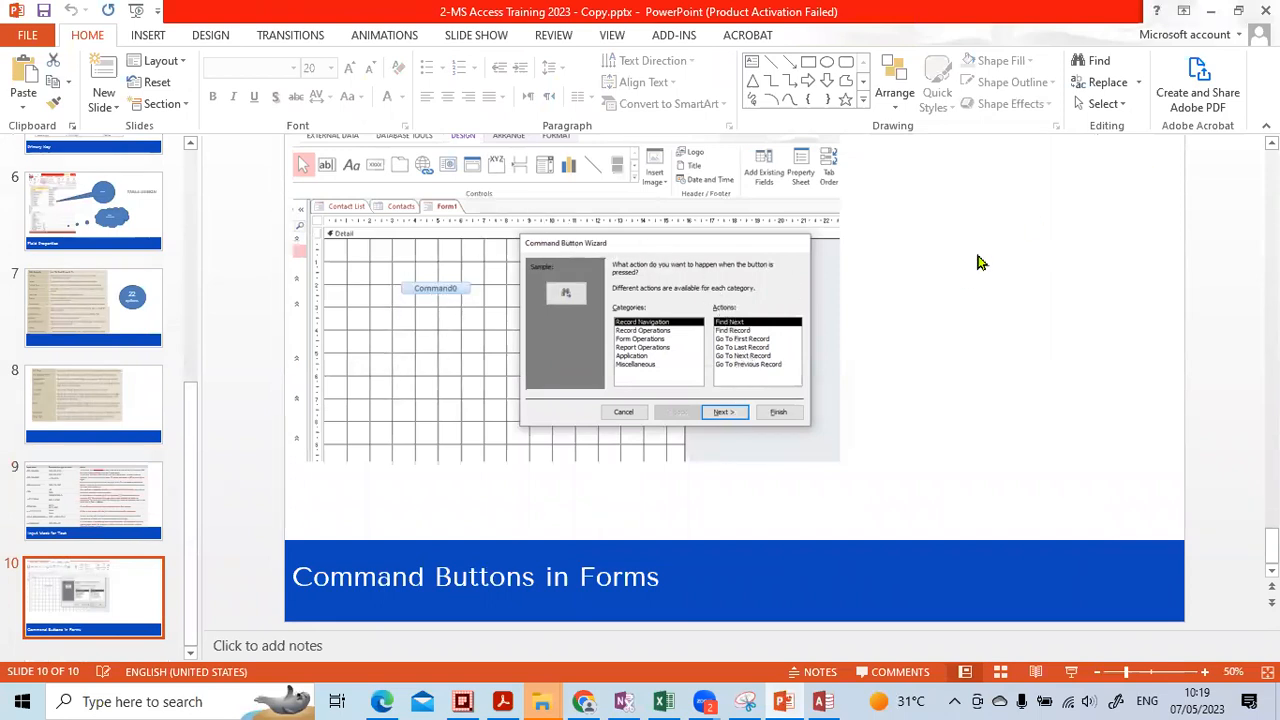
click(823, 701)
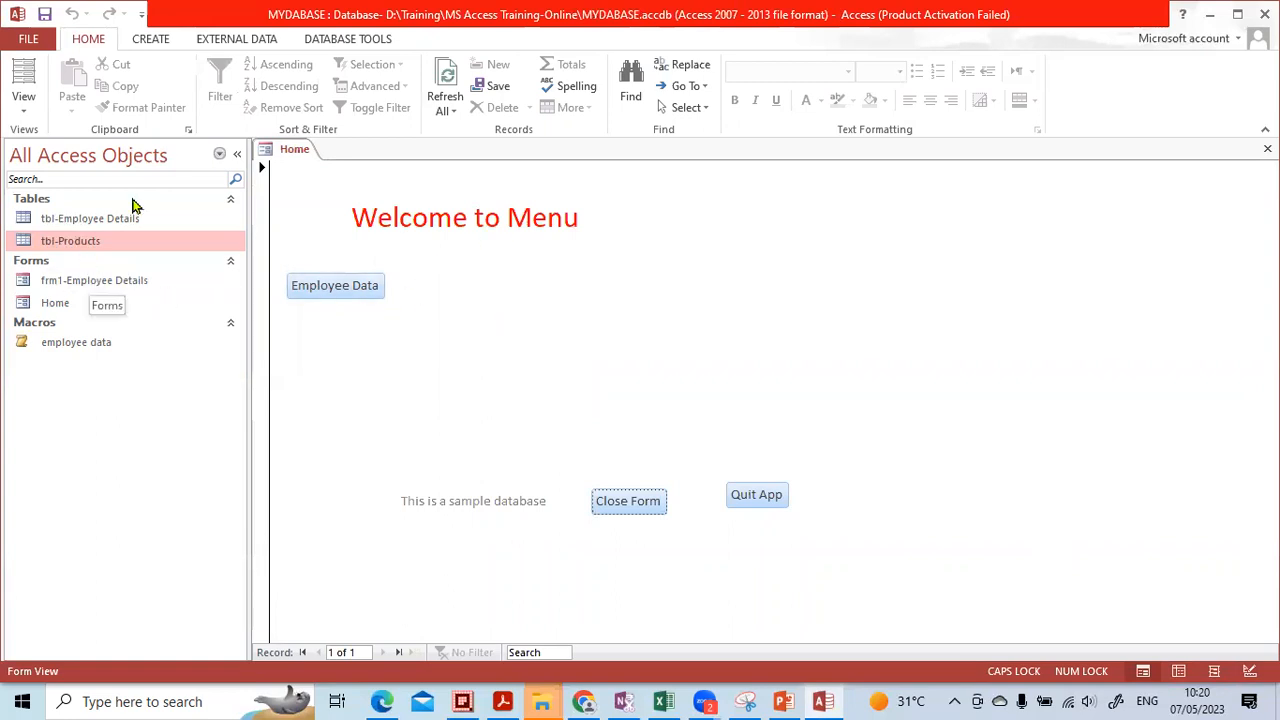
Review the Create tab's commands for making new database objects
click(153, 41)
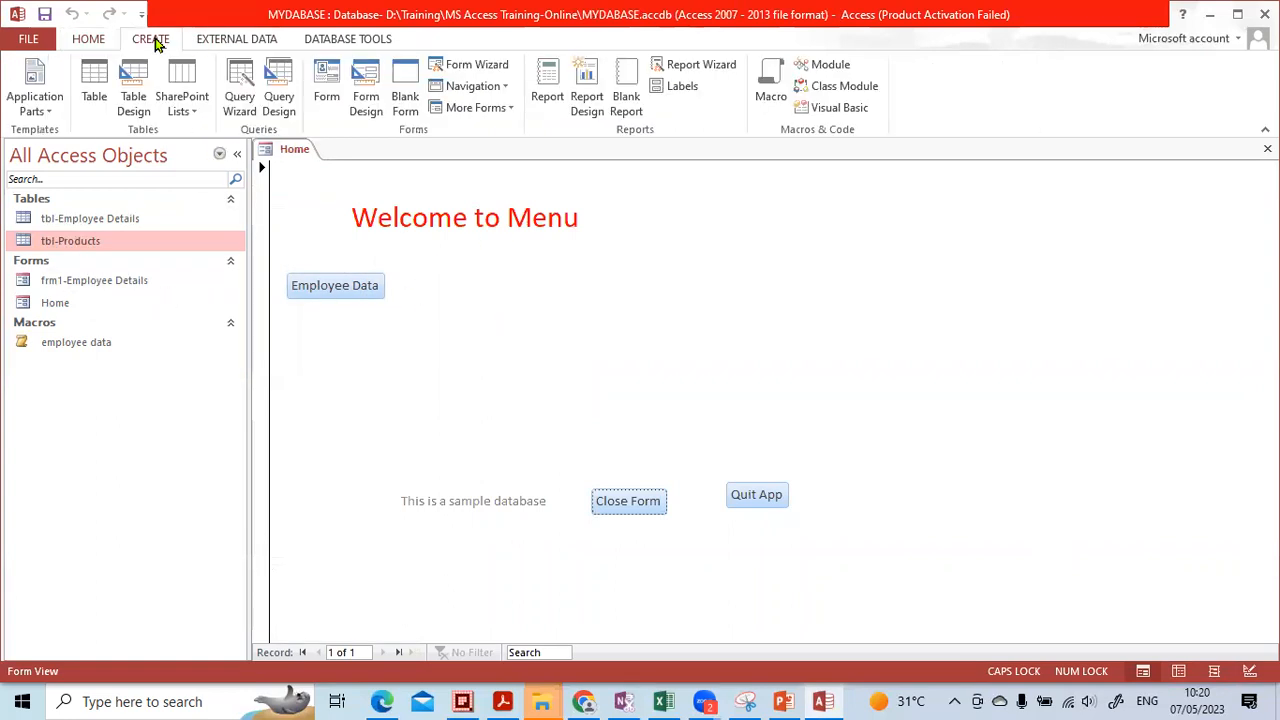
click(595, 609)
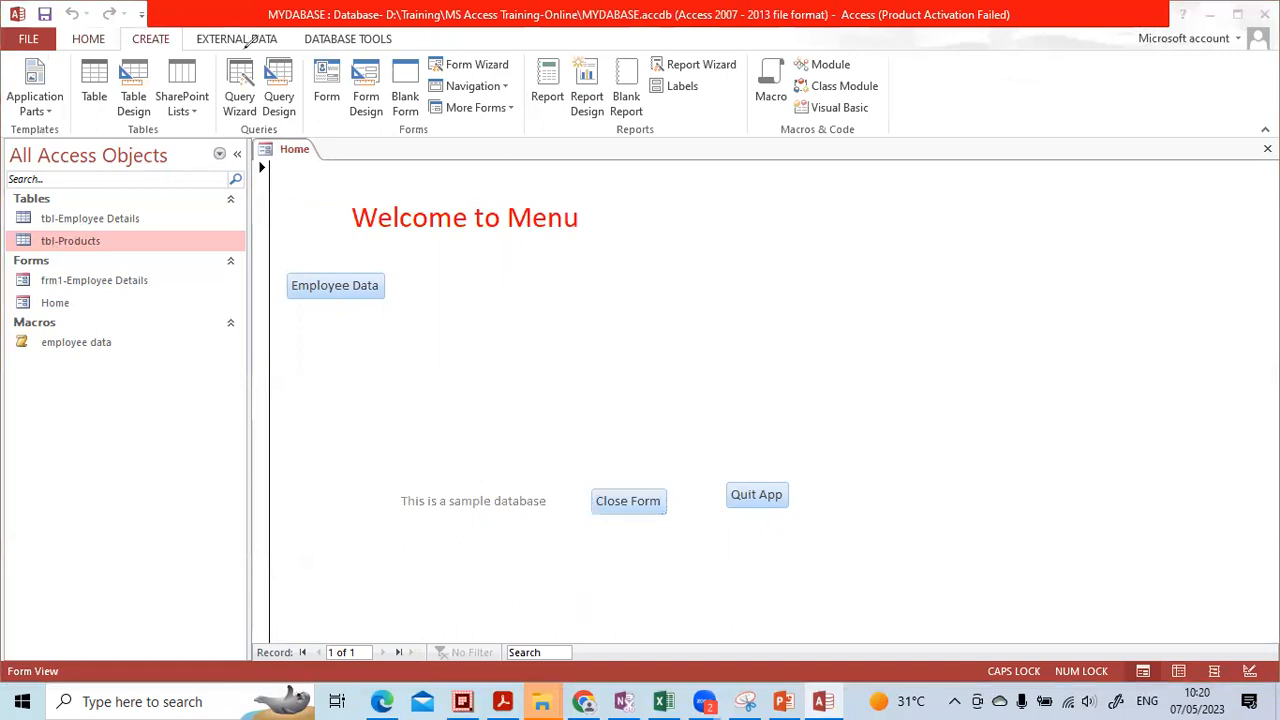
mouse_move(187, 22)
mouse_down()
mouse_move(108, 40)
mouse_move(175, 72)
mouse_move(184, 26)
mouse_up()
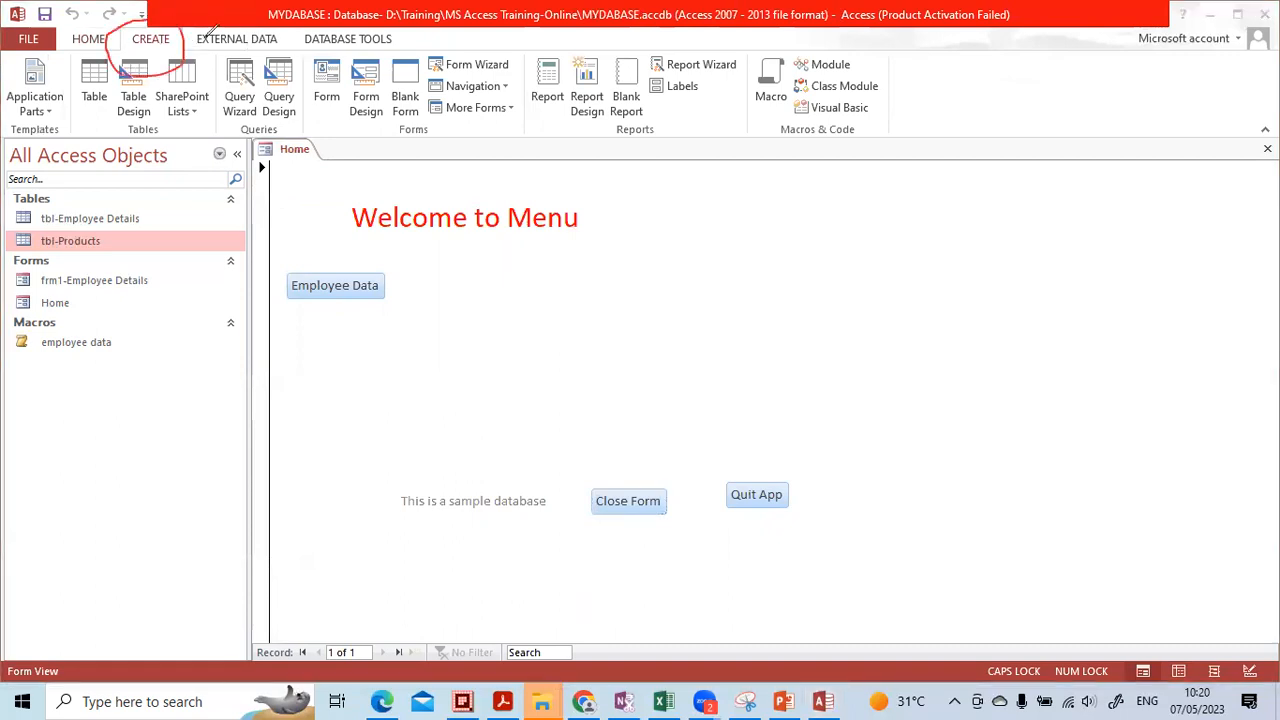
drag(518, 80, 504, 312)
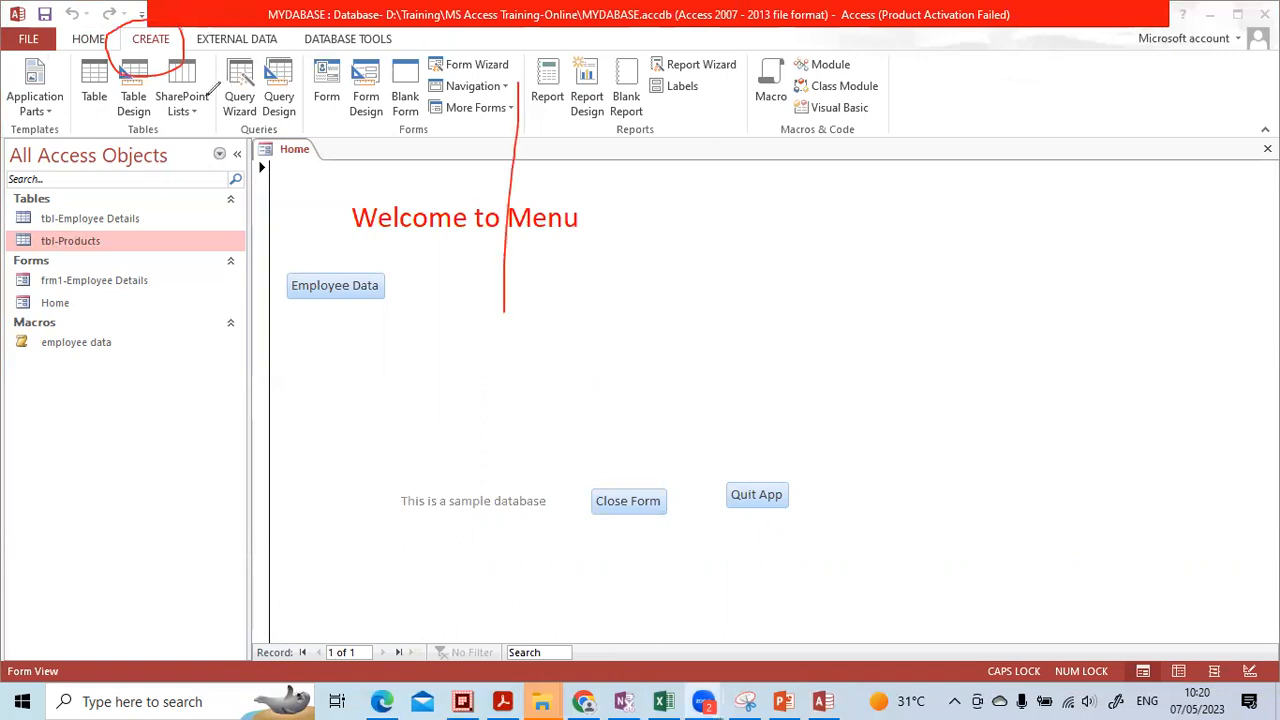
mouse_move(183, 96)
mouse_down()
mouse_move(96, 148)
mouse_move(156, 119)
mouse_move(114, 104)
mouse_move(126, 136)
mouse_move(205, 92)
mouse_up()
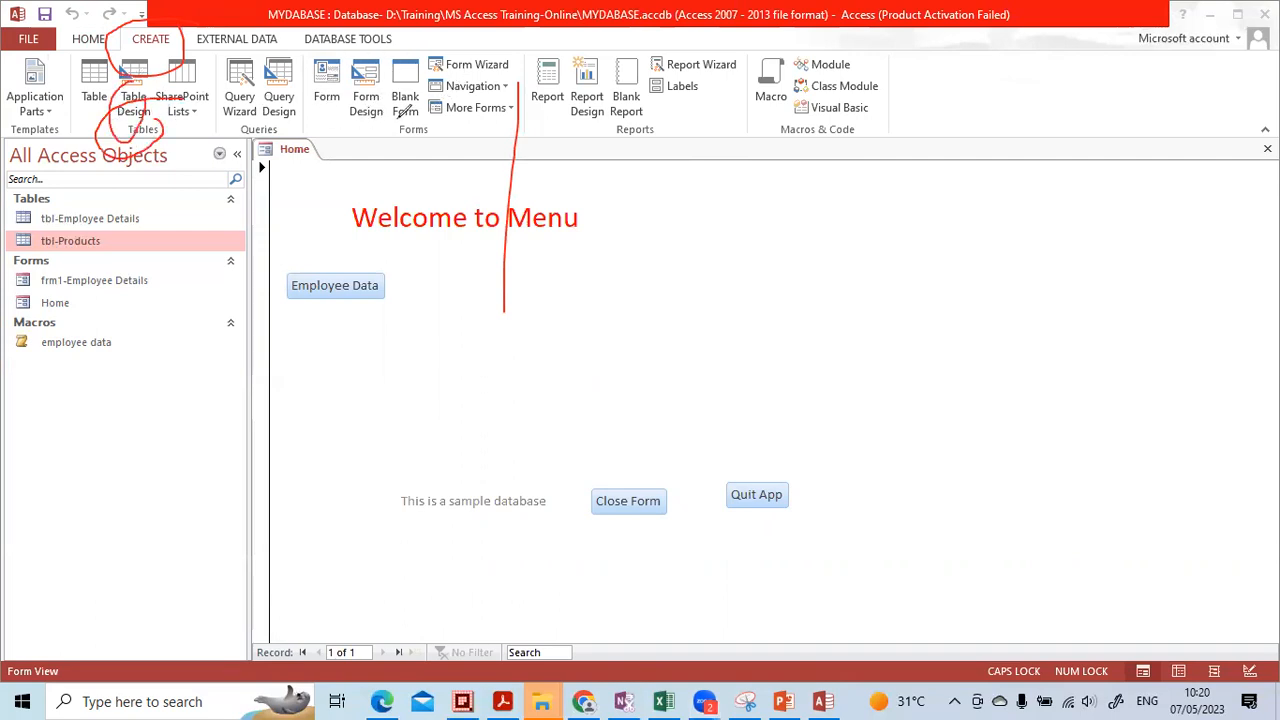
drag(337, 86, 337, 216)
drag(371, 134, 371, 212)
drag(411, 124, 411, 210)
drag(554, 42, 506, 62)
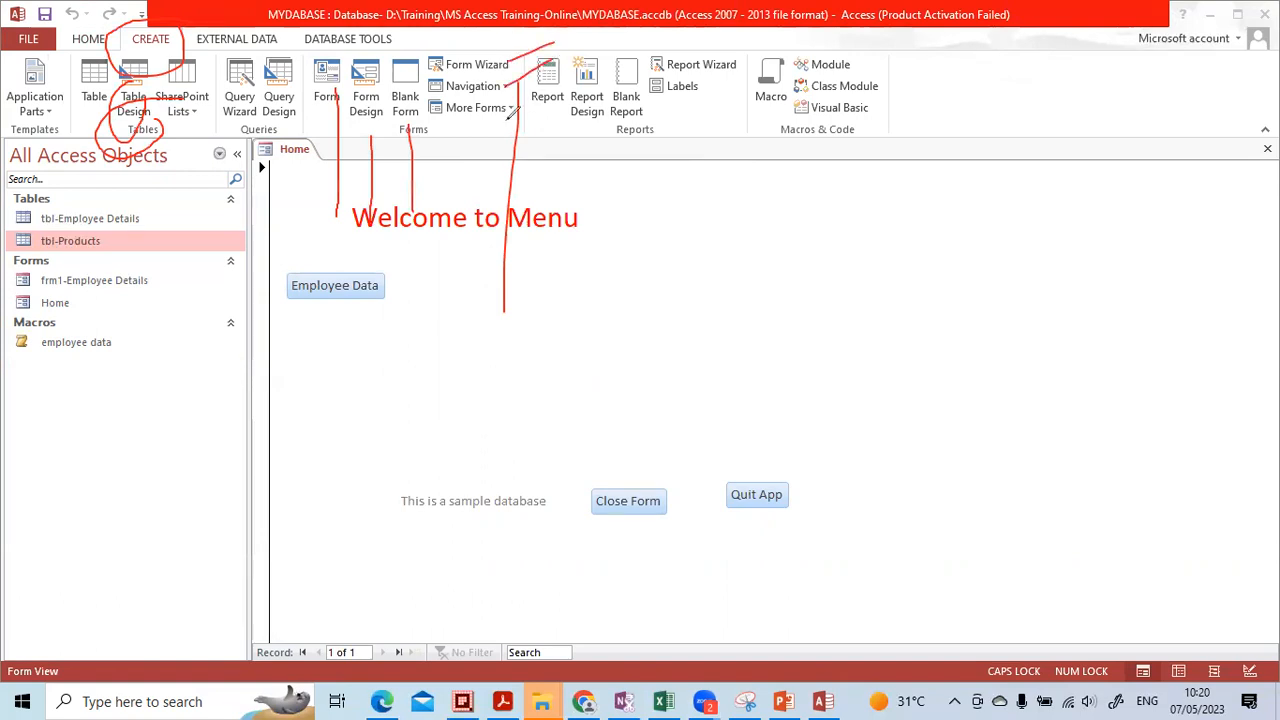
drag(502, 122, 532, 195)
mouse_move(390, 62)
mouse_down()
mouse_move(356, 40)
mouse_move(352, 135)
mouse_move(385, 125)
mouse_move(386, 70)
mouse_up()
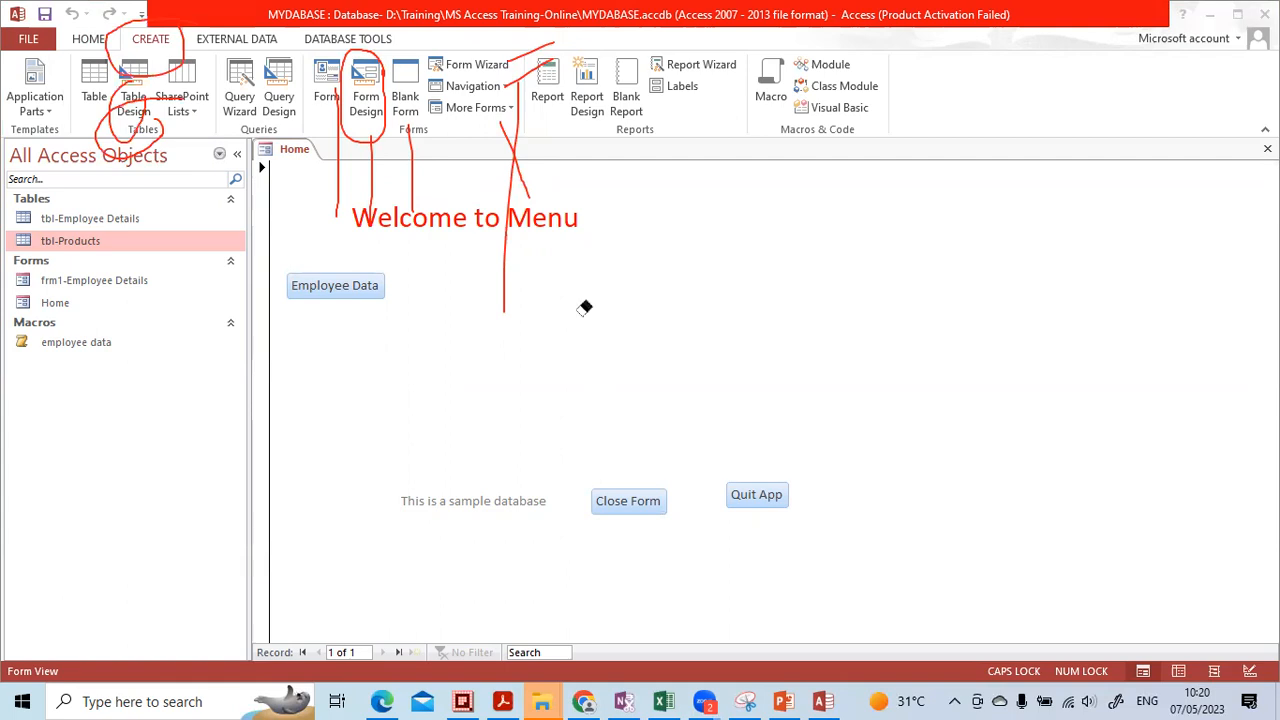
mouse_move(492, 254)
mouse_down()
mouse_move(535, 87)
mouse_move(512, 60)
mouse_move(378, 201)
mouse_move(354, 76)
mouse_move(317, 176)
mouse_move(80, 143)
mouse_move(158, 40)
mouse_up()
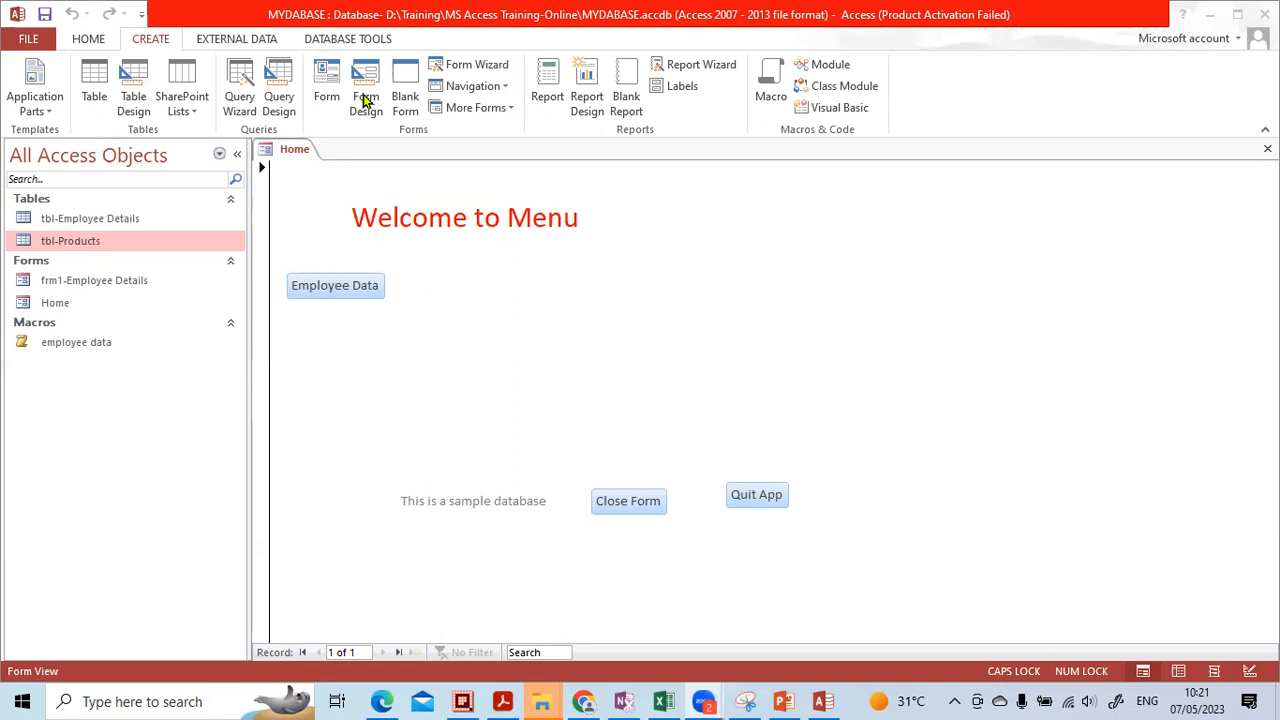
Collapse the ribbon and create a blank form, Form1, in Form Design view
double_click(155, 44)
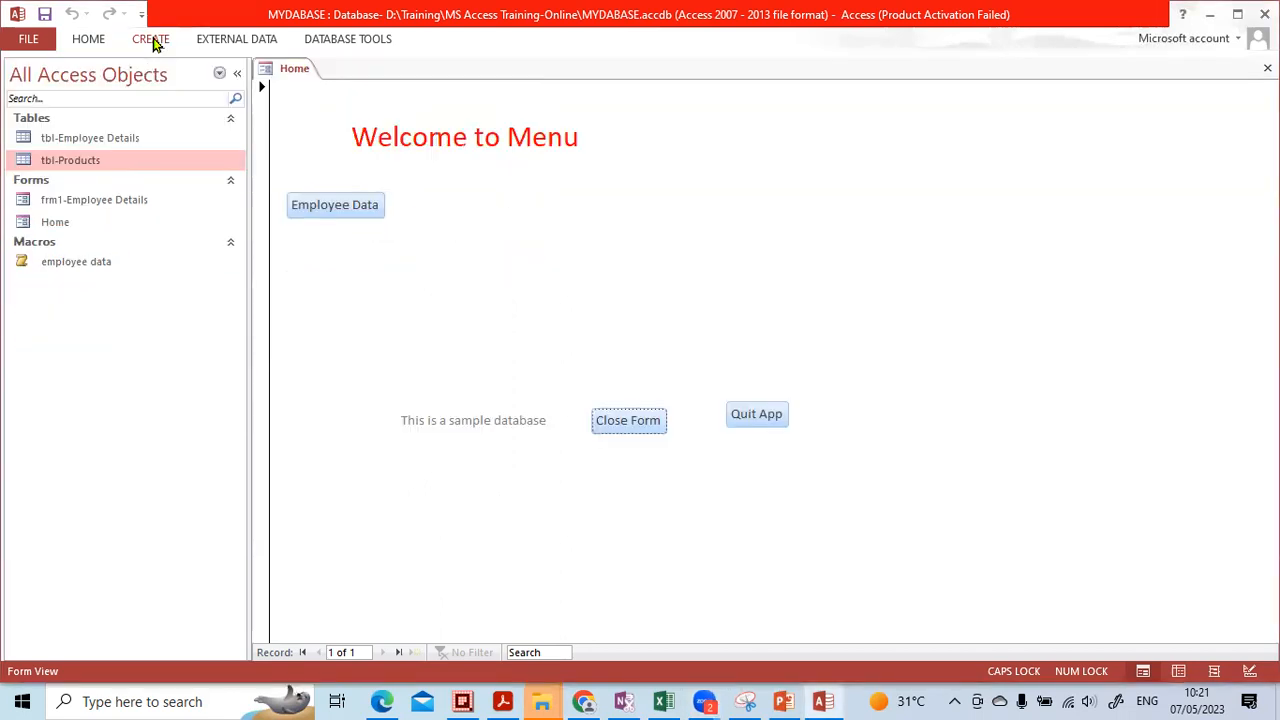
click(155, 44)
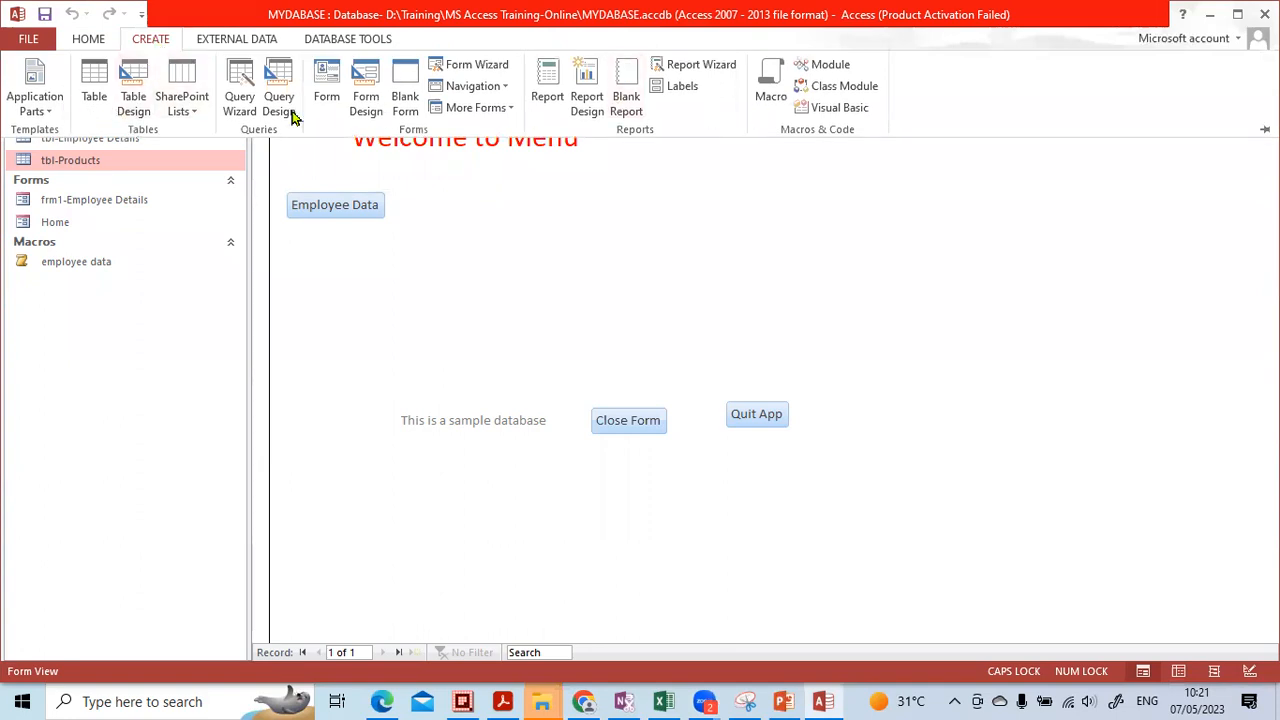
click(366, 98)
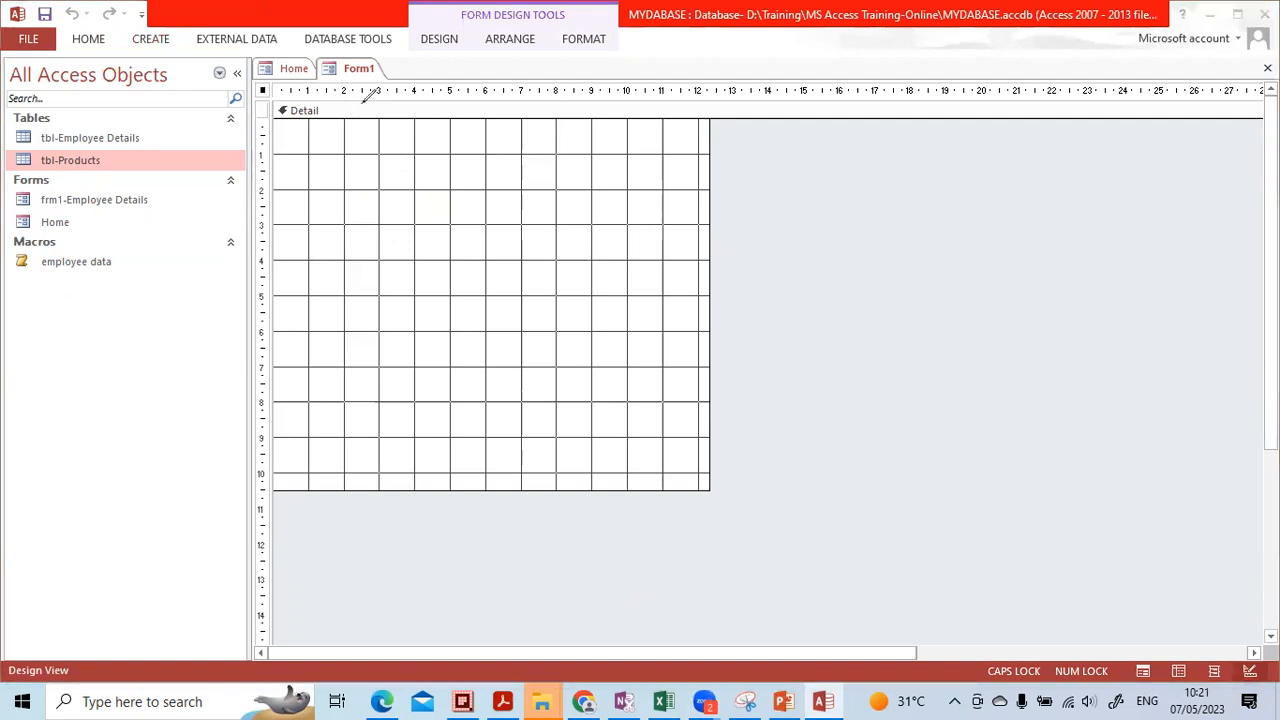
mouse_move(383, 77)
mouse_down()
mouse_move(340, 55)
mouse_move(394, 63)
mouse_move(384, 56)
mouse_up()
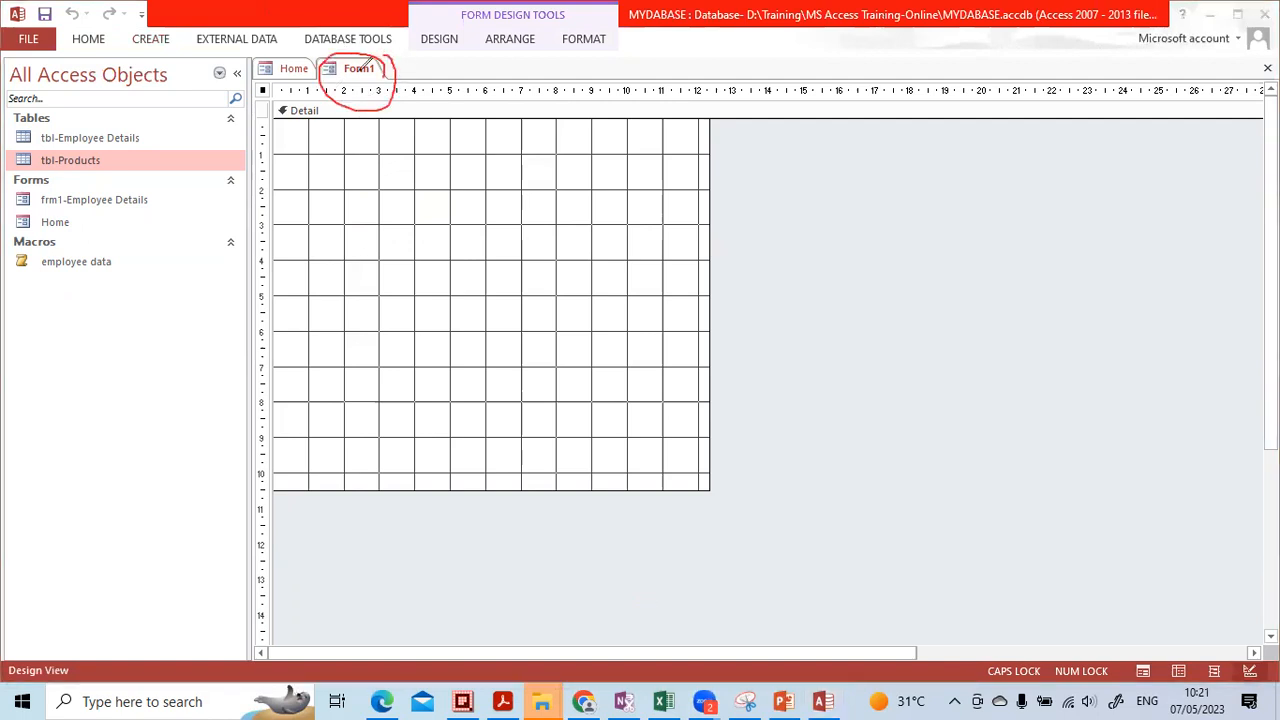
mouse_move(300, 46)
mouse_down()
mouse_move(250, 80)
mouse_move(328, 55)
mouse_move(310, 57)
mouse_up()
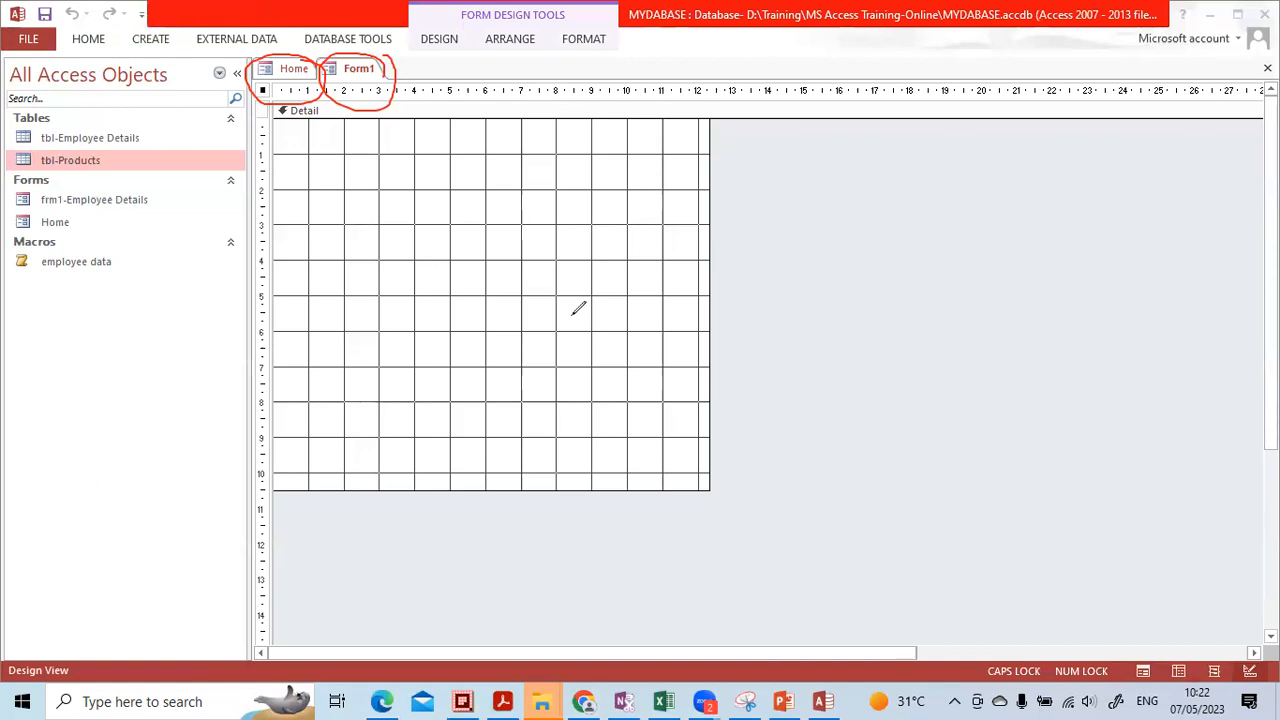
mouse_move(335, 106)
mouse_down()
mouse_move(386, 78)
mouse_move(250, 67)
mouse_up()
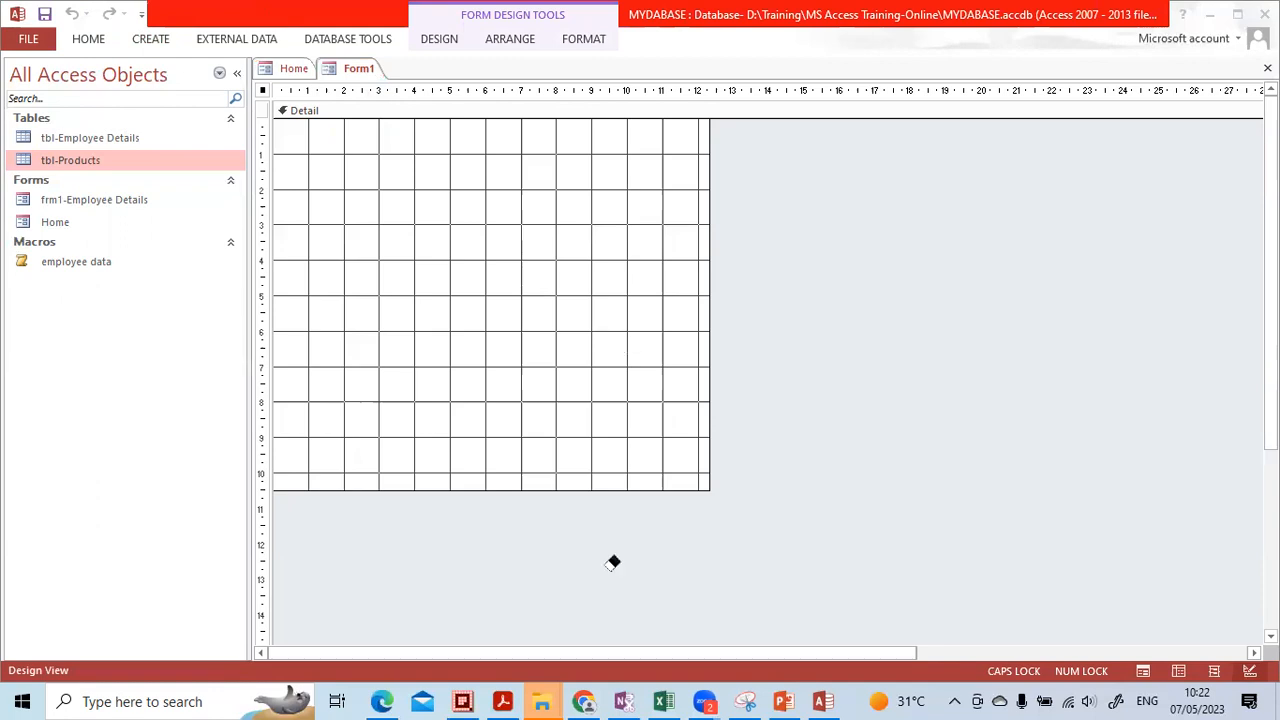
click(438, 258)
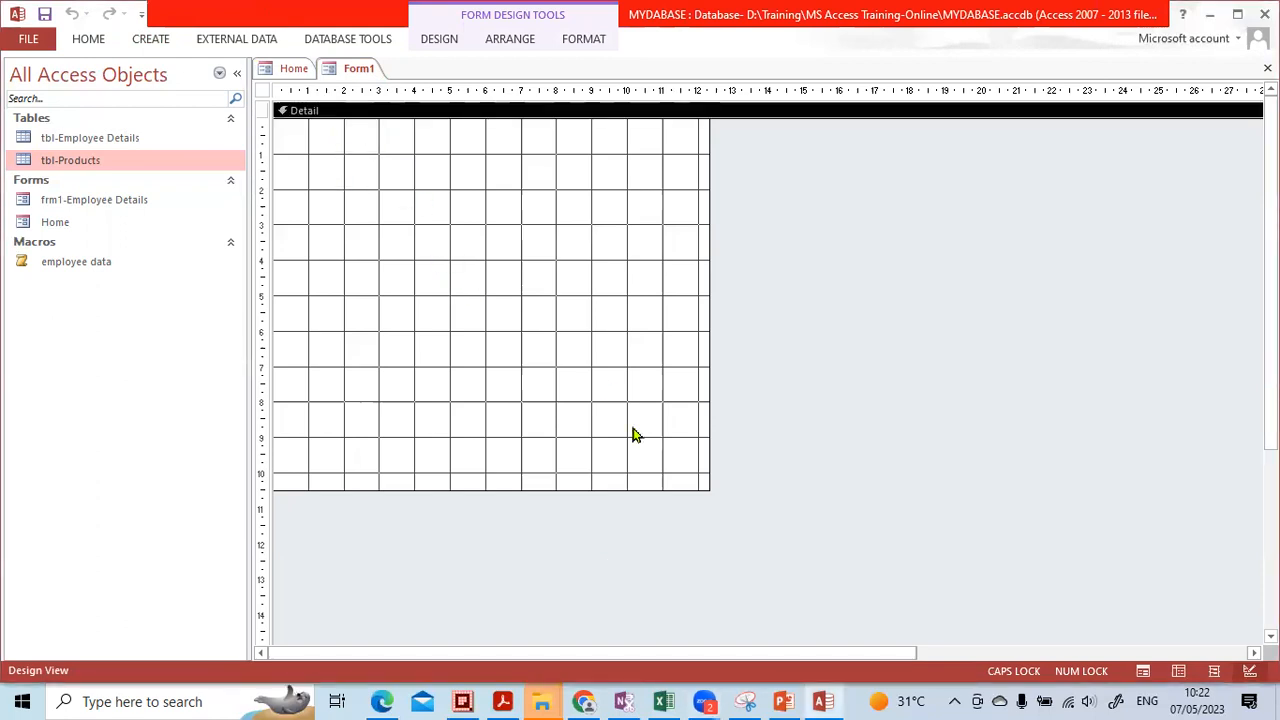
Work over the blank Form1 design area, then return focus to Access
click(671, 588)
mouse_move(332, 101)
mouse_down()
mouse_move(292, 142)
mouse_move(317, 96)
mouse_move(298, 88)
mouse_up()
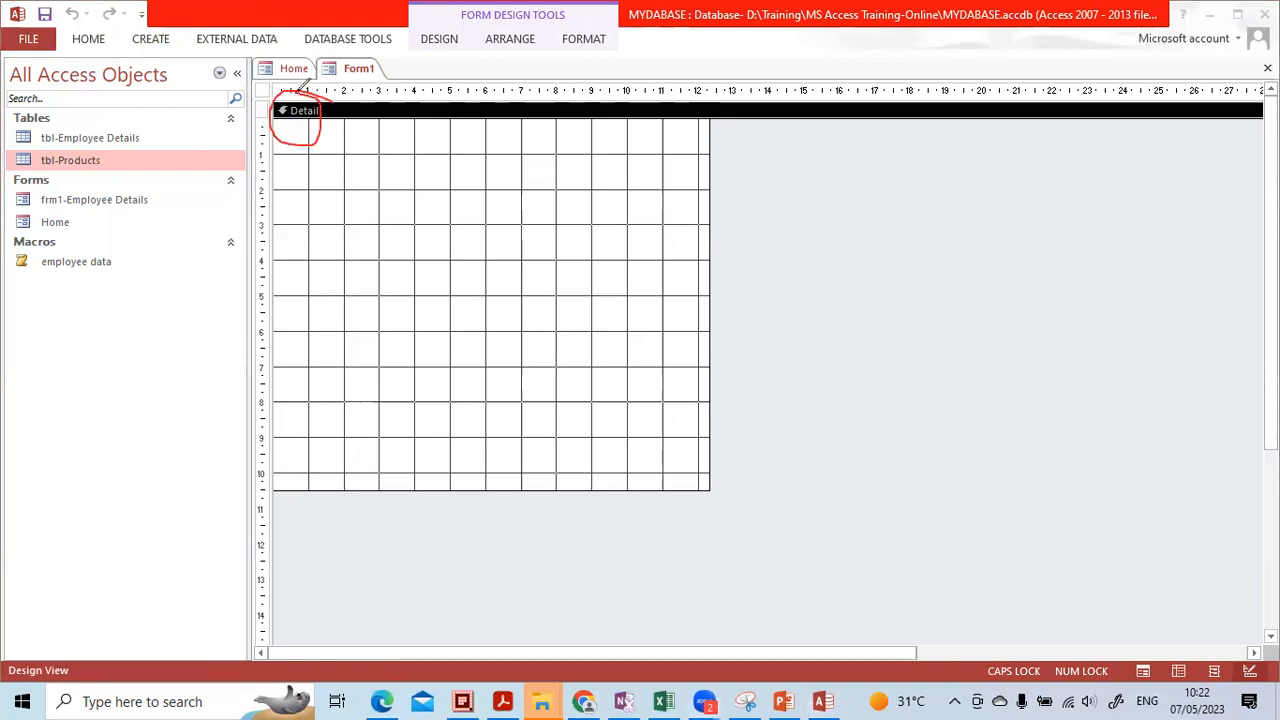
mouse_move(293, 499)
mouse_down()
mouse_move(566, 497)
mouse_move(668, 530)
mouse_move(274, 535)
mouse_move(276, 492)
mouse_up()
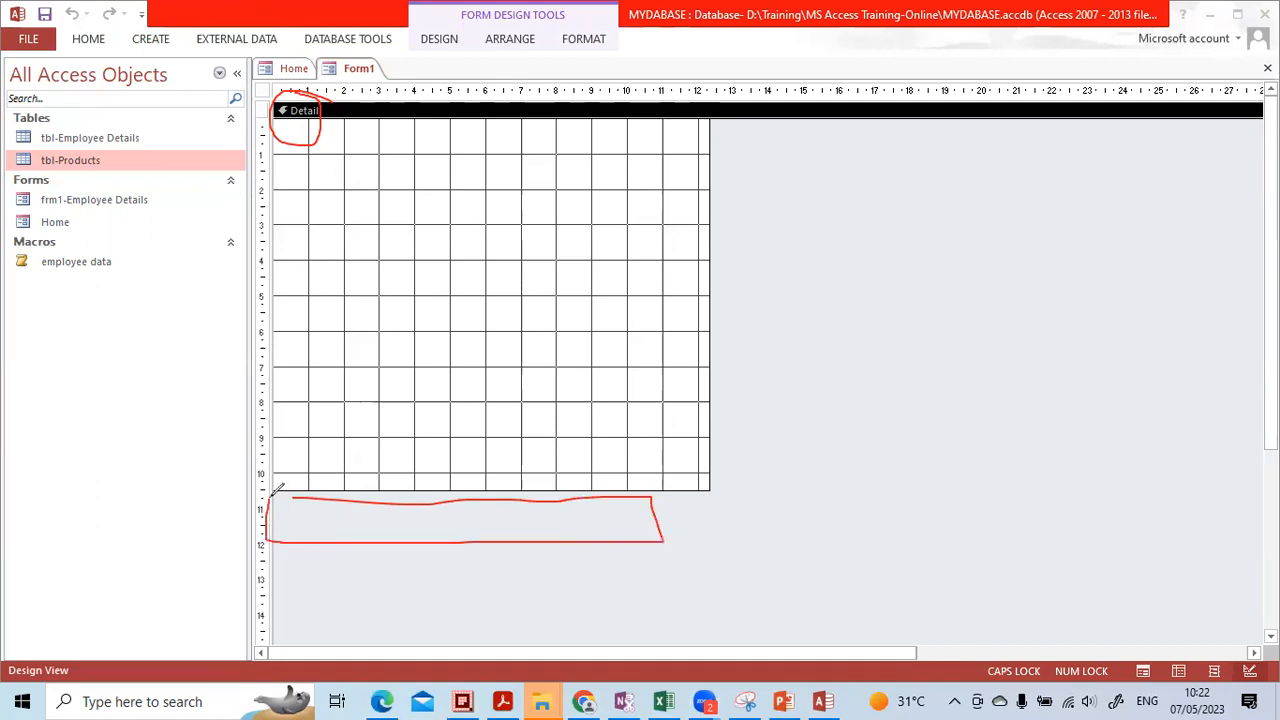
mouse_move(266, 90)
mouse_down()
mouse_move(438, 88)
mouse_move(479, 104)
mouse_move(242, 104)
mouse_up()
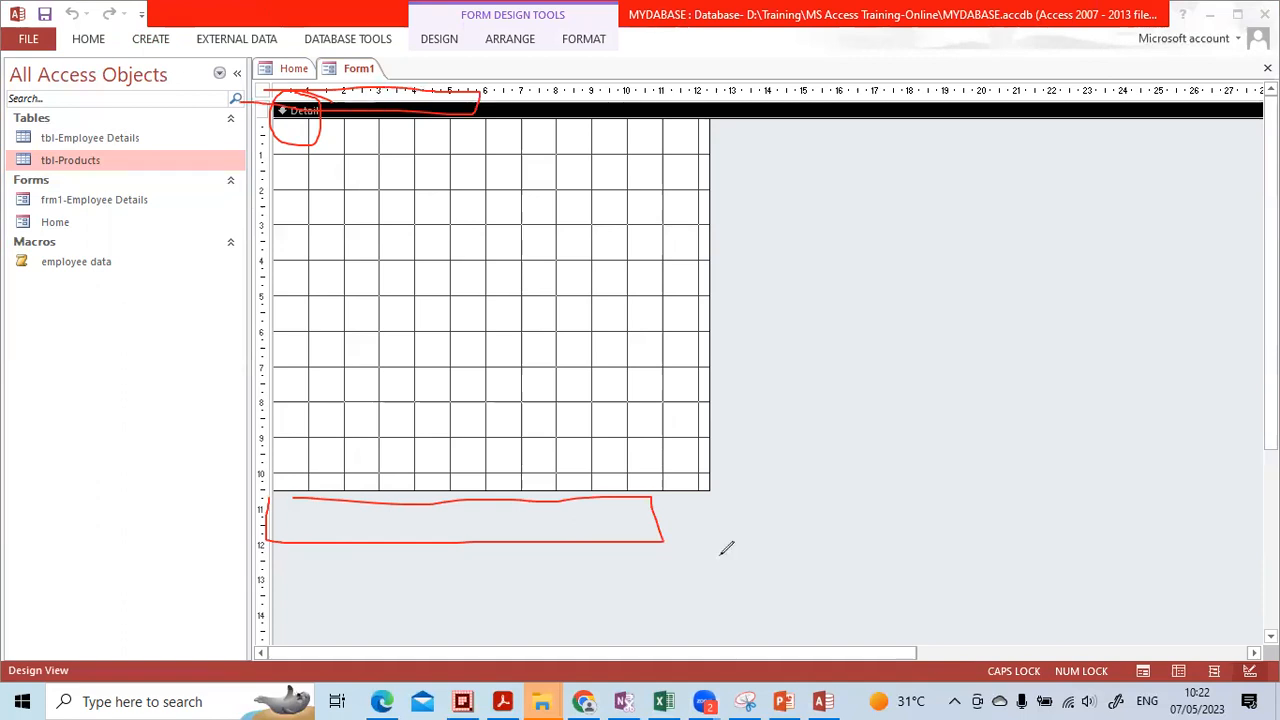
mouse_move(319, 149)
mouse_down()
mouse_move(437, 105)
mouse_move(390, 106)
mouse_up()
drag(277, 520, 601, 489)
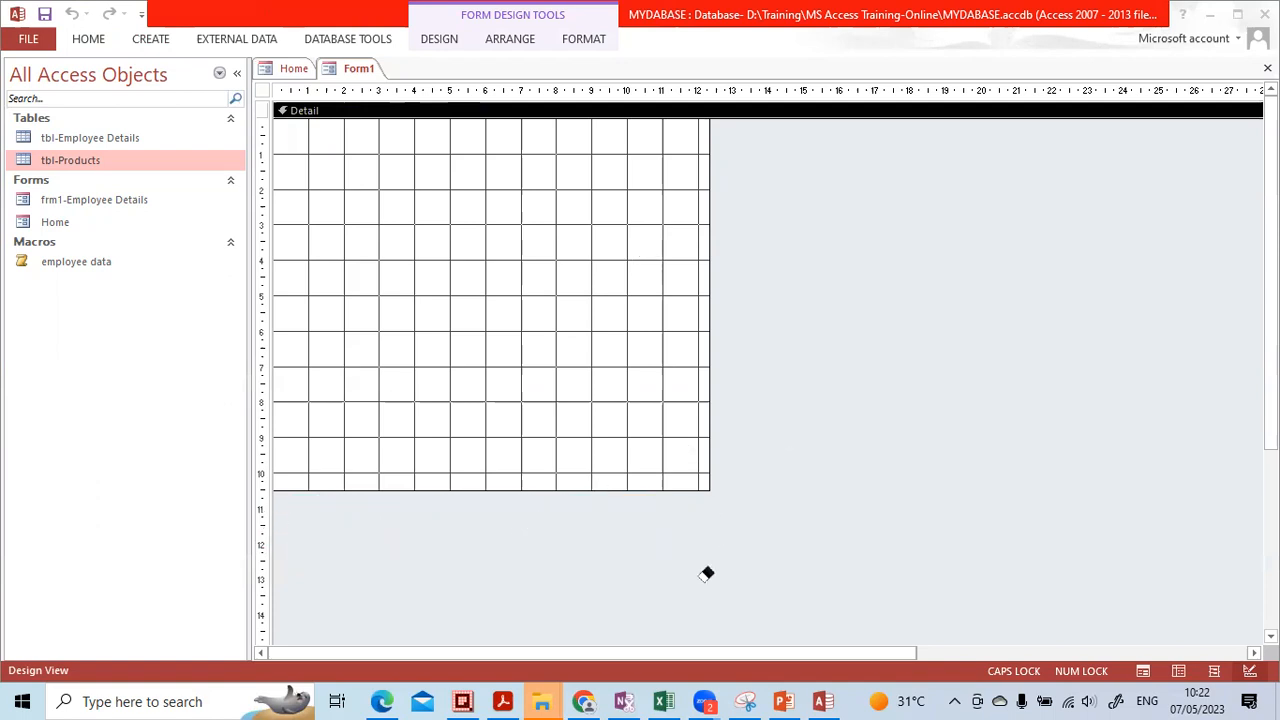
click(648, 687)
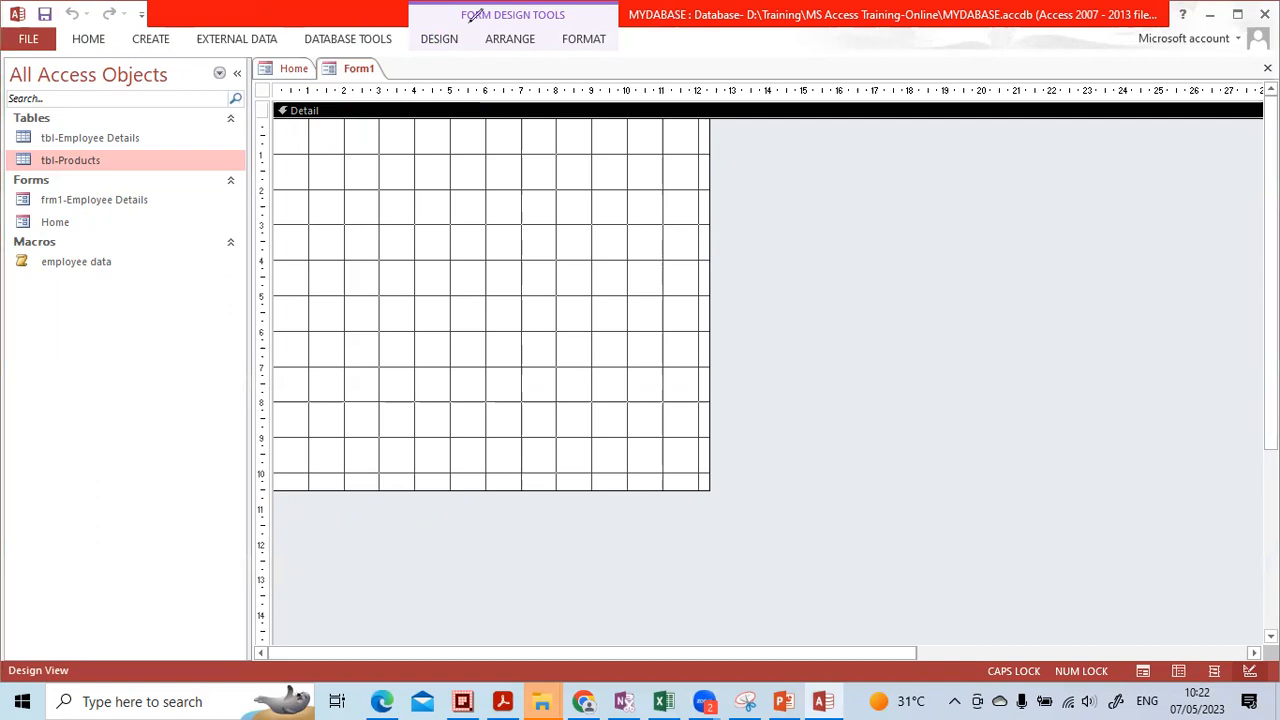
Display the Form Design Tools Design tab's Controls group
mouse_move(466, 13)
mouse_down()
mouse_move(468, 68)
mouse_move(466, 12)
mouse_move(427, 15)
mouse_up()
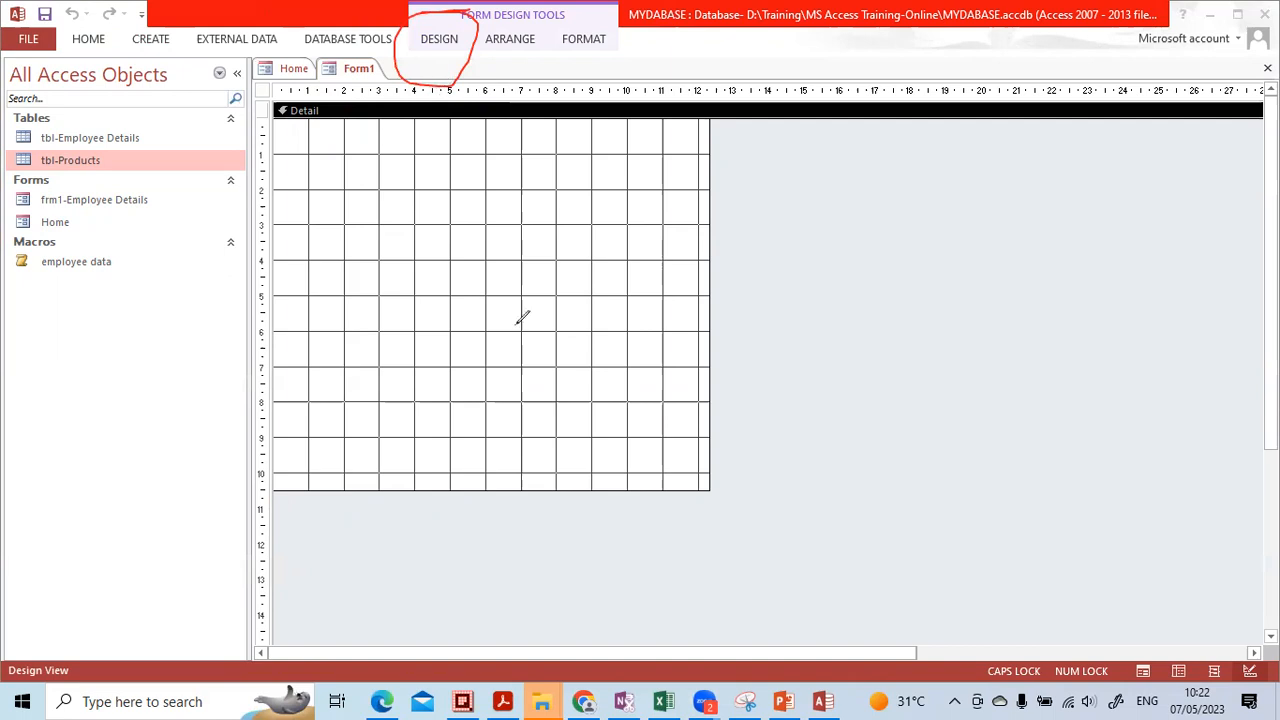
click(432, 38)
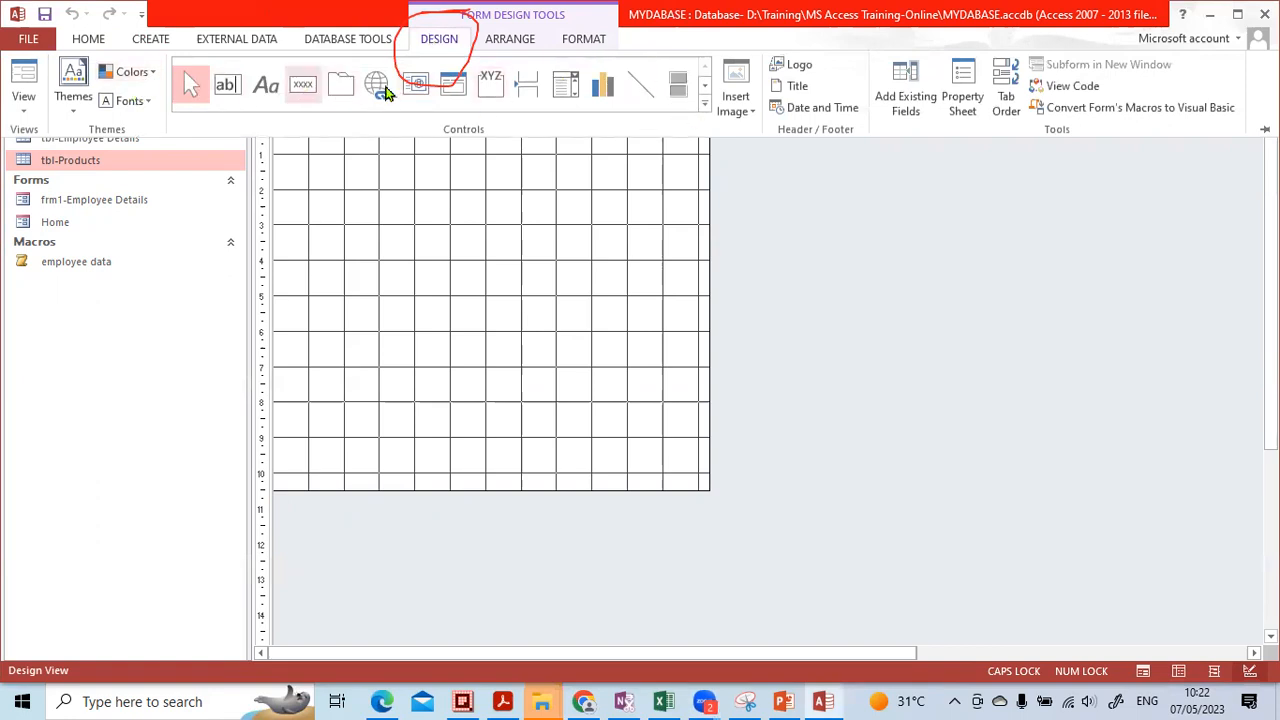
click(651, 596)
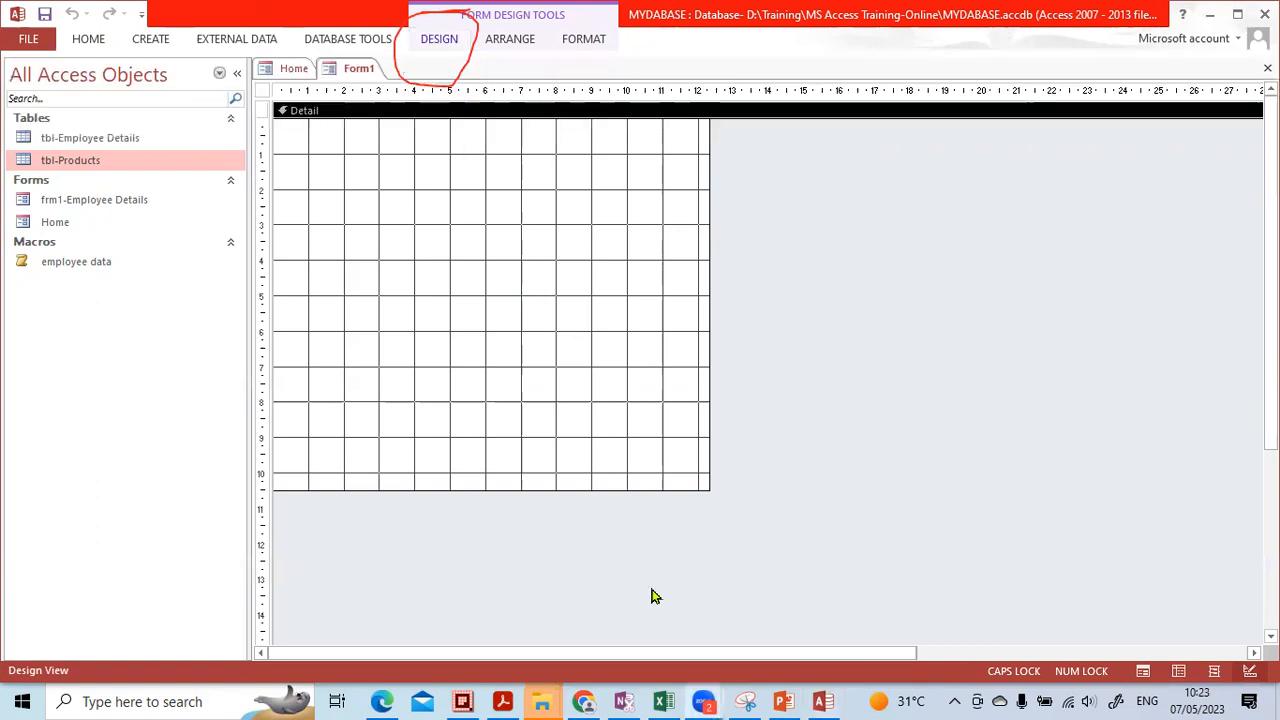
drag(384, 34, 431, 60)
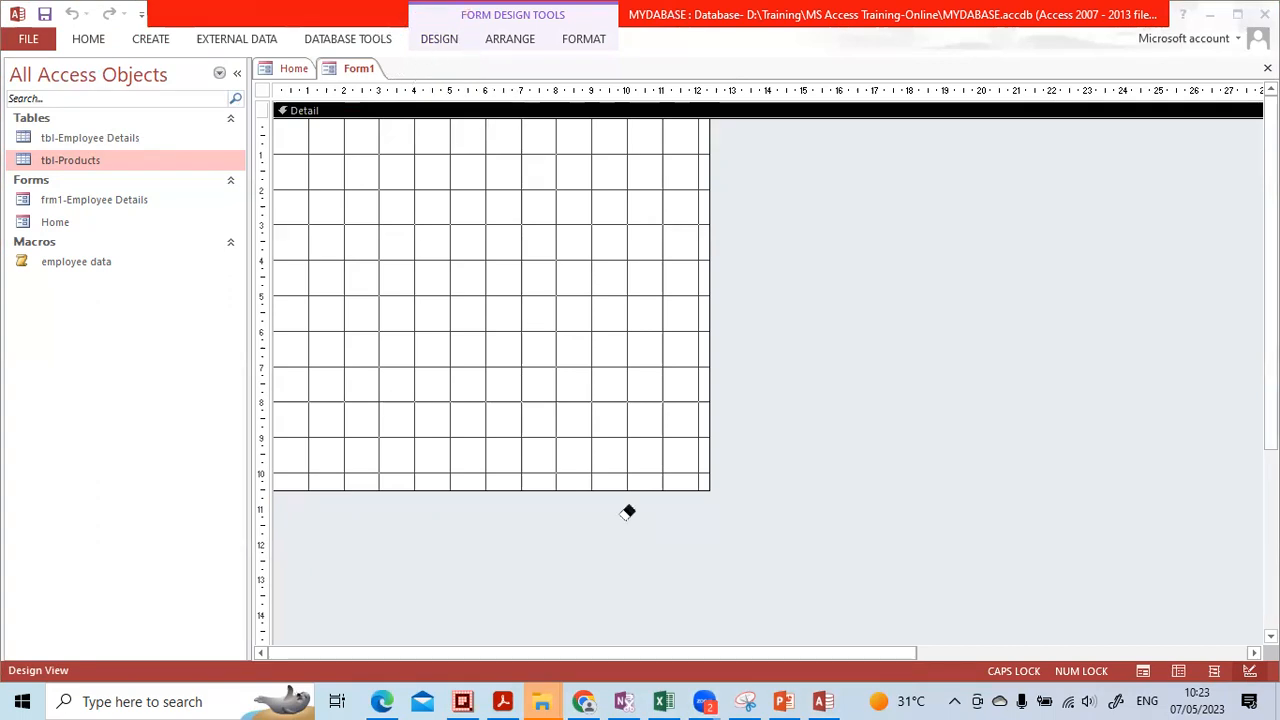
click(441, 41)
click(440, 40)
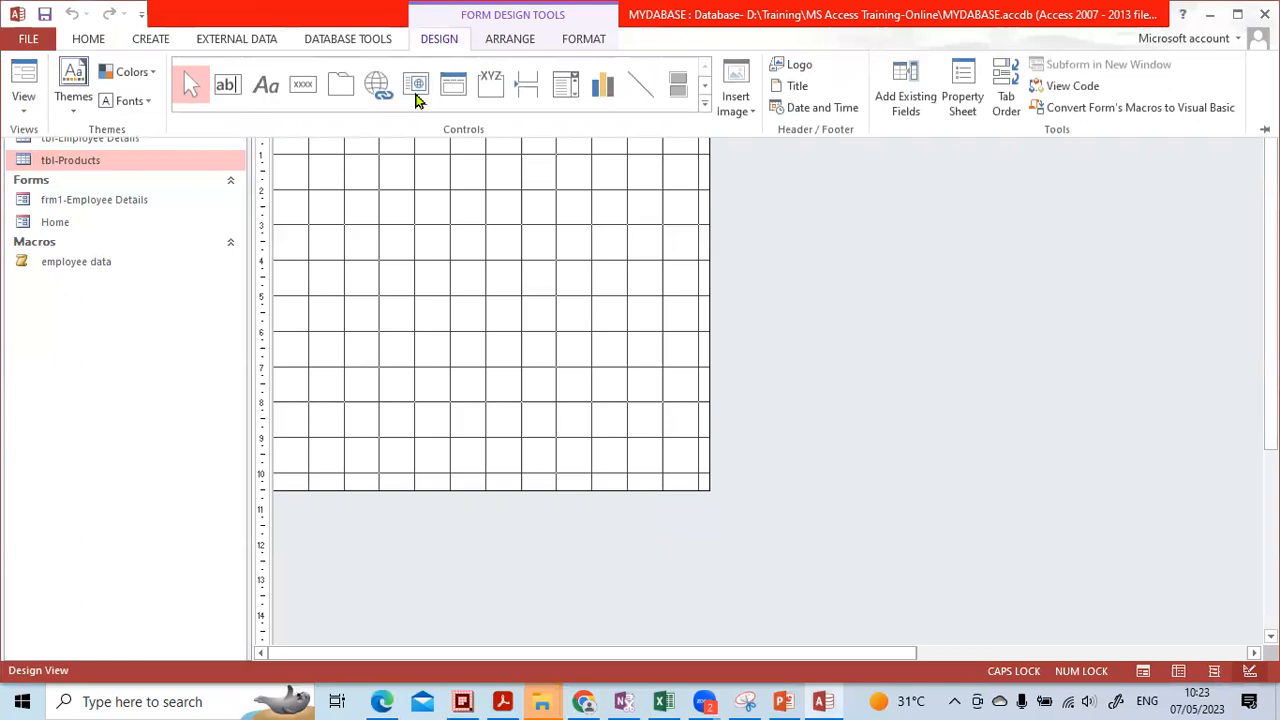
click(614, 573)
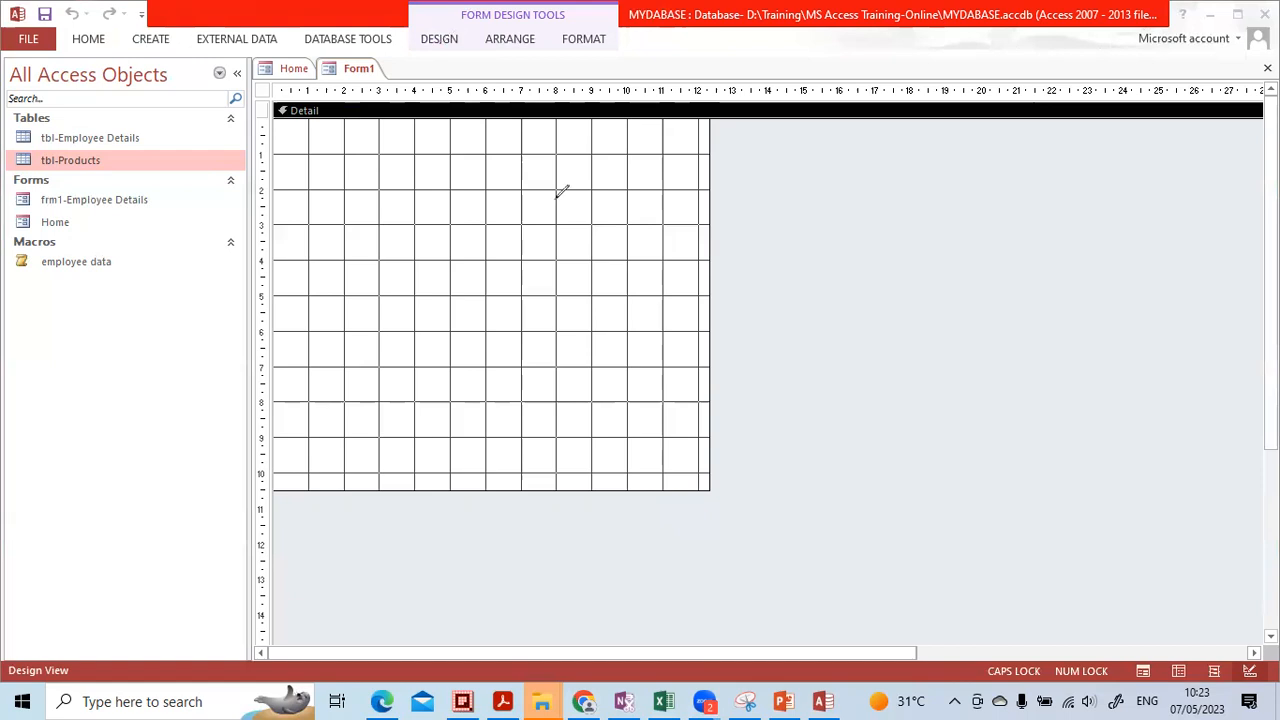
click(435, 39)
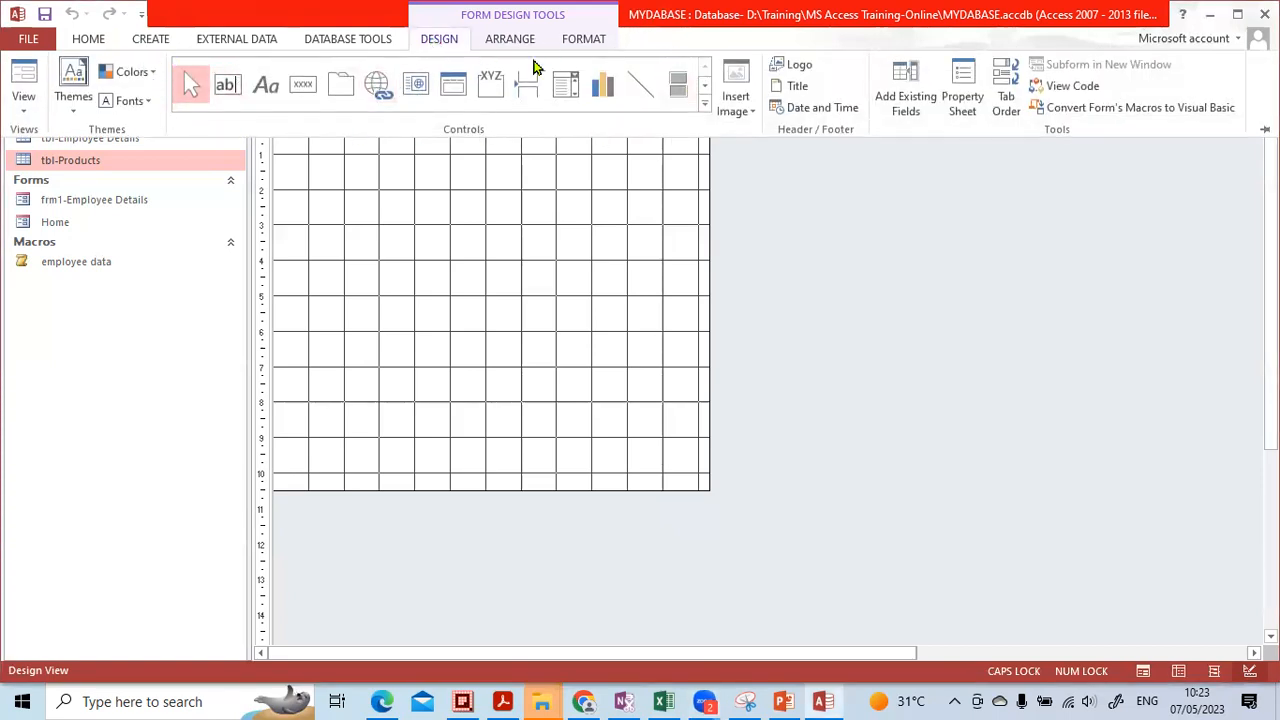
Add a label reading 'Products Entry Form' on the Form1 grid
click(267, 92)
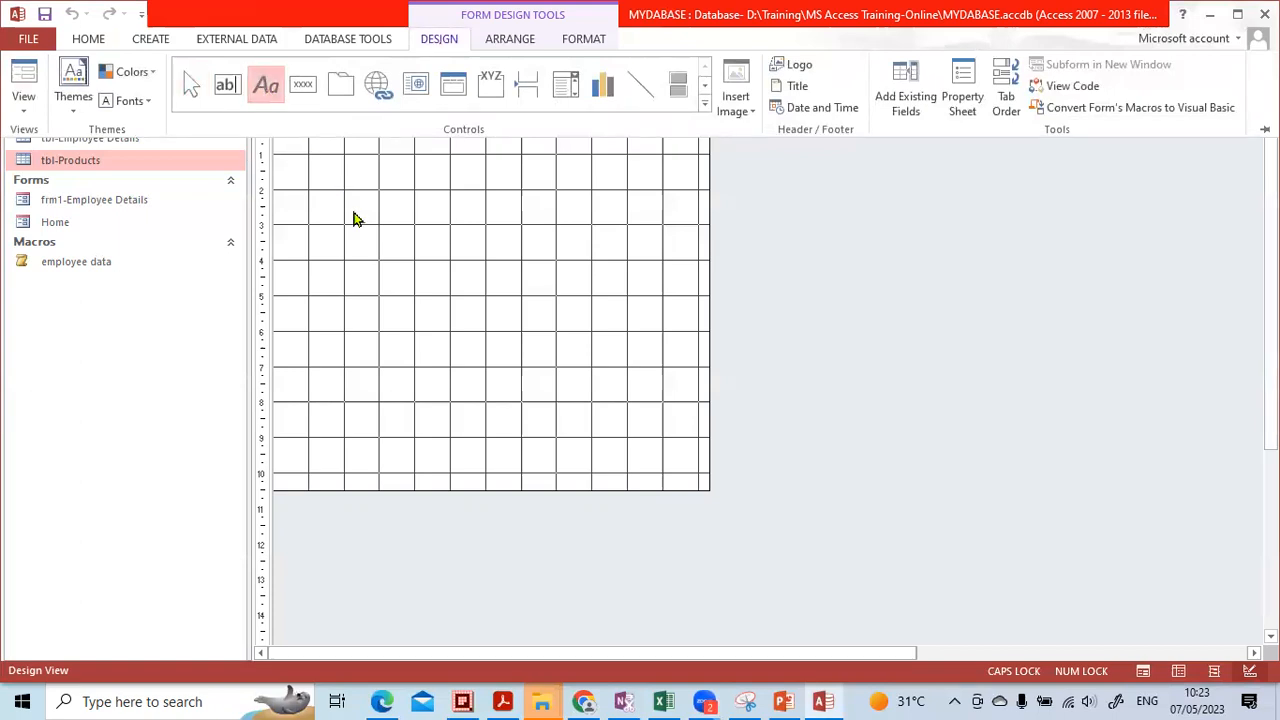
click(356, 191)
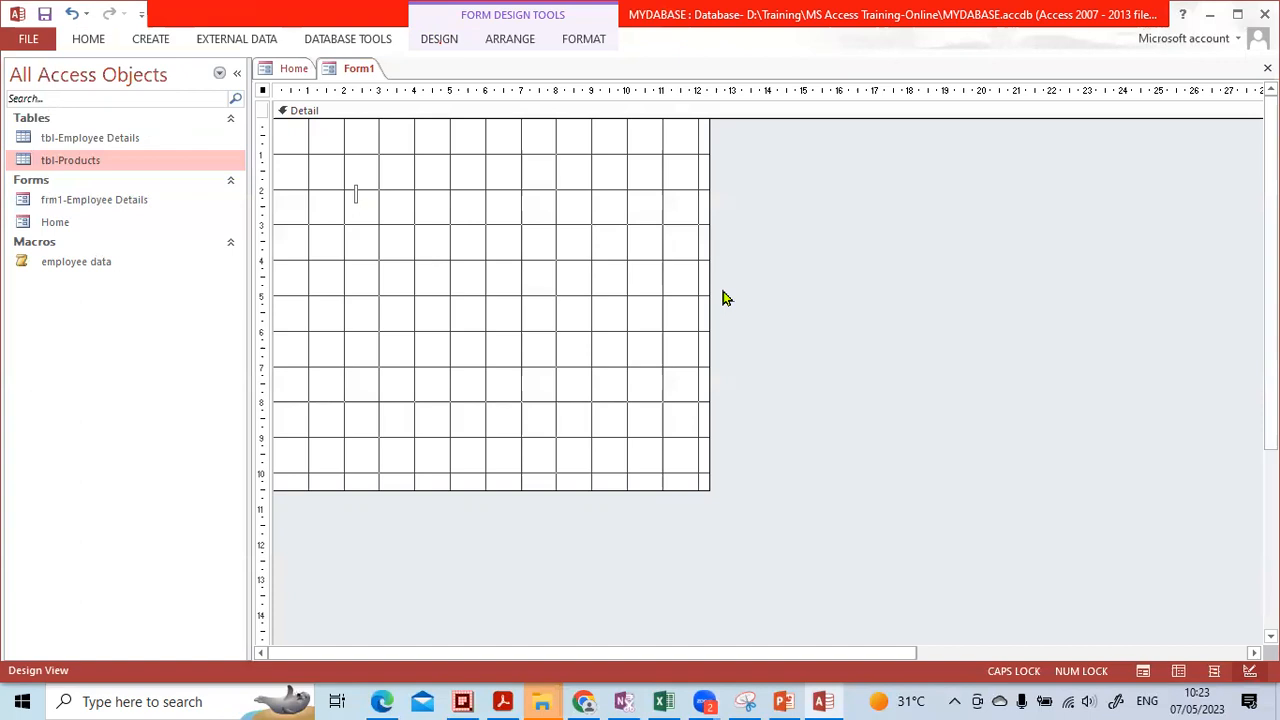
key(Caps_Lock)
text(p)
key(Caps_Lock)
text(ROD)
key(BackSpace)
key(BackSpace)
text(P)
key(Caps_Lock)
text(roduct)
key(Caps_Lock)
text(s E)
key(Caps_Lock)
text(ntry F)
key(Caps_Lock)
text(F)
key(Caps_Lock)
text(orm)
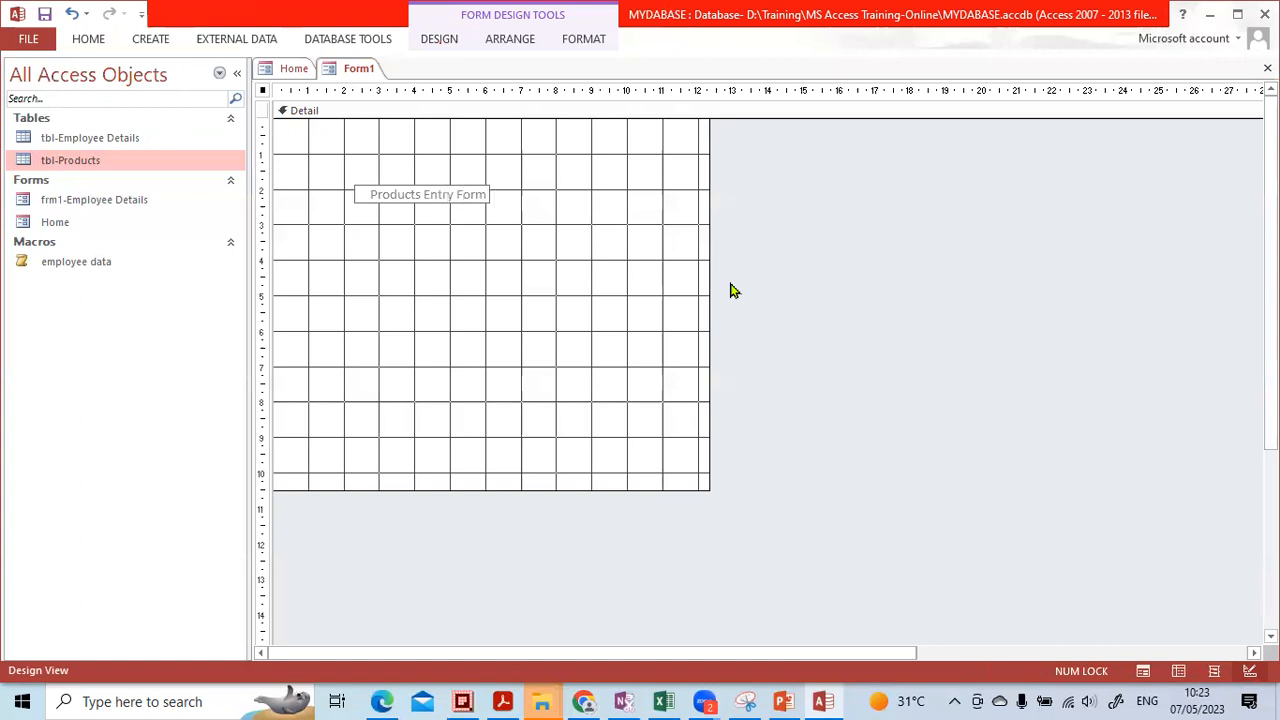
click(538, 285)
Move the title label up and right and enlarge its box
click(475, 207)
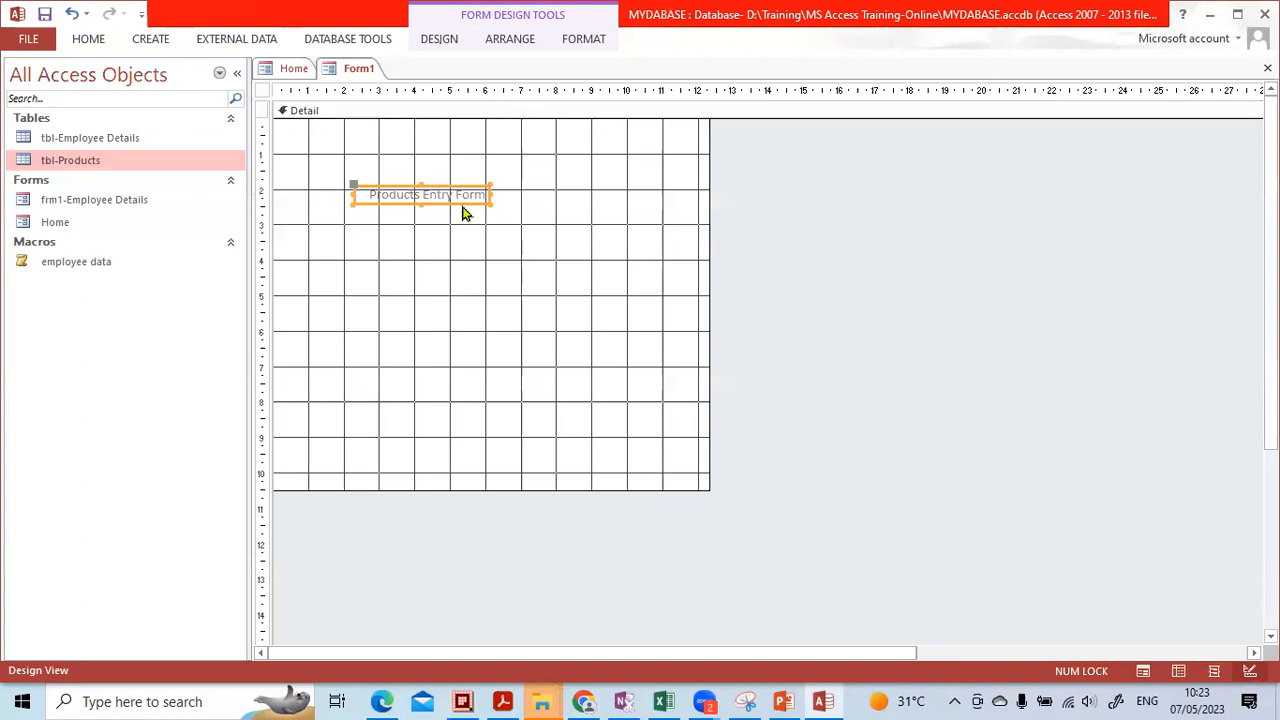
drag(446, 203, 488, 180)
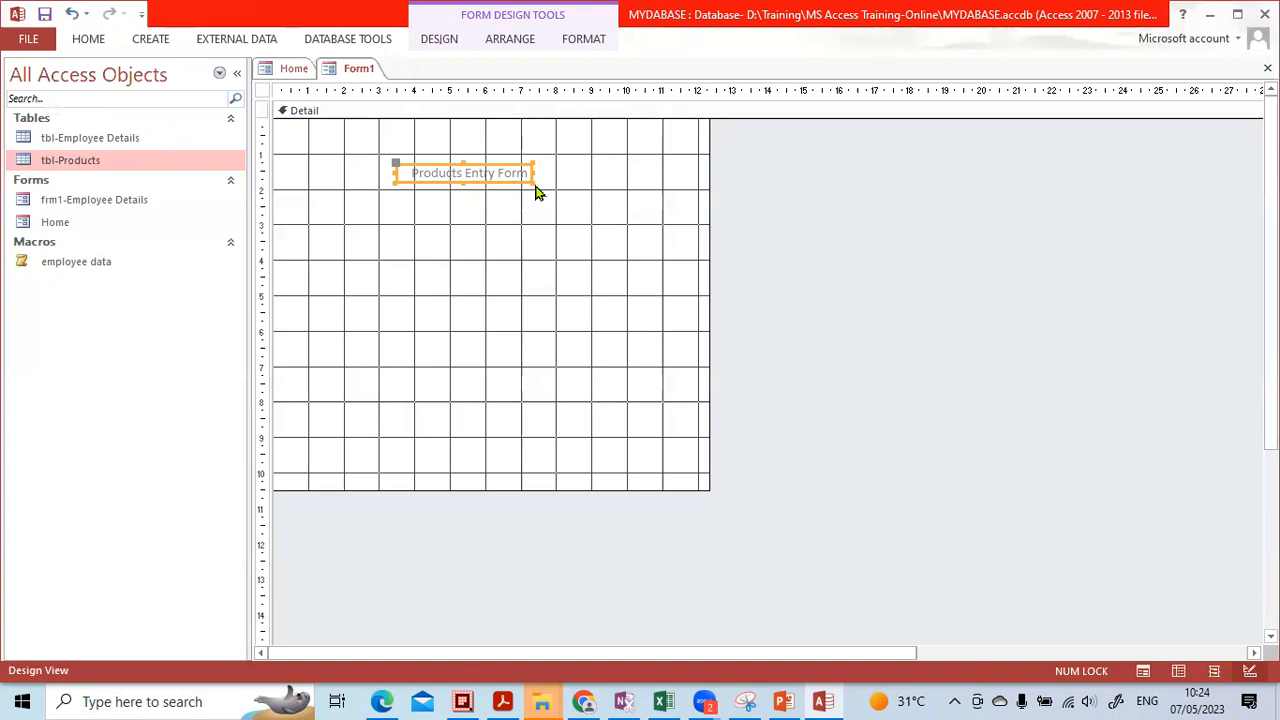
drag(533, 180, 632, 225)
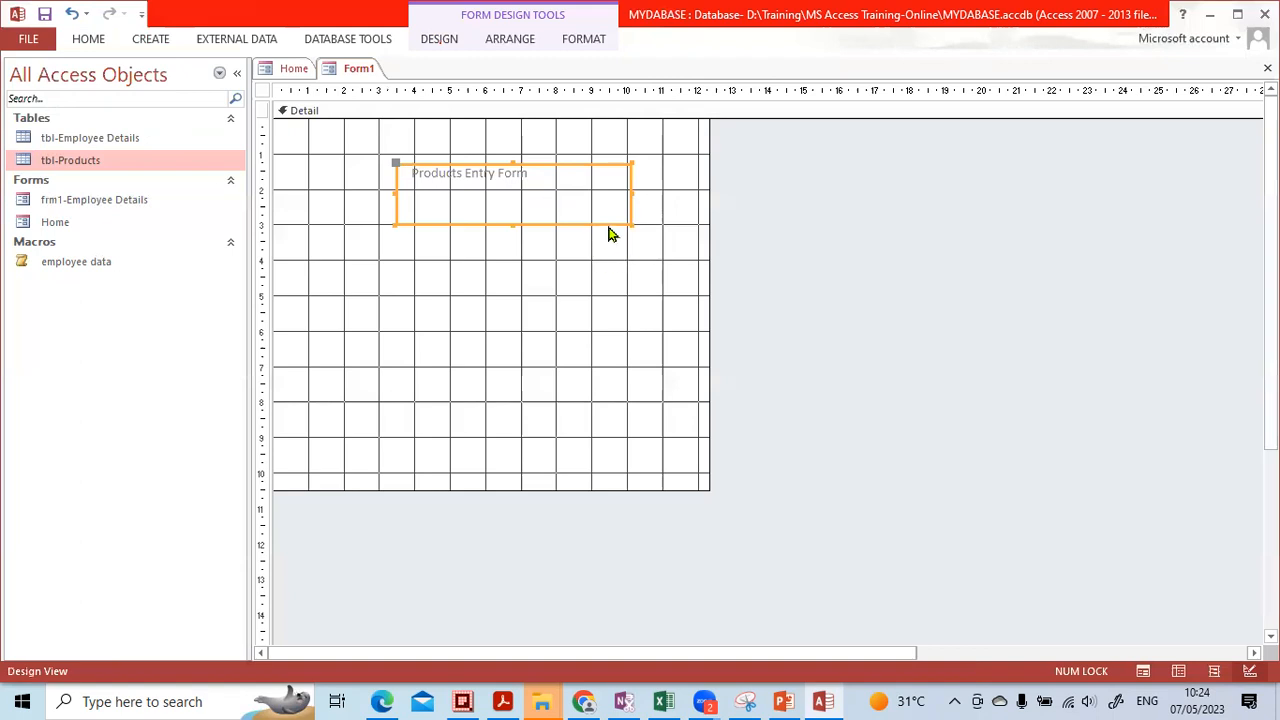
Make the title text red, size 26, on a light blue fill
click(88, 44)
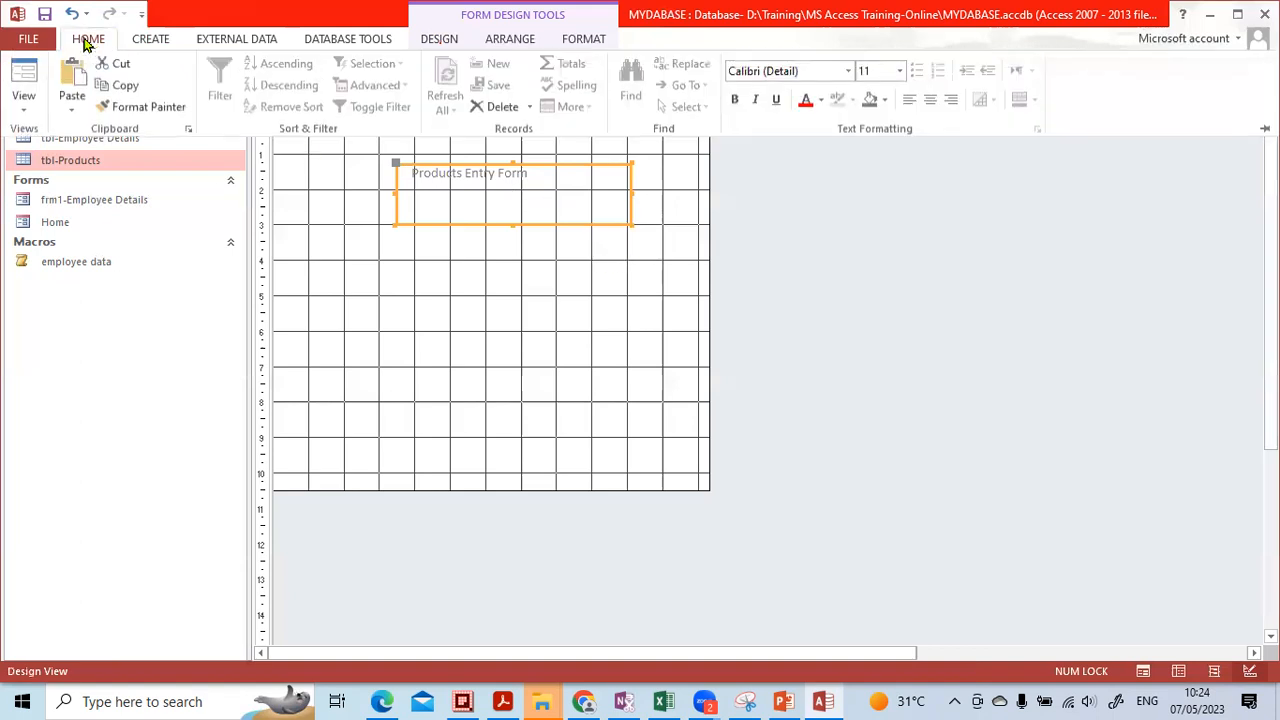
click(810, 108)
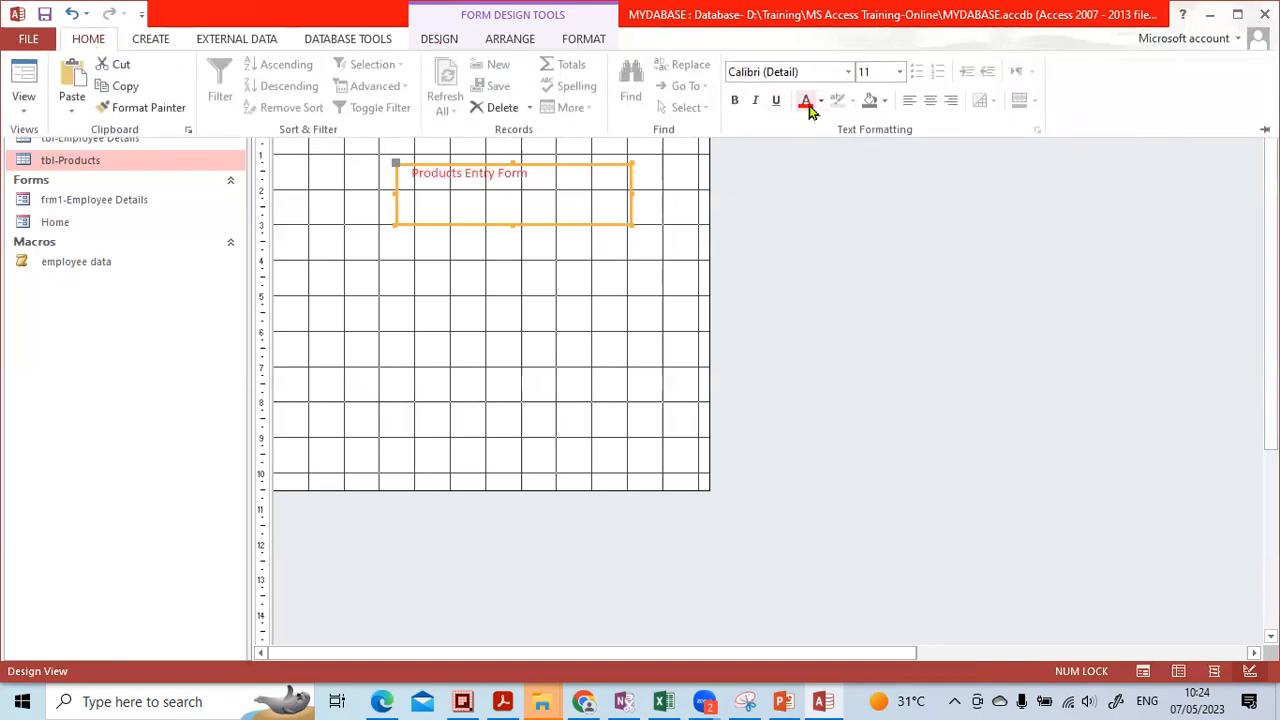
click(884, 101)
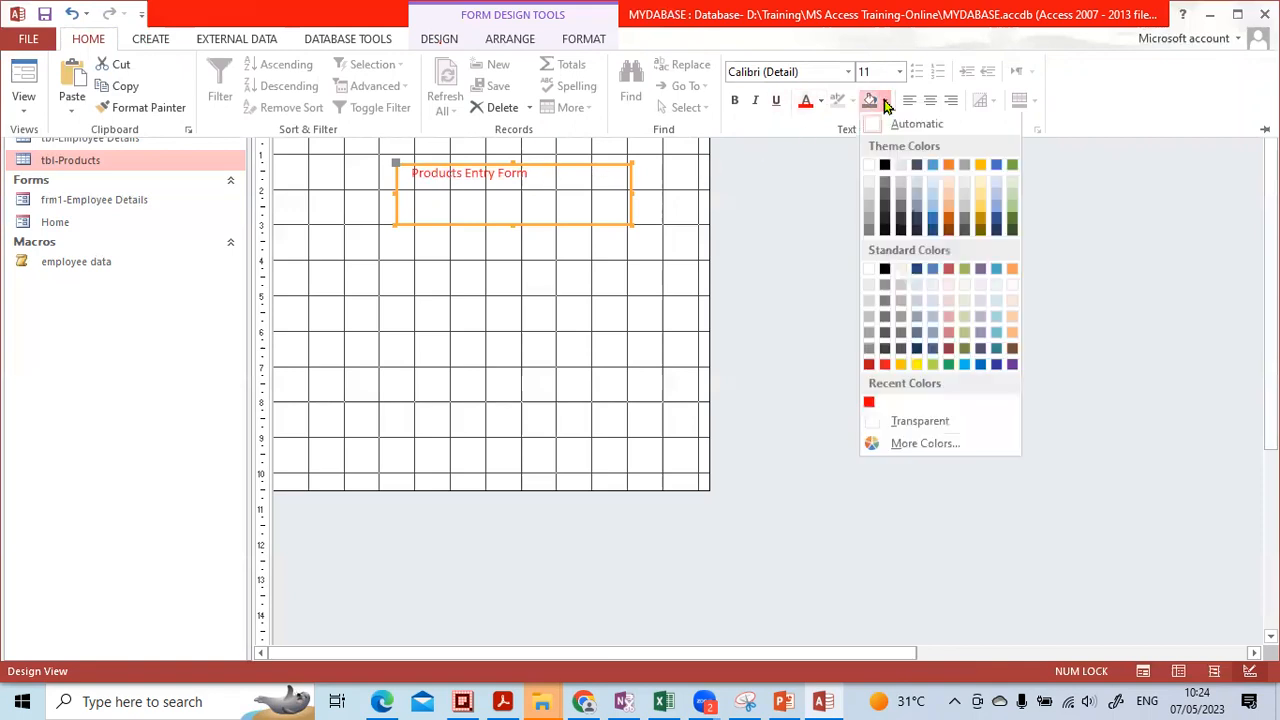
click(932, 189)
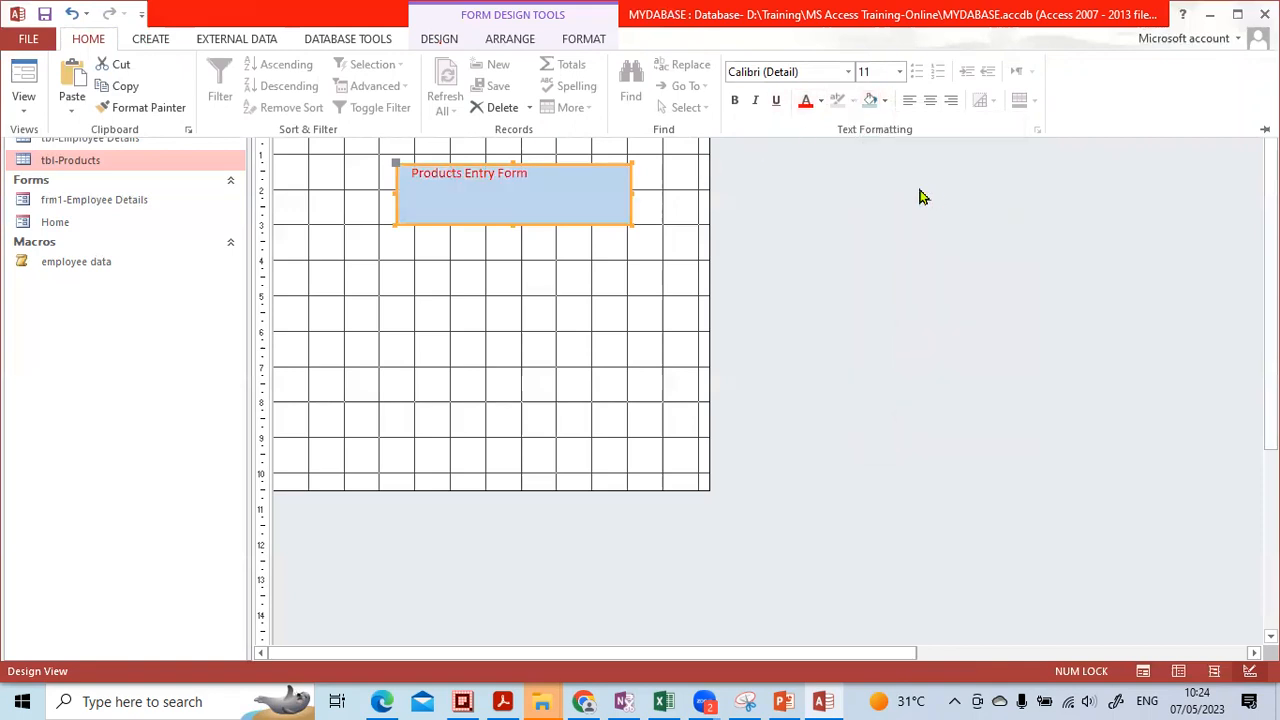
click(899, 72)
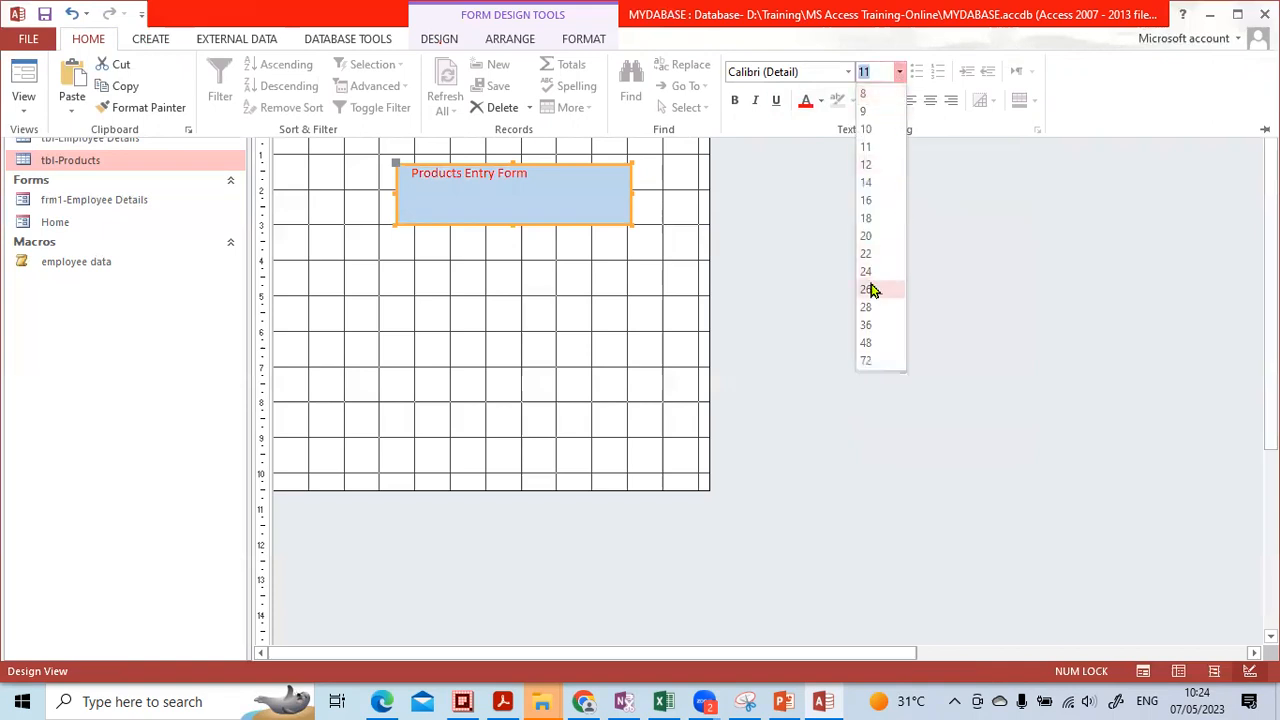
click(867, 289)
Move the title label to the top of the form and fit its size to the text
drag(640, 200, 710, 200)
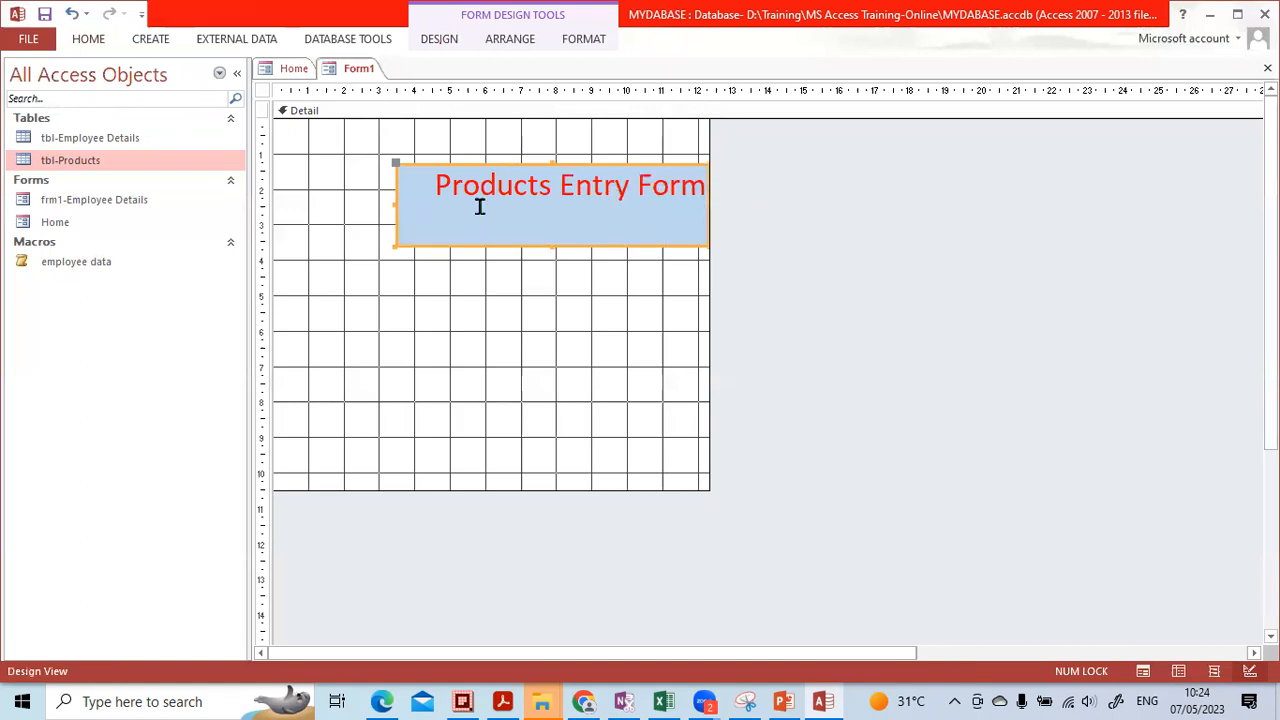
drag(508, 163, 440, 125)
drag(485, 206, 483, 168)
click(607, 140)
click(97, 42)
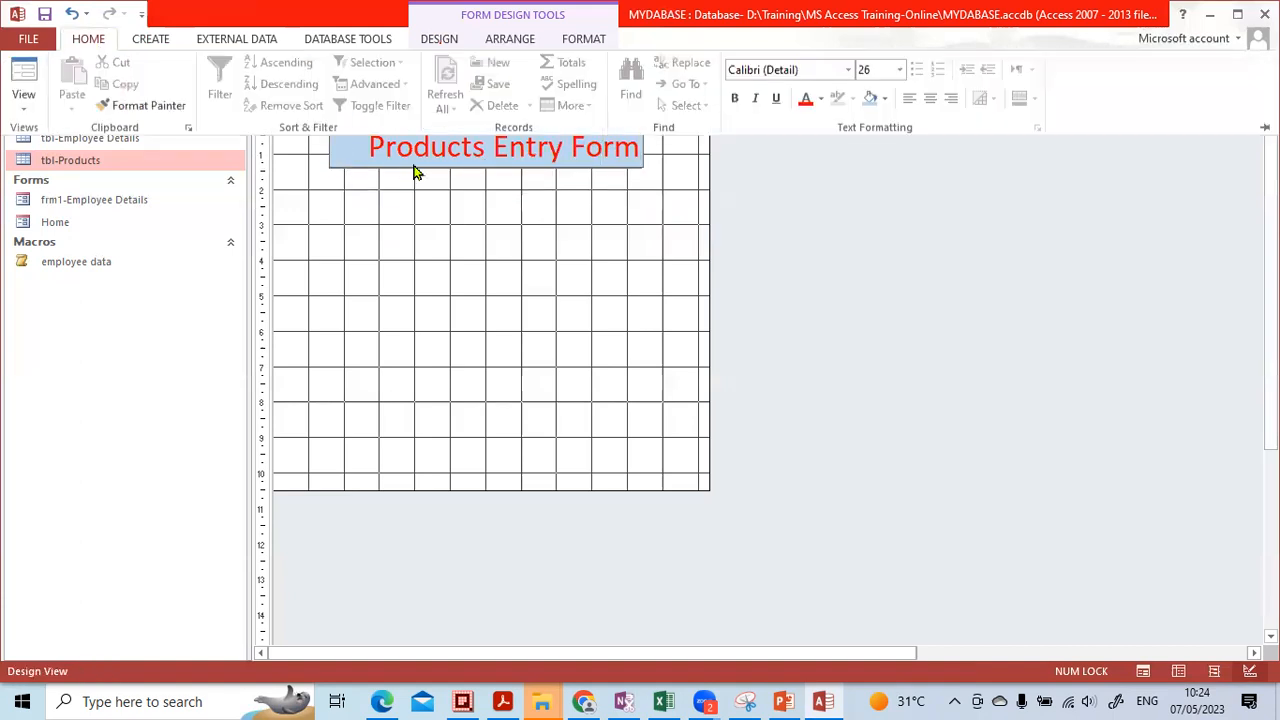
double_click(423, 154)
double_click(431, 149)
click(432, 149)
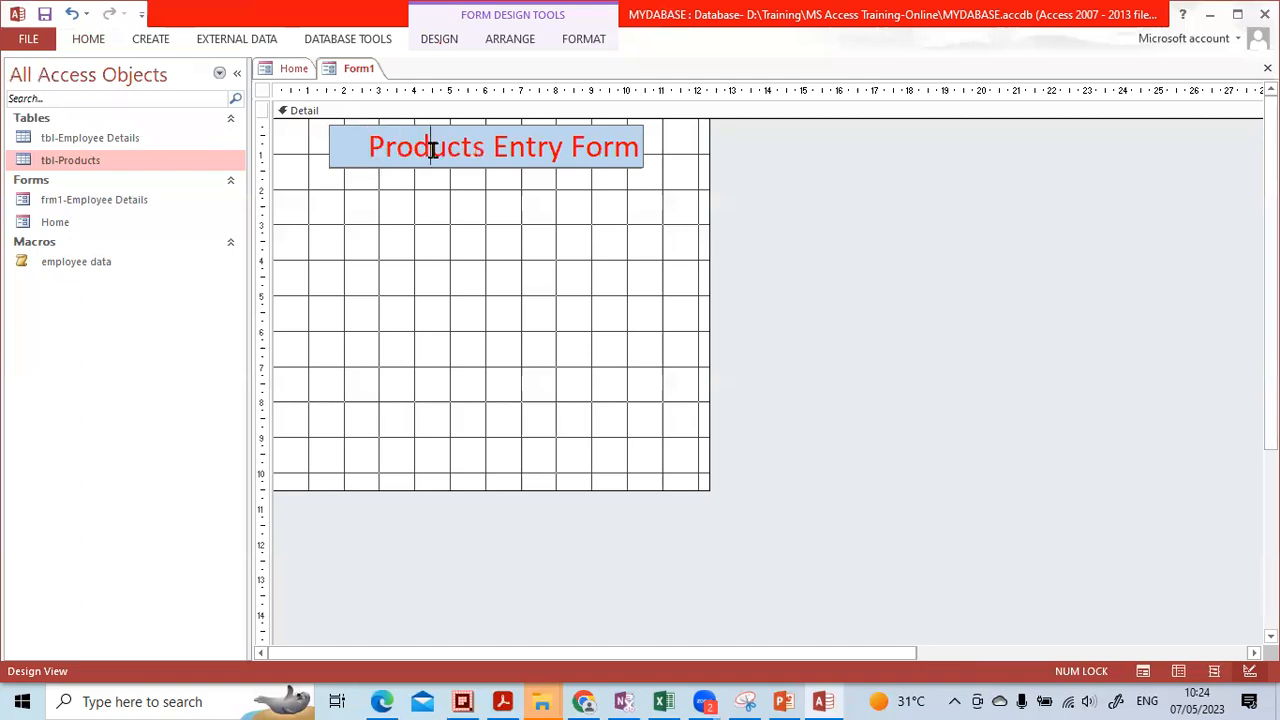
double_click(381, 138)
click(381, 138)
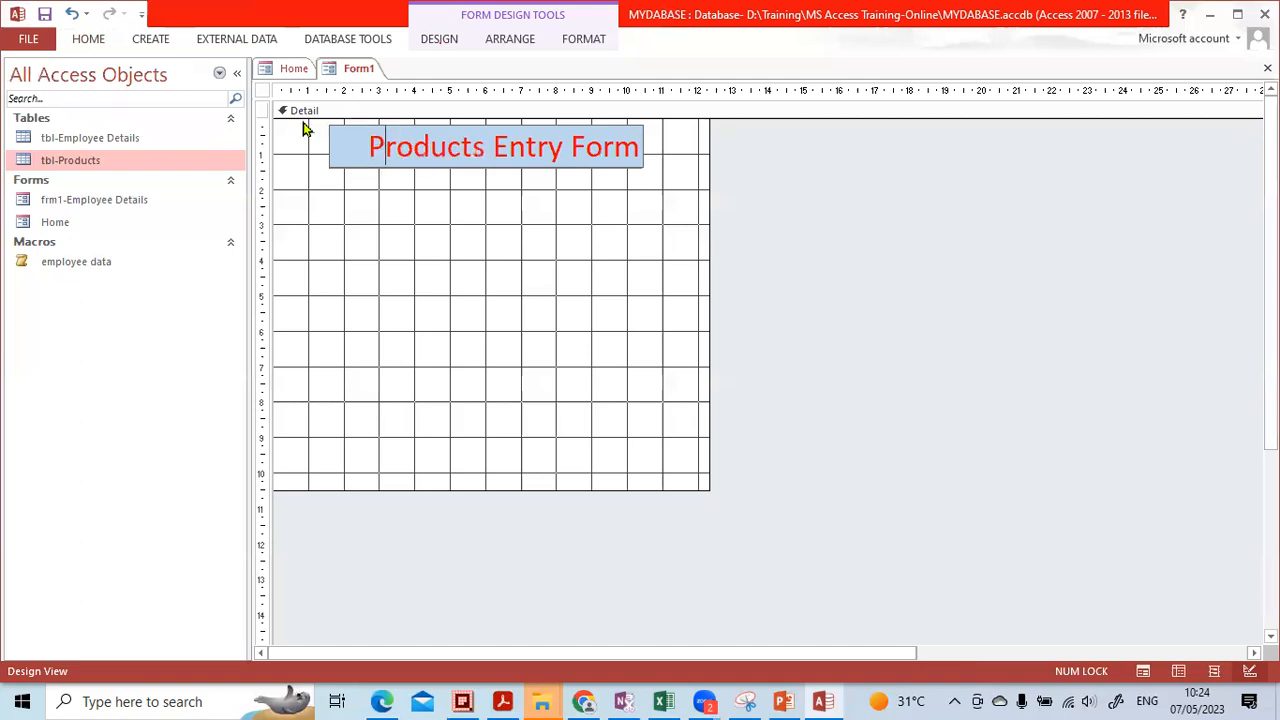
Change the title font to Algerian, widen the label to fit, and save the form
click(88, 40)
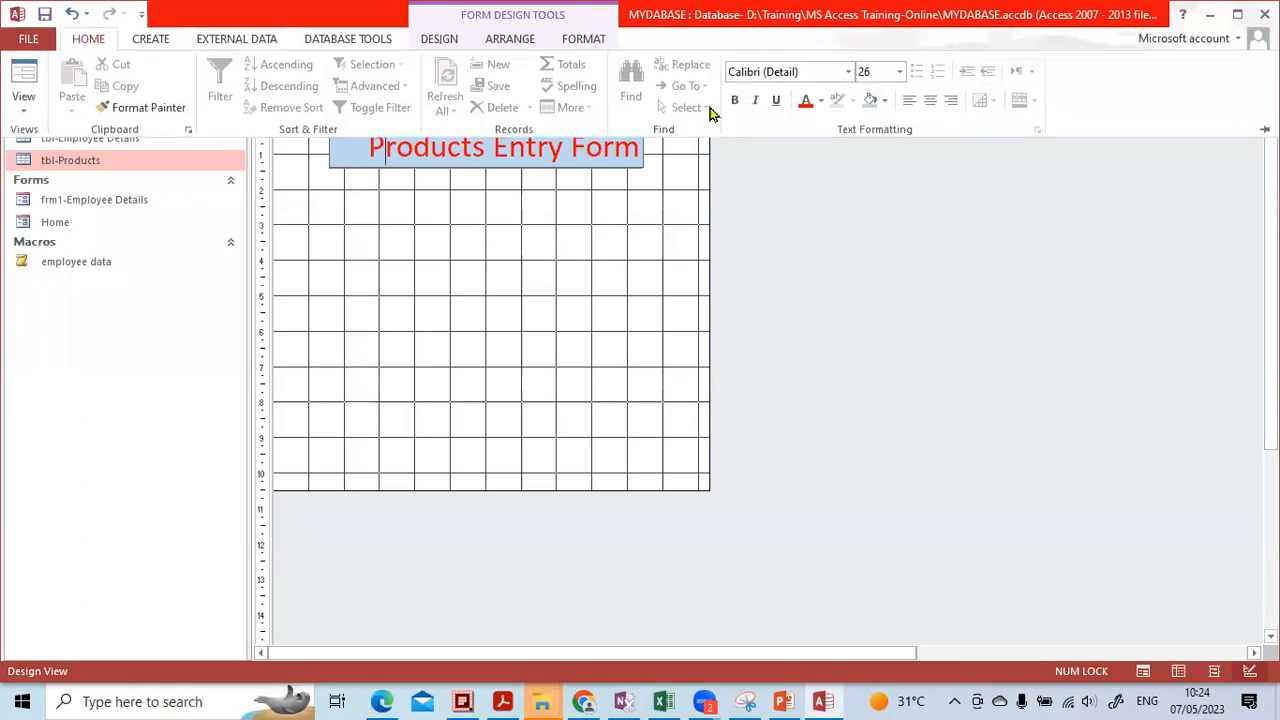
click(849, 72)
click(815, 206)
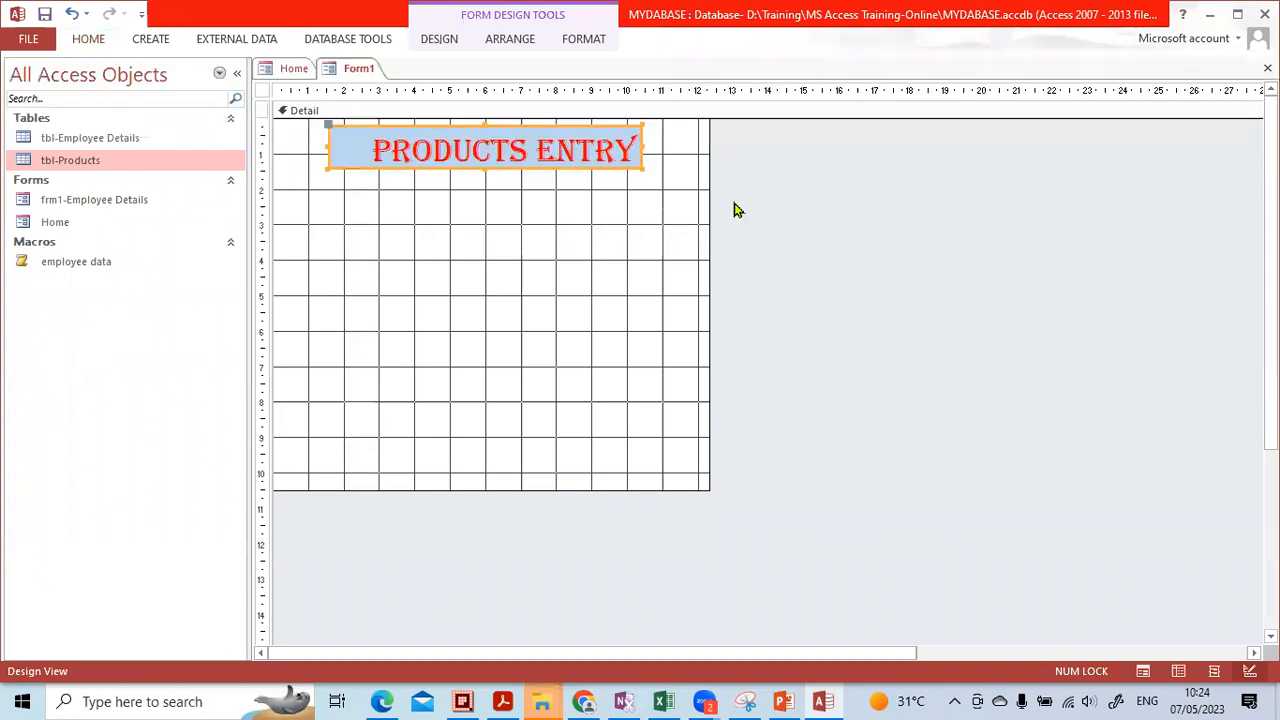
drag(645, 147, 819, 149)
click(683, 220)
key(ctrl+s)
click(697, 242)
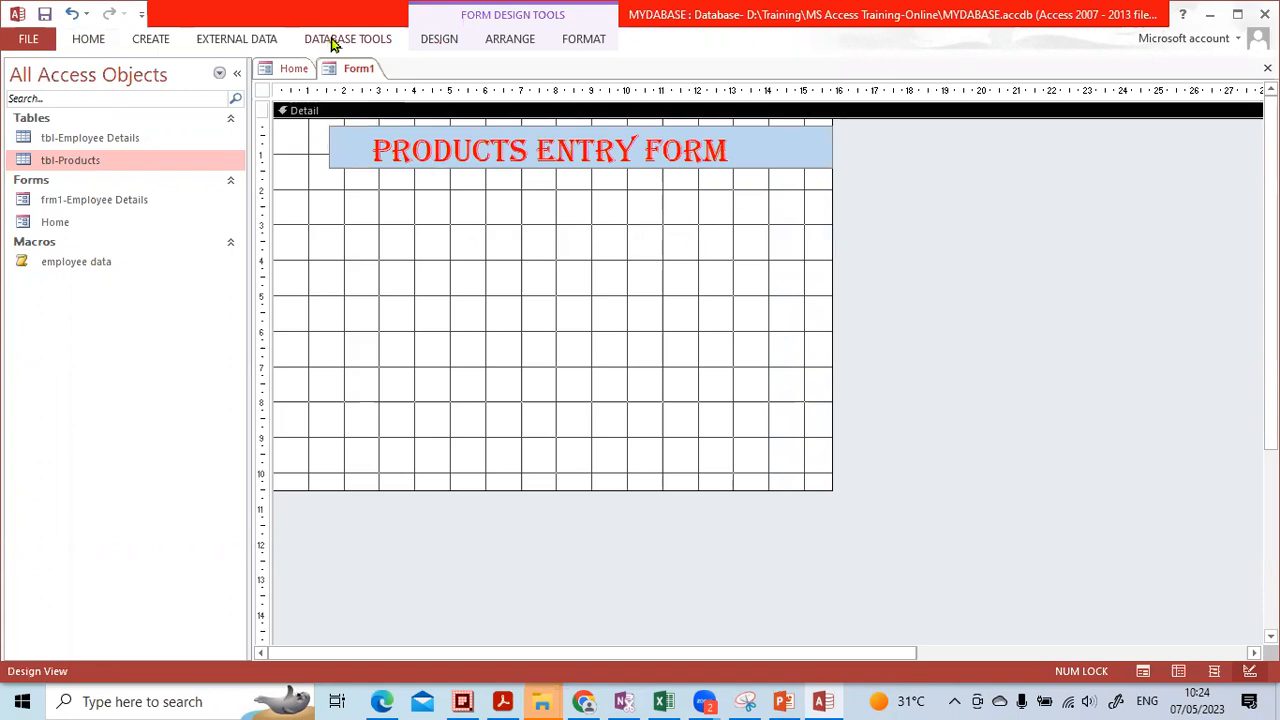
Choose the Button control and place a button on Form1 to launch the Command Button Wizard
click(438, 40)
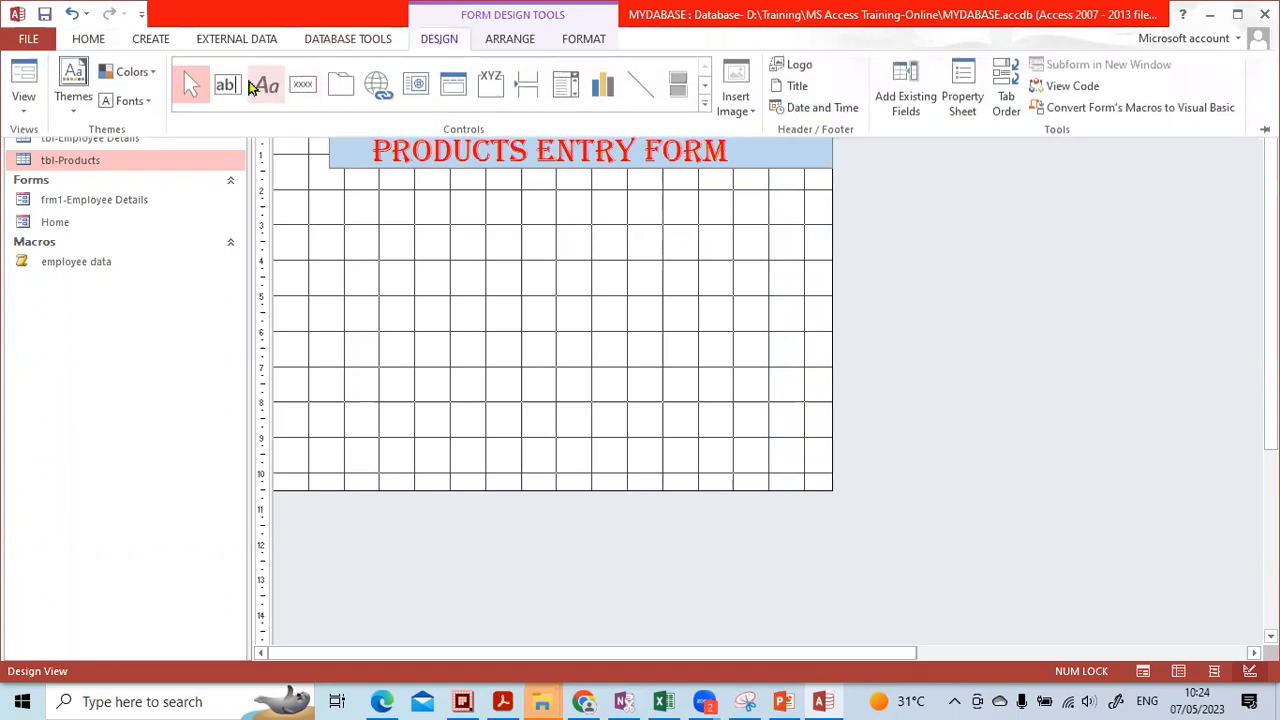
click(305, 95)
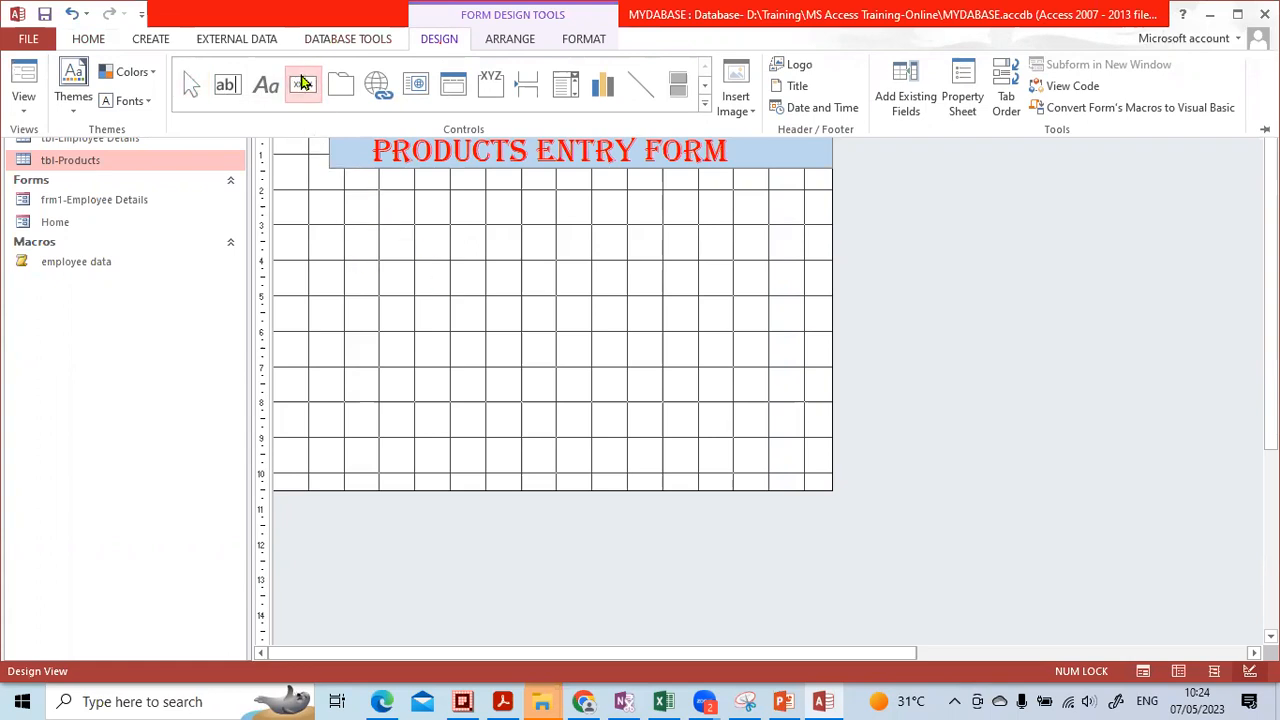
key(ctrl+F1)
click(744, 332)
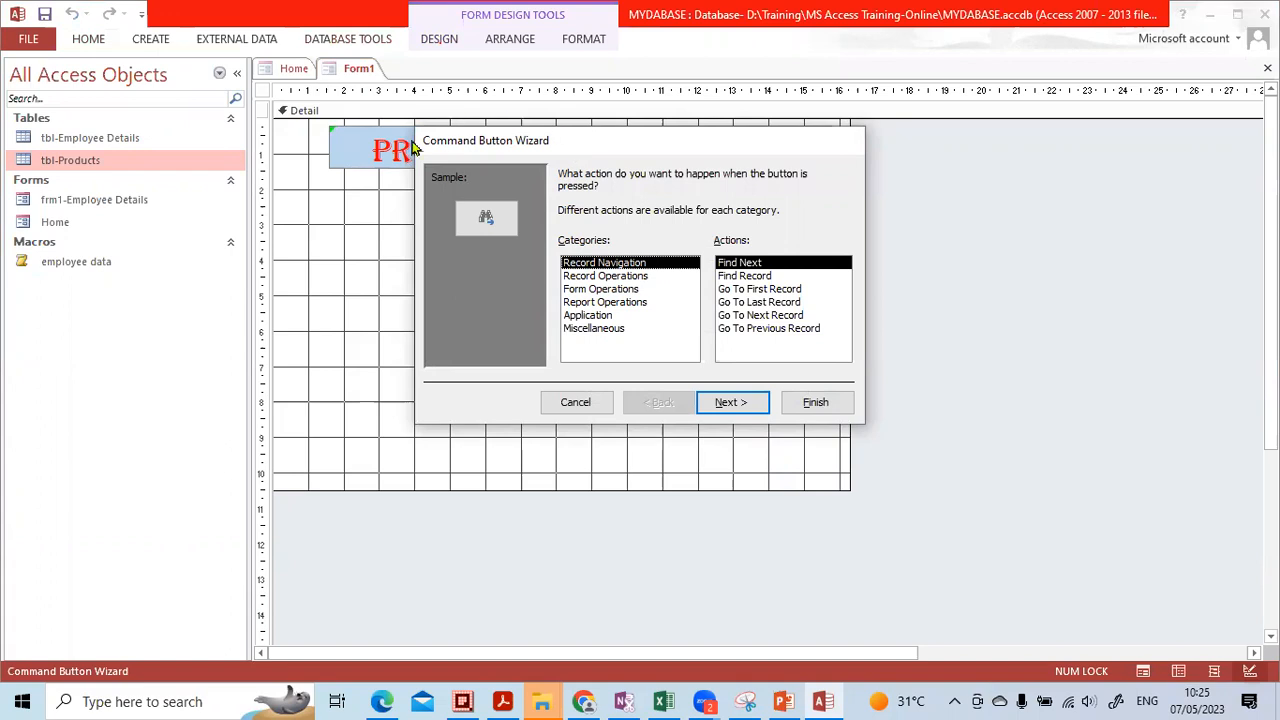
Review the Command Button Wizard's action categories and actions
click(689, 602)
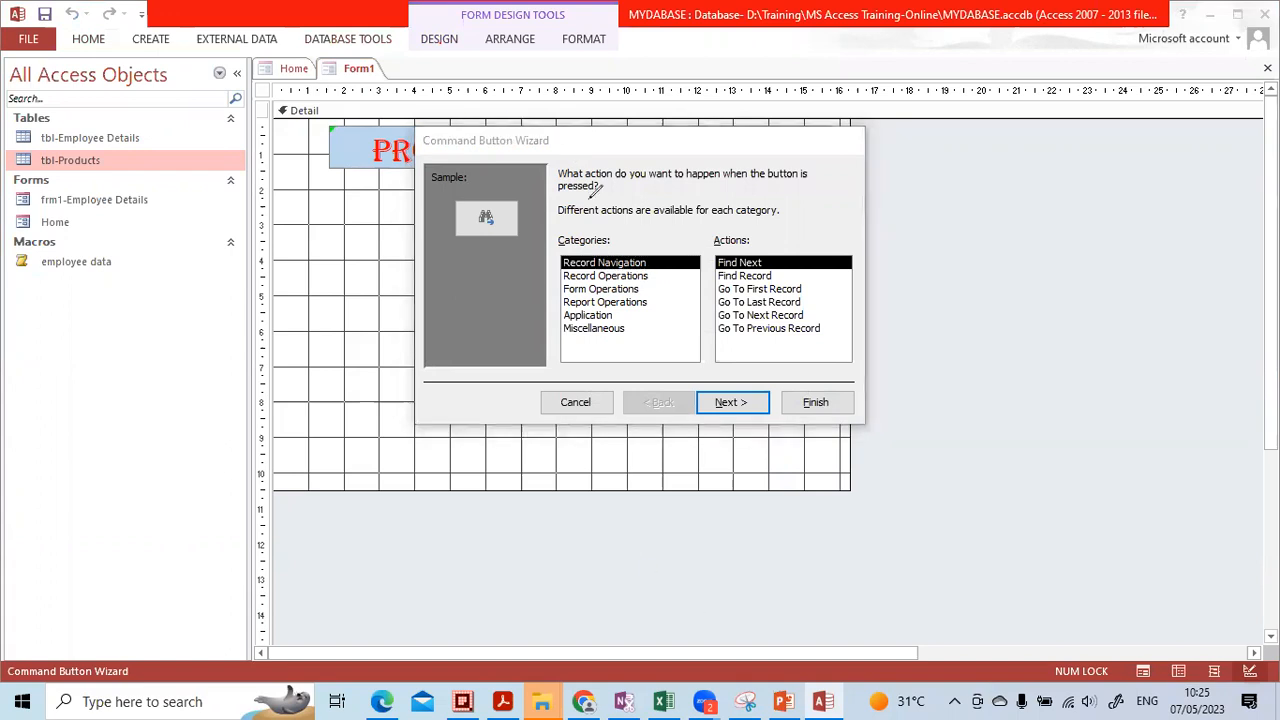
mouse_move(481, 119)
mouse_down()
mouse_move(412, 135)
mouse_move(566, 125)
mouse_up()
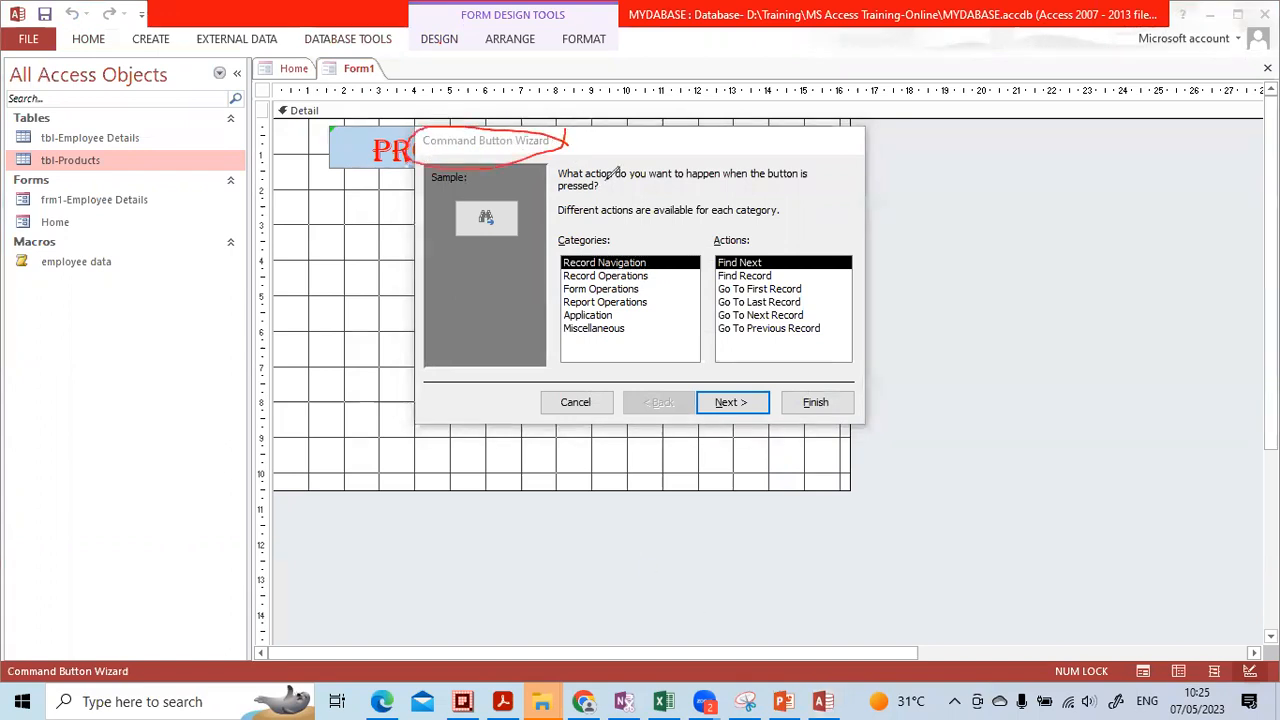
mouse_move(634, 229)
mouse_down()
mouse_move(537, 290)
mouse_move(617, 345)
mouse_move(648, 290)
mouse_move(637, 232)
mouse_up()
mouse_move(800, 240)
mouse_down()
mouse_move(697, 256)
mouse_move(772, 352)
mouse_move(820, 300)
mouse_move(782, 238)
mouse_up()
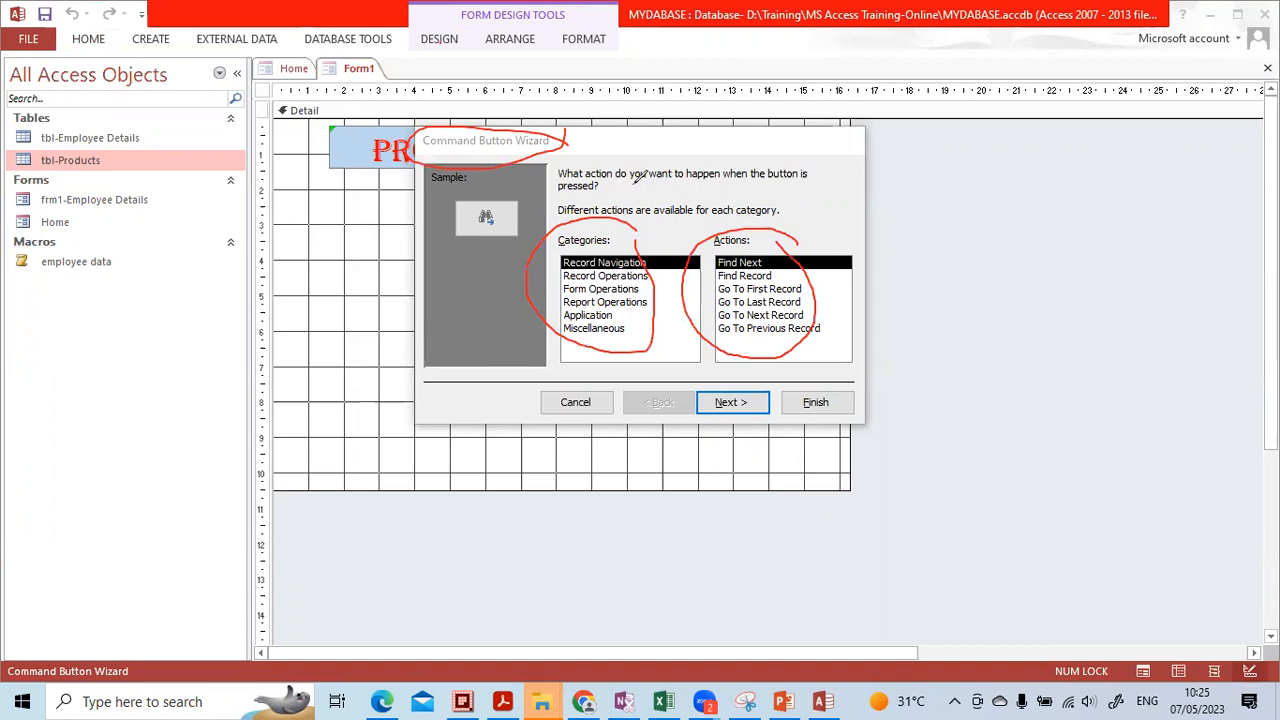
drag(534, 208, 470, 188)
drag(524, 236, 514, 190)
mouse_move(429, 149)
mouse_down()
mouse_move(535, 141)
mouse_move(492, 230)
mouse_move(781, 297)
mouse_up()
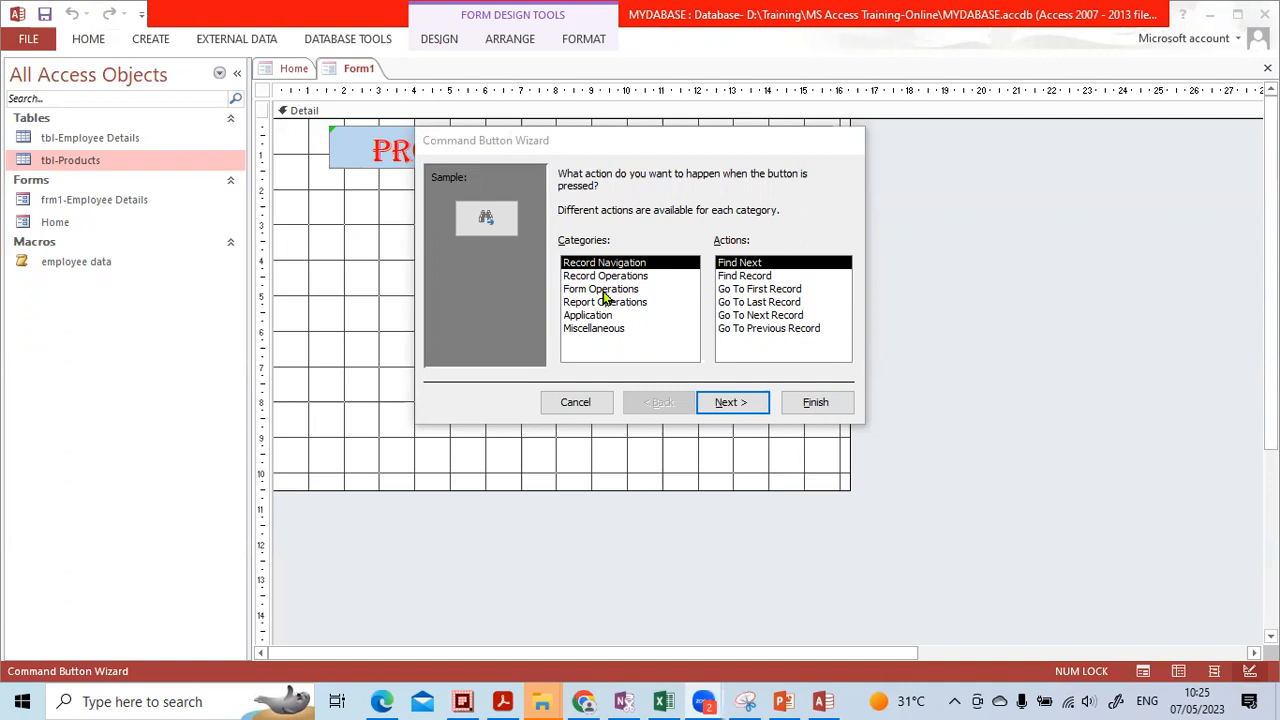
Set the button action to Form Operations > Close Form and continue
click(600, 289)
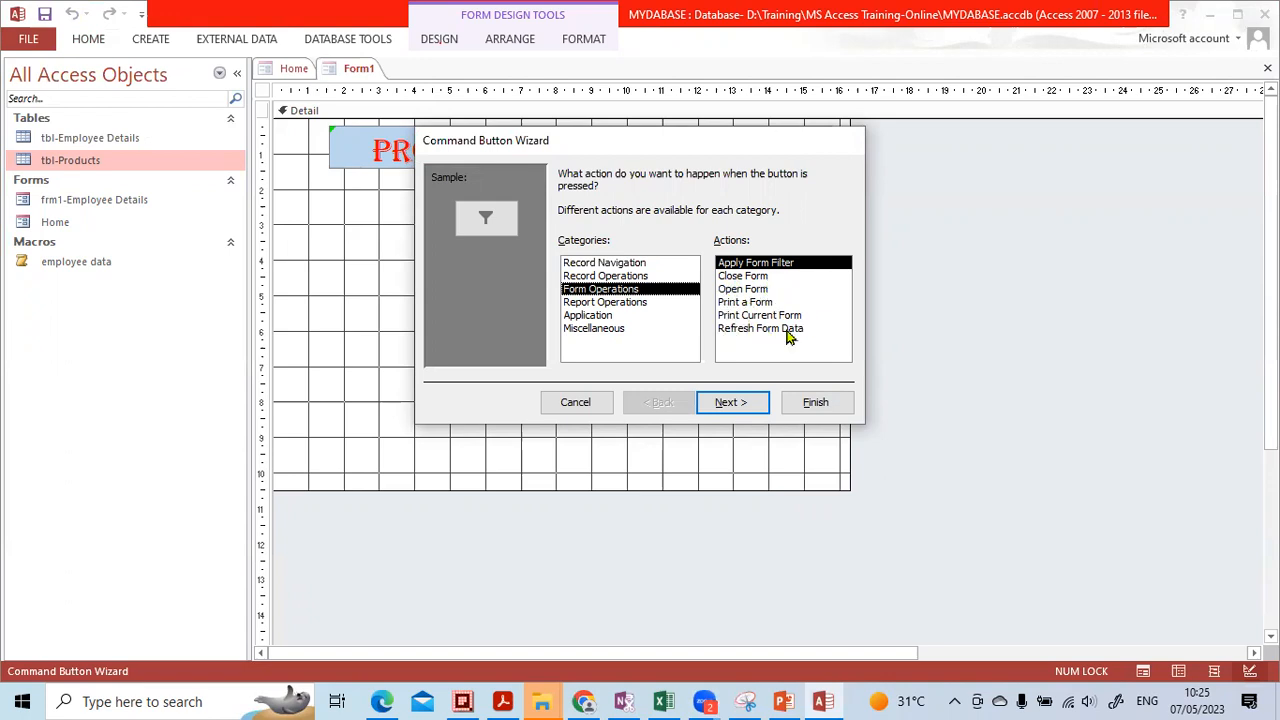
click(745, 277)
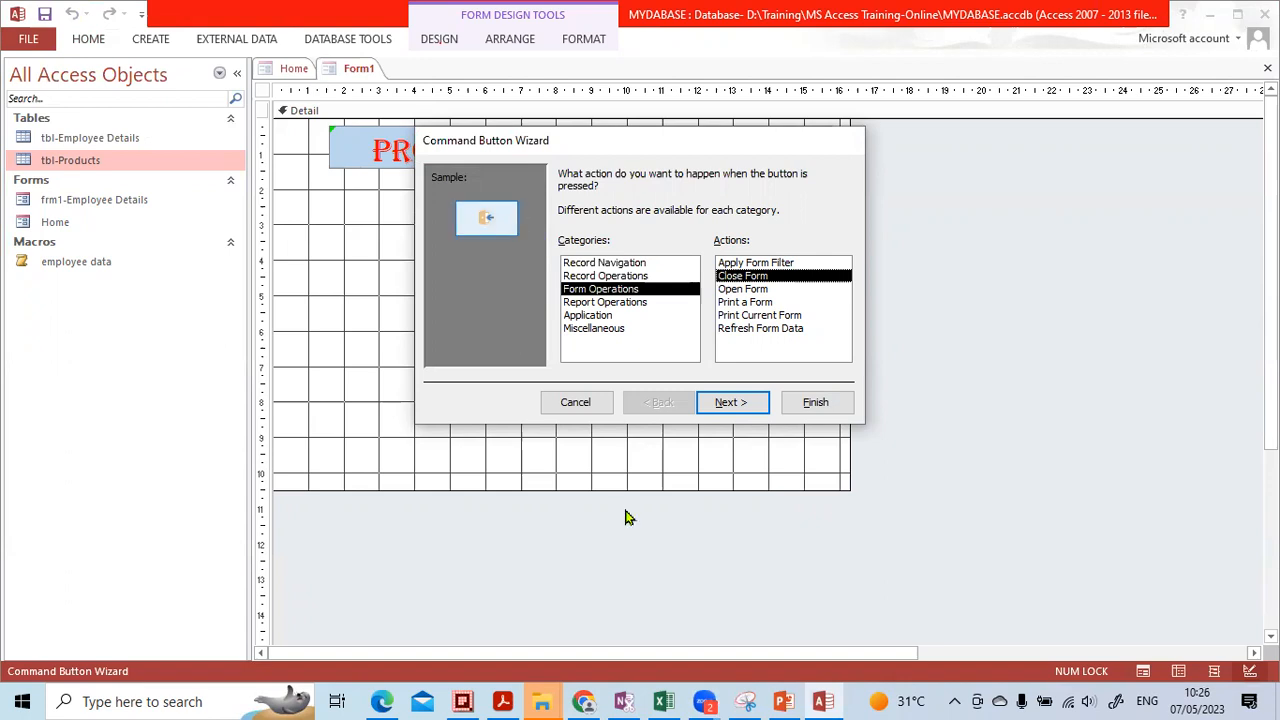
click(683, 598)
mouse_move(505, 198)
mouse_down()
mouse_move(470, 250)
mouse_move(518, 232)
mouse_move(484, 190)
mouse_up()
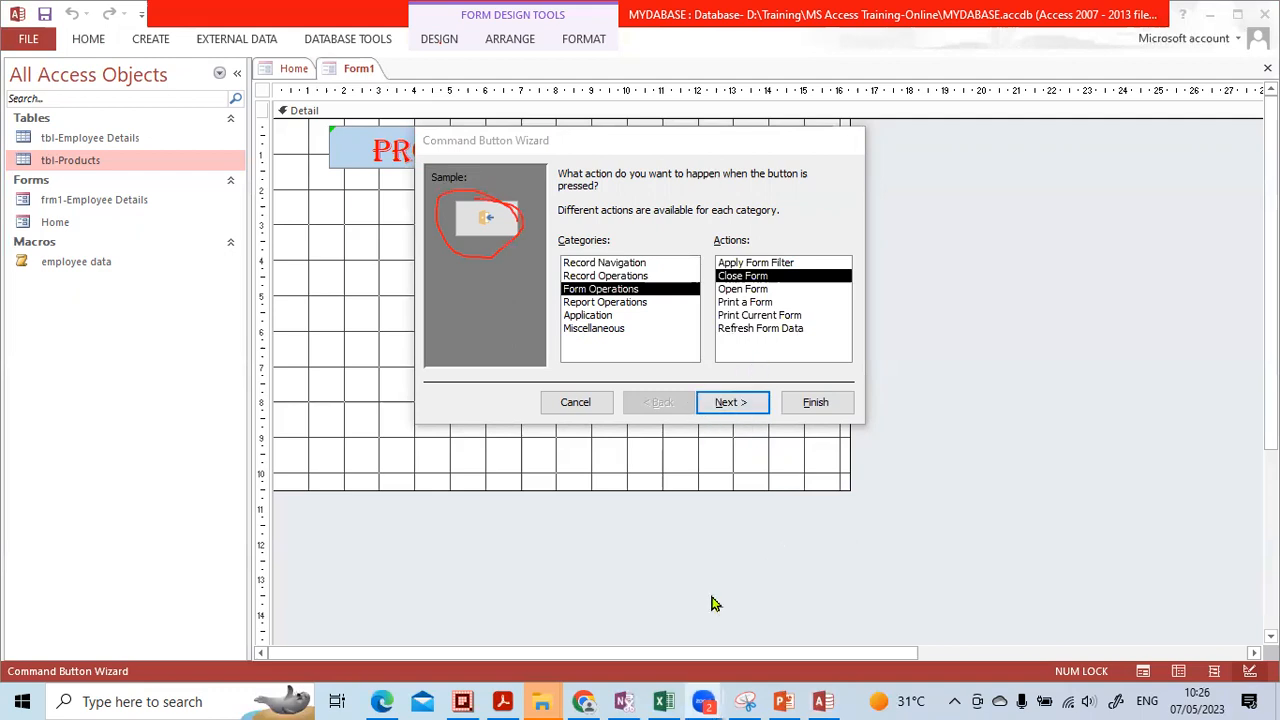
mouse_move(681, 347)
mouse_down()
mouse_move(768, 438)
mouse_move(764, 341)
mouse_up()
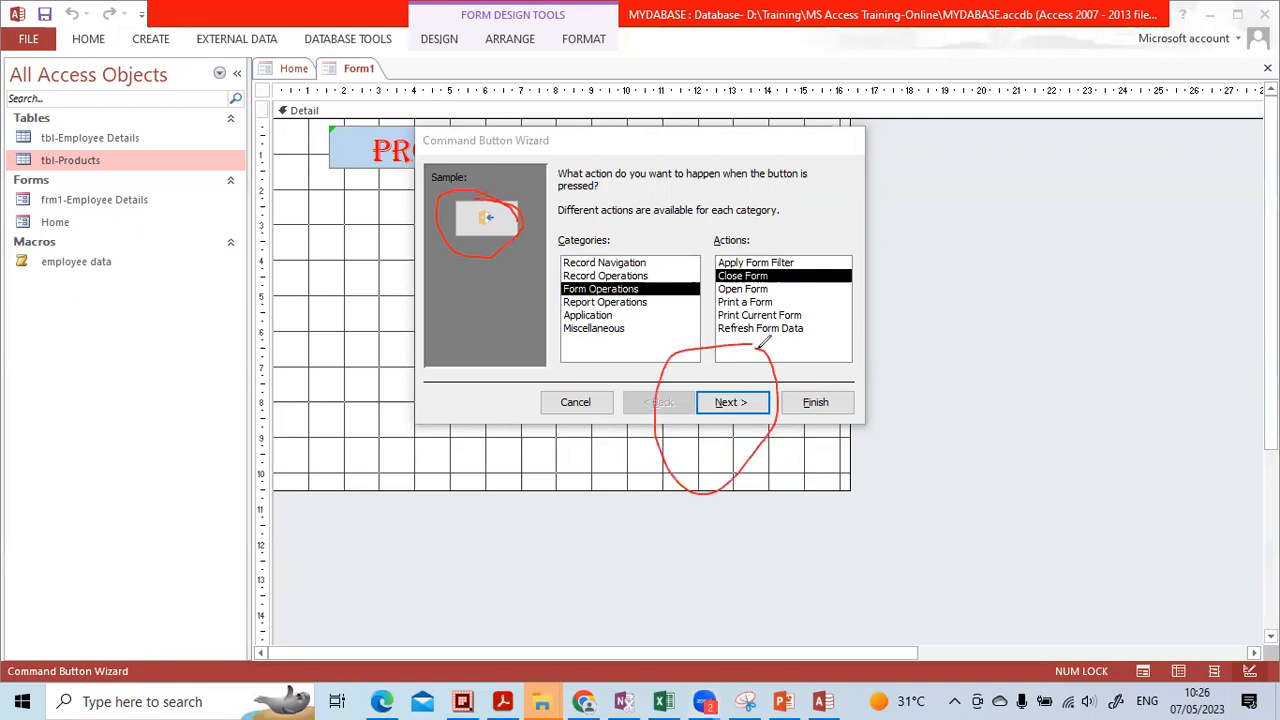
click(733, 402)
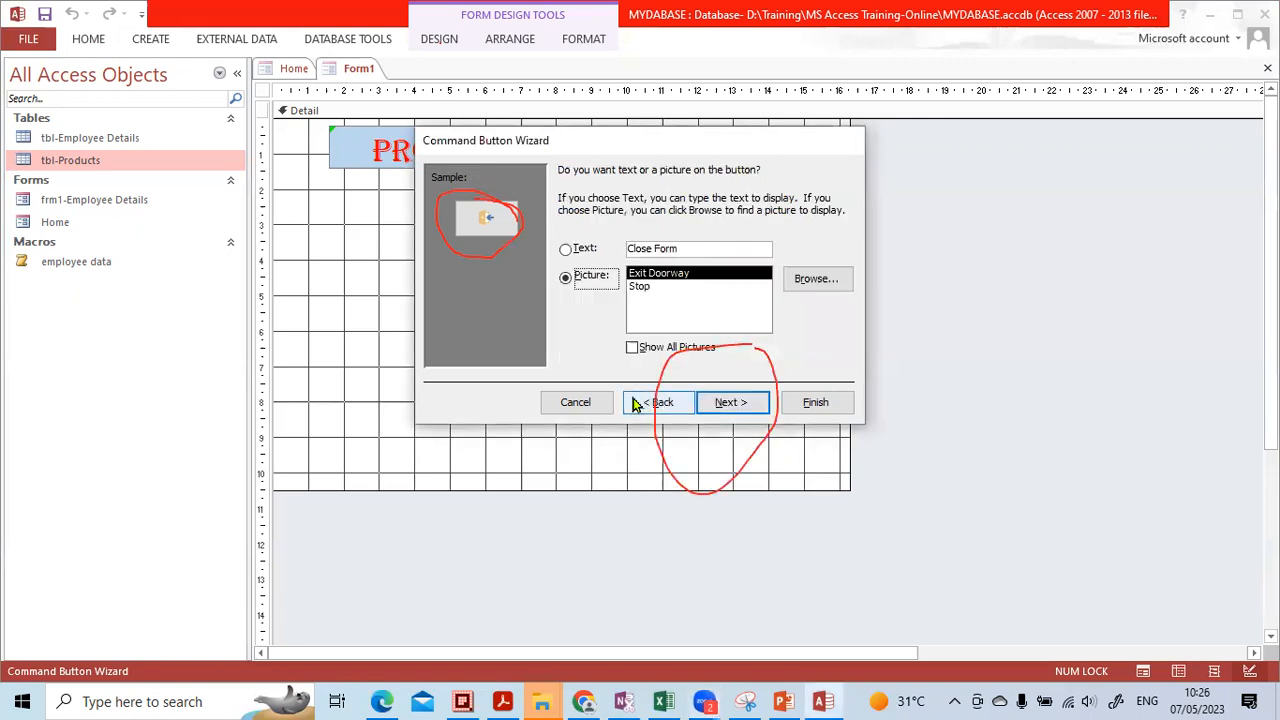
Preview the button picture options, trying the Stop icon
click(640, 577)
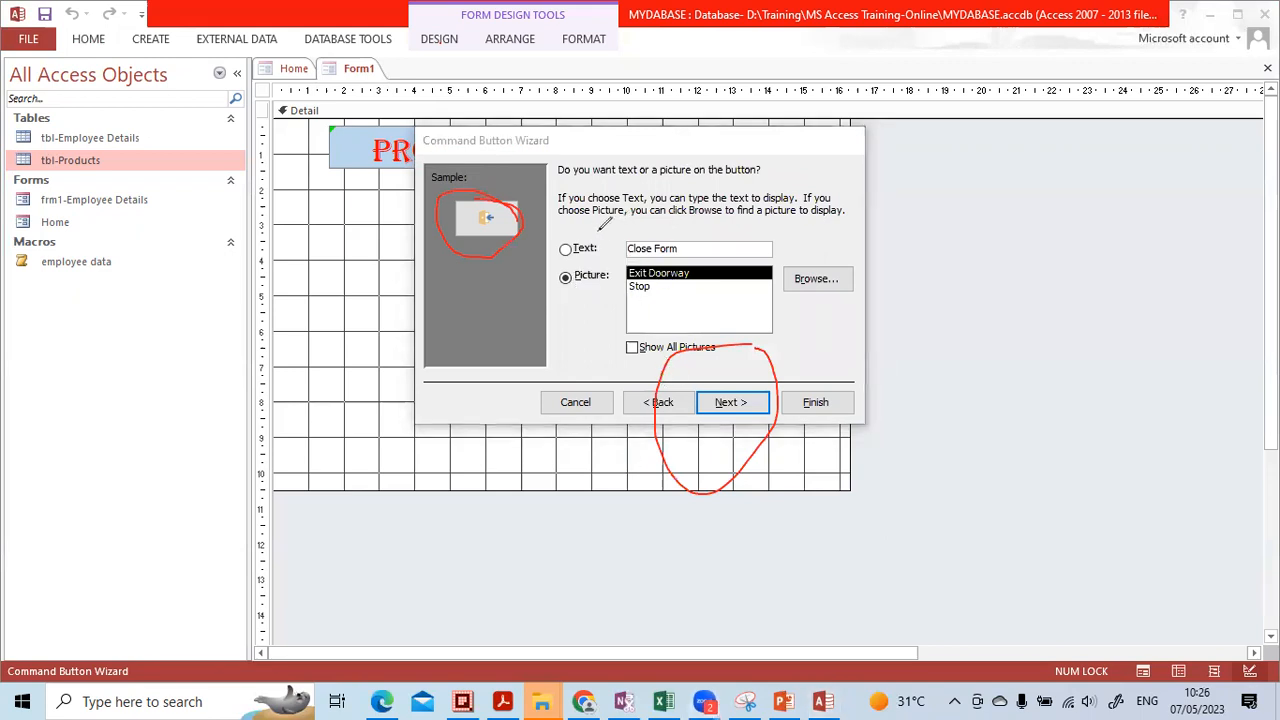
mouse_move(598, 232)
mouse_down()
mouse_move(578, 266)
mouse_move(610, 237)
mouse_up()
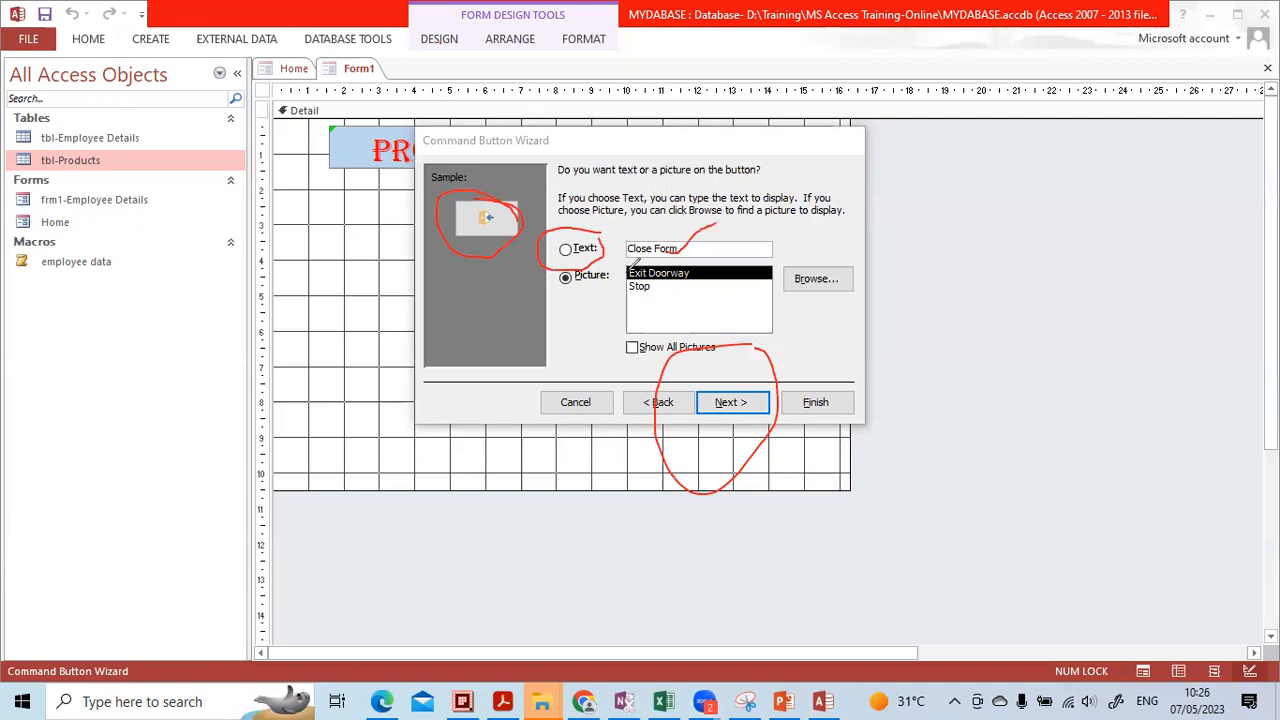
mouse_move(596, 262)
mouse_down()
mouse_move(576, 308)
mouse_move(612, 264)
mouse_up()
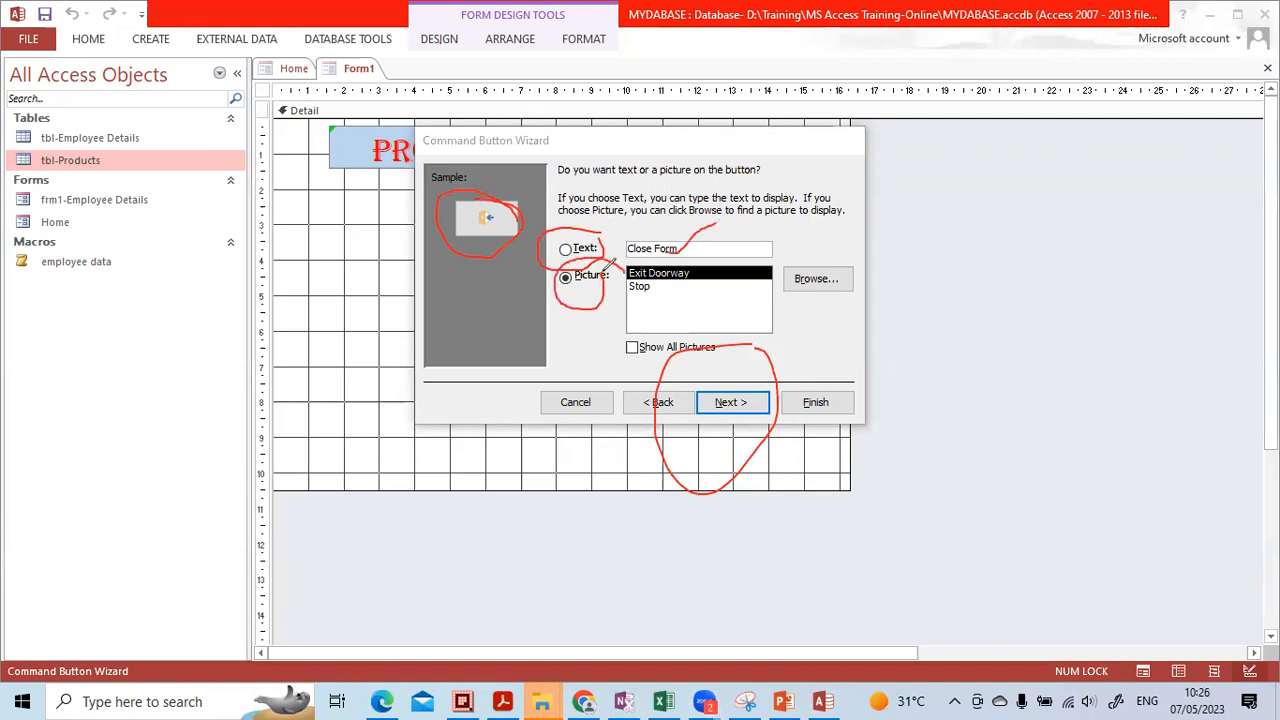
drag(508, 225, 529, 182)
mouse_move(512, 287)
mouse_down()
mouse_move(493, 204)
mouse_move(689, 255)
mouse_move(746, 240)
mouse_up()
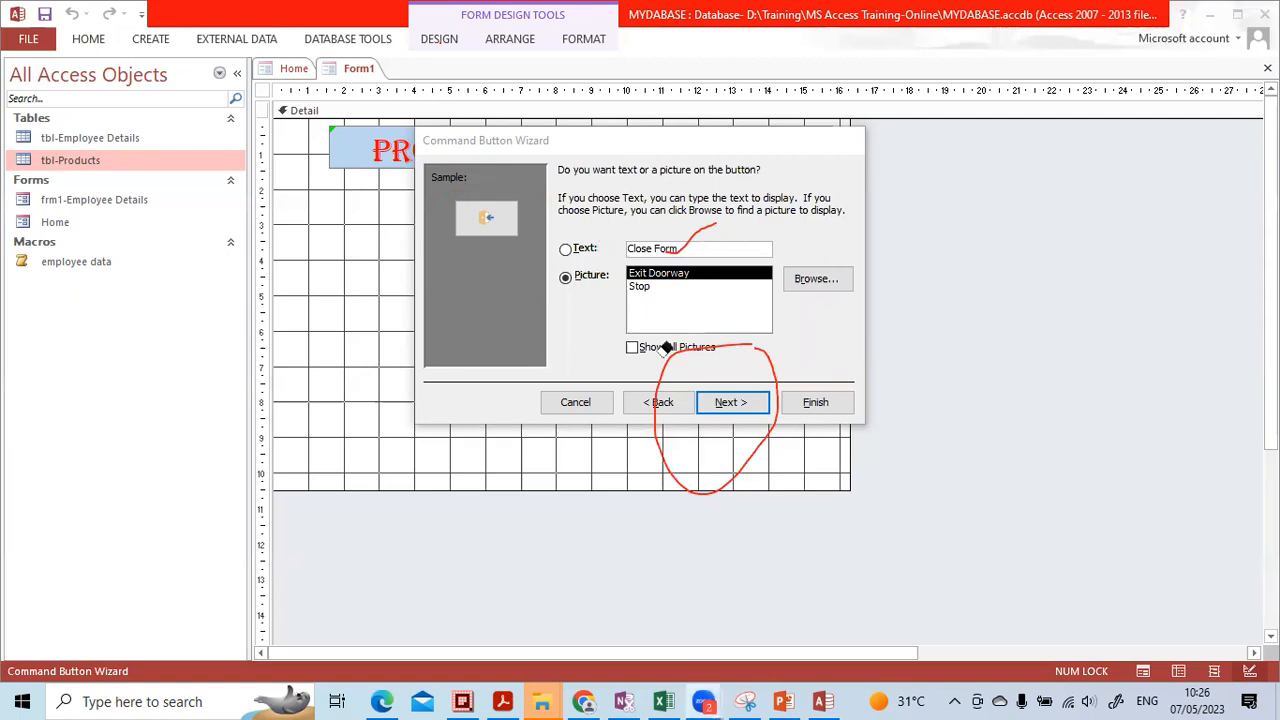
click(640, 288)
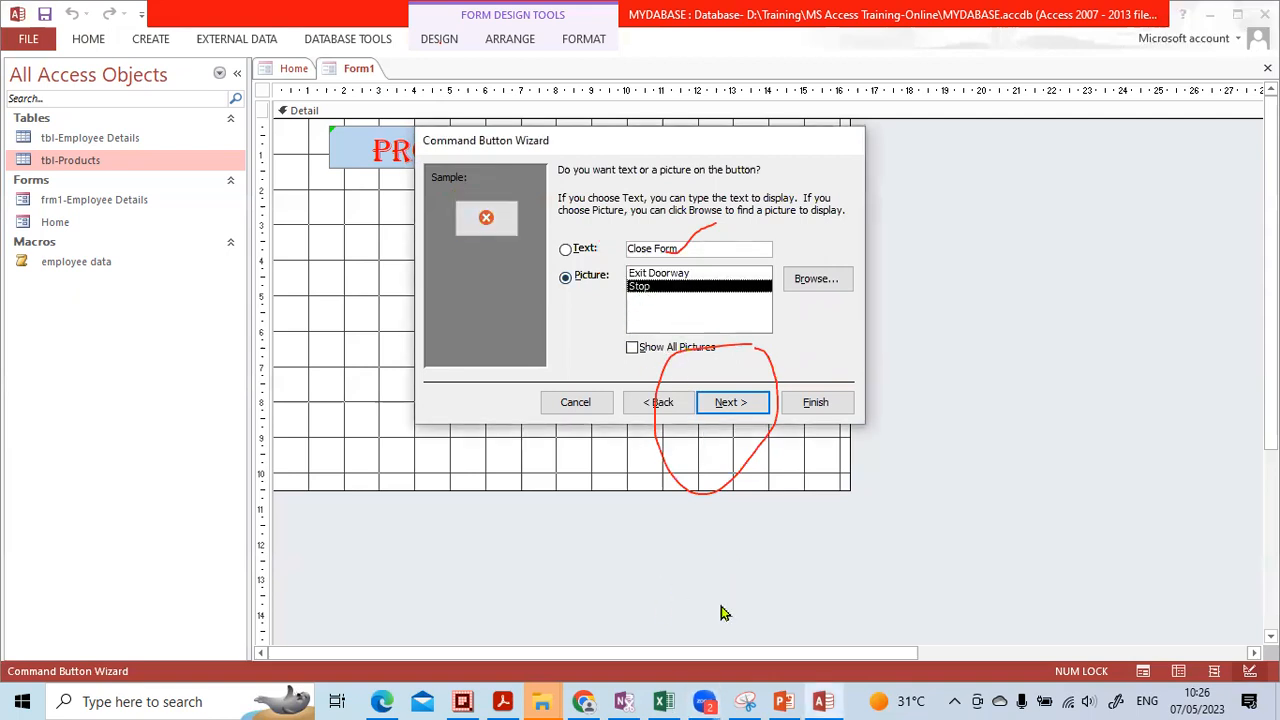
mouse_move(505, 198)
mouse_down()
mouse_move(437, 228)
mouse_move(540, 245)
mouse_move(500, 258)
mouse_up()
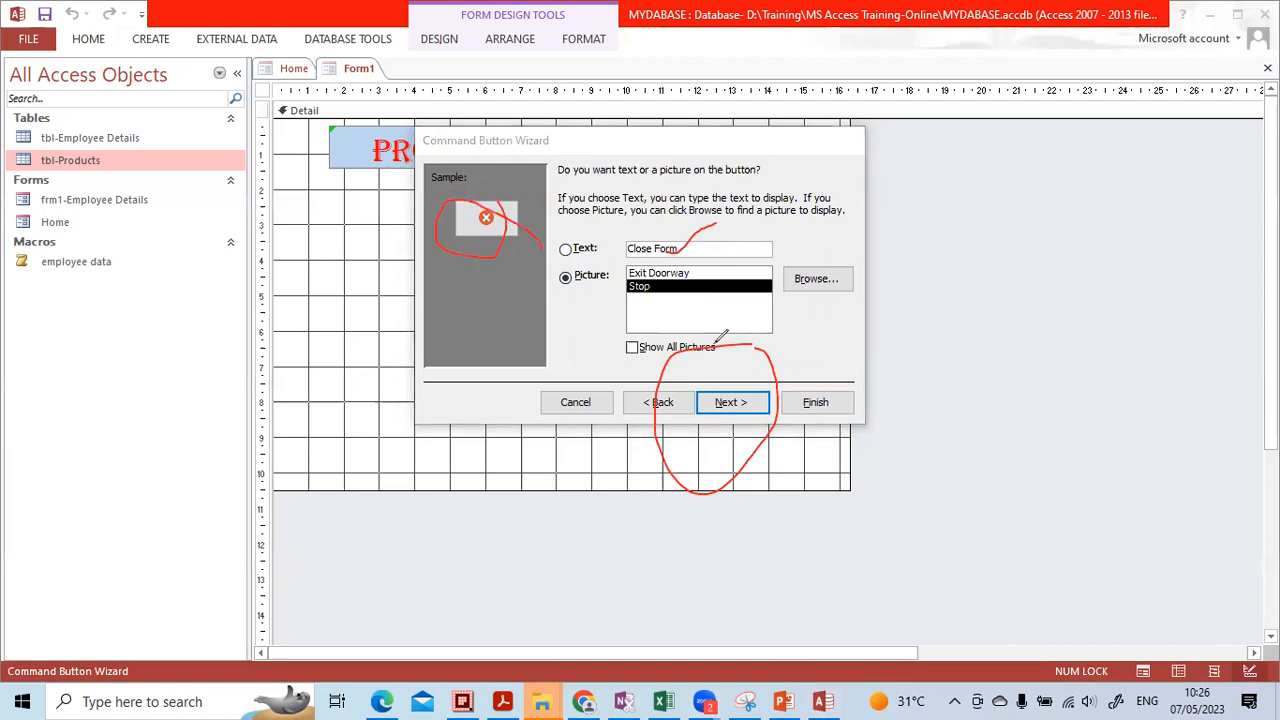
click(511, 207)
click(698, 254)
click(692, 348)
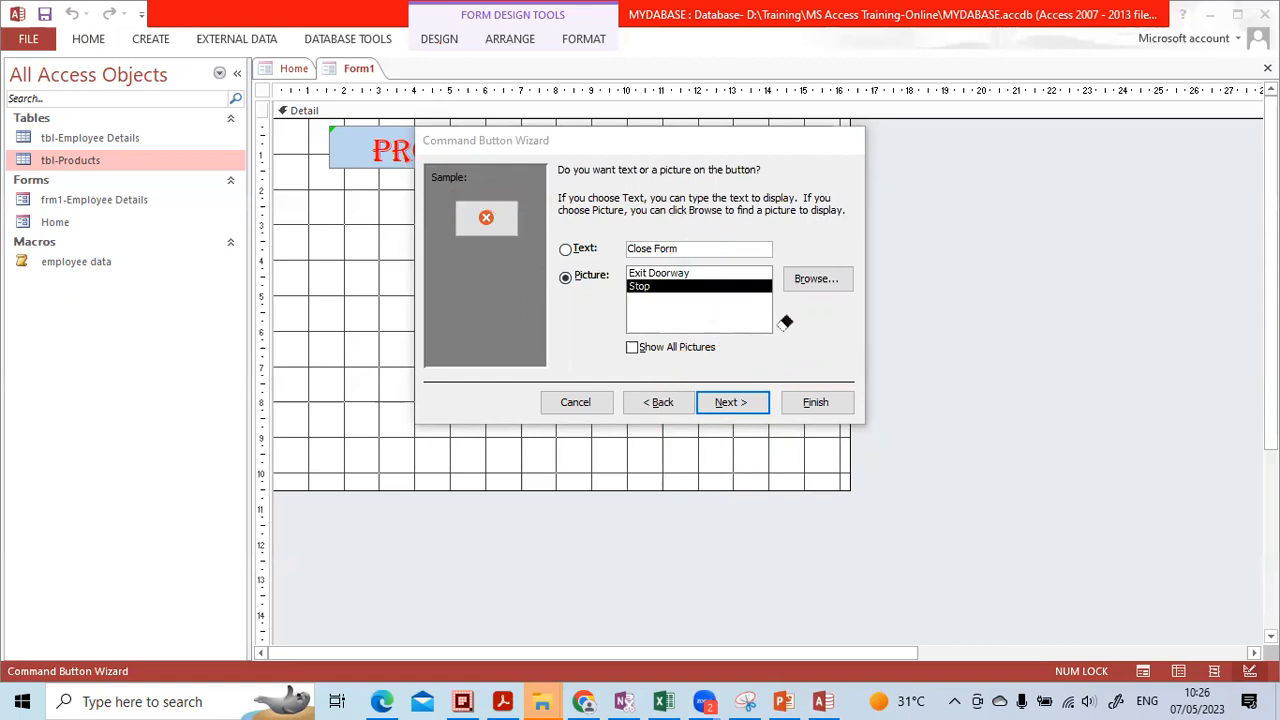
click(580, 258)
Give the button the text caption 'Please close the form'
click(579, 257)
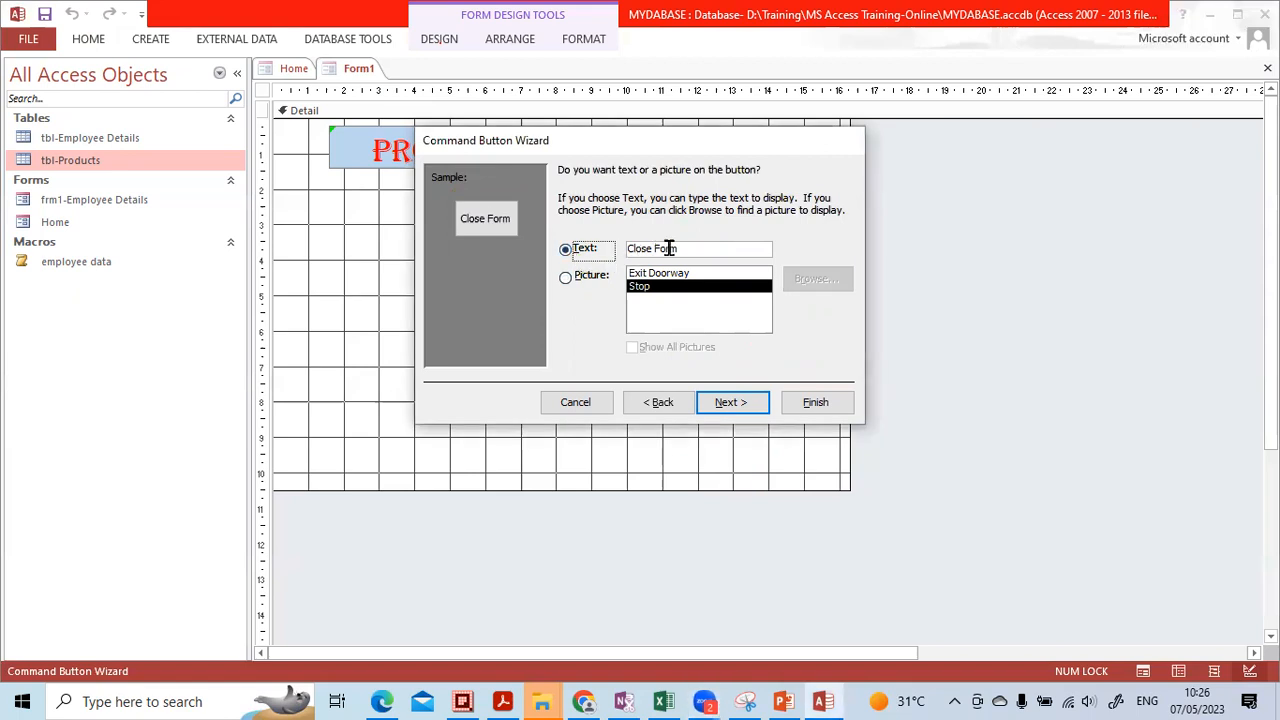
drag(690, 247, 582, 245)
text(P)
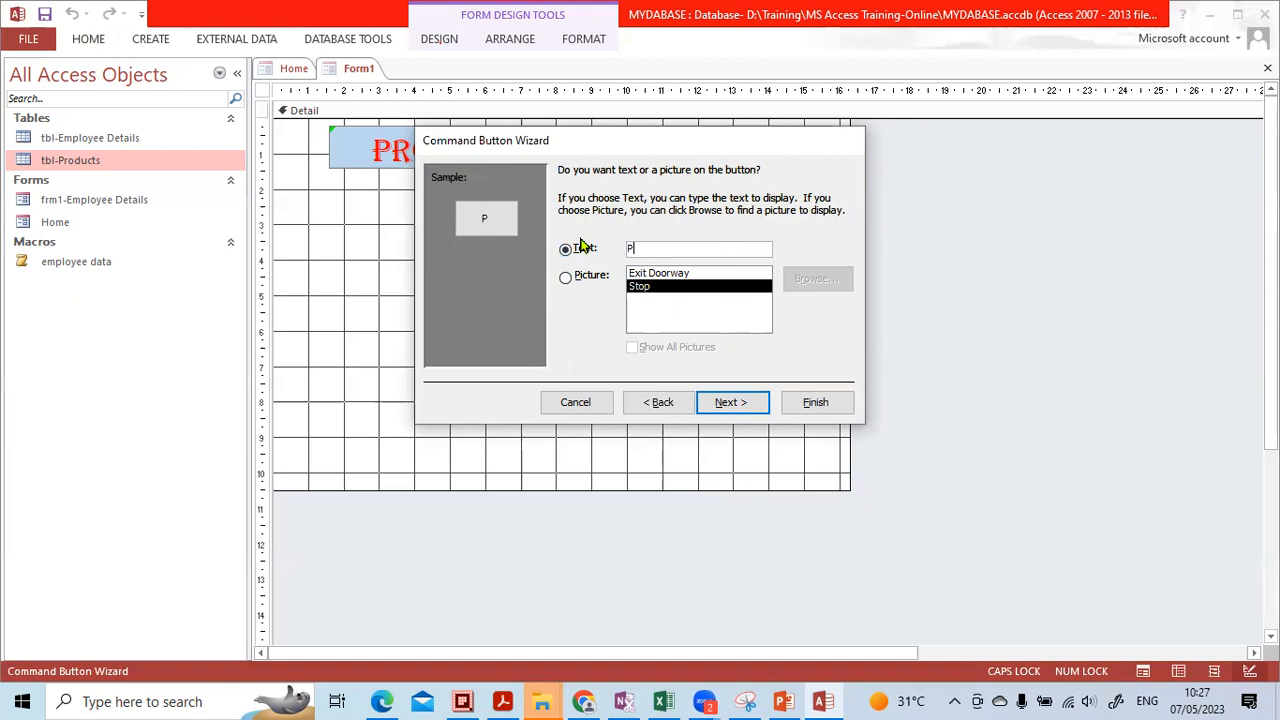
text(lease close the fomr)
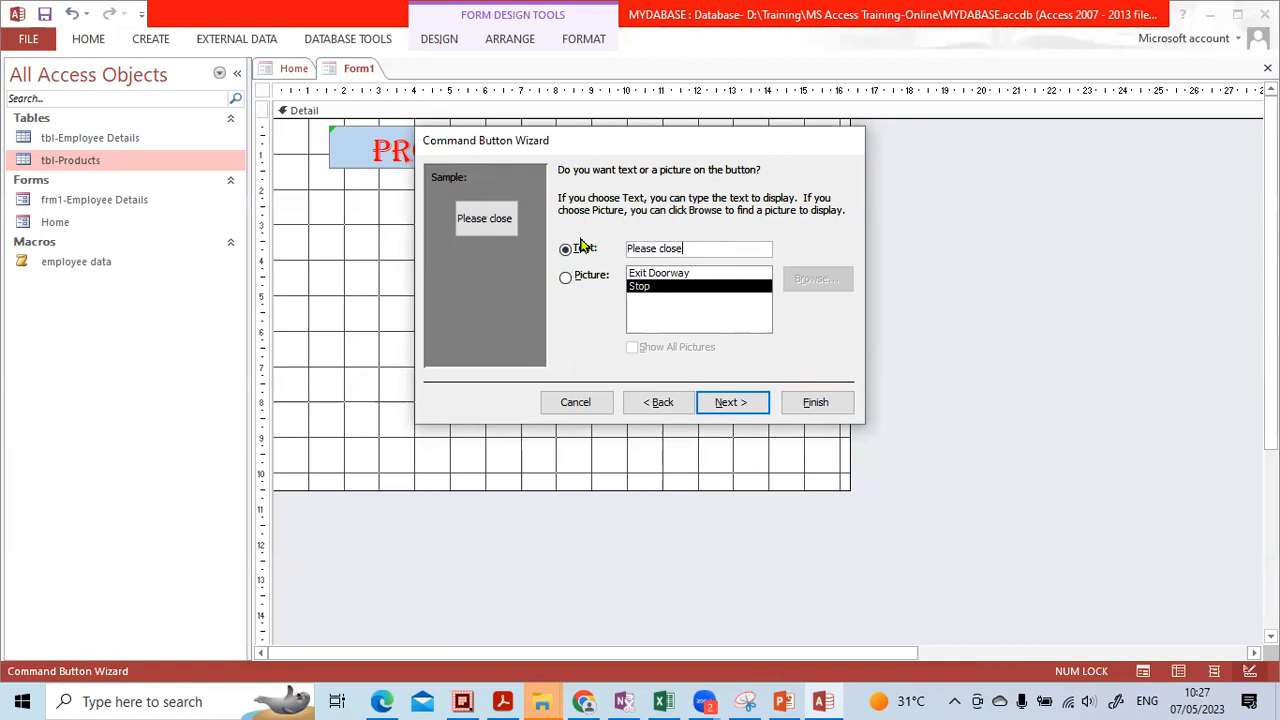
key(BackSpace)
key(BackSpace)
key(BackSpace)
text(ro)
key(BackSpace)
key(BackSpace)
text(orm)
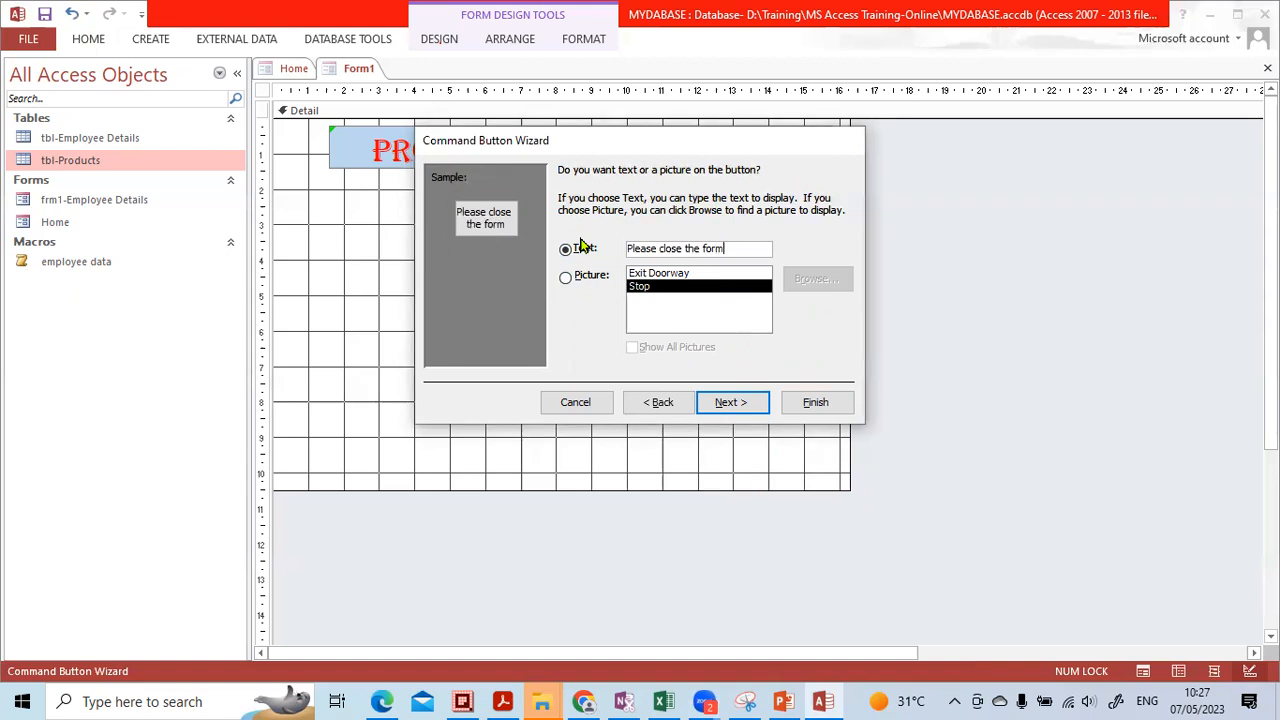
Name the button formcl, finish the wizard, and move the button left
click(710, 400)
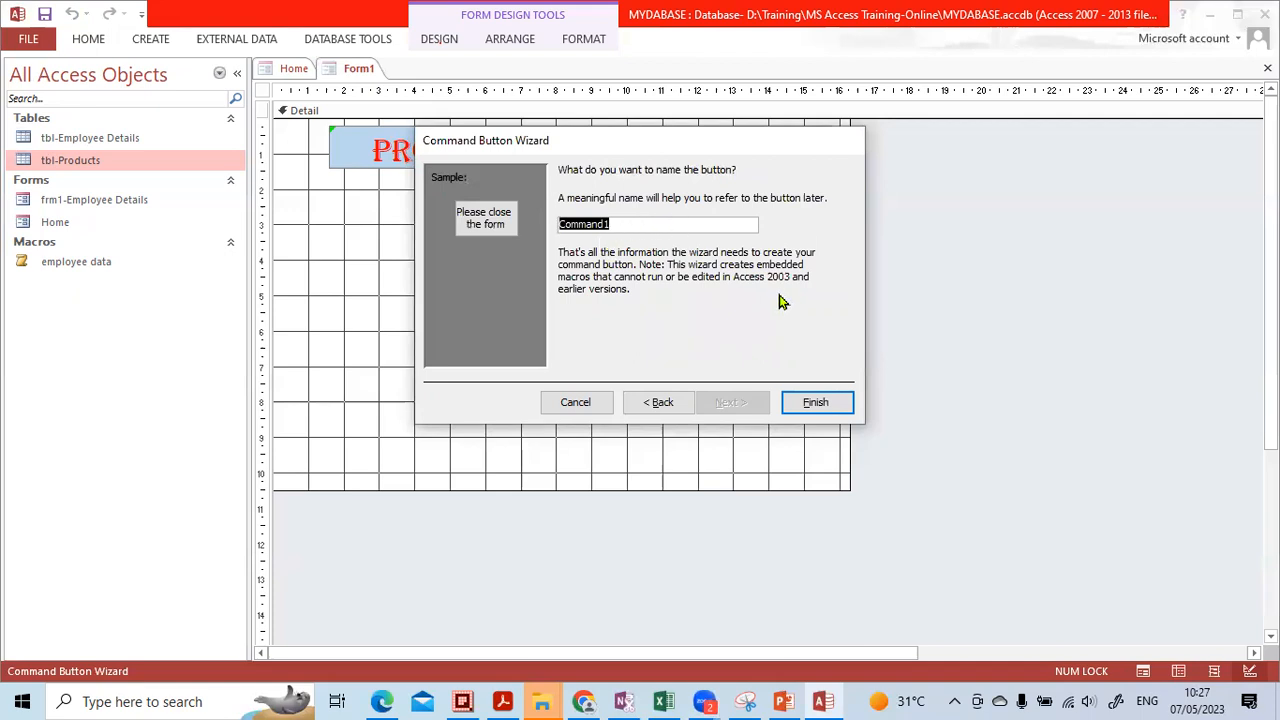
text(formcl)
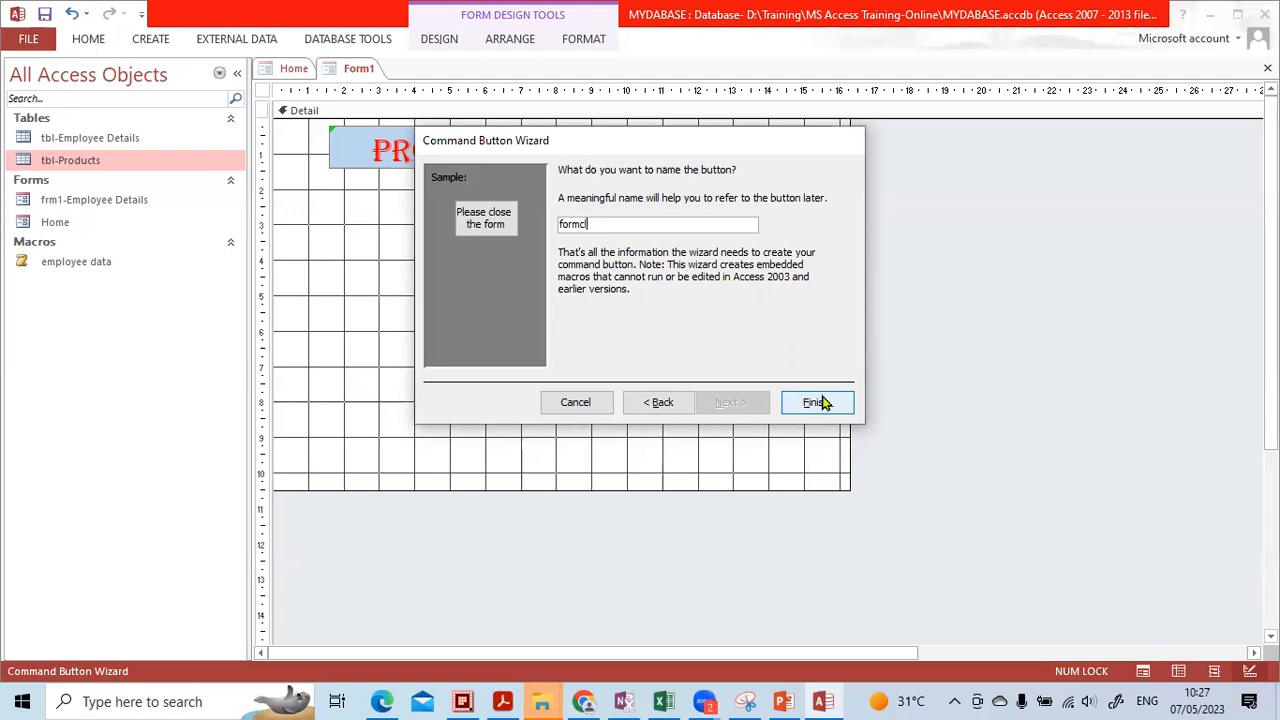
click(817, 401)
drag(817, 343, 694, 347)
click(696, 410)
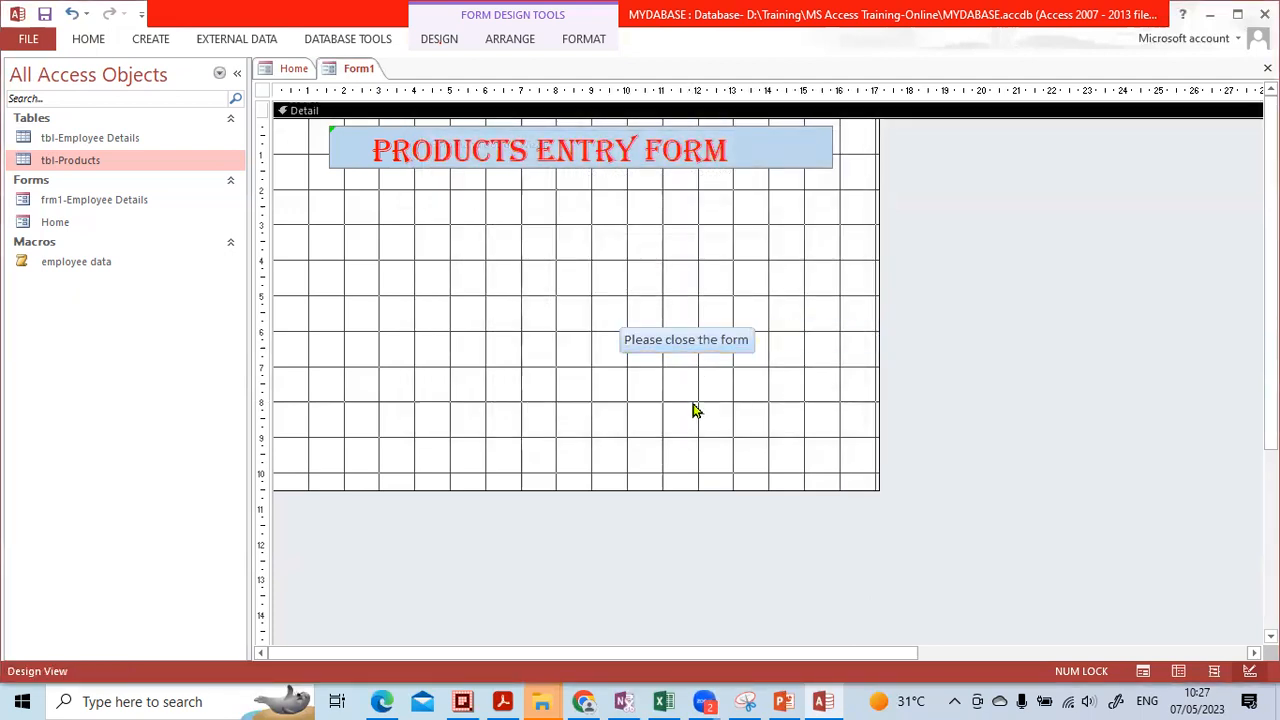
Place a Close Form command button showing the Exit Doorway picture beneath the 'Please close the form' button
click(676, 384)
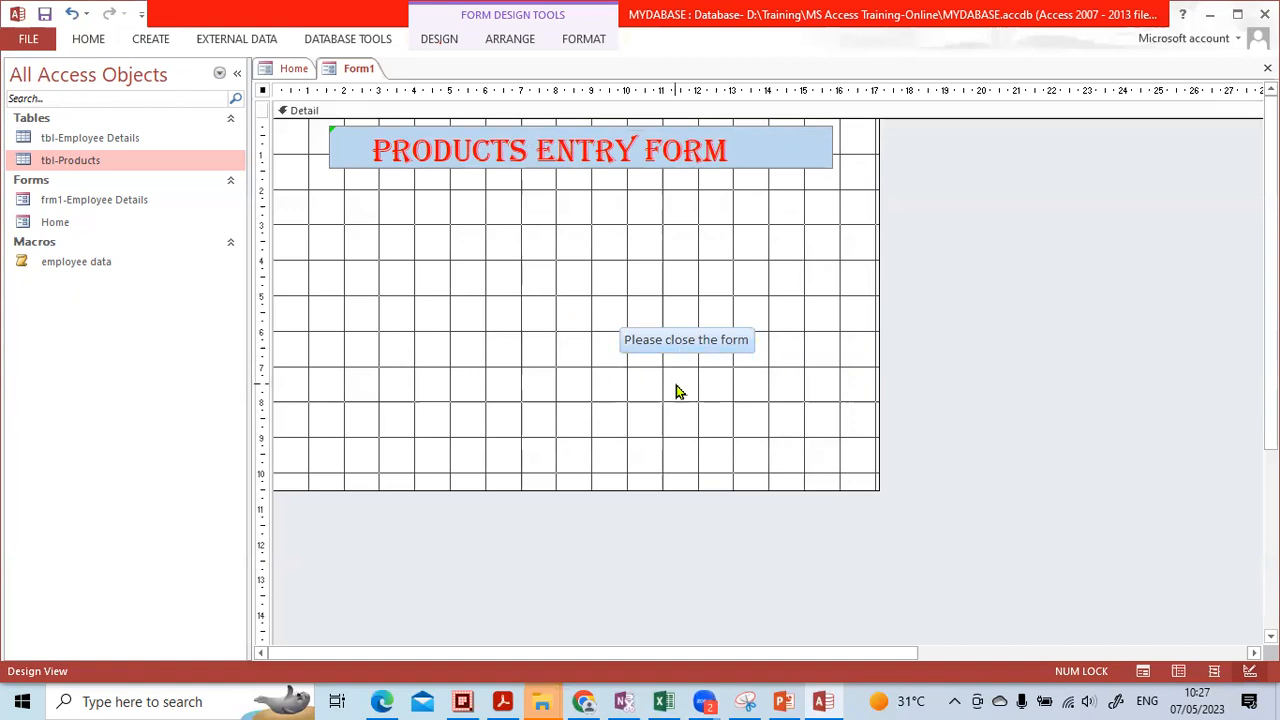
click(436, 42)
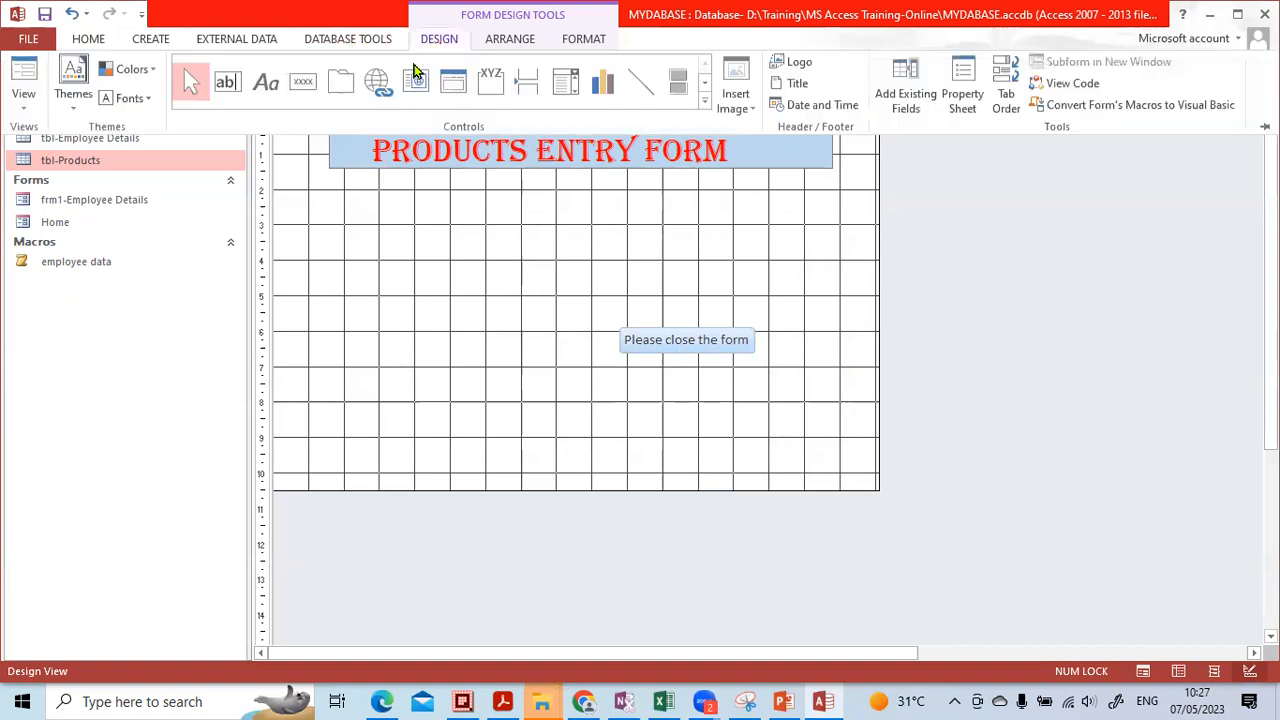
click(303, 85)
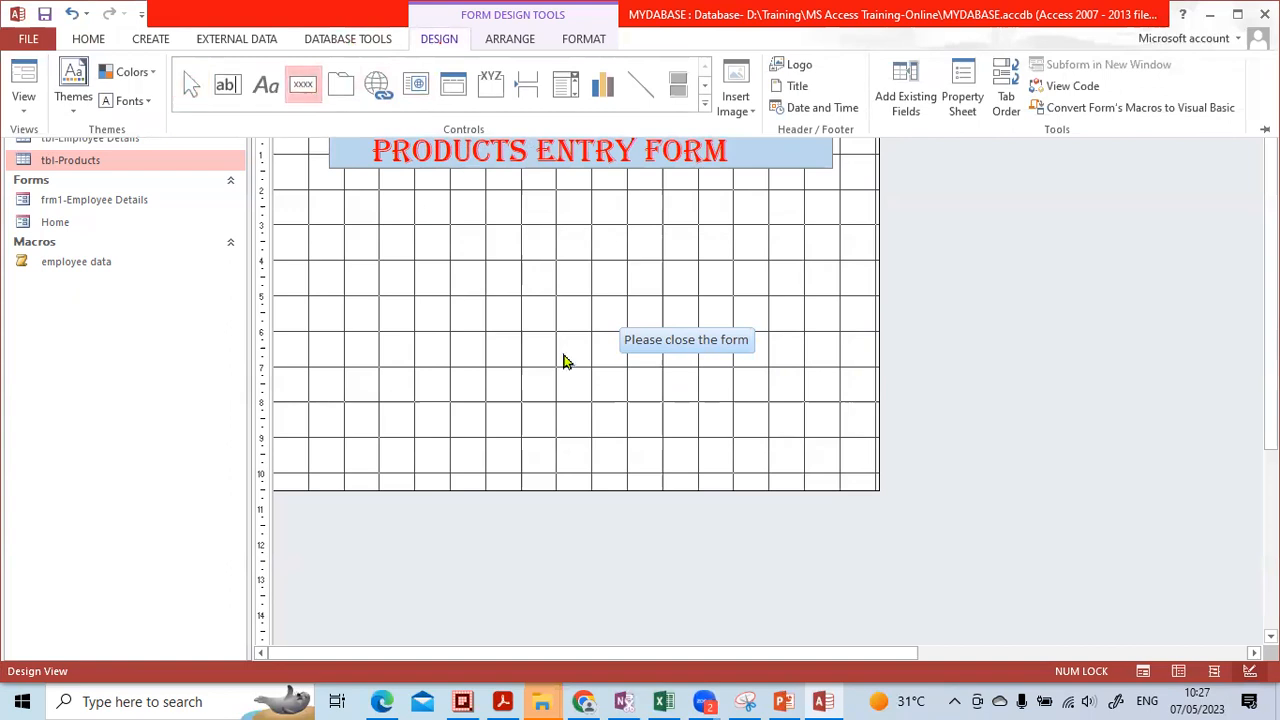
click(643, 388)
click(641, 378)
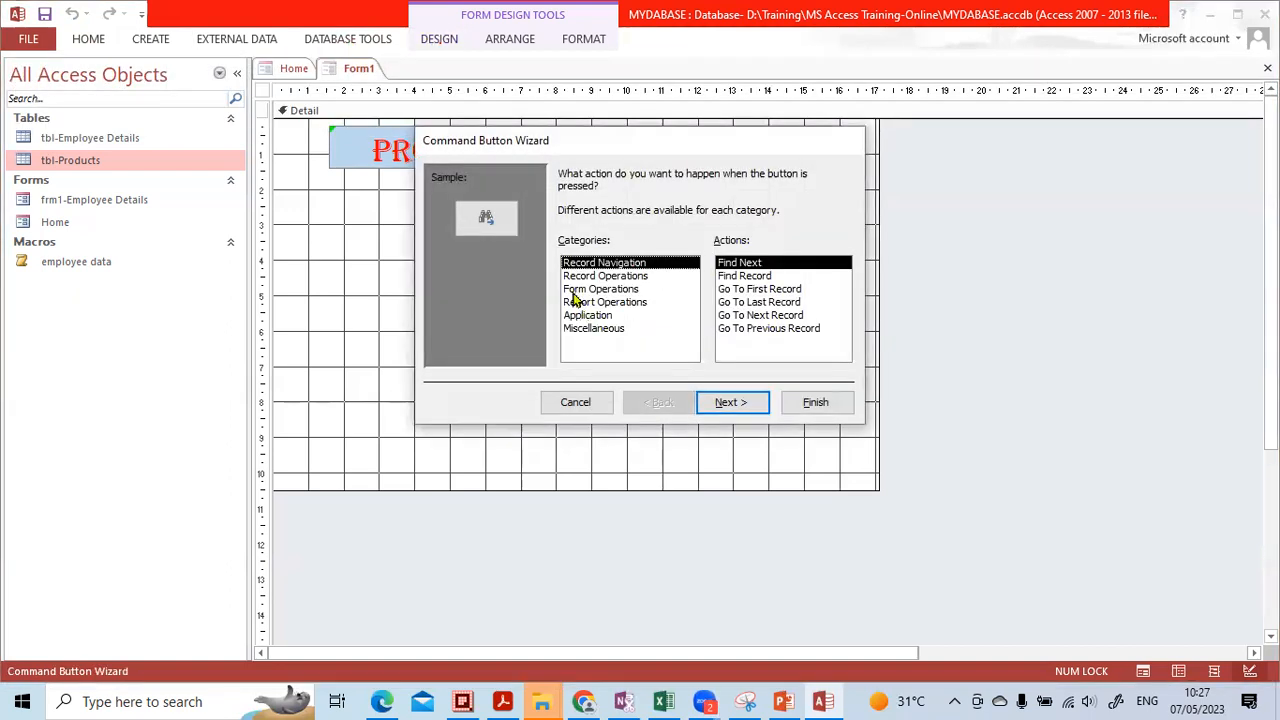
click(600, 290)
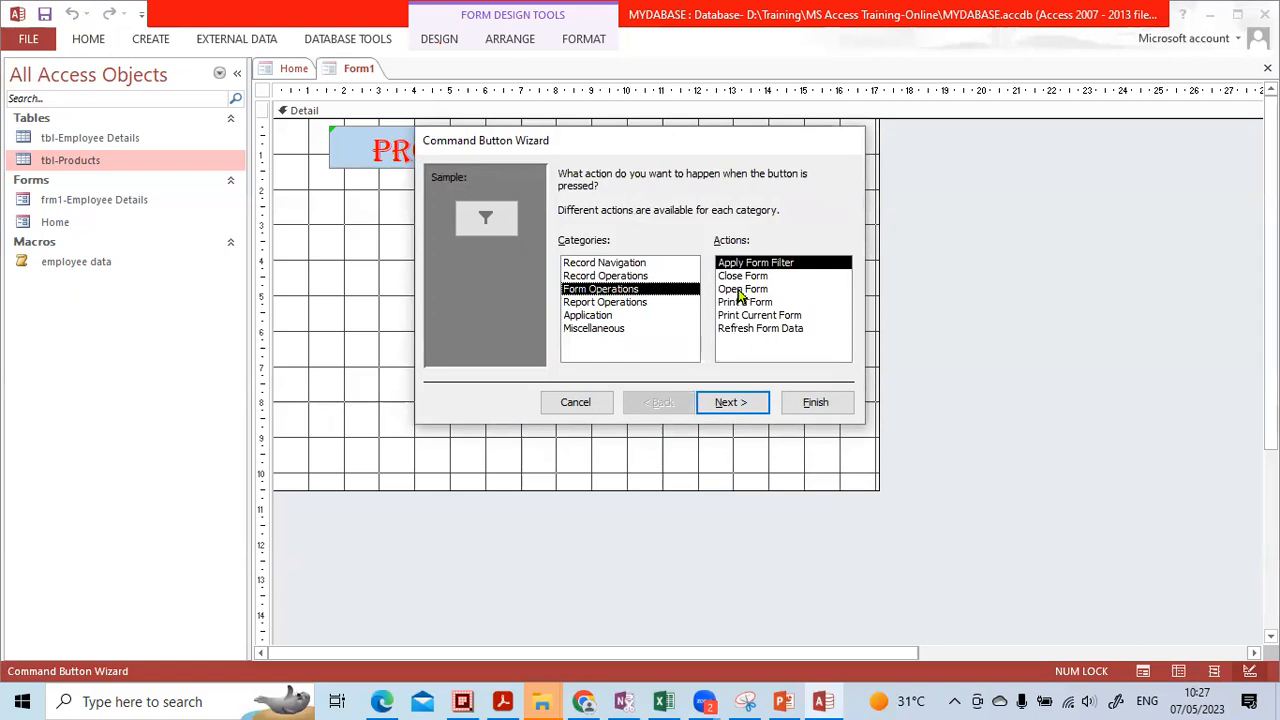
click(742, 276)
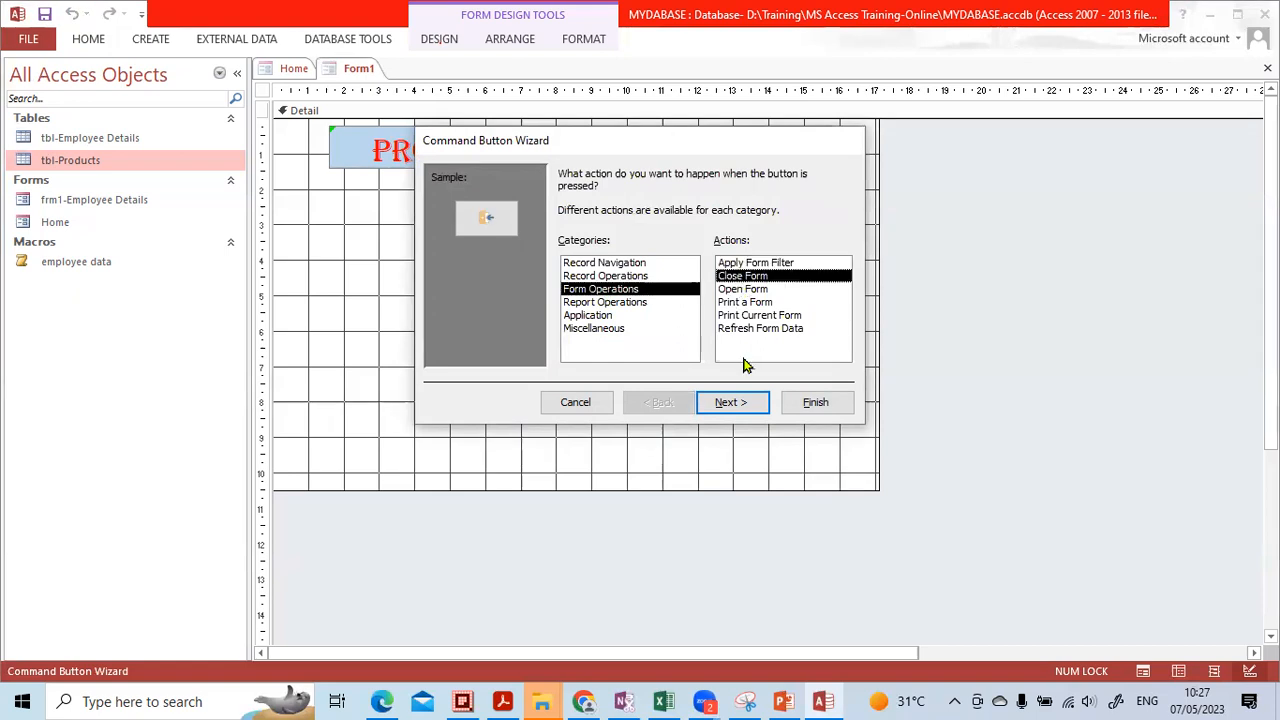
click(712, 399)
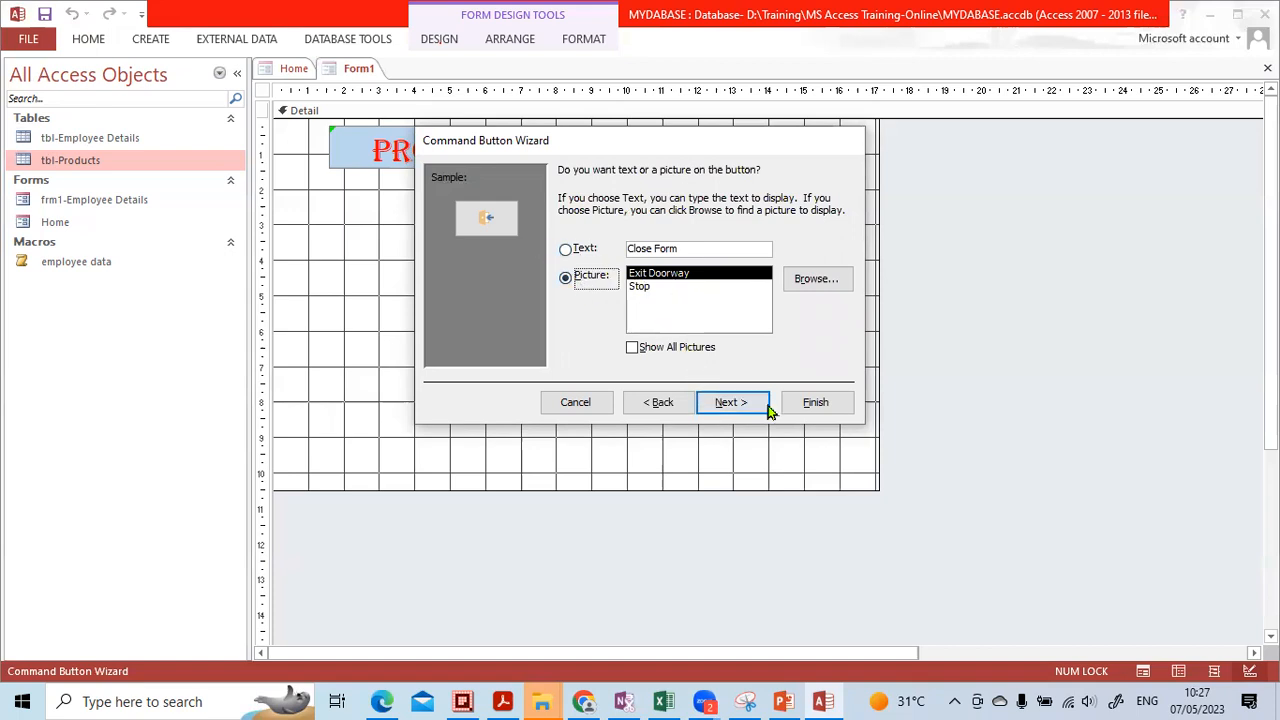
click(728, 402)
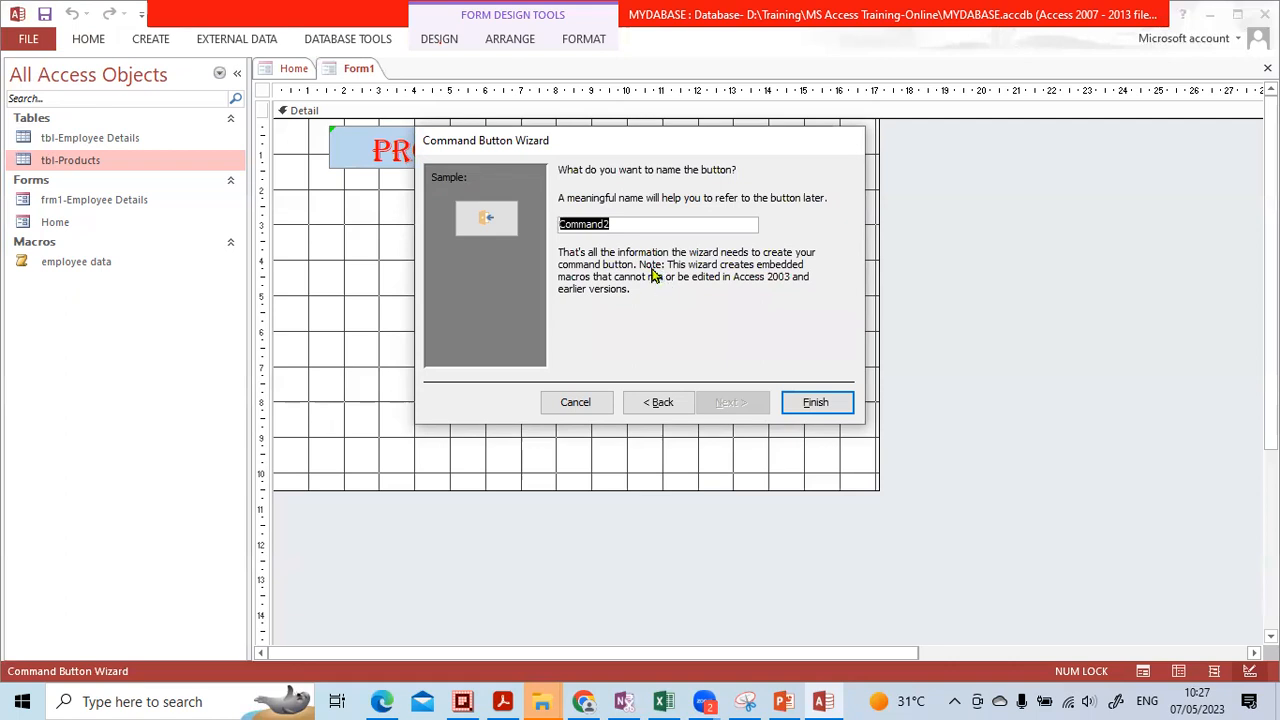
click(814, 403)
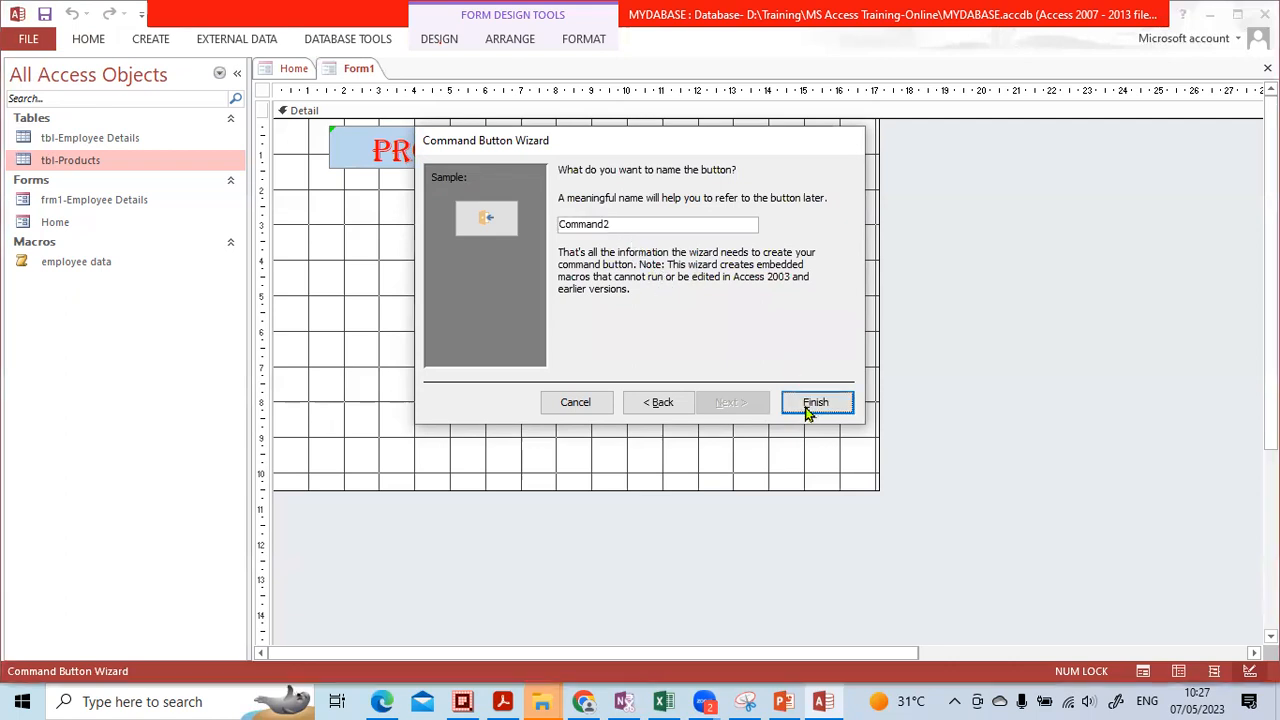
click(762, 430)
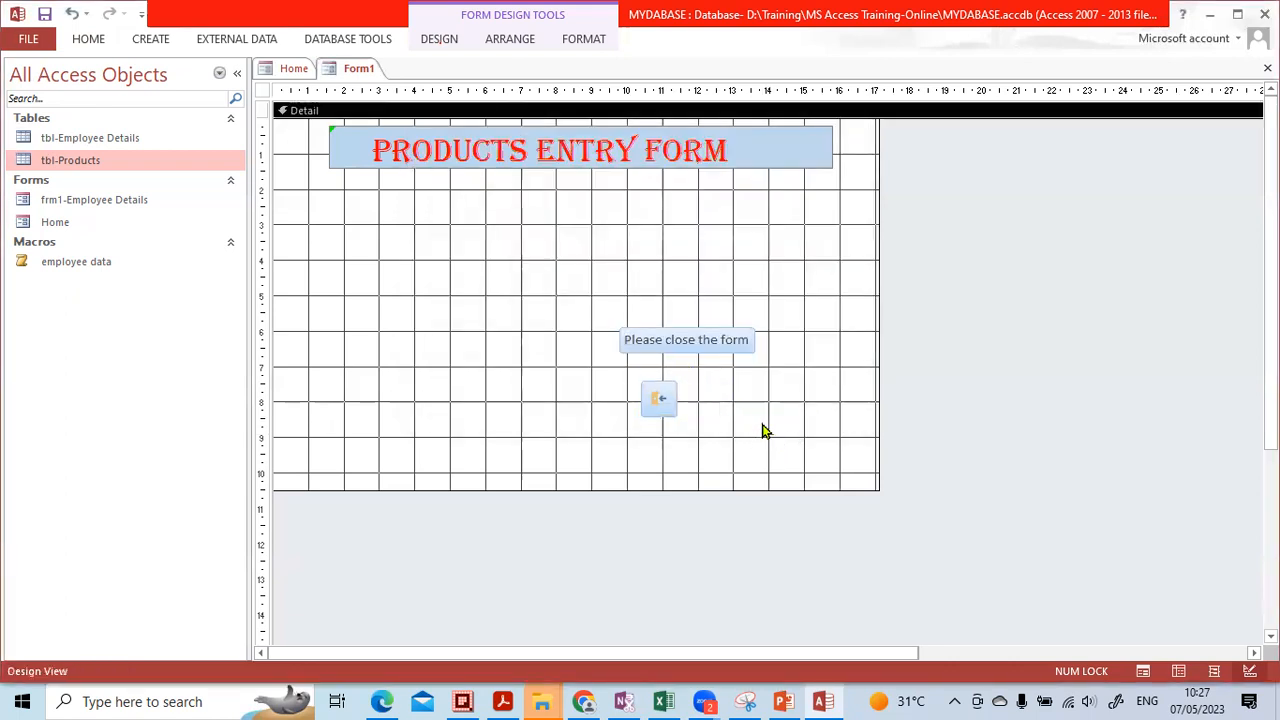
click(583, 278)
Highlight the Form1 document tab for viewers, then clear the annotation
drag(543, 352, 569, 423)
mouse_move(394, 68)
mouse_down()
mouse_move(321, 66)
mouse_move(393, 82)
mouse_move(364, 50)
mouse_move(398, 95)
mouse_up()
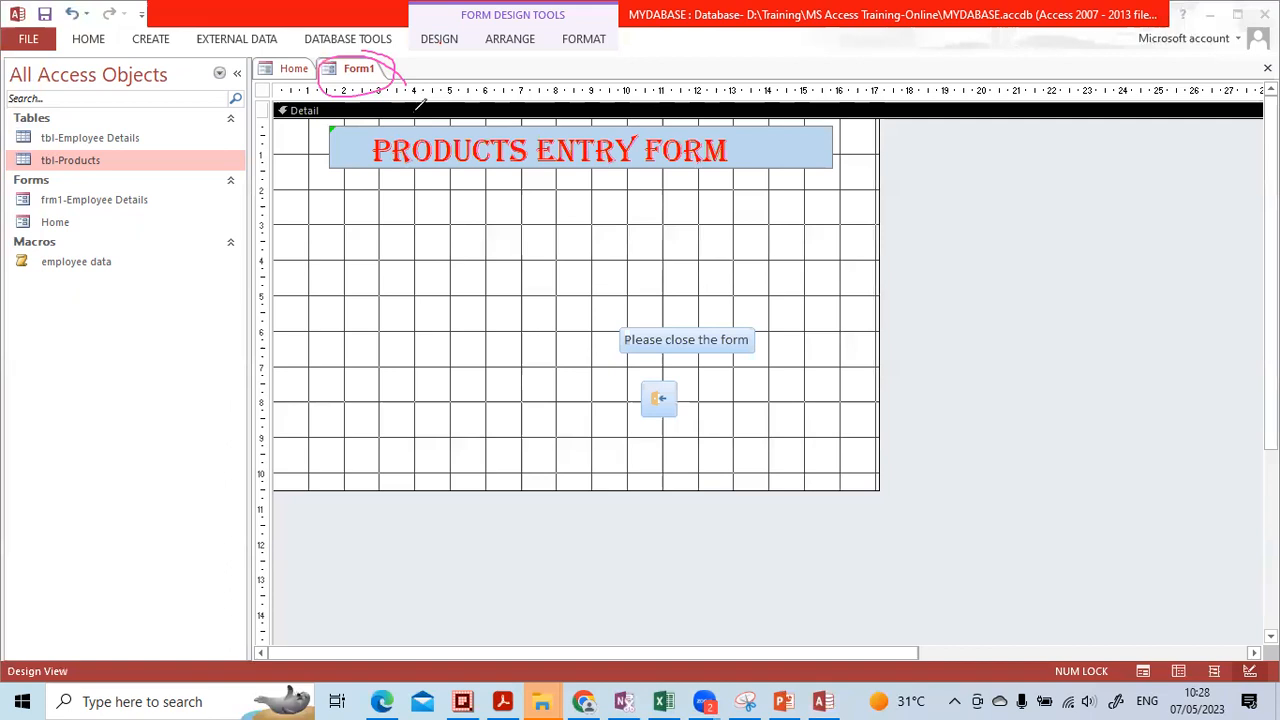
click(600, 351)
click(342, 58)
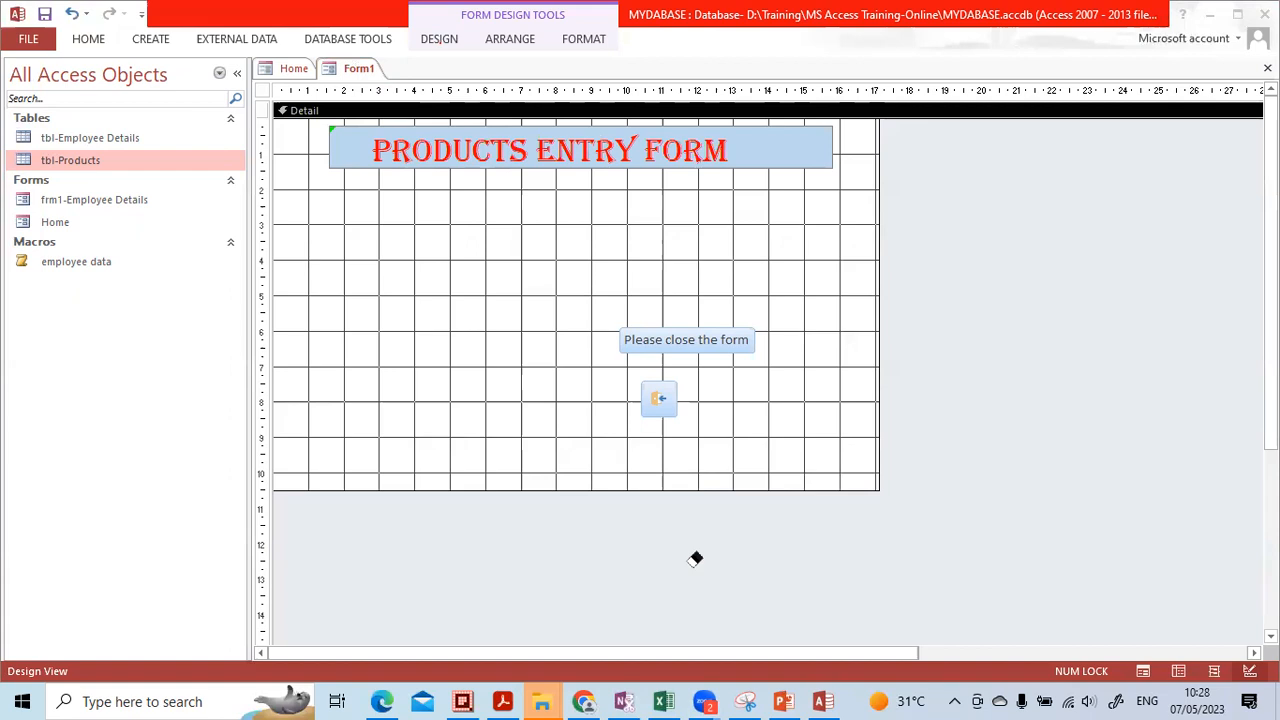
click(1096, 194)
Close Form1's design, agreeing to save it with the name 'frm-Production Menu'
click(1267, 67)
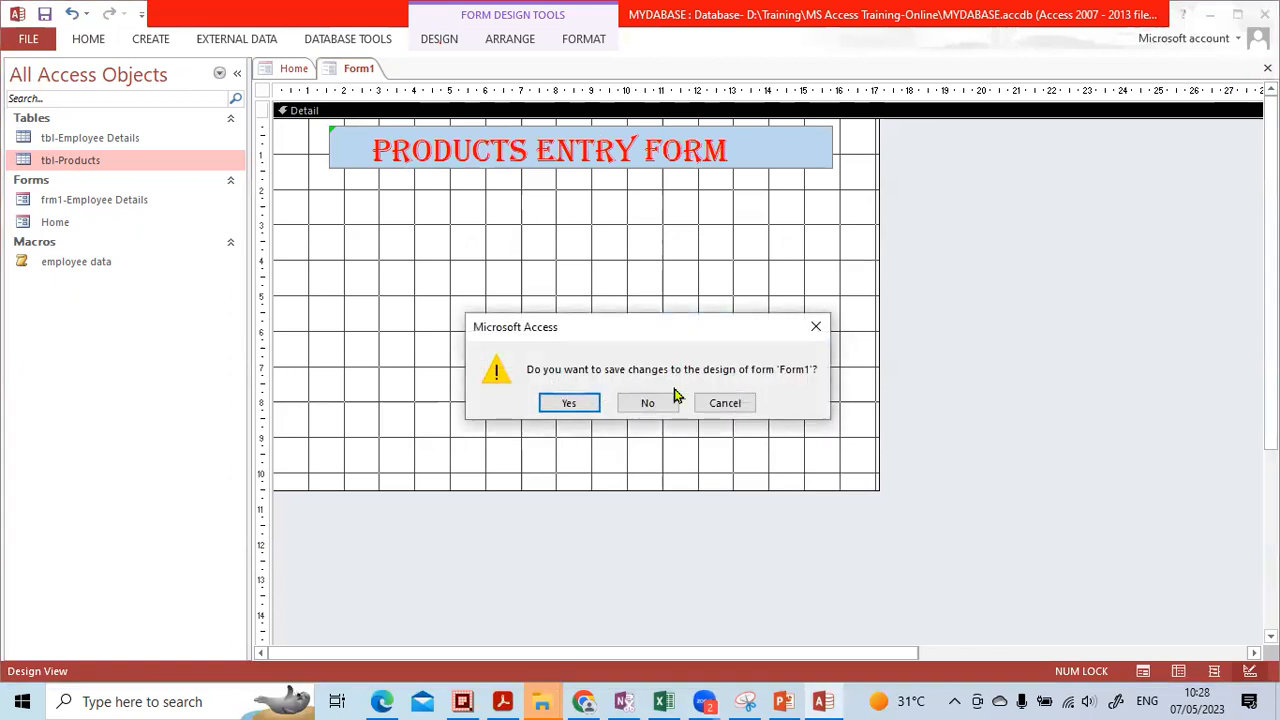
click(567, 403)
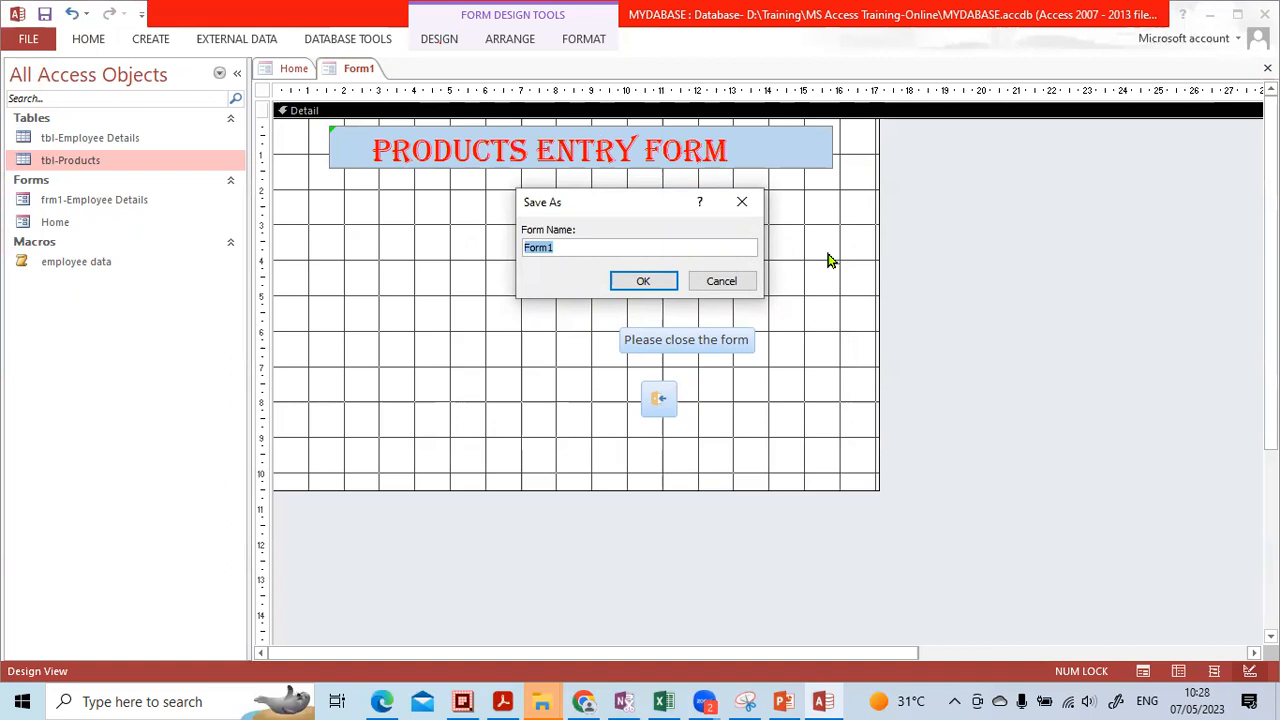
text(frm-)
key(Caps_Lock)
text(P)
key(Caps_Lock)
text(roduction)
key(Caps_Lock)
key(Caps_Lock)
text(men)
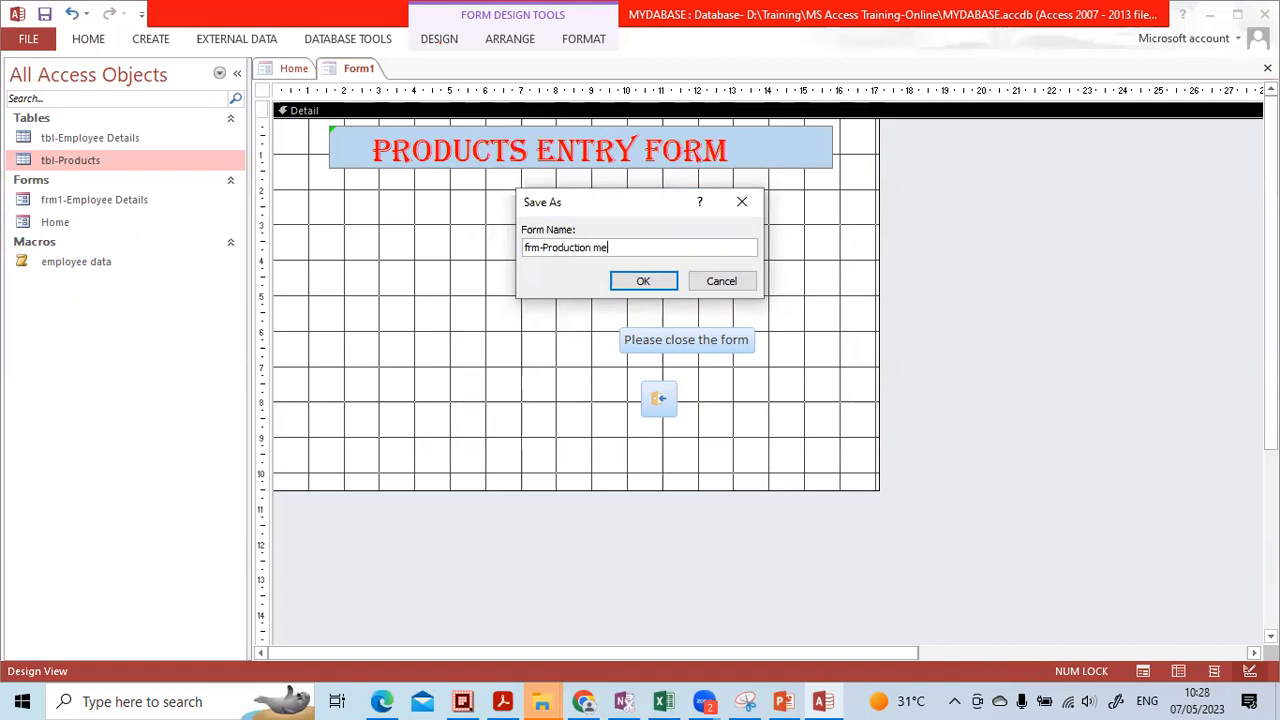
key(Caps_Lock)
text(EN)
key(Caps_Lock)
text(enu)
click(634, 279)
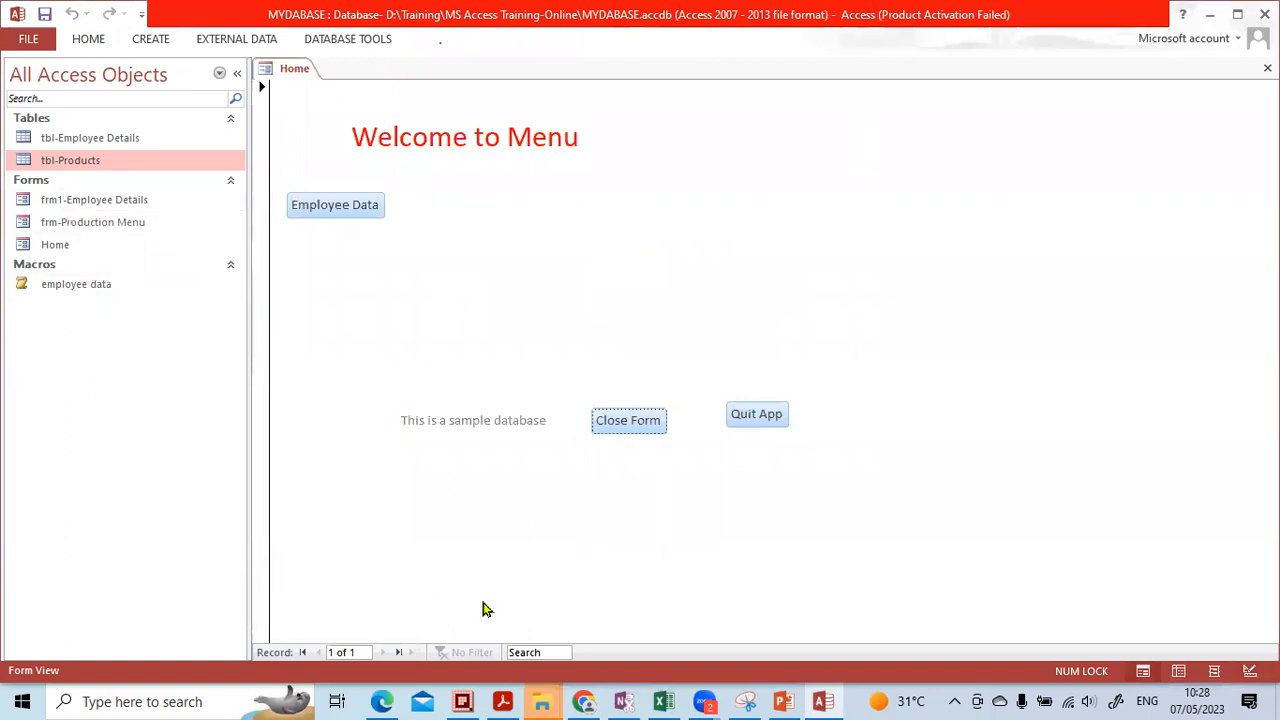
Annotate the Navigation Pane's forms list and circle the Home form for viewers, then clear it
click(147, 227)
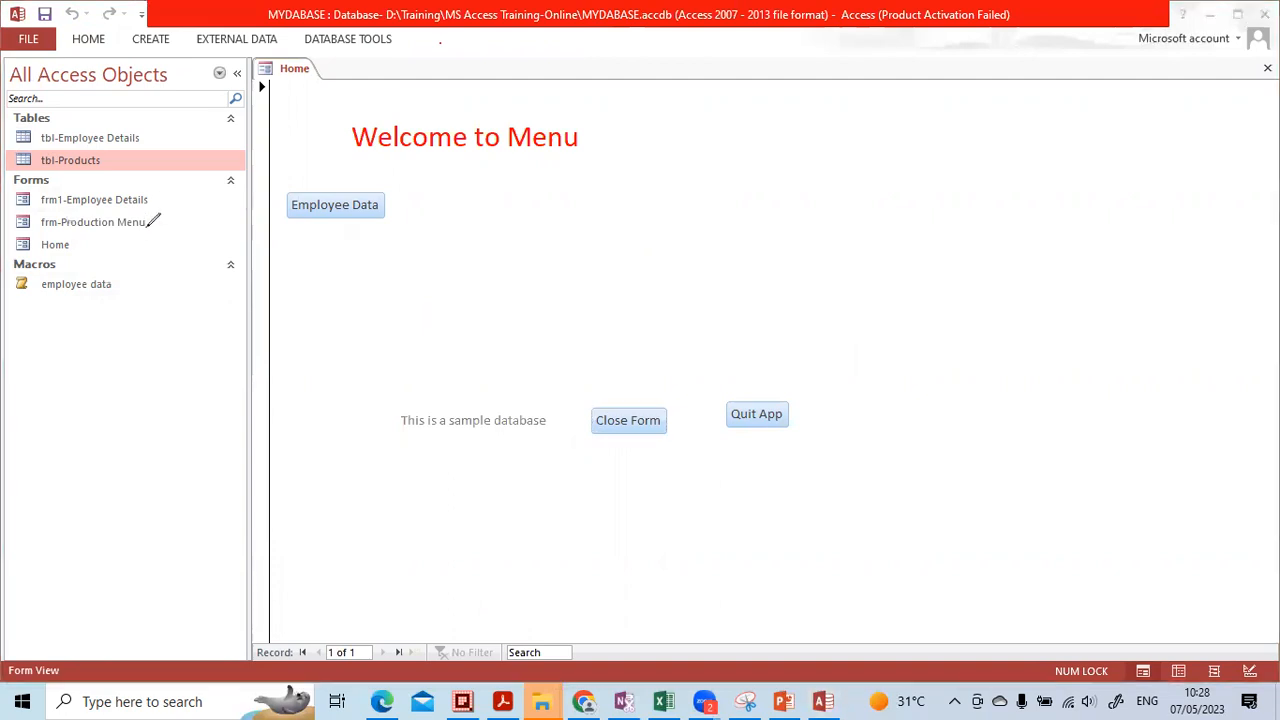
mouse_move(167, 219)
mouse_down()
mouse_move(15, 212)
mouse_move(10, 228)
mouse_move(113, 232)
mouse_move(166, 213)
mouse_move(48, 190)
mouse_move(60, 212)
mouse_move(163, 192)
mouse_move(180, 210)
mouse_up()
mouse_move(72, 230)
mouse_down()
mouse_move(28, 242)
mouse_move(86, 250)
mouse_up()
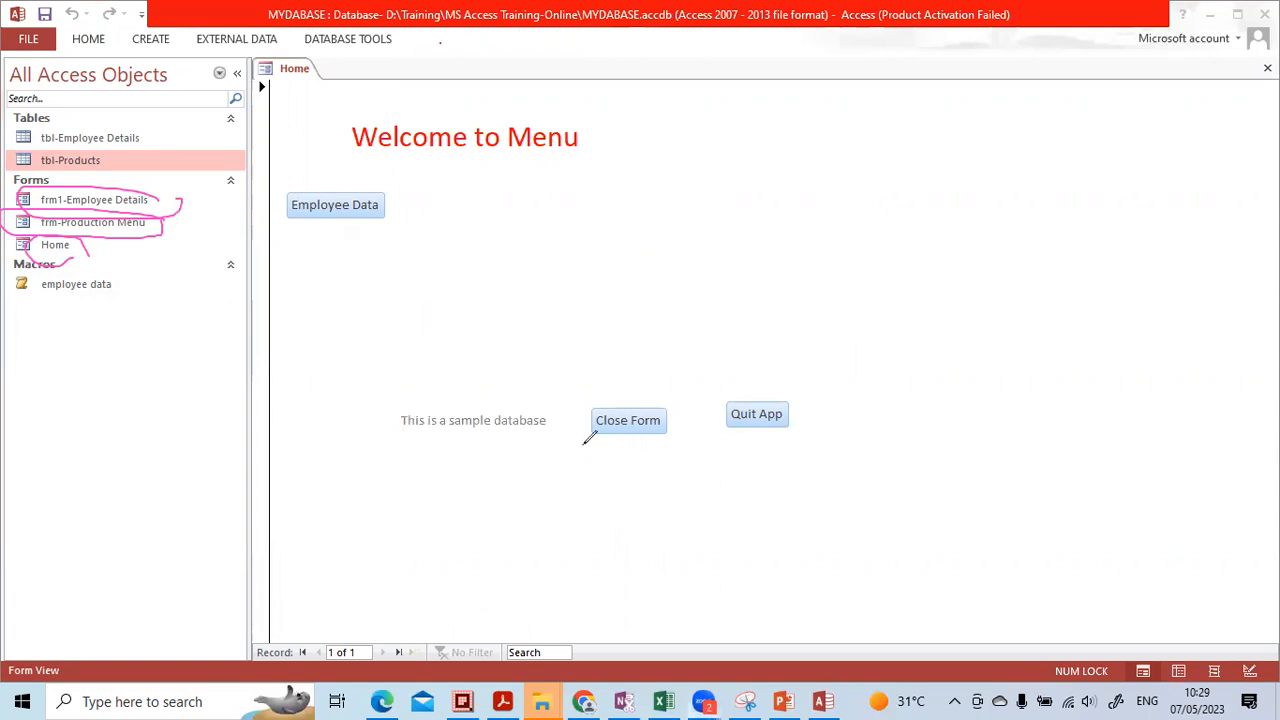
key(Escape)
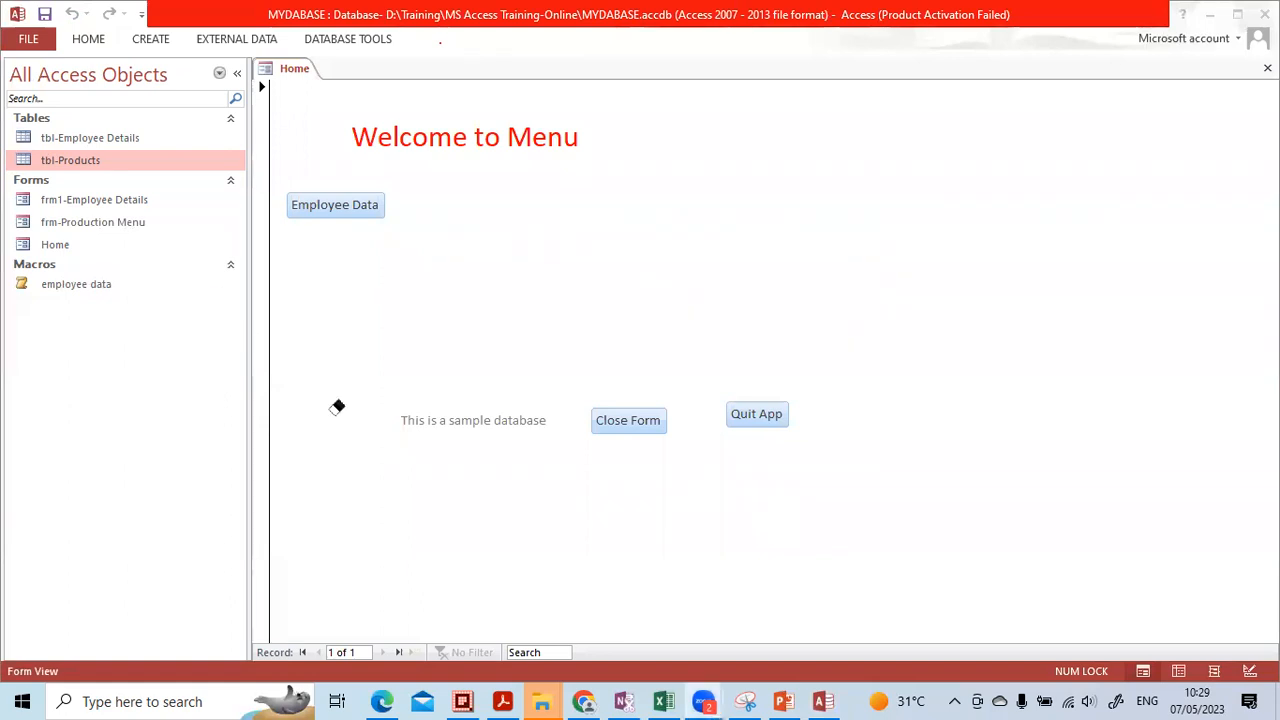
Open frm-Production Menu, collapse the Navigation Pane, and close the form with its exit button
click(65, 226)
double_click(57, 228)
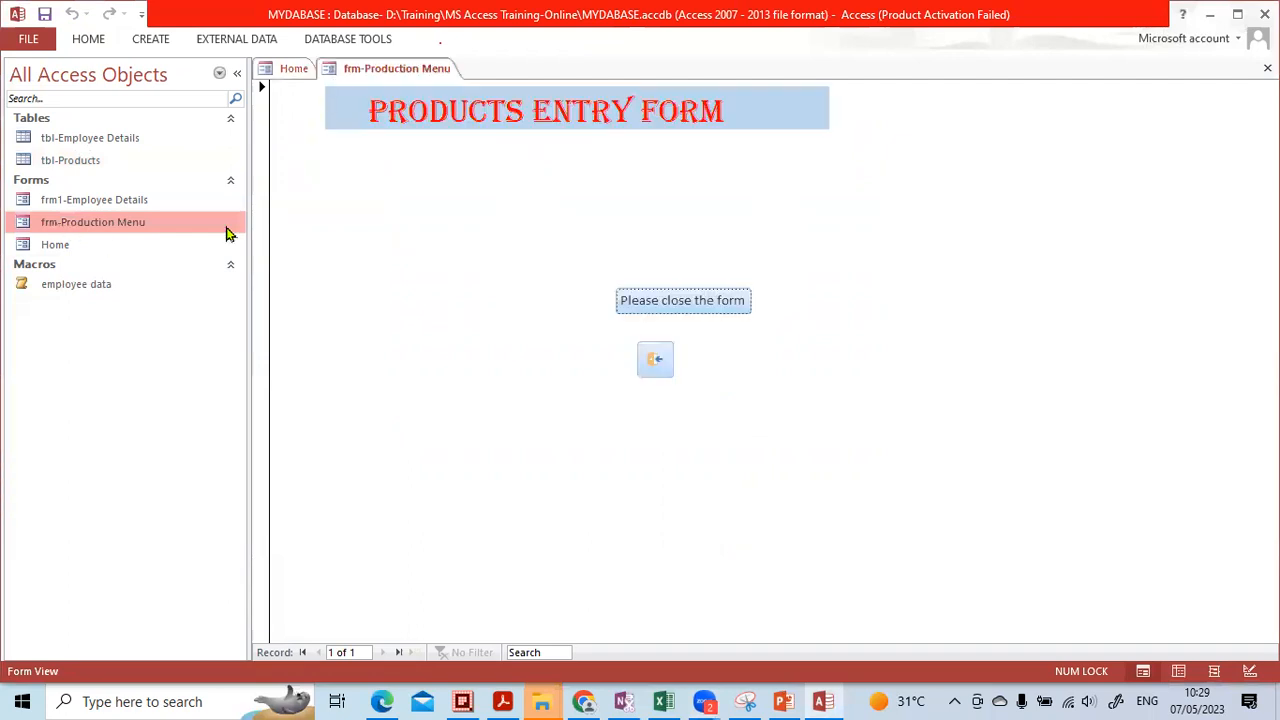
click(236, 80)
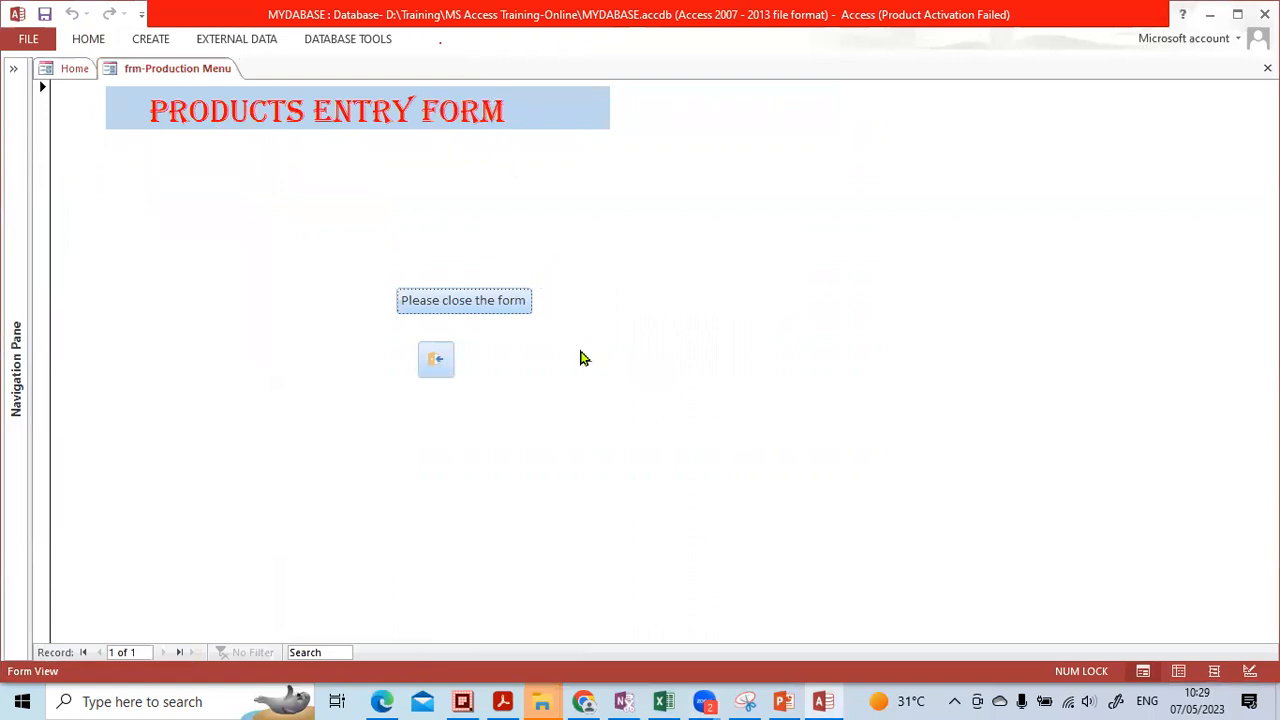
click(446, 363)
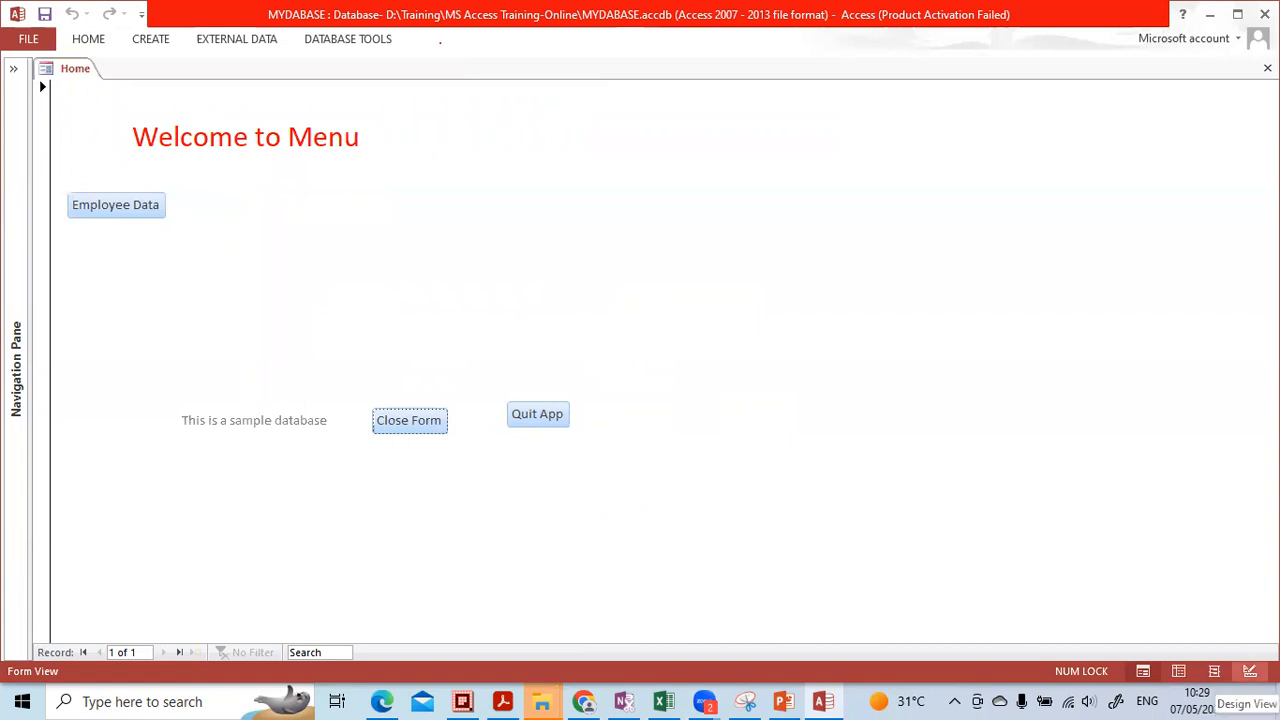
Switch the Home form to Design View and place a new command button in its Detail section
click(1250, 671)
click(434, 301)
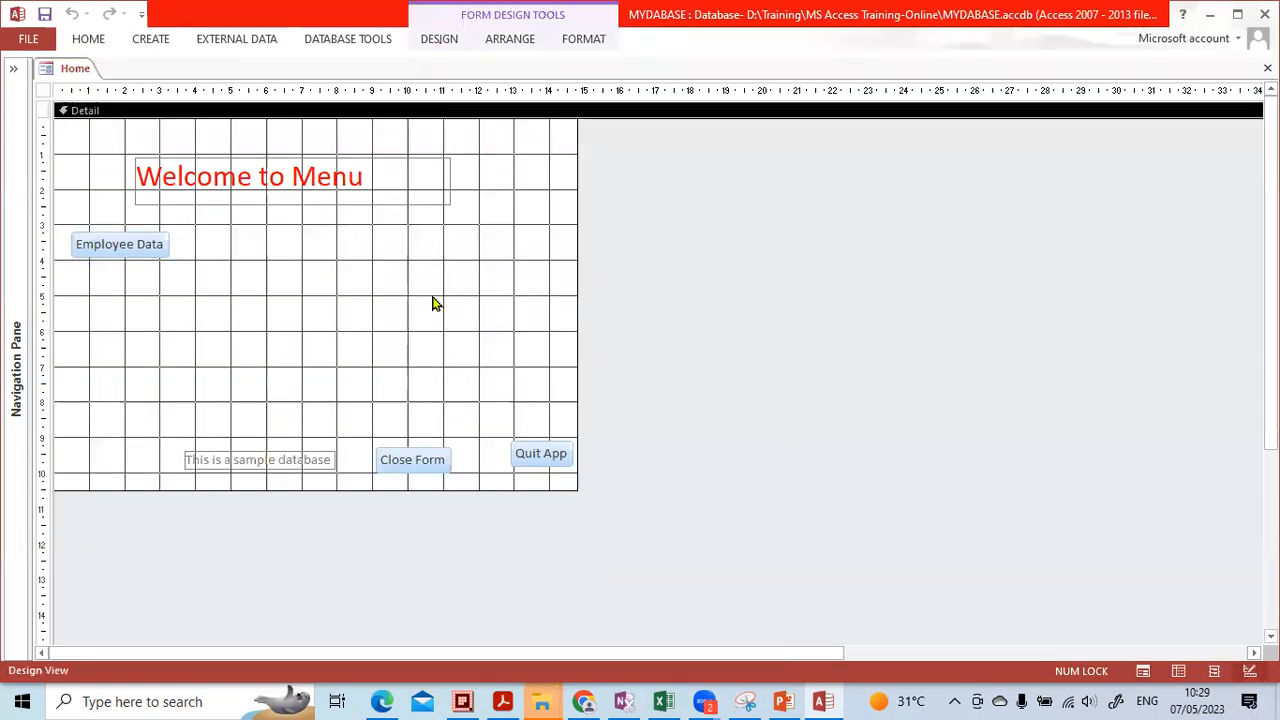
click(437, 40)
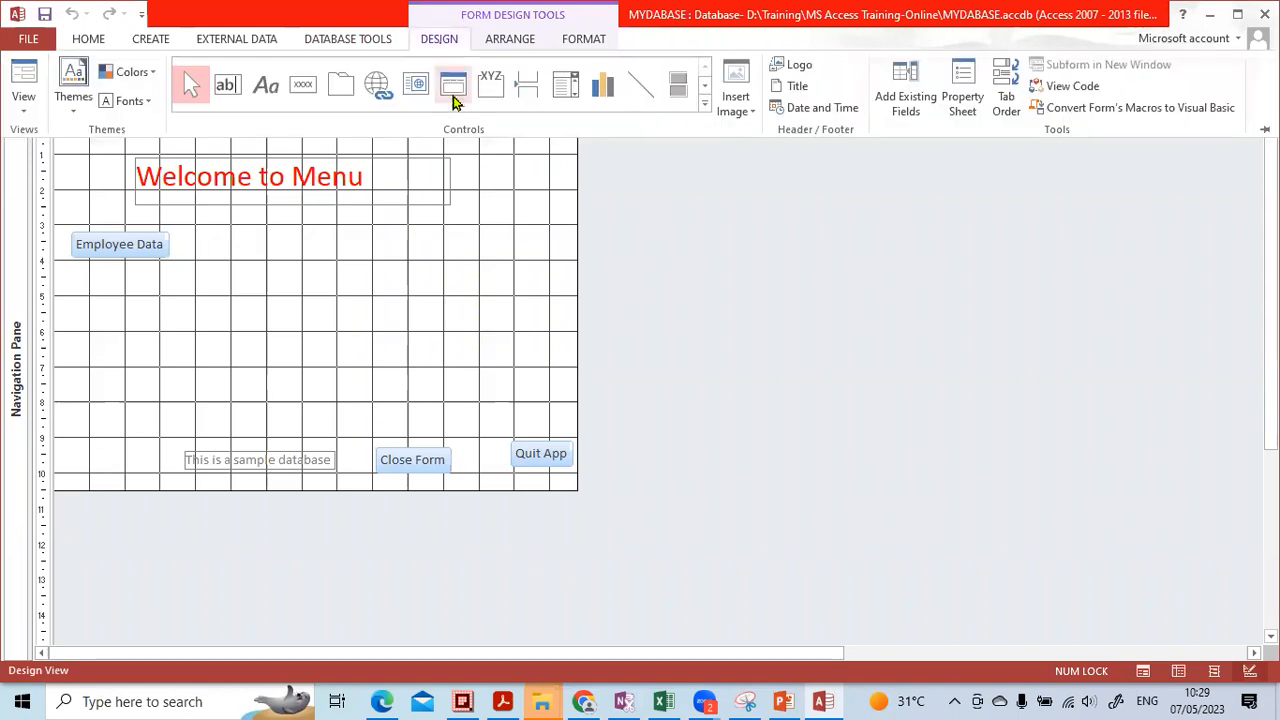
click(303, 84)
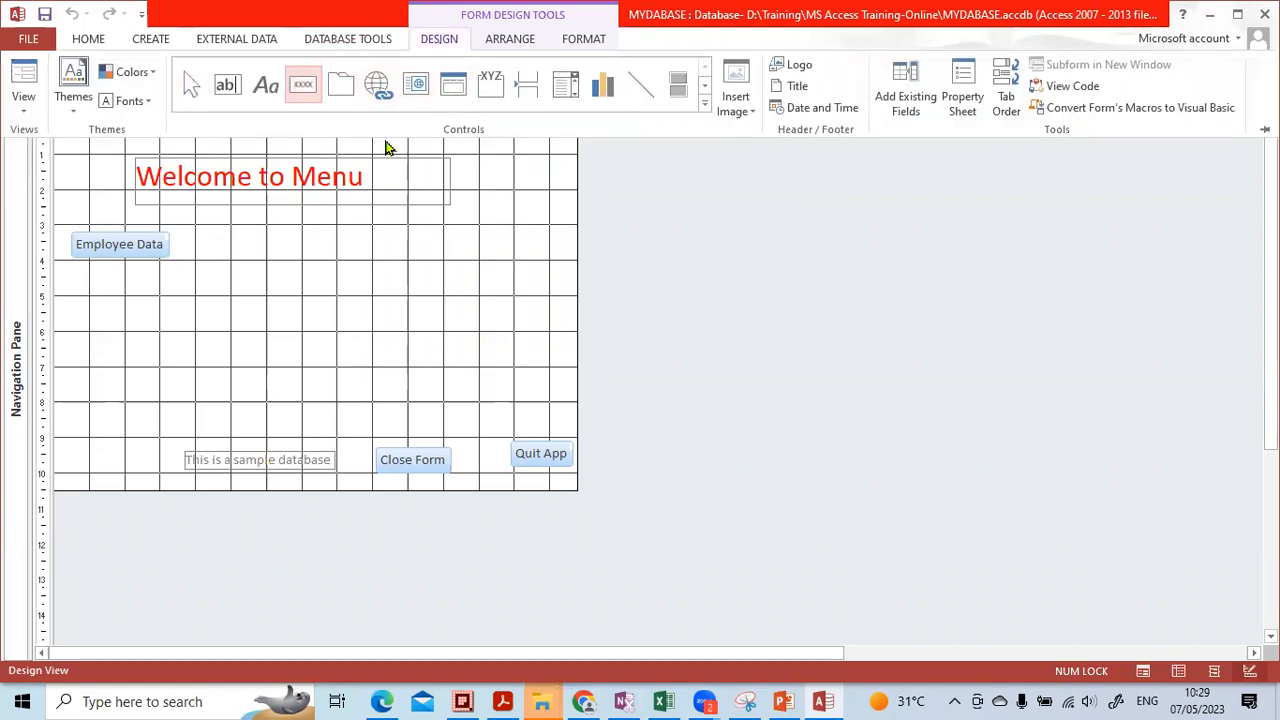
key(ctrl+F1)
click(393, 298)
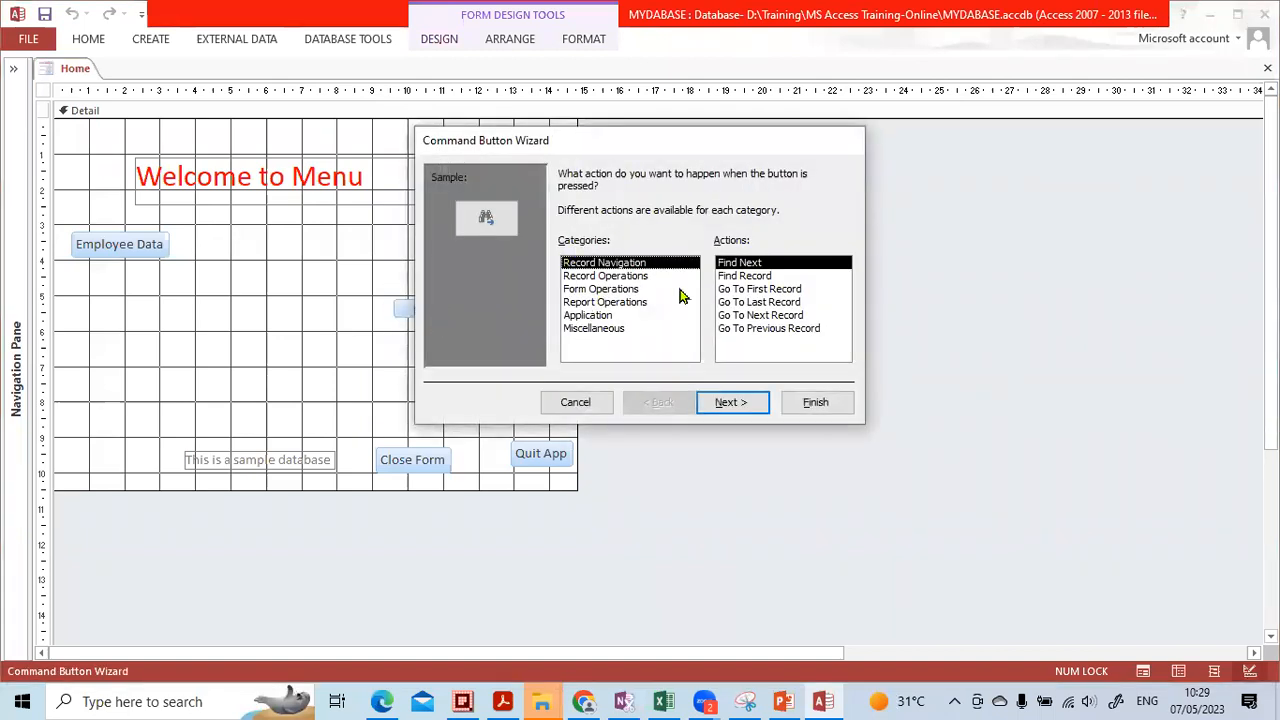
Set the button's action to Form Operations > Open Form for frm-Production Menu
click(600, 289)
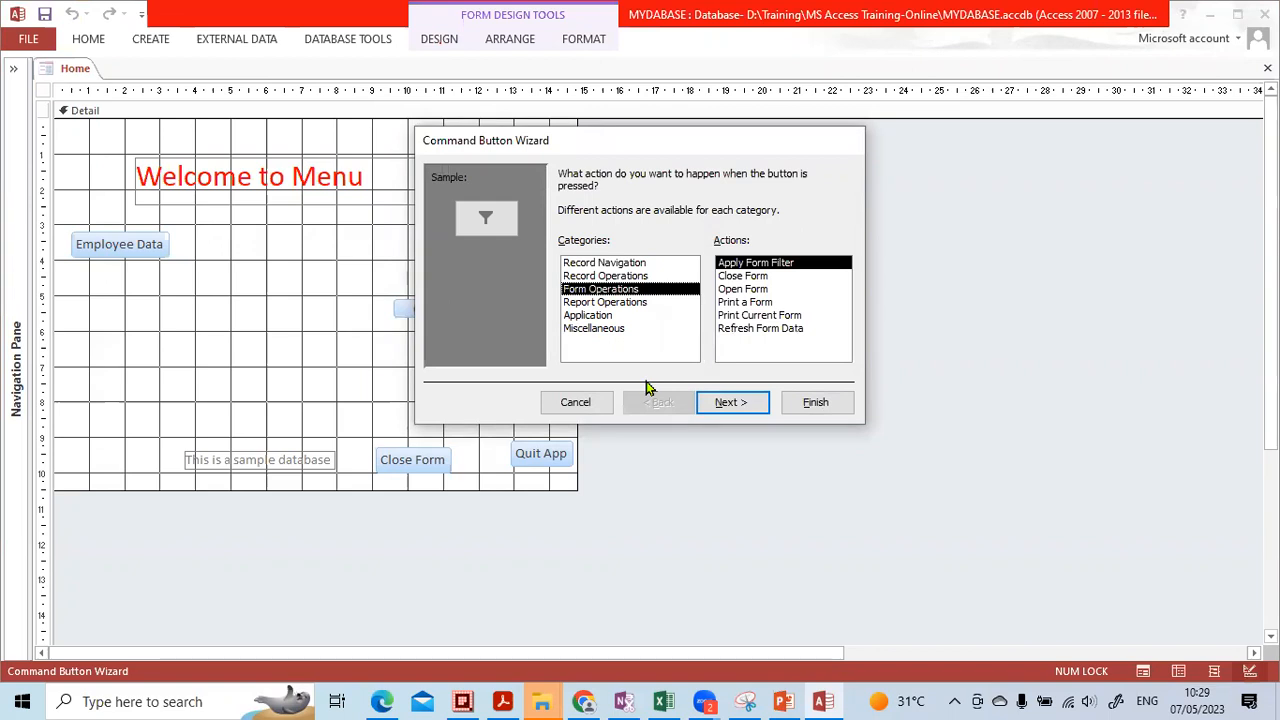
click(737, 289)
click(722, 404)
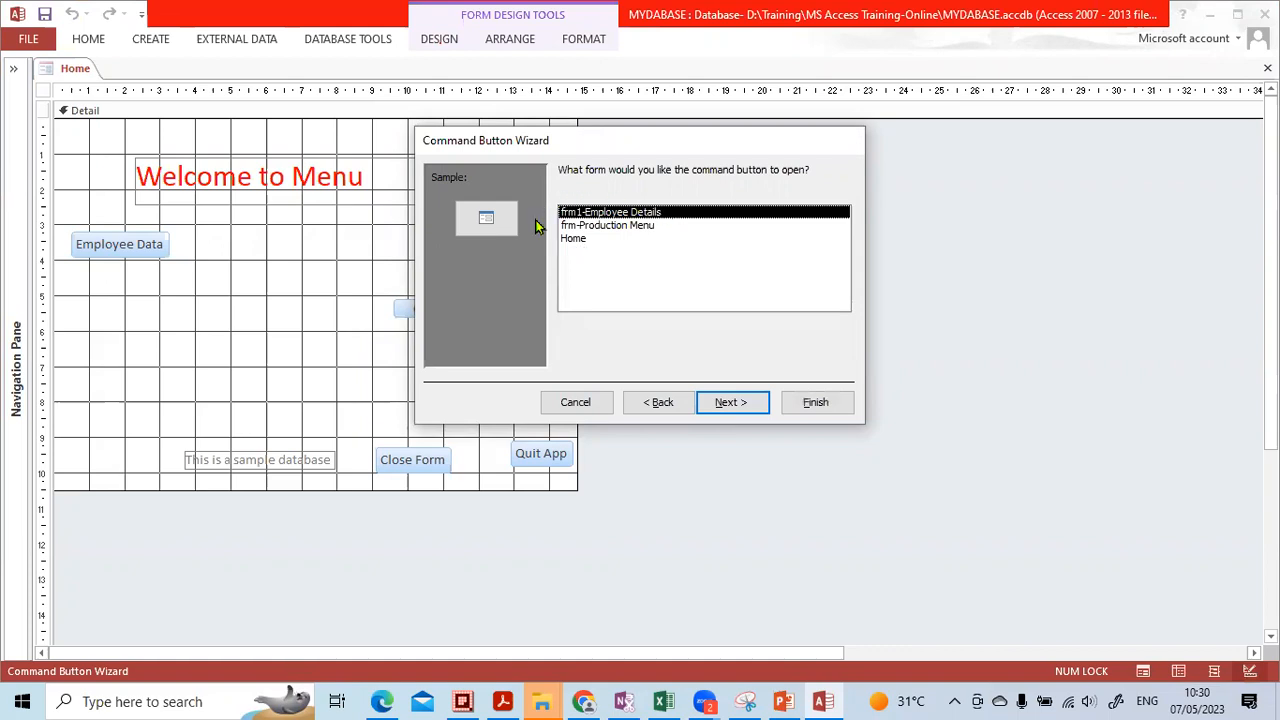
click(600, 230)
click(740, 404)
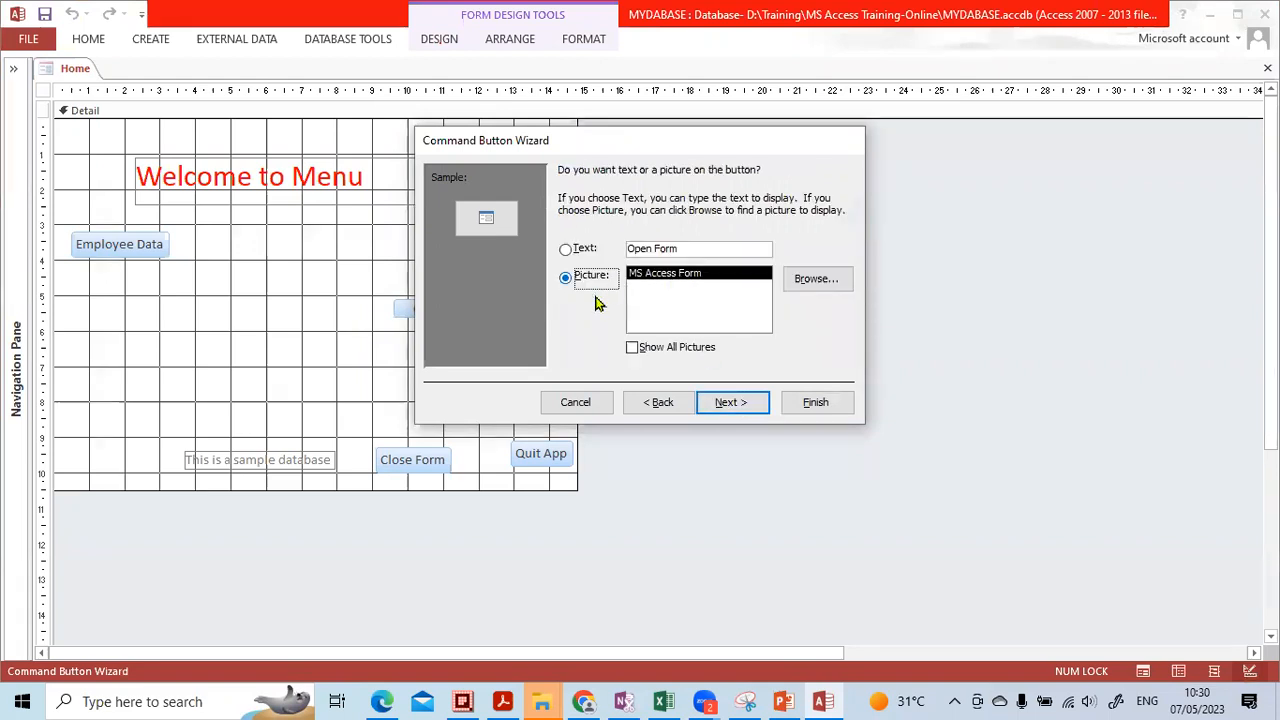
Give the button the text caption 'Product Menu' instead of a picture
click(598, 250)
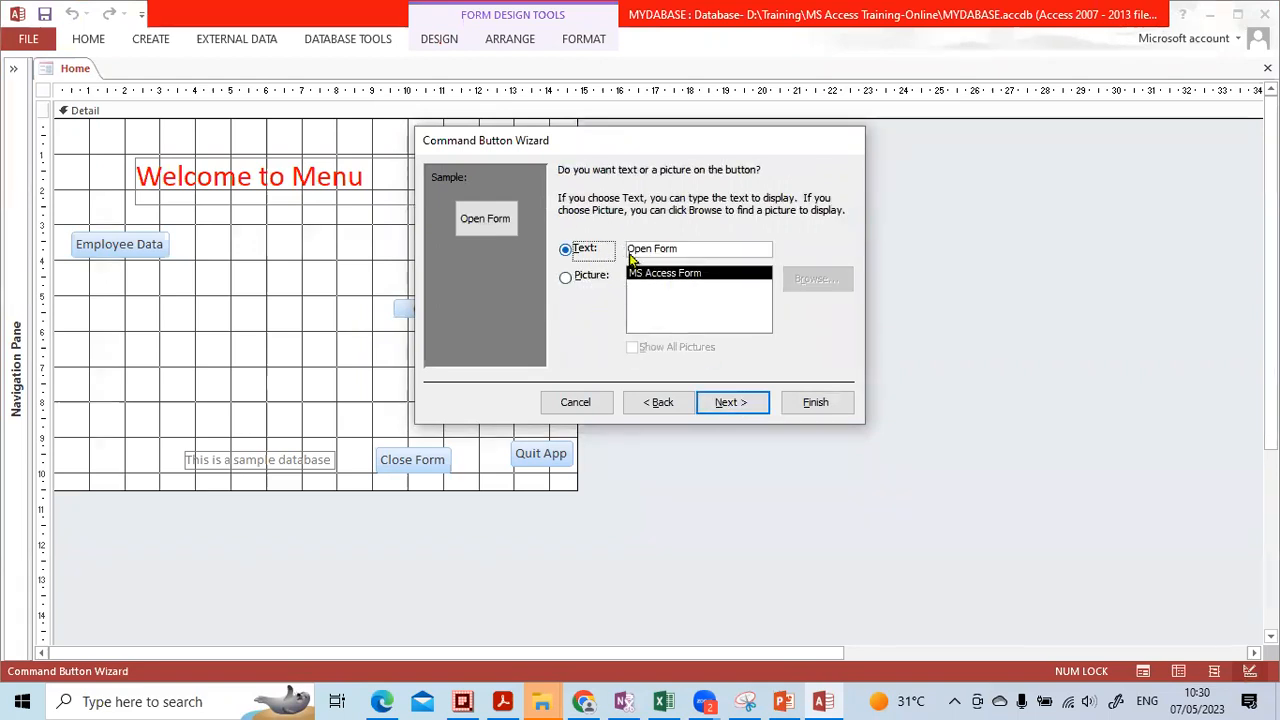
key(Tab)
key(Caps_Lock)
text(P)
key(Caps_Lock)
text(rofuc)
key(BackSpace)
key(BackSpace)
key(BackSpace)
text(duct)
key(Caps_Lock)
text(M)
key(Caps_Lock)
text(enu)
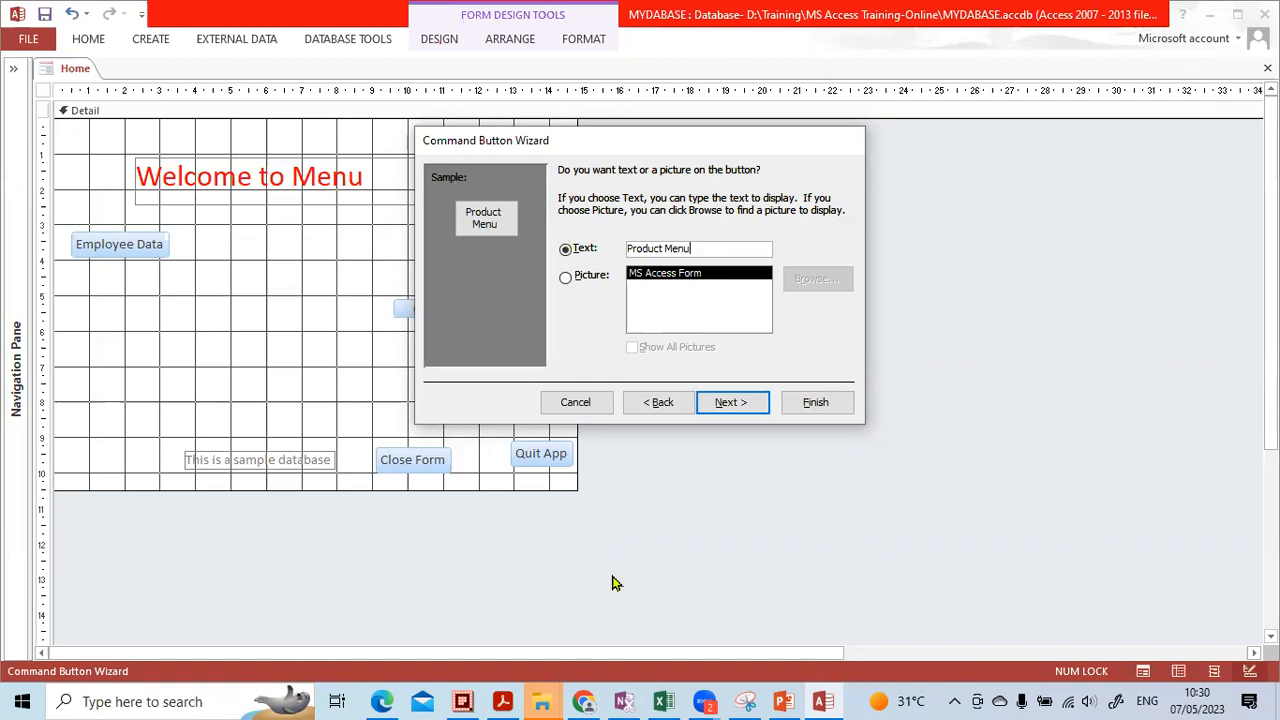
drag(512, 230, 500, 185)
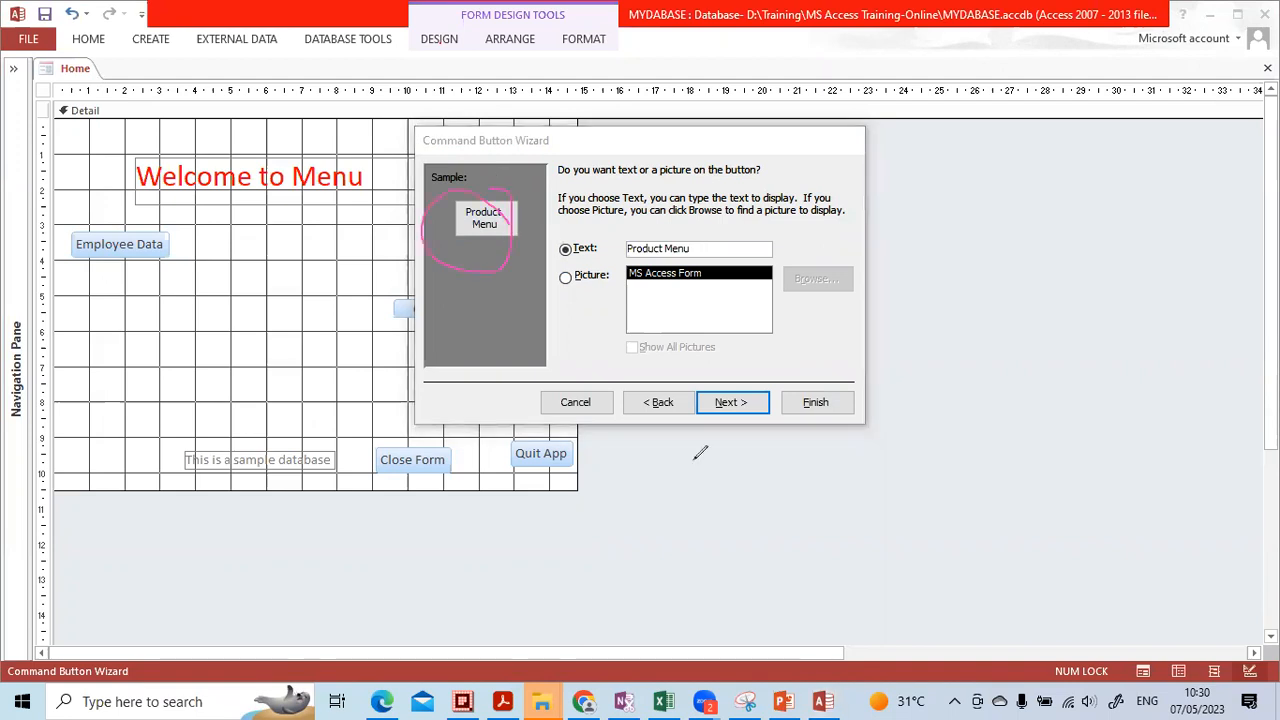
click(475, 202)
Finish the Product Menu button, move it just under Employee Data, and close the design
click(722, 401)
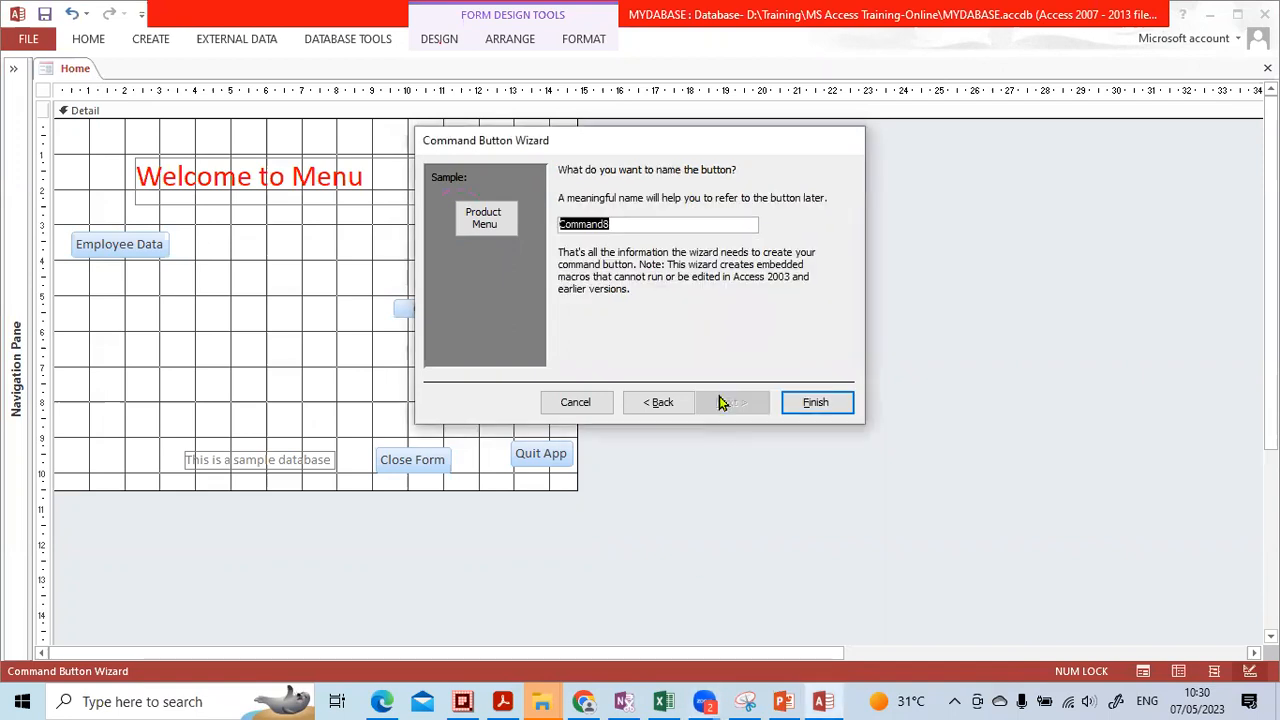
click(796, 400)
click(537, 343)
drag(460, 314, 140, 299)
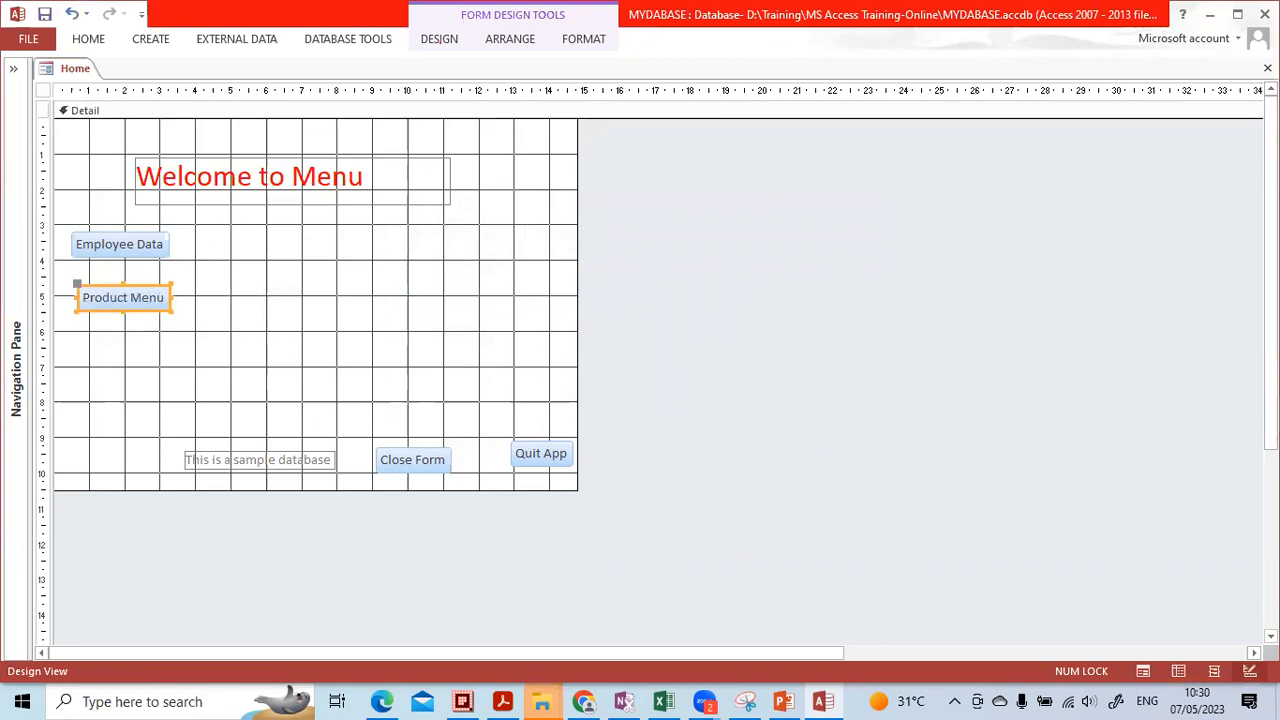
click(1267, 68)
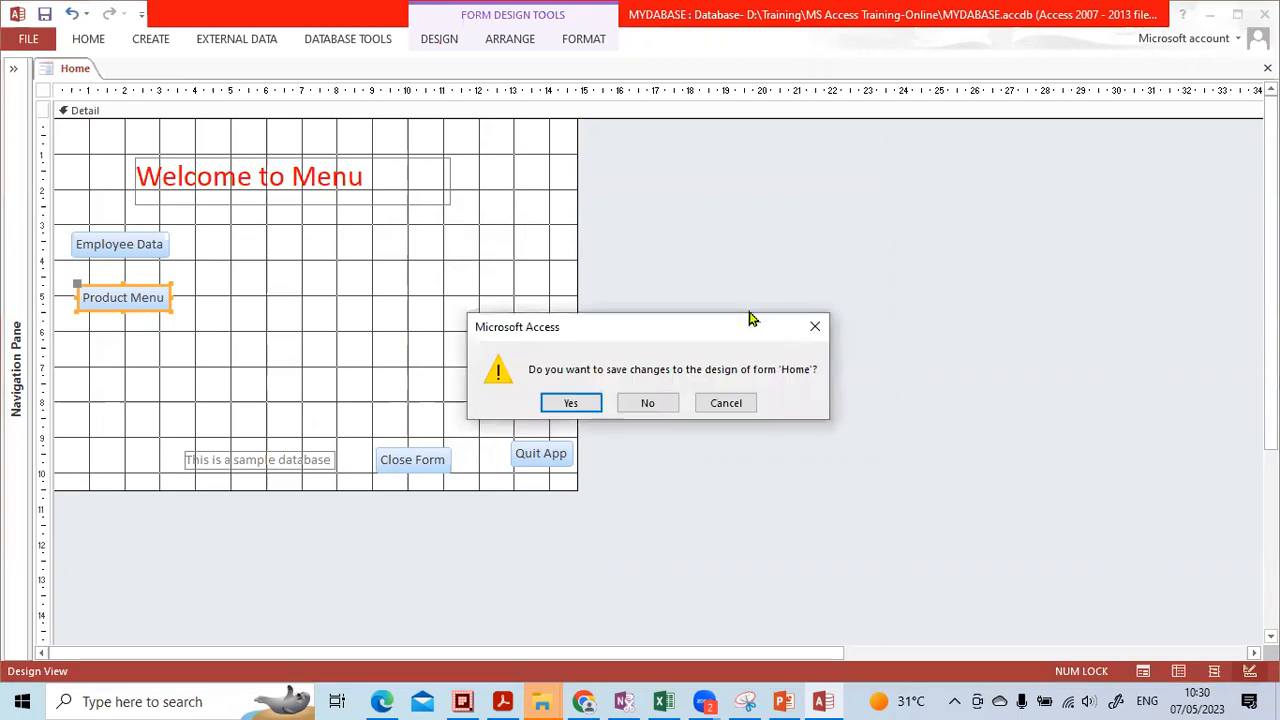
Save the Home form design and reopen Home in Form view from the Navigation Pane
click(590, 403)
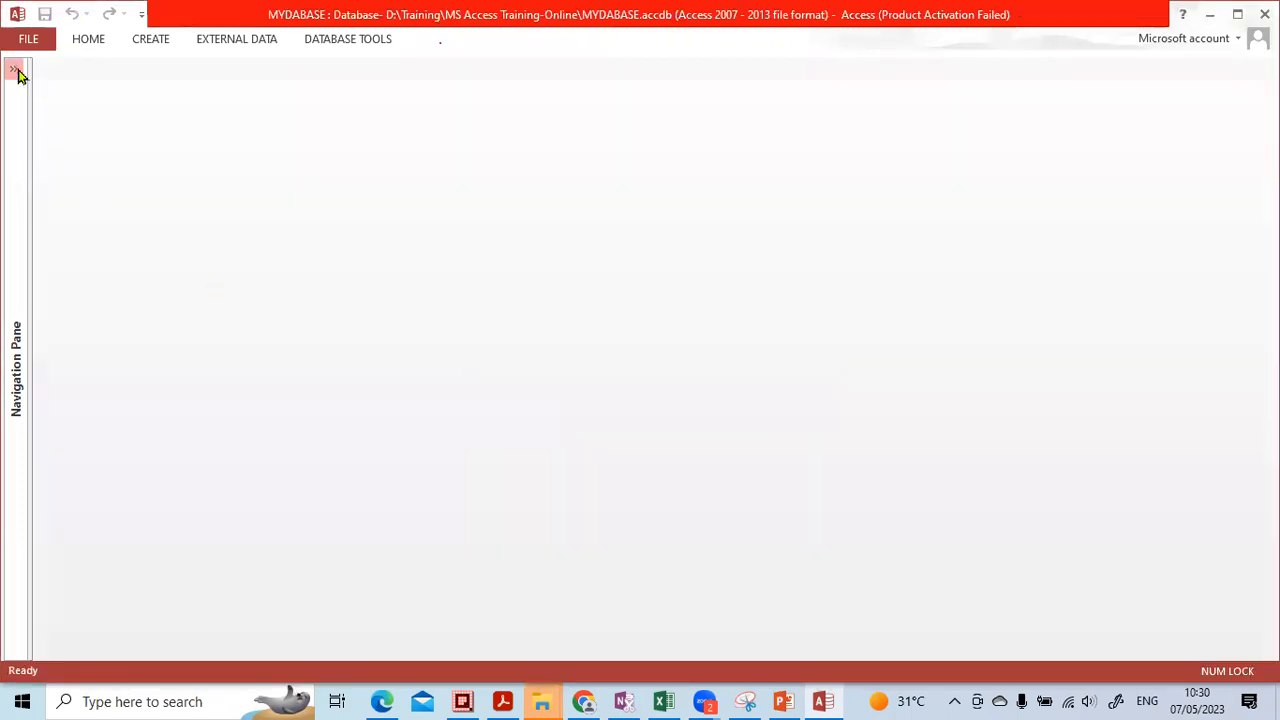
click(13, 69)
double_click(55, 245)
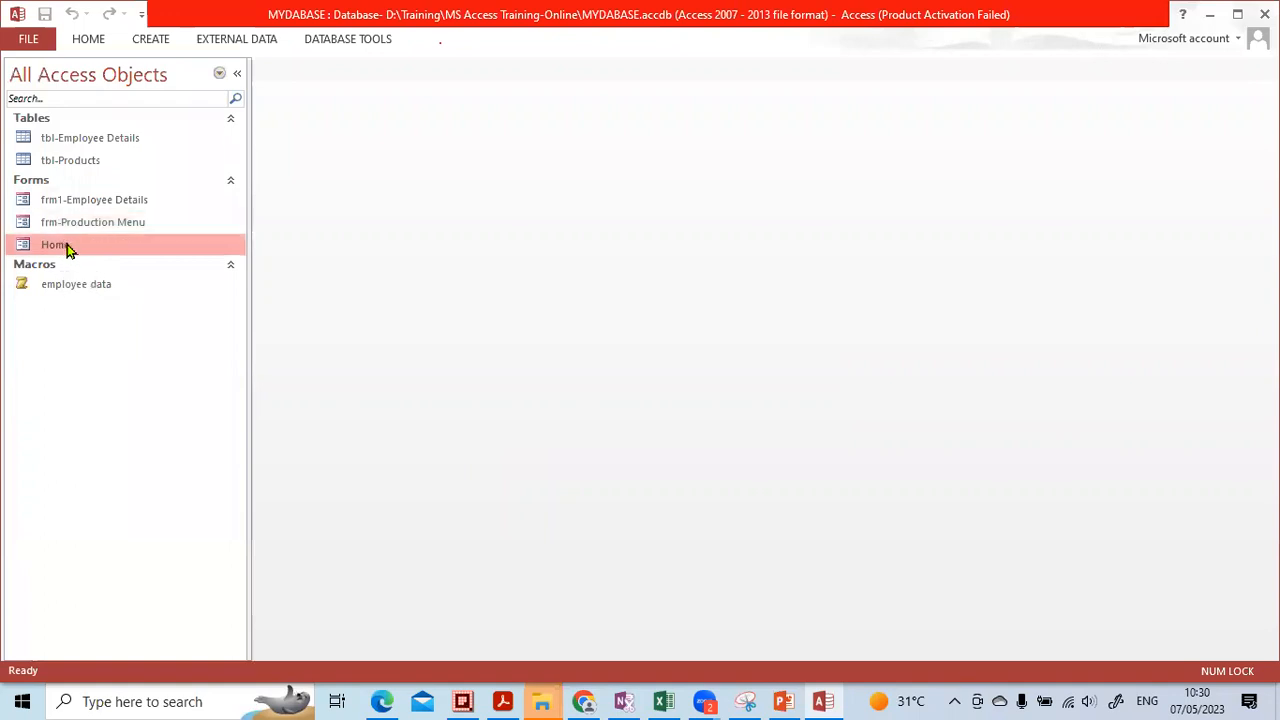
click(237, 73)
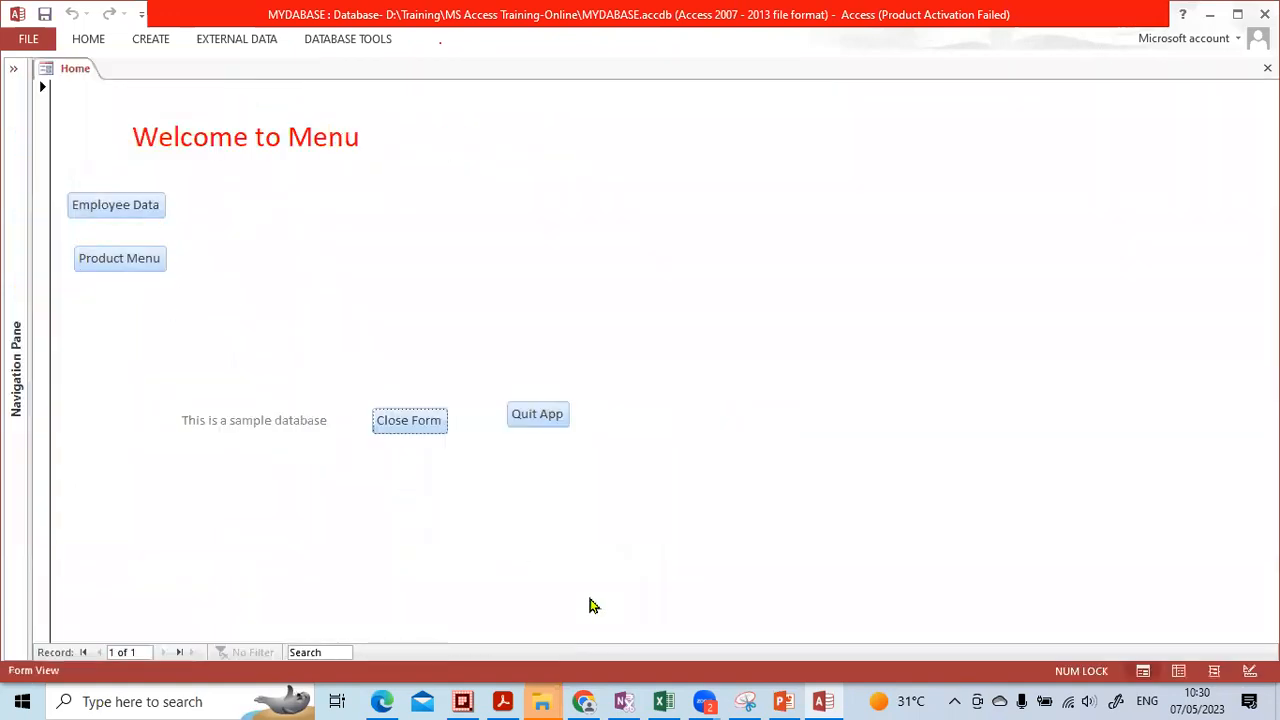
Circle the new Product Menu button for viewers, then erase the annotation
mouse_move(225, 253)
mouse_down()
mouse_move(62, 272)
mouse_move(160, 265)
mouse_up()
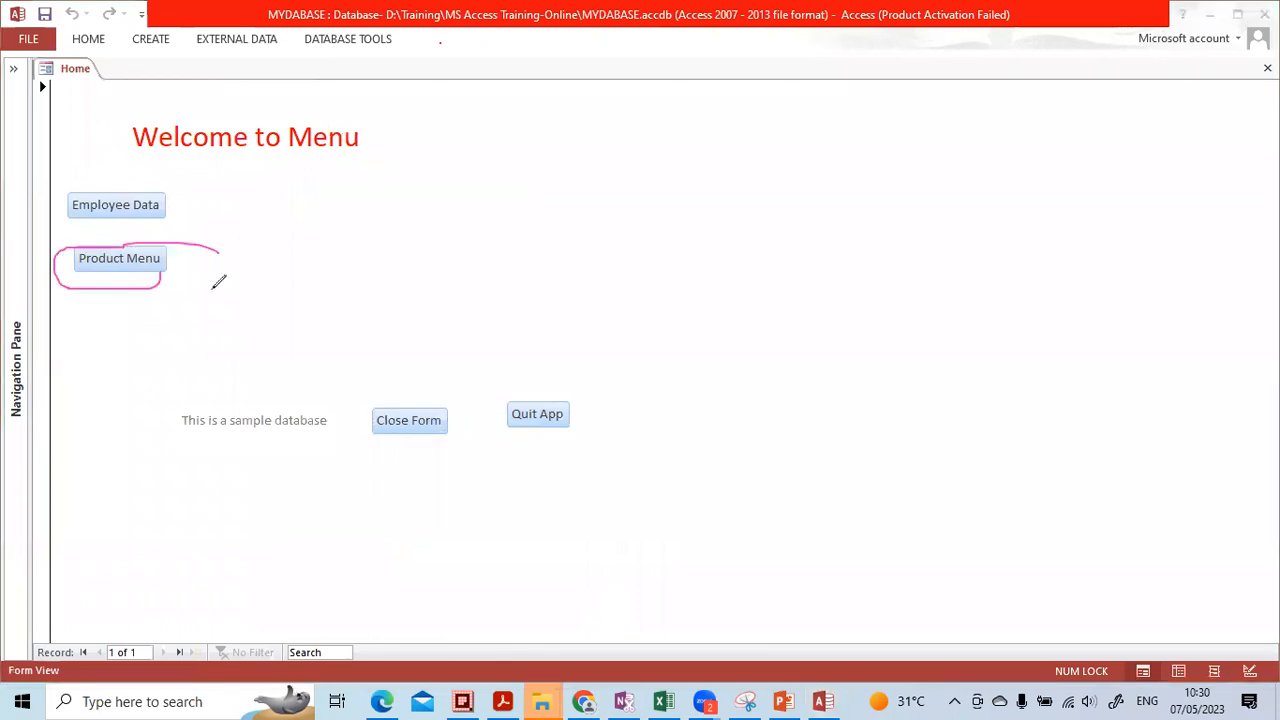
click(604, 513)
drag(206, 256, 118, 262)
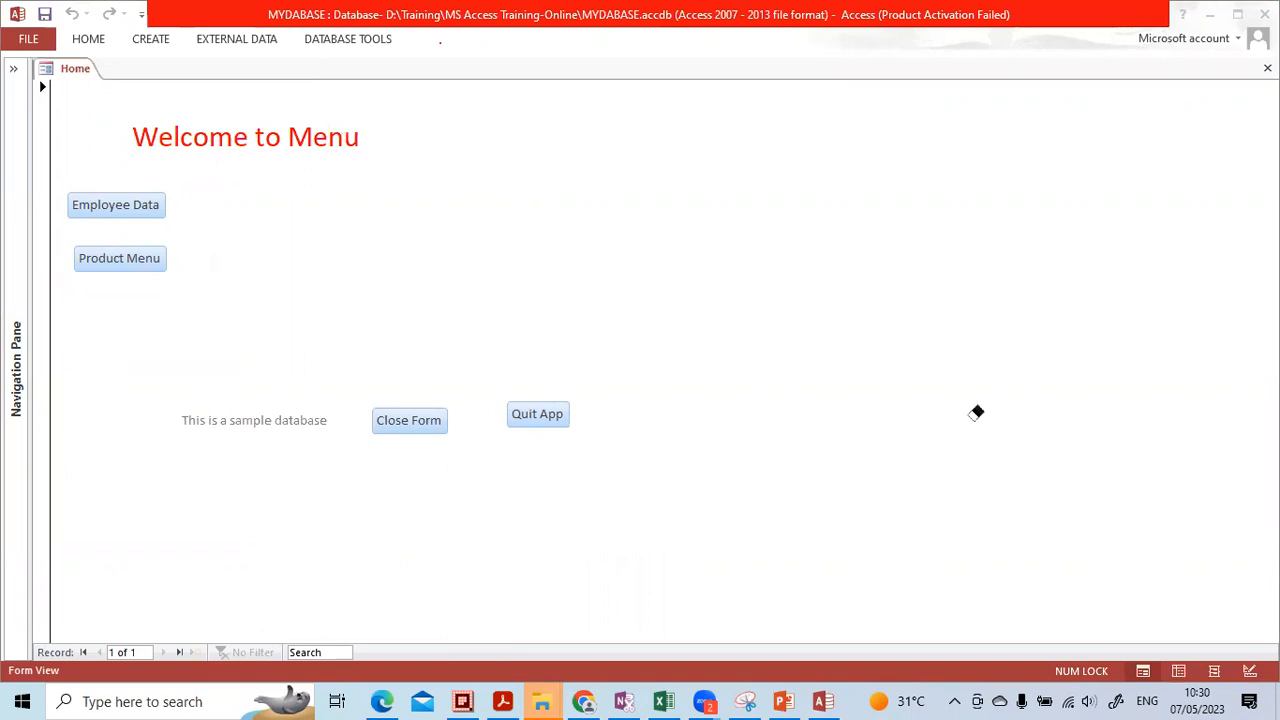
click(933, 520)
Test Product Menu twice, opening the Products Entry Form and closing it back to Home
click(139, 260)
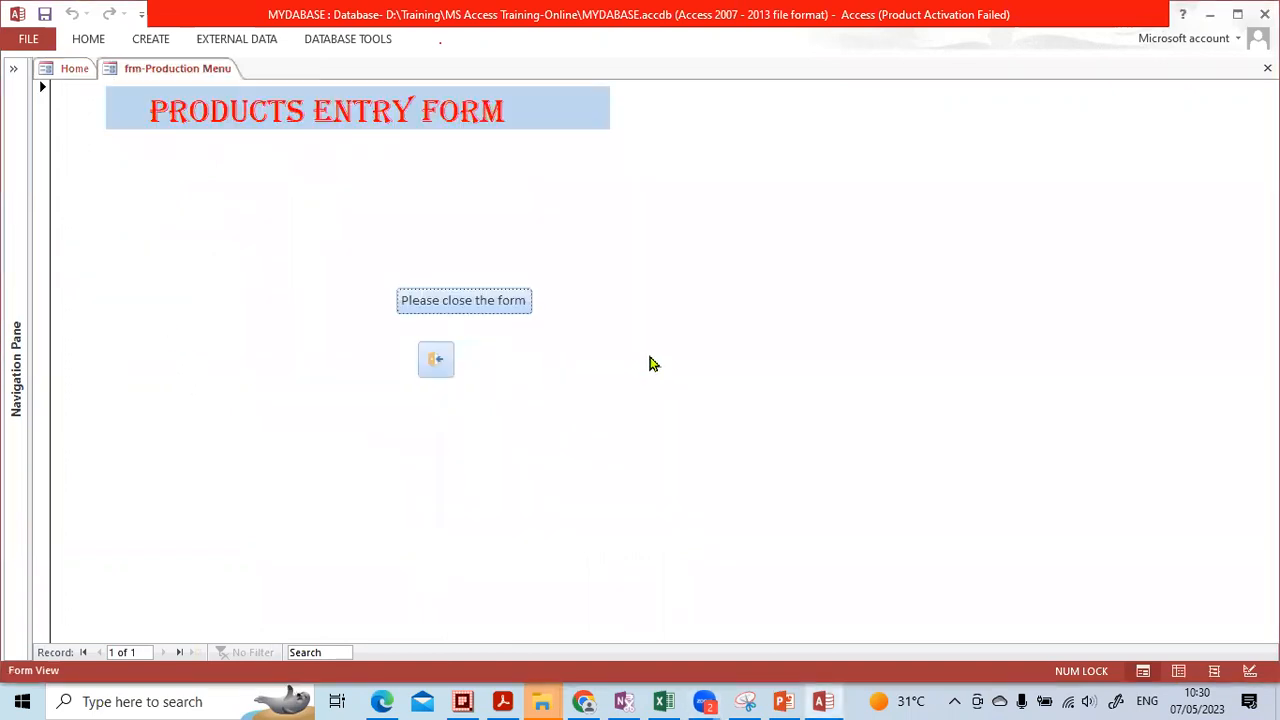
click(447, 300)
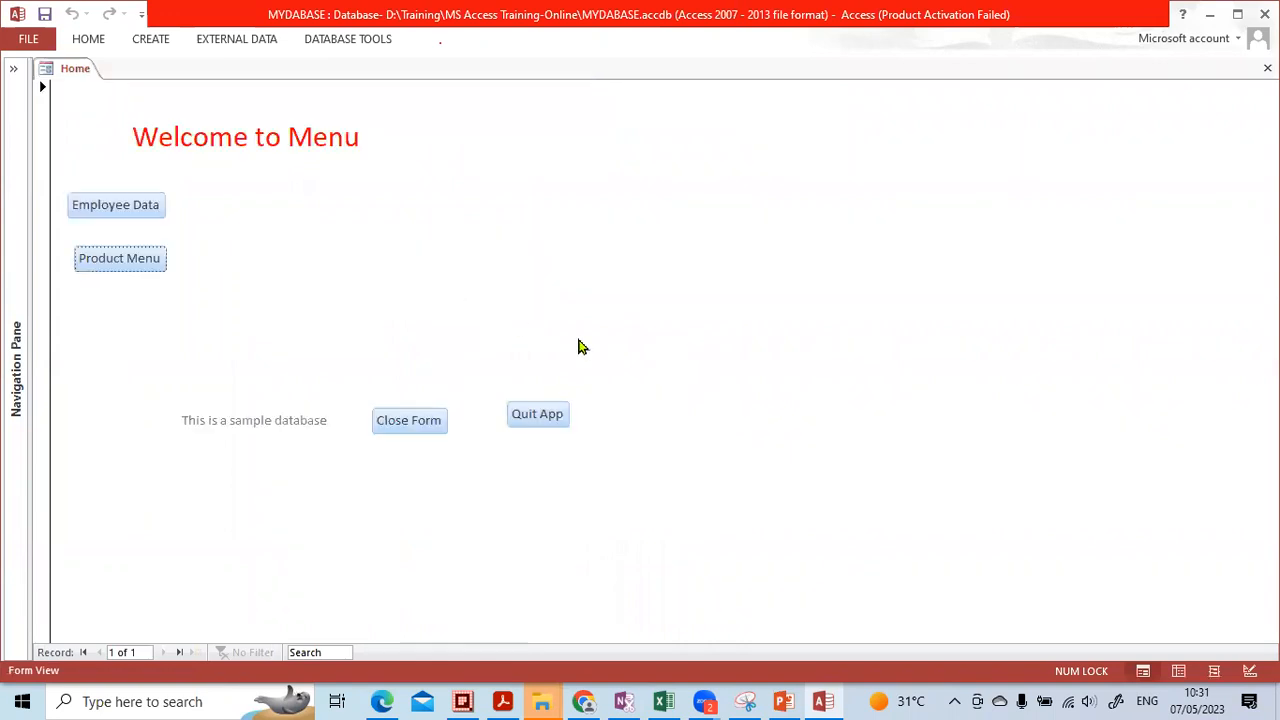
click(147, 272)
click(452, 305)
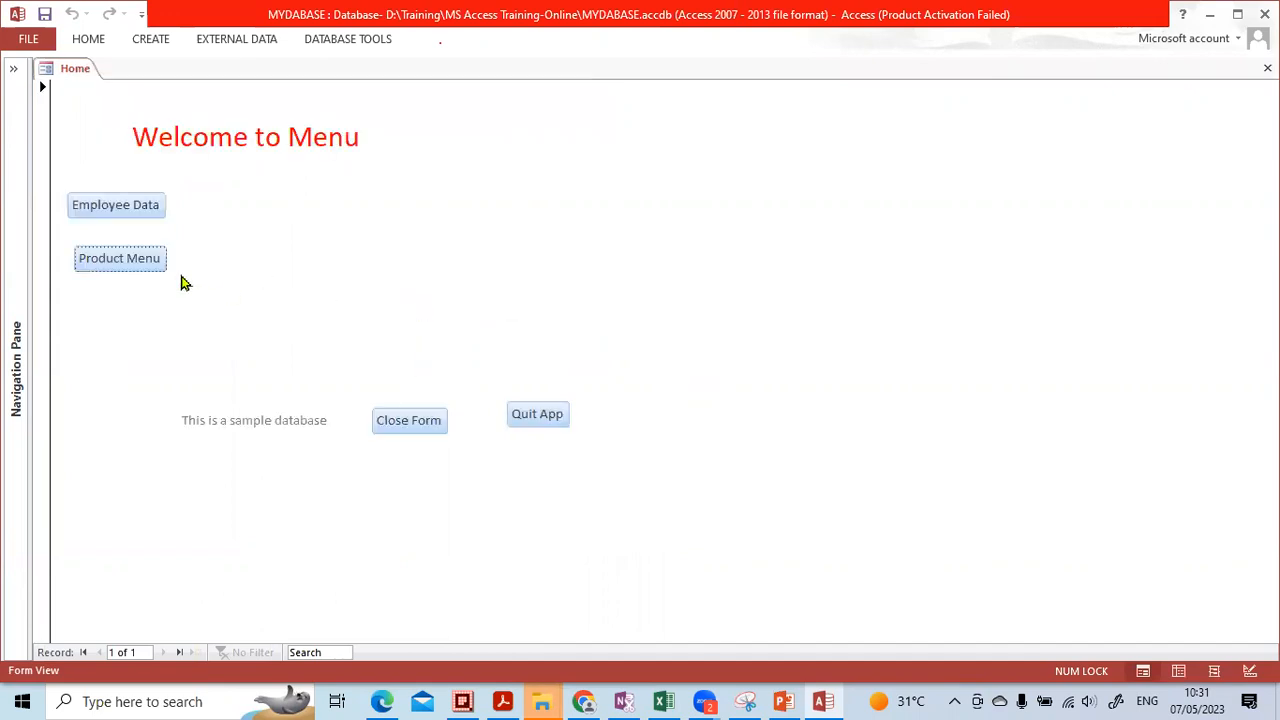